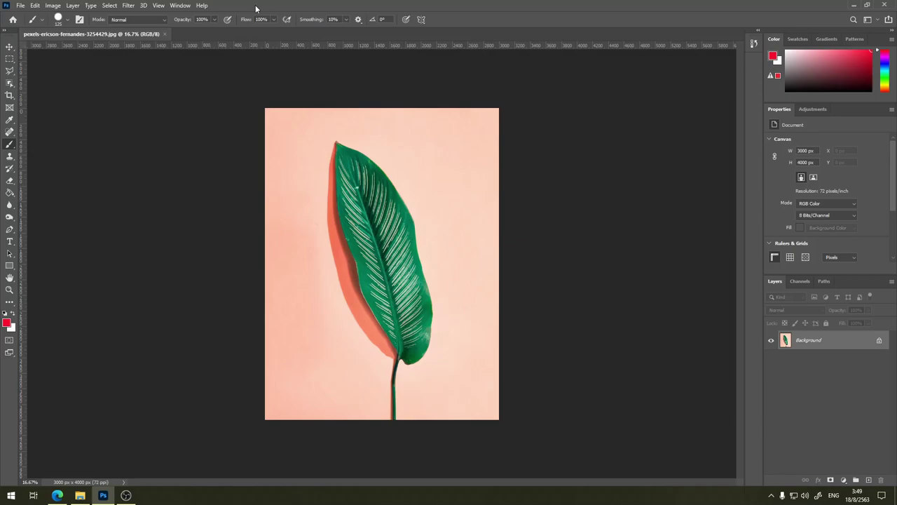
Step: Choose the Object Selection Tool from the selection tool group, after briefly trying Quick Selection
{"action": "left_click", "coordinate": [11, 86]}
{"action": "right_click", "coordinate": [12, 88]}
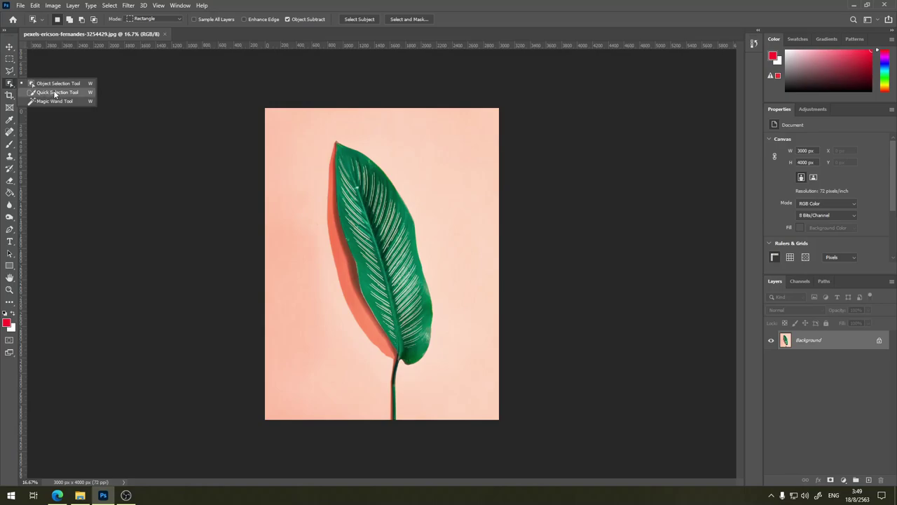
{"action": "left_click", "coordinate": [55, 93]}
{"action": "right_click", "coordinate": [11, 85]}
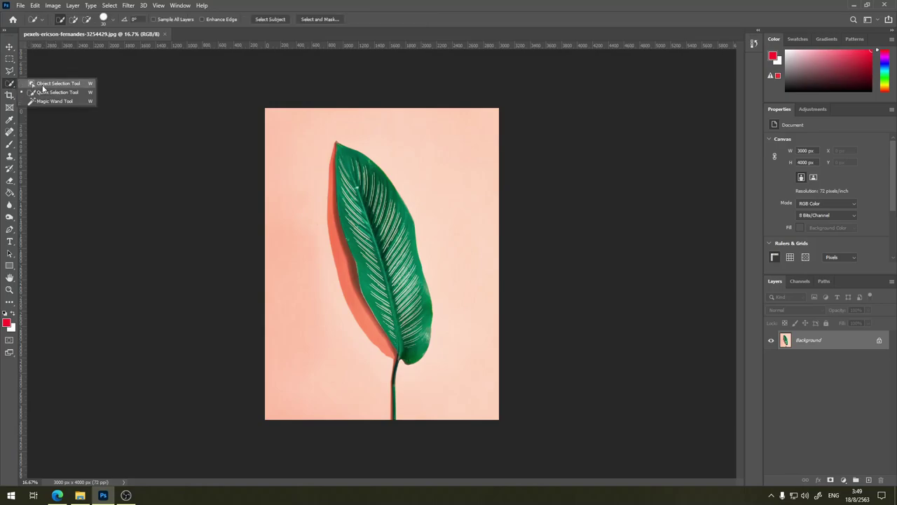
{"action": "left_click", "coordinate": [61, 85]}
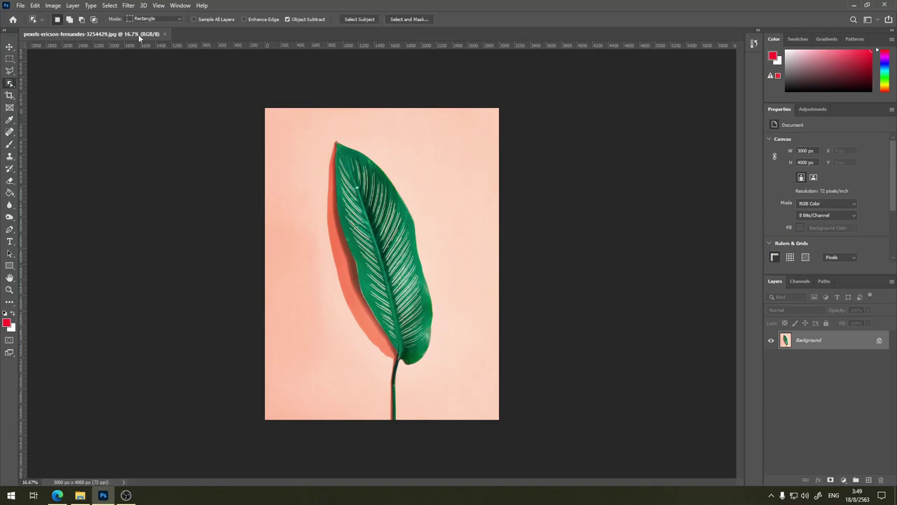
Step: Dismiss the open menu and zoom in on the leaf photo
{"action": "left_click", "coordinate": [130, 7]}
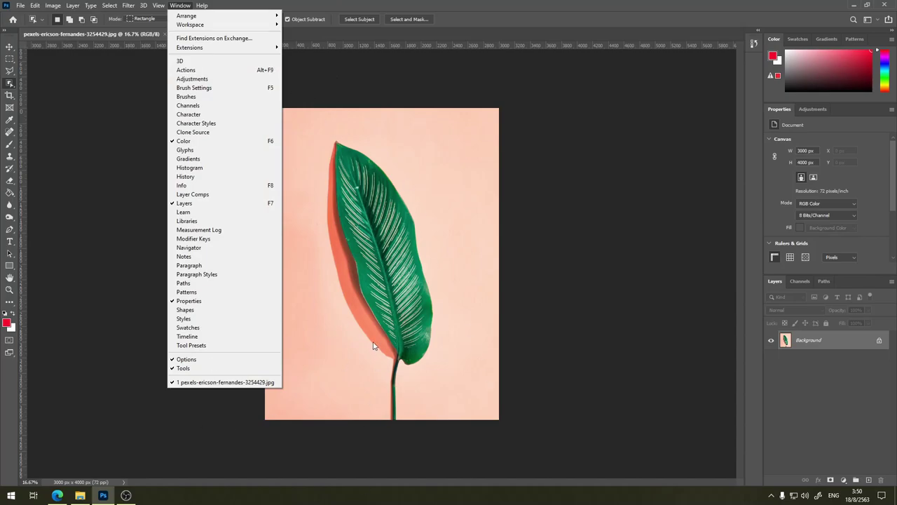
{"action": "key", "text": "Escape"}
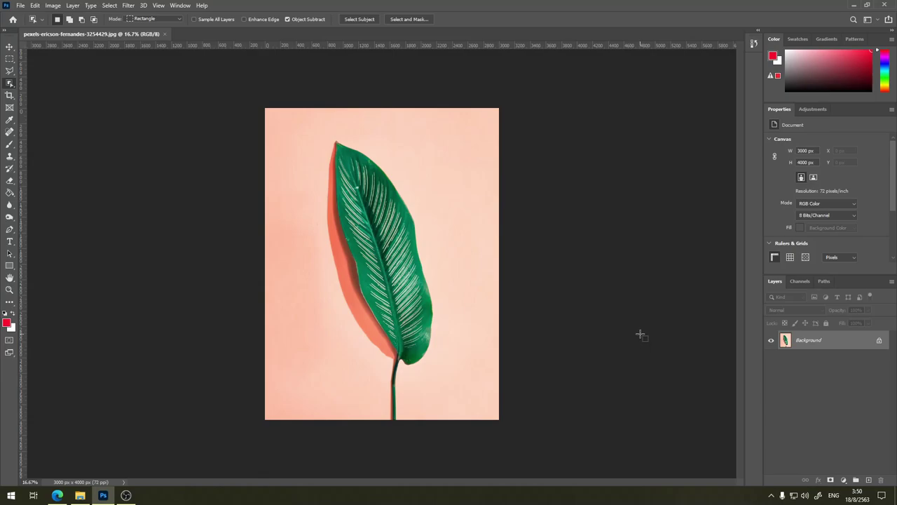
{"action": "key", "text": "ctrl+plus"}
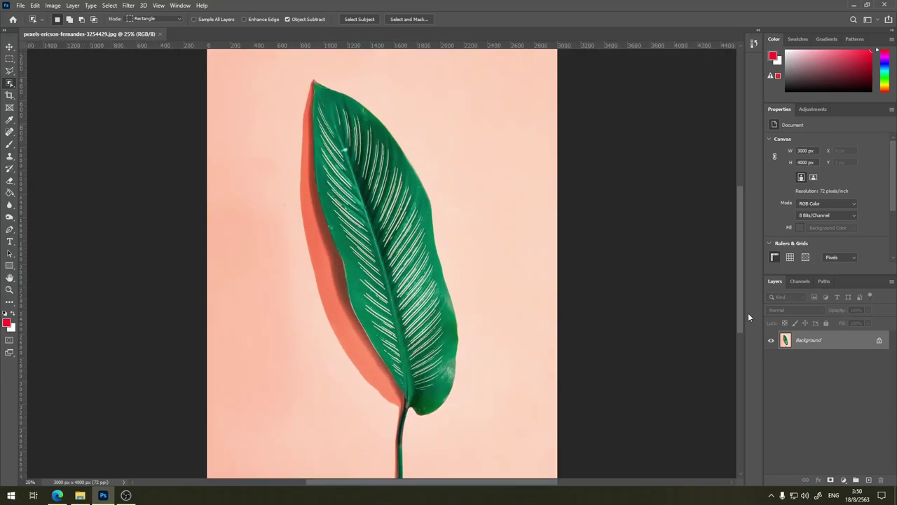
Step: Select the Pen tool, then zoom and pan until the leaf tip fills the view
{"action": "left_click", "coordinate": [9, 229]}
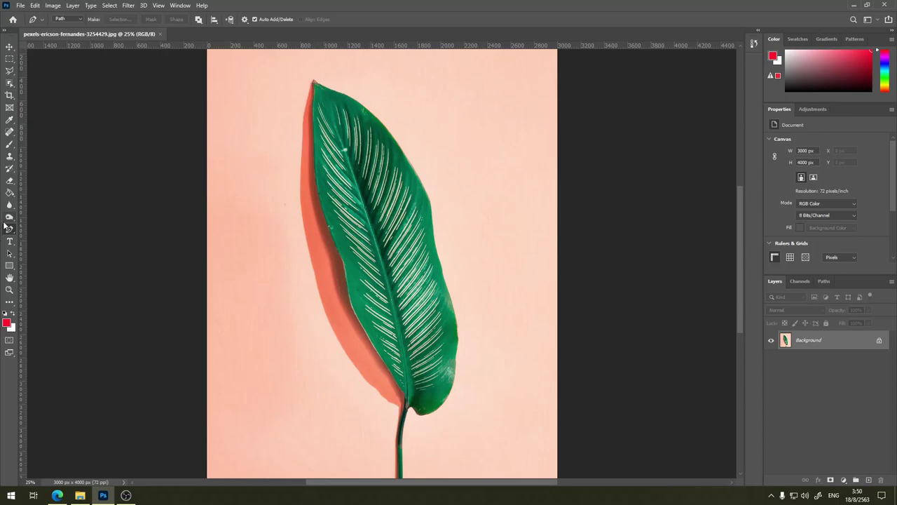
{"action": "key", "text": "ctrl+plus"}
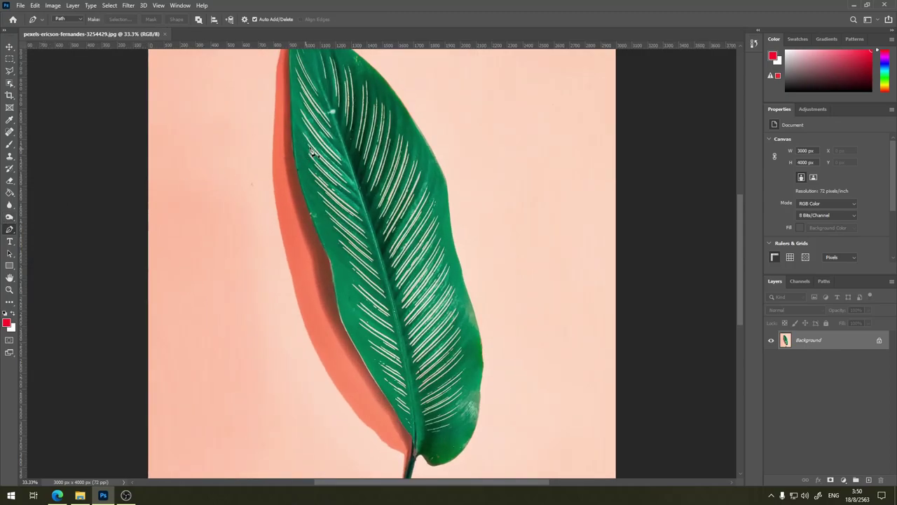
{"action": "mouse_move", "coordinate": [340, 109]}
{"action": "left_mouse_down"}
{"action": "mouse_move", "coordinate": [351, 255]}
{"action": "mouse_move", "coordinate": [350, 218]}
{"action": "mouse_move", "coordinate": [319, 240]}
{"action": "left_mouse_up"}
{"action": "key", "text": "ctrl+plus"}
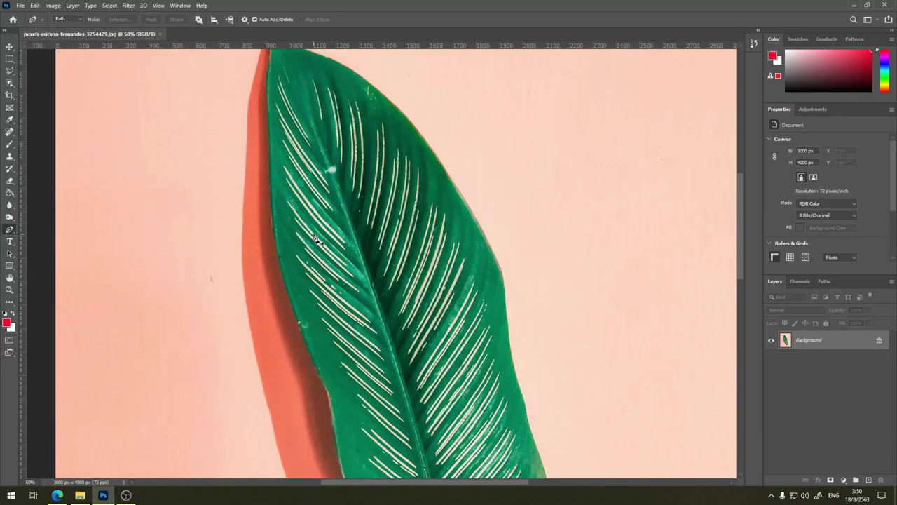
{"action": "left_click_drag", "start_coordinate": [331, 146], "coordinate": [356, 161]}
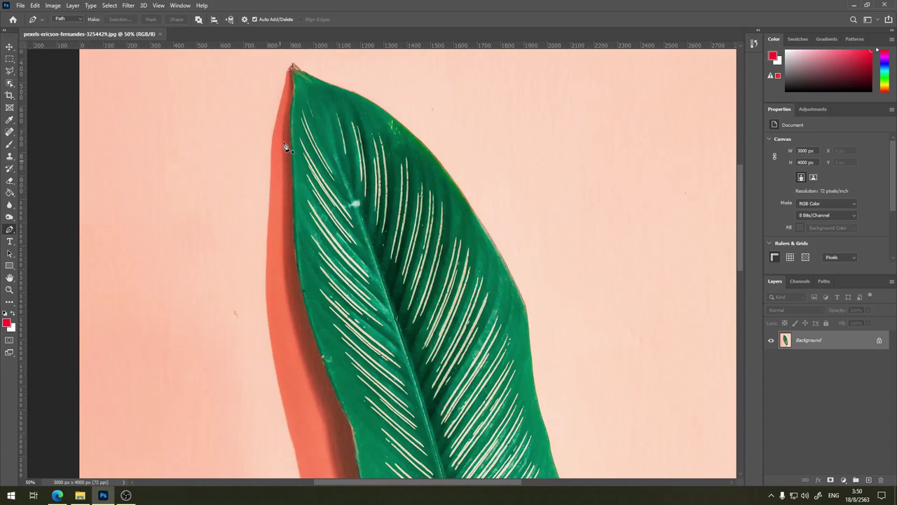
Step: Start the path at the leaf tip and trace curved anchors down the upper right edge
{"action": "left_click", "coordinate": [291, 68]}
{"action": "left_click", "coordinate": [365, 95]}
{"action": "left_click_drag", "start_coordinate": [368, 97], "coordinate": [382, 101]}
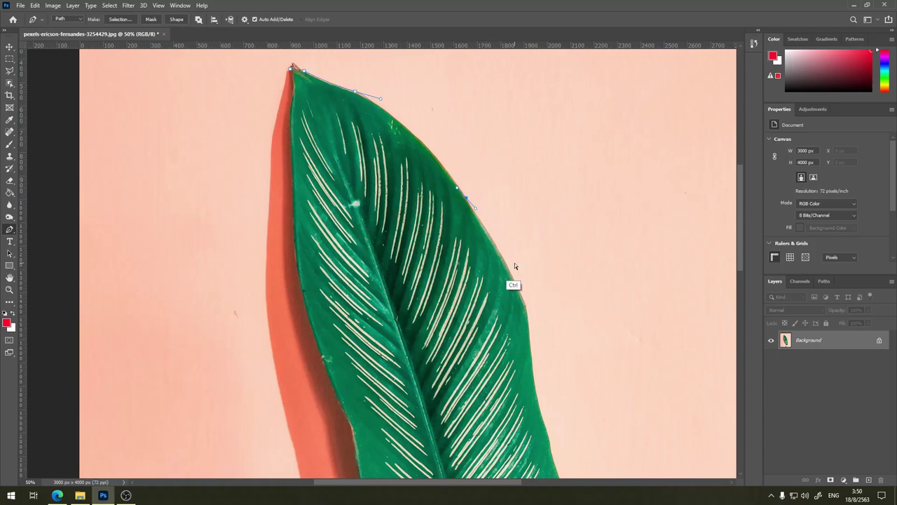
{"action": "left_click_drag", "start_coordinate": [439, 161], "coordinate": [455, 180]}
{"action": "mouse_move", "coordinate": [510, 271]}
{"action": "left_mouse_down"}
{"action": "mouse_move", "coordinate": [521, 297]}
{"action": "mouse_move", "coordinate": [489, 197]}
{"action": "mouse_move", "coordinate": [464, 200]}
{"action": "left_mouse_up"}
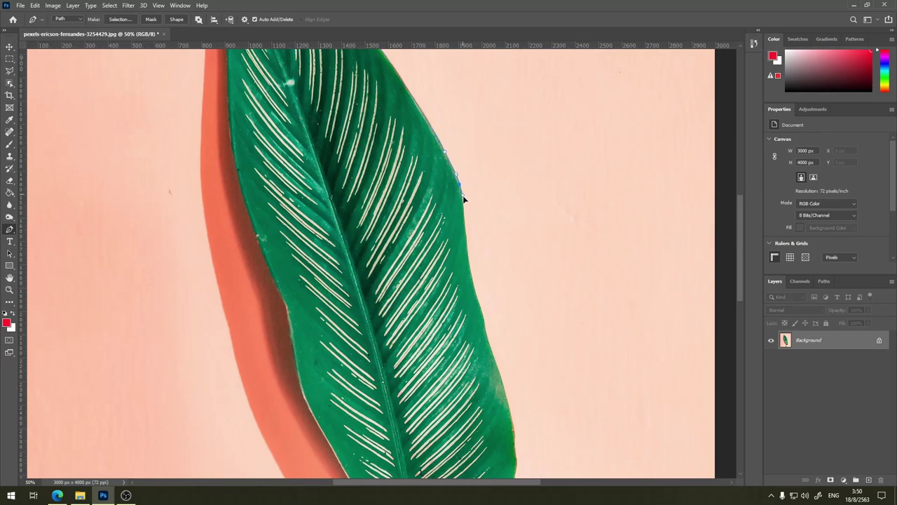
{"action": "left_click_drag", "start_coordinate": [465, 251], "coordinate": [470, 264]}
{"action": "left_click", "coordinate": [473, 281]}
{"action": "left_click_drag", "start_coordinate": [490, 346], "coordinate": [498, 376]}
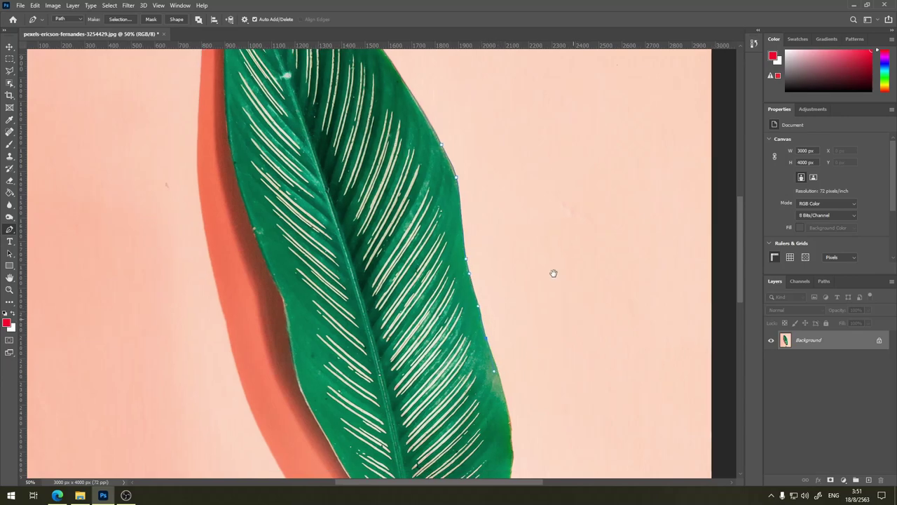
Step: Continue the curved path down the lower right edge to where the leaf meets the stem
{"action": "scroll", "coordinate": [553, 271], "scroll_direction": "down", "scroll_amount": 3}
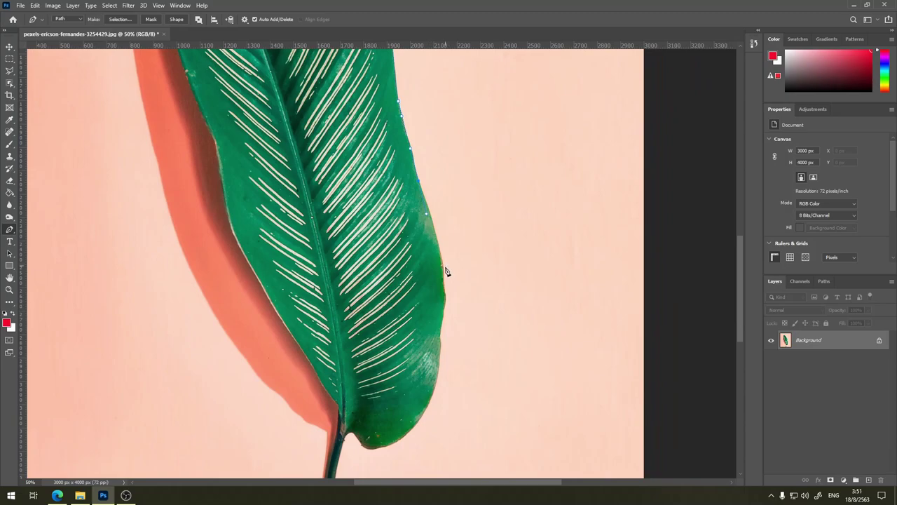
{"action": "left_click_drag", "start_coordinate": [444, 270], "coordinate": [446, 297]}
{"action": "left_click_drag", "start_coordinate": [440, 330], "coordinate": [441, 344]}
{"action": "left_click_drag", "start_coordinate": [399, 442], "coordinate": [354, 461]}
{"action": "left_click_drag", "start_coordinate": [478, 315], "coordinate": [525, 191]}
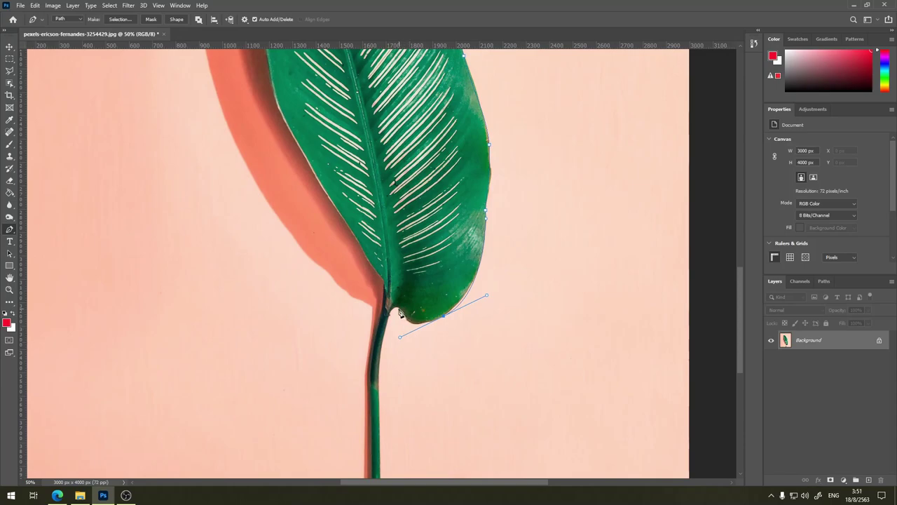
{"action": "left_click_drag", "start_coordinate": [403, 303], "coordinate": [394, 317]}
Step: Make the base anchor a corner and trace the path down and around the stem
{"action": "left_click", "coordinate": [397, 308], "text": "alt"}
{"action": "left_click_drag", "start_coordinate": [395, 309], "coordinate": [384, 334]}
{"action": "scroll", "coordinate": [393, 316], "scroll_direction": "down", "scroll_amount": 3}
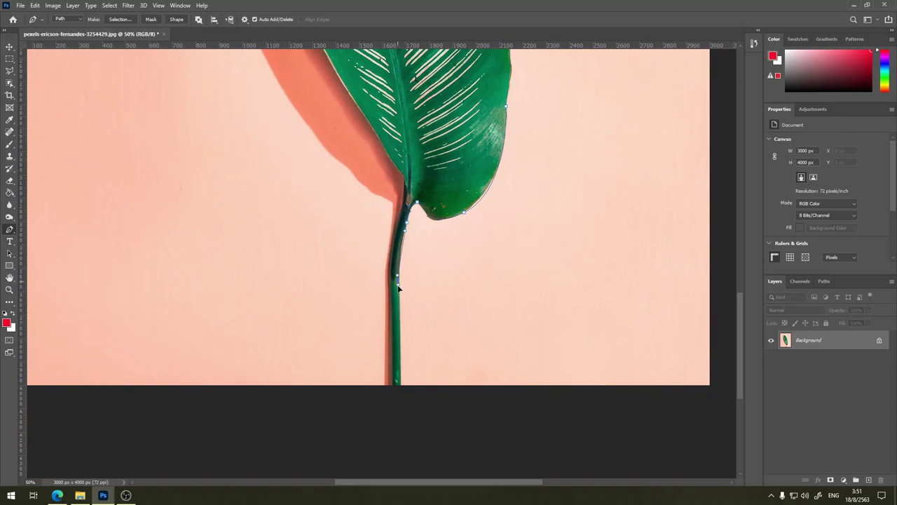
{"action": "left_click_drag", "start_coordinate": [396, 264], "coordinate": [400, 300]}
{"action": "left_click_drag", "start_coordinate": [399, 391], "coordinate": [385, 393]}
{"action": "left_click_drag", "start_coordinate": [385, 283], "coordinate": [386, 269]}
{"action": "left_click", "coordinate": [390, 250]}
{"action": "scroll", "coordinate": [403, 210], "scroll_direction": "up", "scroll_amount": 1}
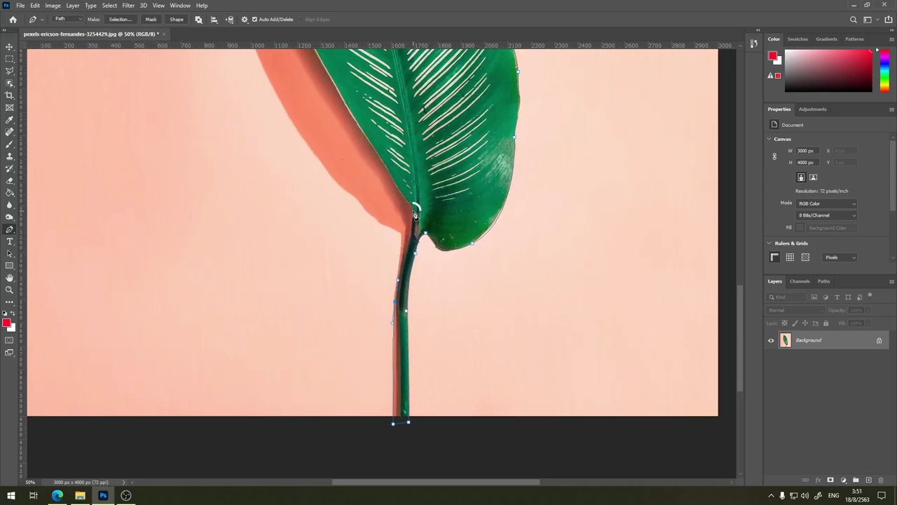
{"action": "left_click", "coordinate": [415, 213]}
Step: Trace anchors up the leaf's left edge and close the path at the tip
{"action": "left_click_drag", "start_coordinate": [454, 105], "coordinate": [517, 258]}
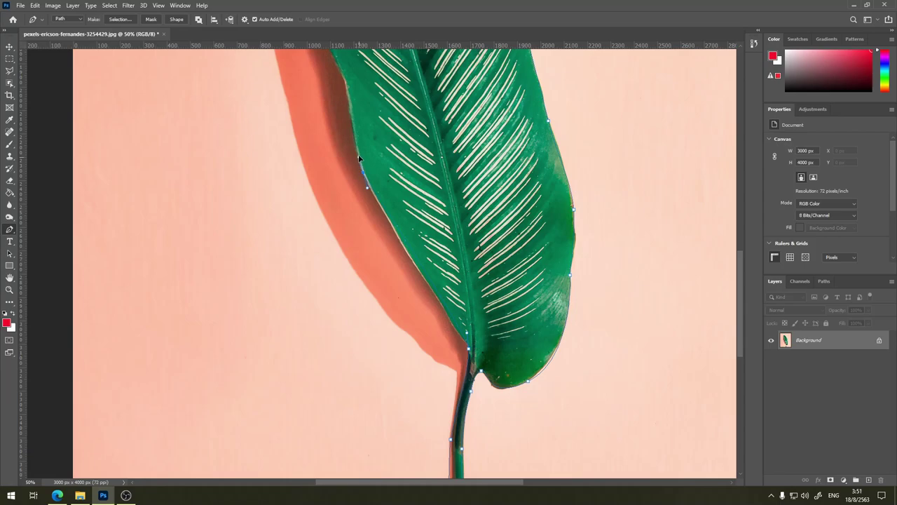
{"action": "mouse_move", "coordinate": [363, 171]}
{"action": "left_mouse_down"}
{"action": "mouse_move", "coordinate": [361, 141]}
{"action": "mouse_move", "coordinate": [445, 202]}
{"action": "left_mouse_up"}
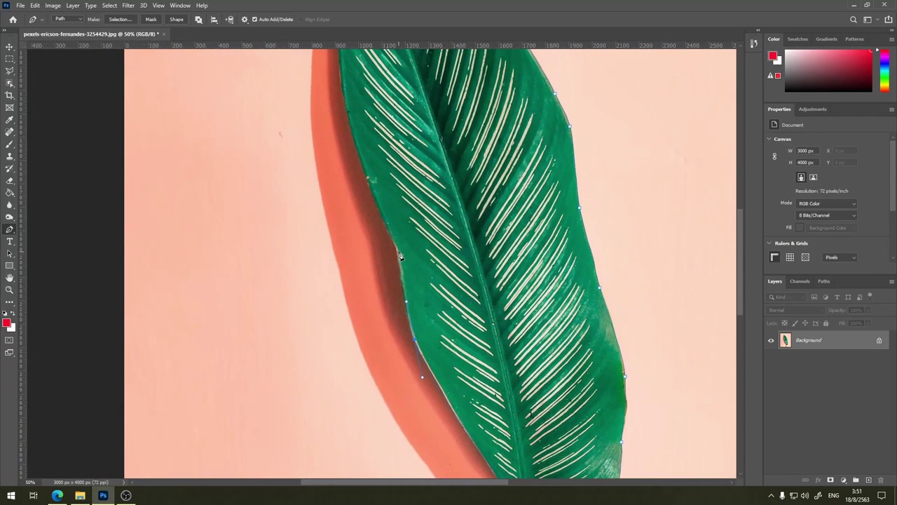
{"action": "scroll", "coordinate": [391, 234], "scroll_direction": "up", "scroll_amount": 3}
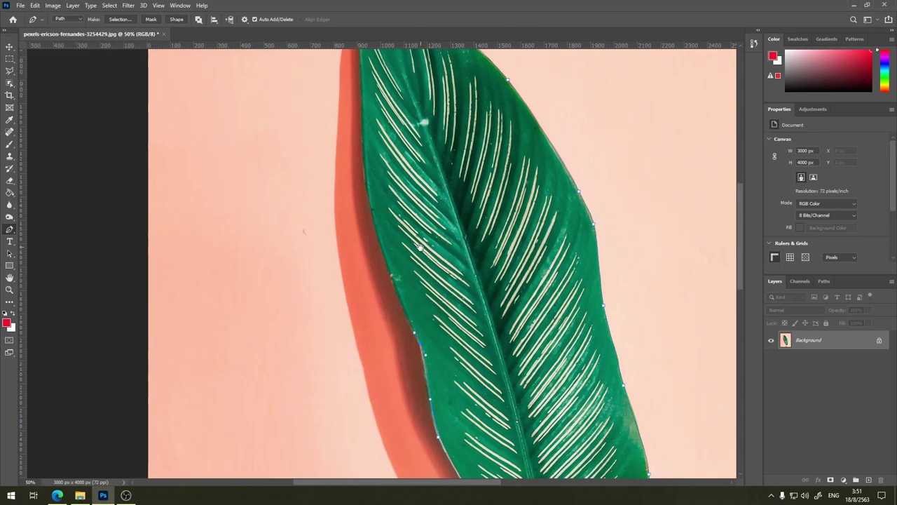
{"action": "scroll", "coordinate": [390, 252], "scroll_direction": "up", "scroll_amount": 3}
{"action": "scroll", "coordinate": [389, 273], "scroll_direction": "up", "scroll_amount": 2}
{"action": "left_click_drag", "start_coordinate": [388, 287], "coordinate": [386, 276]}
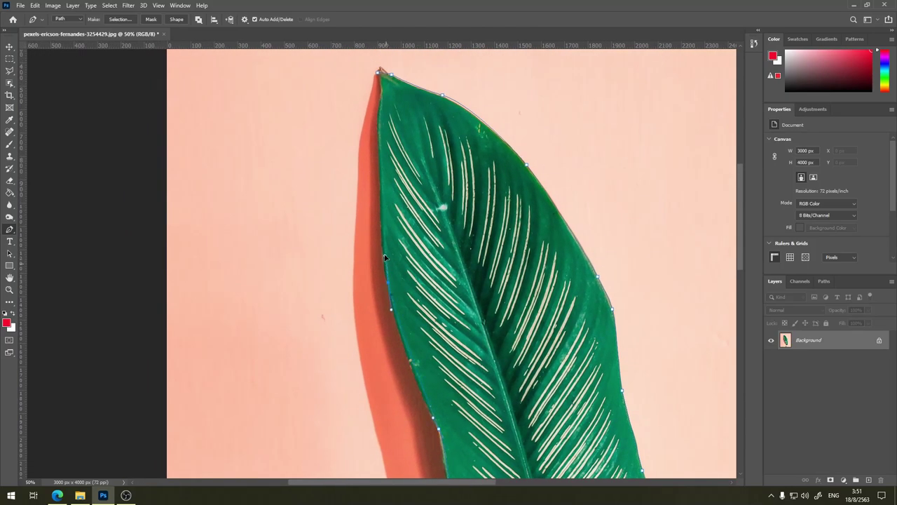
{"action": "left_click", "coordinate": [383, 240]}
{"action": "left_click", "coordinate": [378, 166]}
{"action": "left_click", "coordinate": [378, 127]}
{"action": "left_click", "coordinate": [381, 103]}
{"action": "left_click", "coordinate": [379, 71]}
{"action": "scroll", "coordinate": [540, 316], "scroll_direction": "down", "scroll_amount": 1}
{"action": "scroll", "coordinate": [516, 256], "scroll_direction": "right", "scroll_amount": 3}
Step: Magnify the leaf edge and switch to the Direct Selection Tool
{"action": "scroll", "coordinate": [498, 211], "scroll_direction": "down", "scroll_amount": 5}
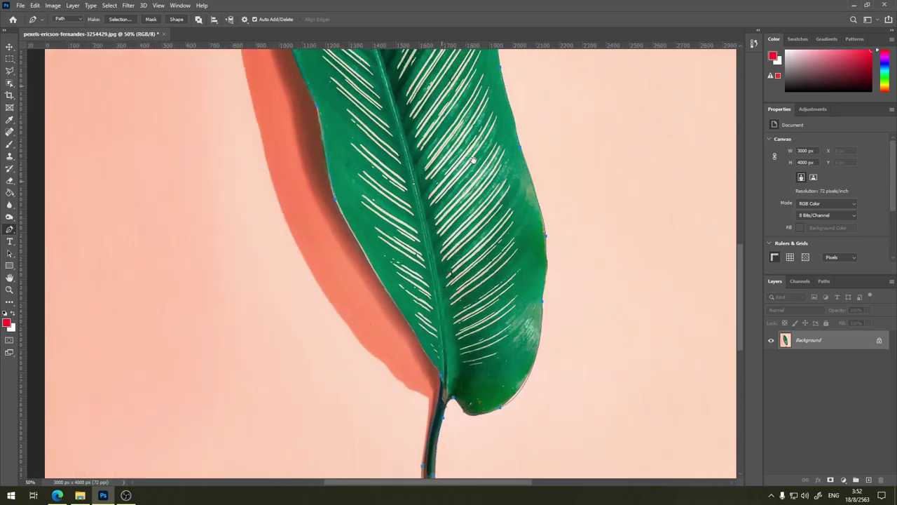
{"action": "scroll", "coordinate": [474, 160], "scroll_direction": "up", "scroll_amount": 3}
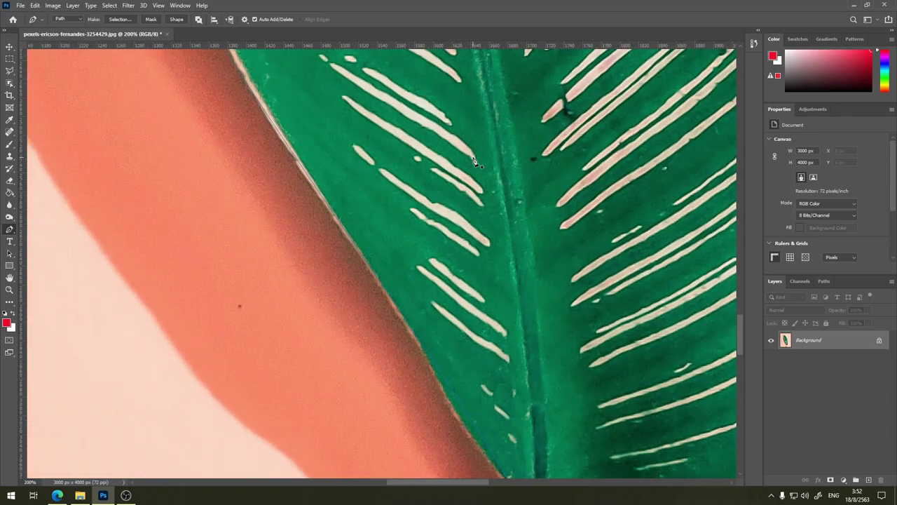
{"action": "mouse_move", "coordinate": [643, 190]}
{"action": "left_mouse_down"}
{"action": "mouse_move", "coordinate": [595, 183]}
{"action": "mouse_move", "coordinate": [497, 293]}
{"action": "left_mouse_up"}
{"action": "scroll", "coordinate": [594, 183], "scroll_direction": "right", "scroll_amount": 5}
{"action": "scroll", "coordinate": [595, 161], "scroll_direction": "right", "scroll_amount": 2}
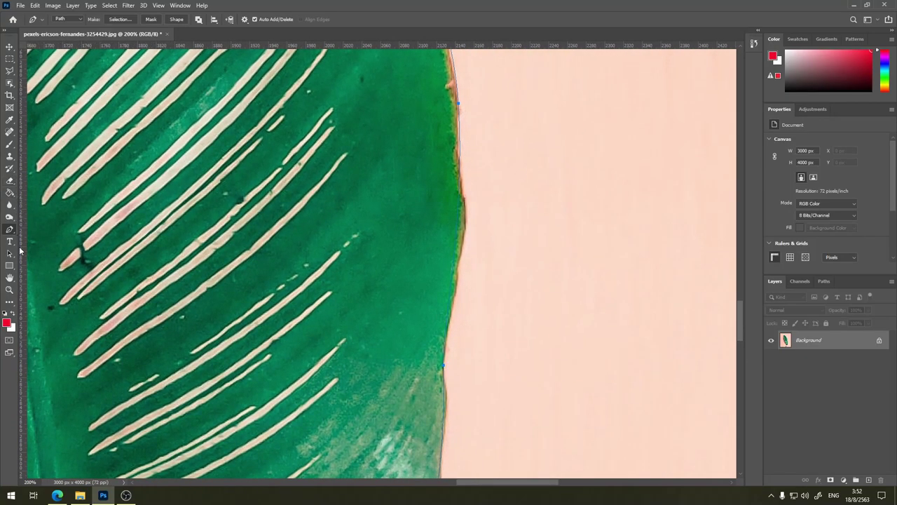
{"action": "left_click", "coordinate": [11, 253]}
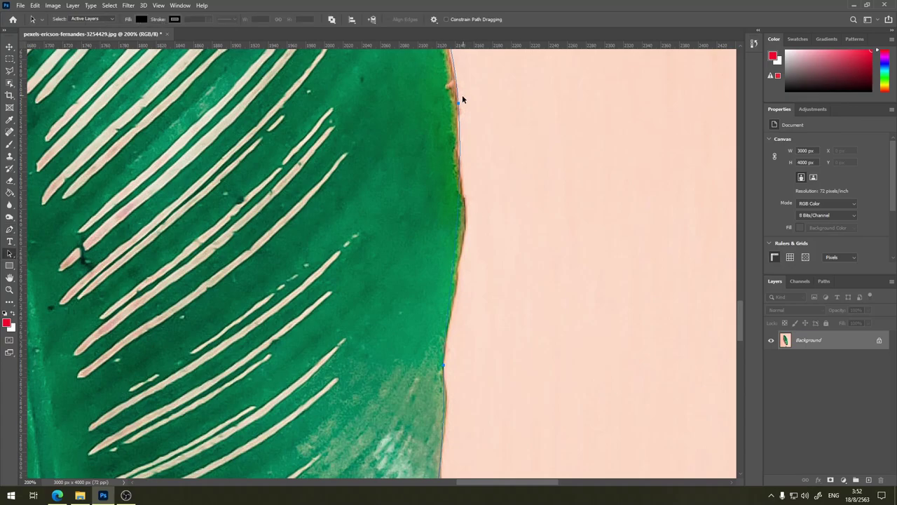
{"action": "right_click", "coordinate": [11, 255]}
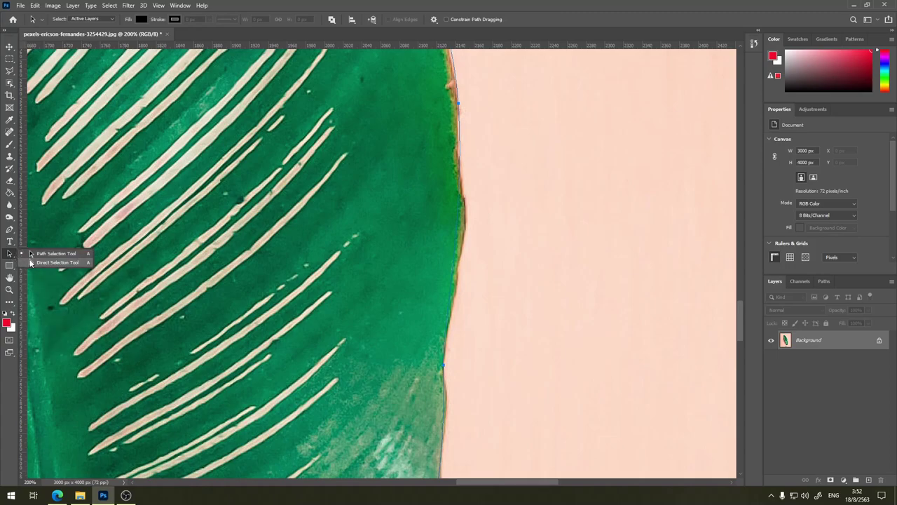
{"action": "left_click", "coordinate": [33, 262]}
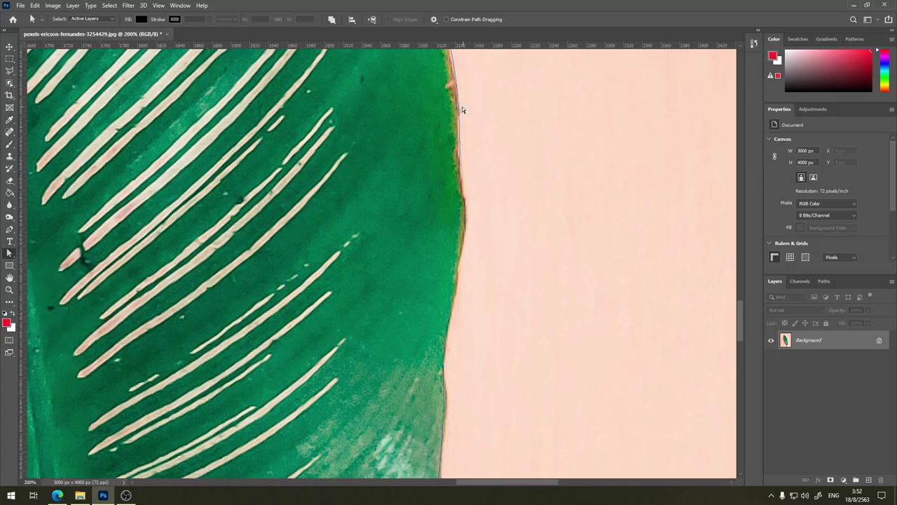
Step: Nudge path segments and anchors so they sit on the leaf edge
{"action": "left_click_drag", "start_coordinate": [459, 106], "coordinate": [456, 105]}
{"action": "left_click_drag", "start_coordinate": [525, 156], "coordinate": [563, 262]}
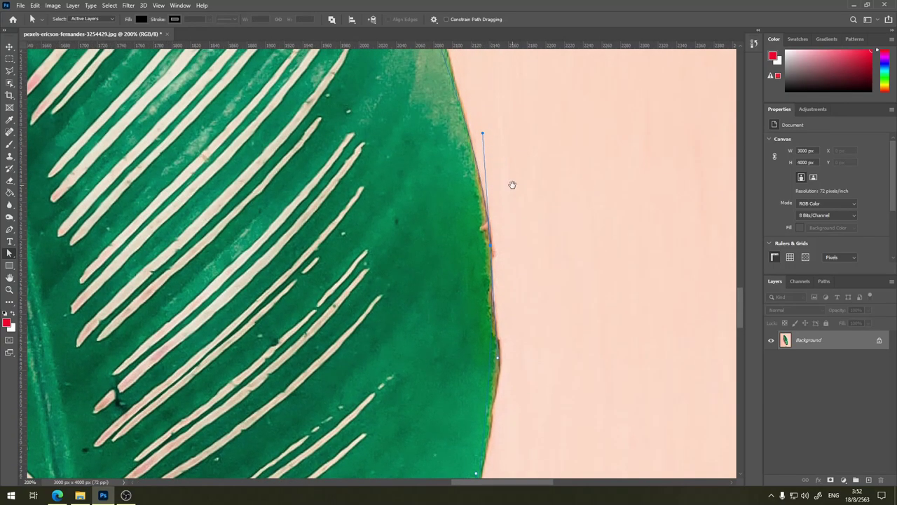
{"action": "scroll", "coordinate": [479, 151], "scroll_direction": "down", "scroll_amount": 3}
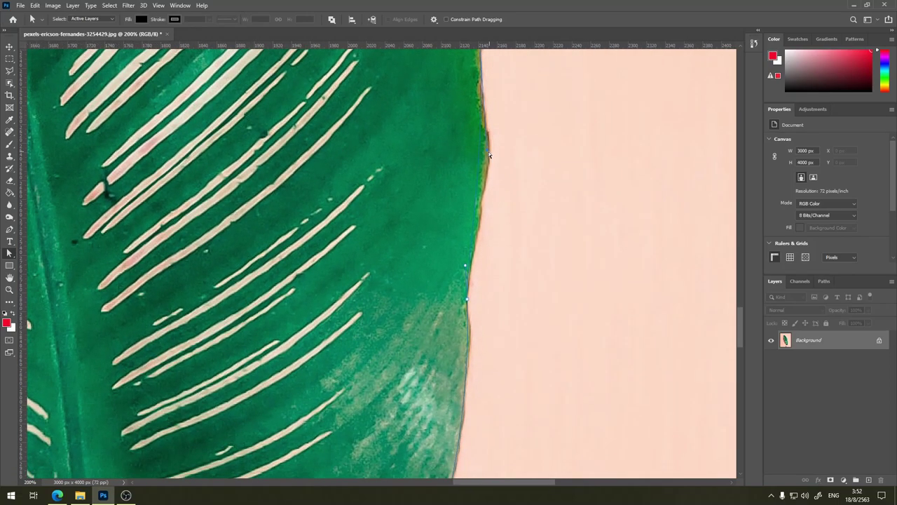
{"action": "left_click_drag", "start_coordinate": [493, 196], "coordinate": [499, 201]}
{"action": "scroll", "coordinate": [551, 175], "scroll_direction": "up", "scroll_amount": 3}
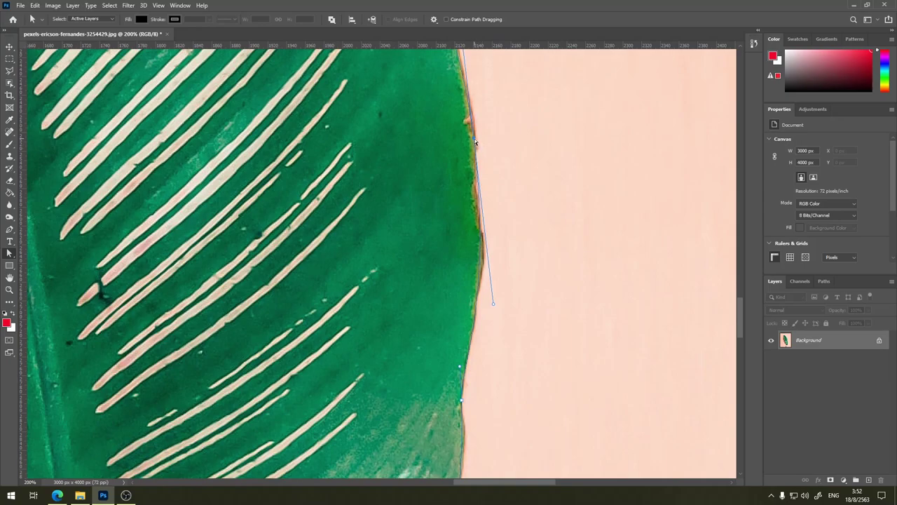
{"action": "left_click_drag", "start_coordinate": [475, 142], "coordinate": [473, 139]}
Step: Fit anchors and curves to the leaf's lower edge and the notch above the stem
{"action": "scroll", "coordinate": [539, 223], "scroll_direction": "down", "scroll_amount": 3}
{"action": "scroll", "coordinate": [543, 74], "scroll_direction": "down", "scroll_amount": 3}
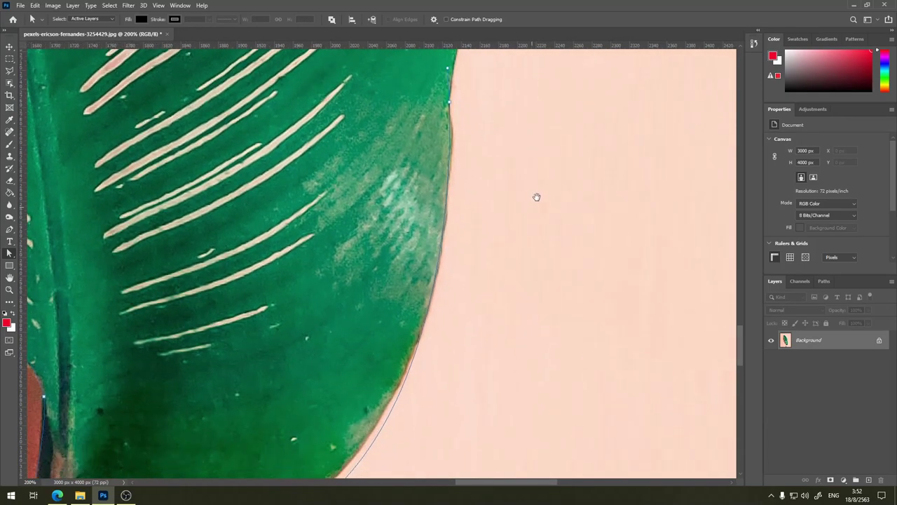
{"action": "scroll", "coordinate": [535, 197], "scroll_direction": "down", "scroll_amount": 3}
{"action": "scroll", "coordinate": [553, 160], "scroll_direction": "down", "scroll_amount": 2}
{"action": "mouse_move", "coordinate": [496, 249]}
{"action": "left_mouse_down"}
{"action": "mouse_move", "coordinate": [589, 108]}
{"action": "mouse_move", "coordinate": [565, 145]}
{"action": "left_mouse_up"}
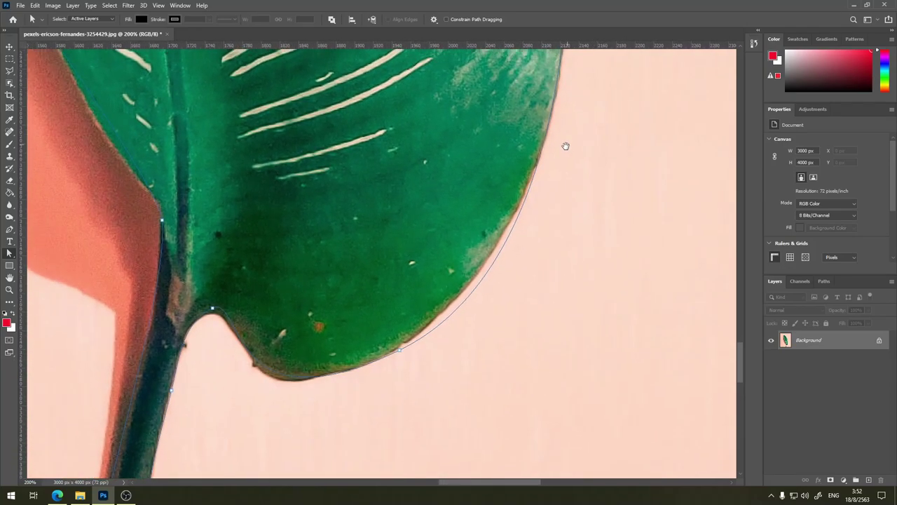
{"action": "left_click_drag", "start_coordinate": [399, 349], "coordinate": [391, 346]}
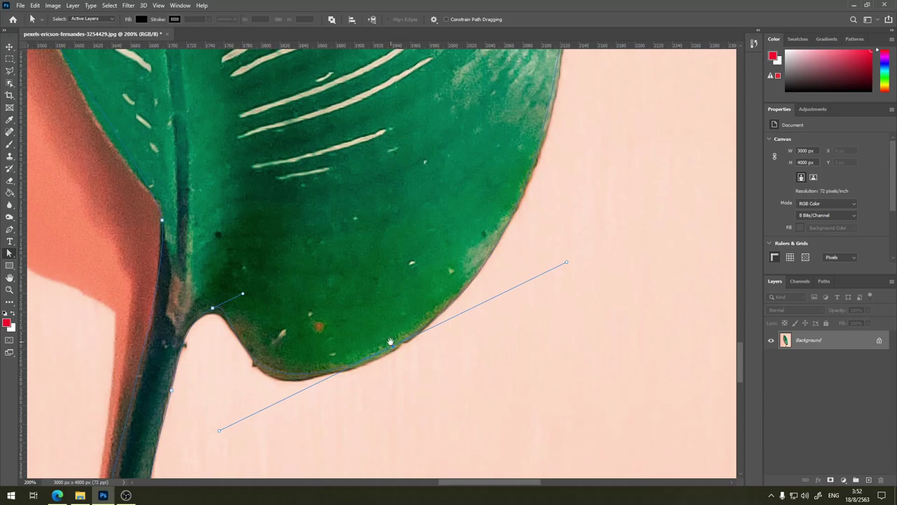
{"action": "scroll", "coordinate": [613, 120], "scroll_direction": "up", "scroll_amount": 2}
{"action": "scroll", "coordinate": [583, 164], "scroll_direction": "up", "scroll_amount": 2}
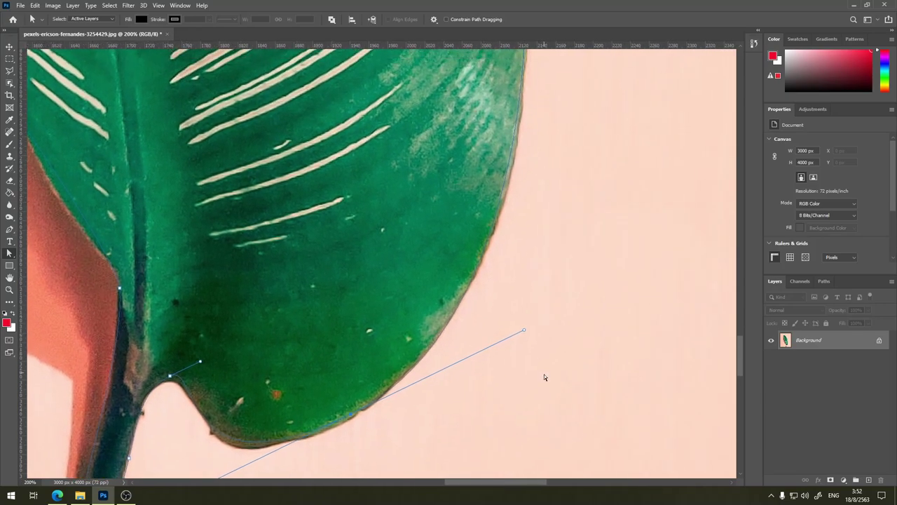
{"action": "left_click_drag", "start_coordinate": [523, 330], "coordinate": [535, 323]}
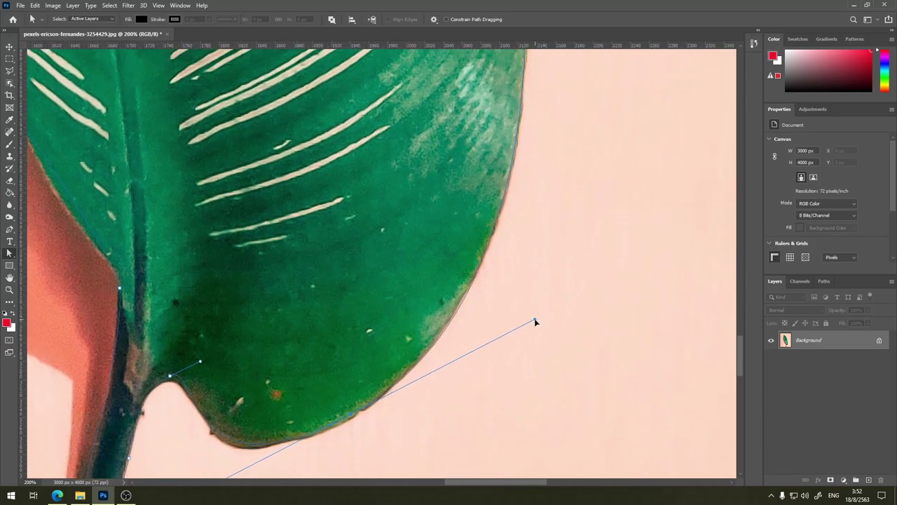
{"action": "left_click_drag", "start_coordinate": [523, 166], "coordinate": [597, 84]}
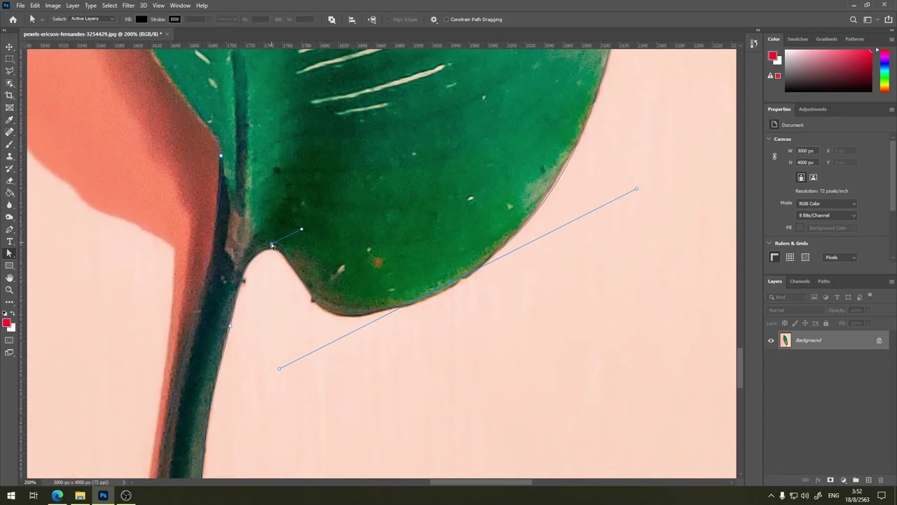
{"action": "left_click_drag", "start_coordinate": [272, 245], "coordinate": [317, 245]}
Step: Move the stem anchor below the notch onto the stem's edge and adjust its curve
{"action": "left_click_drag", "start_coordinate": [329, 186], "coordinate": [426, 144]}
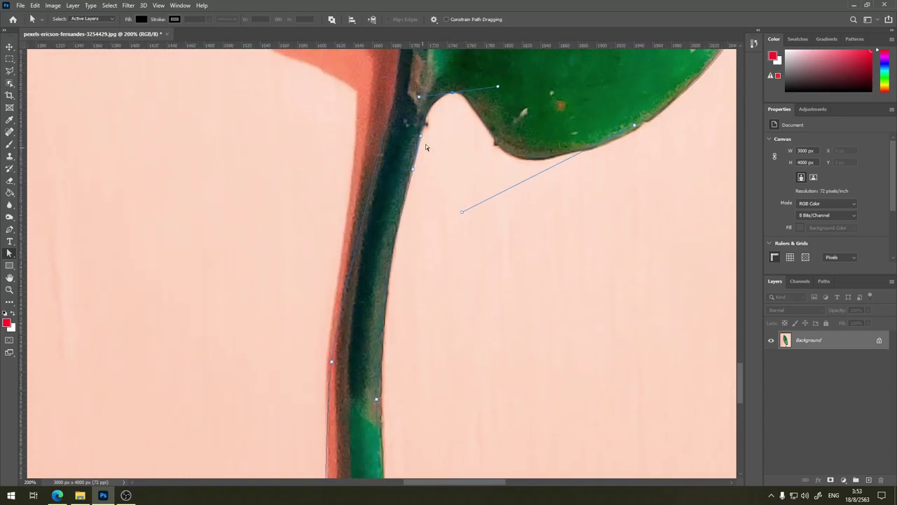
{"action": "left_click", "coordinate": [419, 136]}
{"action": "left_click_drag", "start_coordinate": [413, 169], "coordinate": [407, 177]}
{"action": "left_click_drag", "start_coordinate": [415, 141], "coordinate": [416, 143]}
Step: Move the anchor on the stem's left side tight against the stem edge
{"action": "left_click_drag", "start_coordinate": [462, 259], "coordinate": [457, 163]}
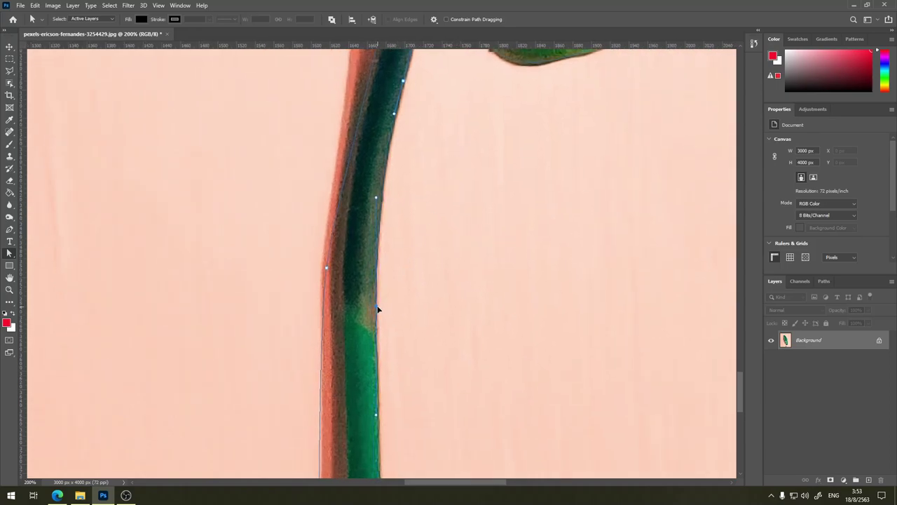
{"action": "mouse_move", "coordinate": [380, 304]}
{"action": "left_mouse_down"}
{"action": "mouse_move", "coordinate": [481, 174]}
{"action": "mouse_move", "coordinate": [497, 102]}
{"action": "left_mouse_up"}
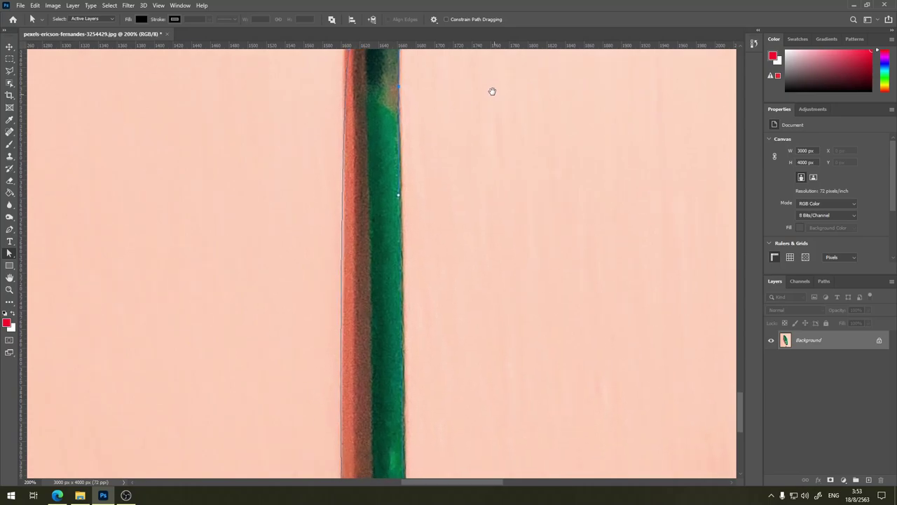
{"action": "scroll", "coordinate": [482, 294], "scroll_direction": "up", "scroll_amount": 5}
{"action": "scroll", "coordinate": [483, 280], "scroll_direction": "up", "scroll_amount": 3}
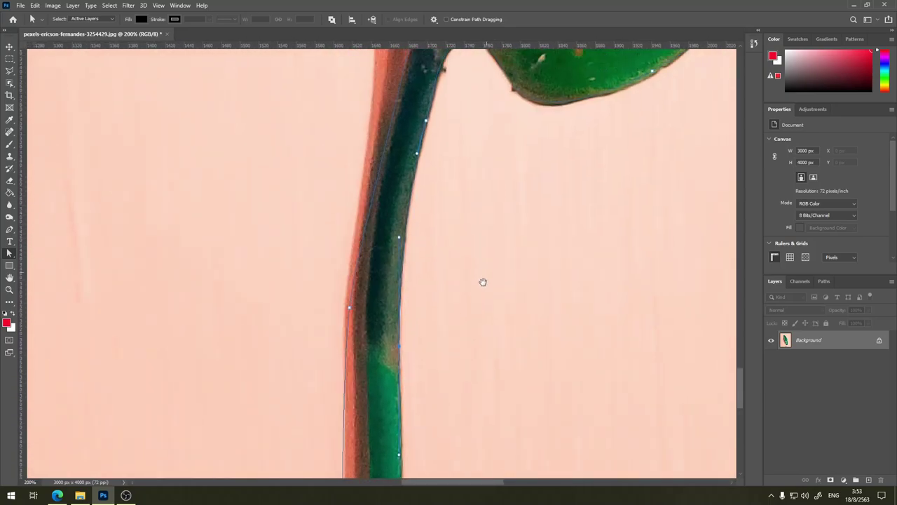
{"action": "scroll", "coordinate": [483, 282], "scroll_direction": "up", "scroll_amount": 3}
{"action": "left_click_drag", "start_coordinate": [483, 282], "coordinate": [497, 136]}
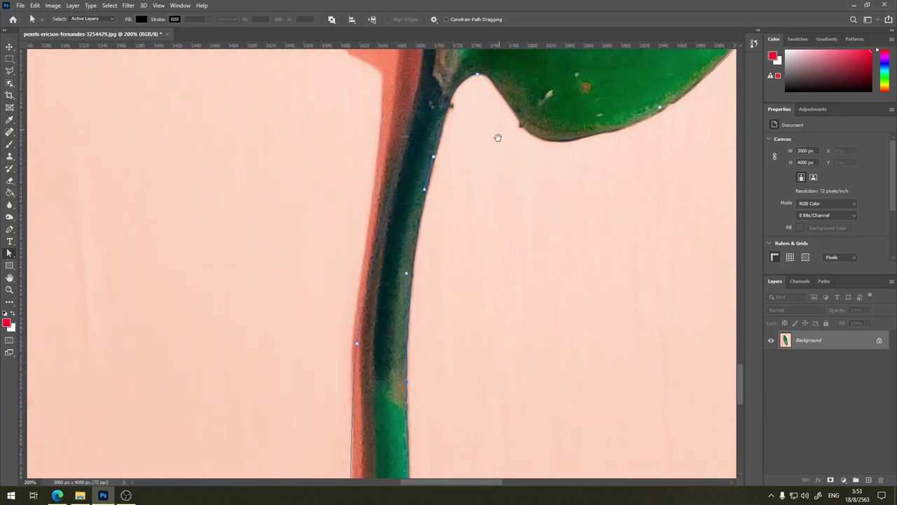
{"action": "left_click", "coordinate": [366, 300]}
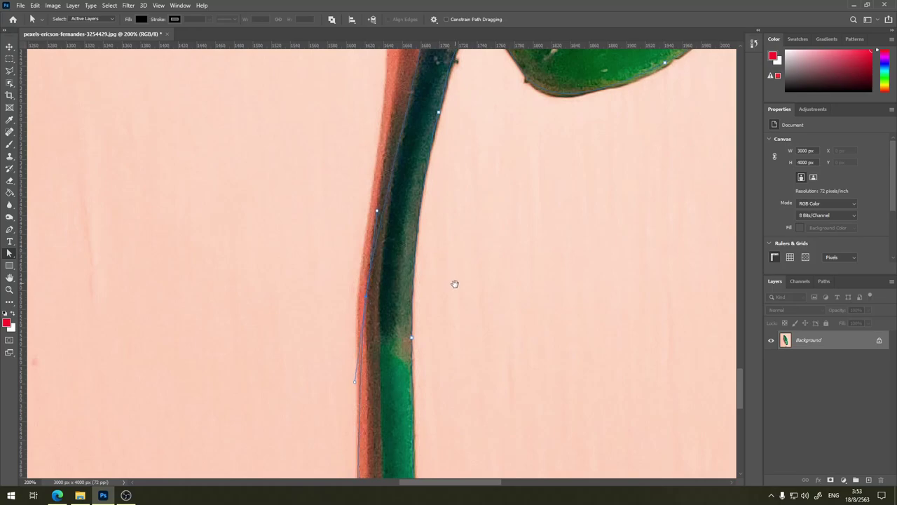
{"action": "left_click_drag", "start_coordinate": [462, 275], "coordinate": [471, 203]}
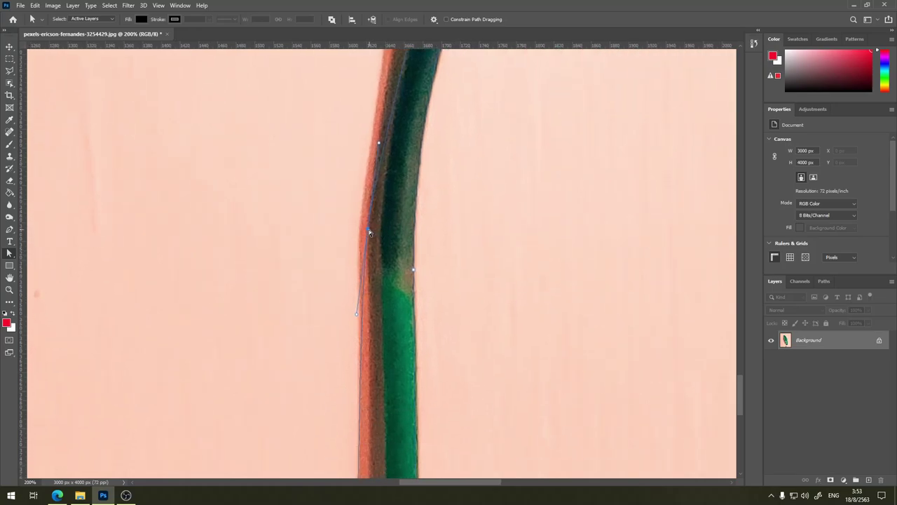
{"action": "mouse_move", "coordinate": [369, 229]}
{"action": "left_mouse_down"}
{"action": "mouse_move", "coordinate": [381, 235]}
{"action": "mouse_move", "coordinate": [446, 175]}
{"action": "mouse_move", "coordinate": [460, 126]}
{"action": "left_mouse_up"}
Step: Pull the lower-left anchor in to the stem and straighten the path along its left side
{"action": "left_click_drag", "start_coordinate": [451, 194], "coordinate": [452, 149]}
{"action": "left_click_drag", "start_coordinate": [371, 406], "coordinate": [404, 409]}
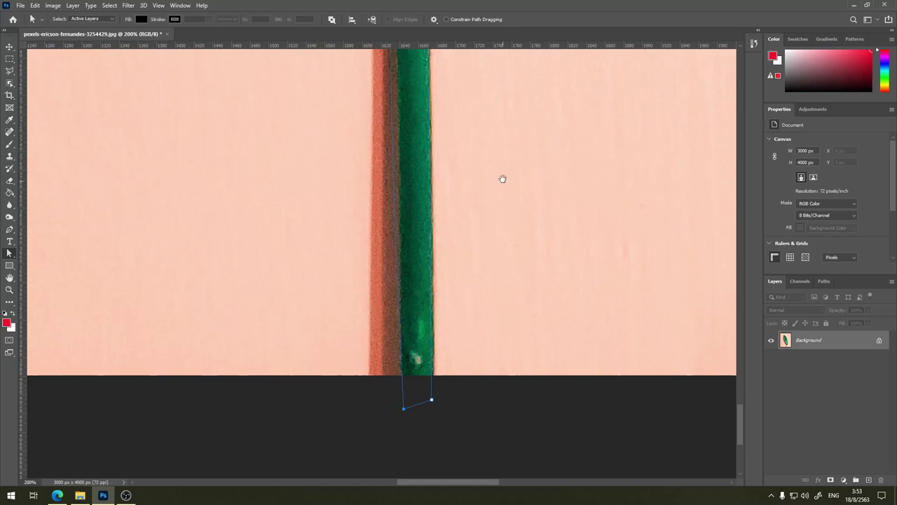
{"action": "left_click_drag", "start_coordinate": [503, 178], "coordinate": [489, 287]}
{"action": "left_click_drag", "start_coordinate": [497, 82], "coordinate": [503, 176]}
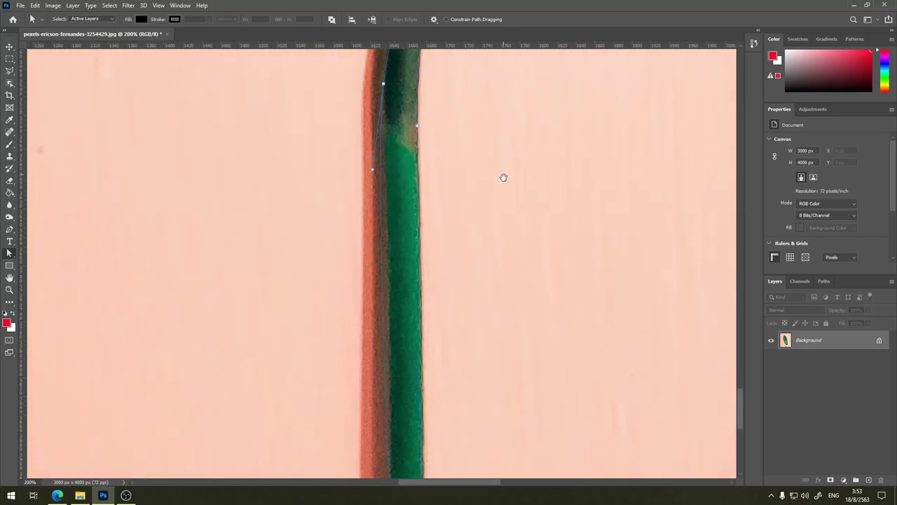
{"action": "left_click_drag", "start_coordinate": [376, 194], "coordinate": [387, 188]}
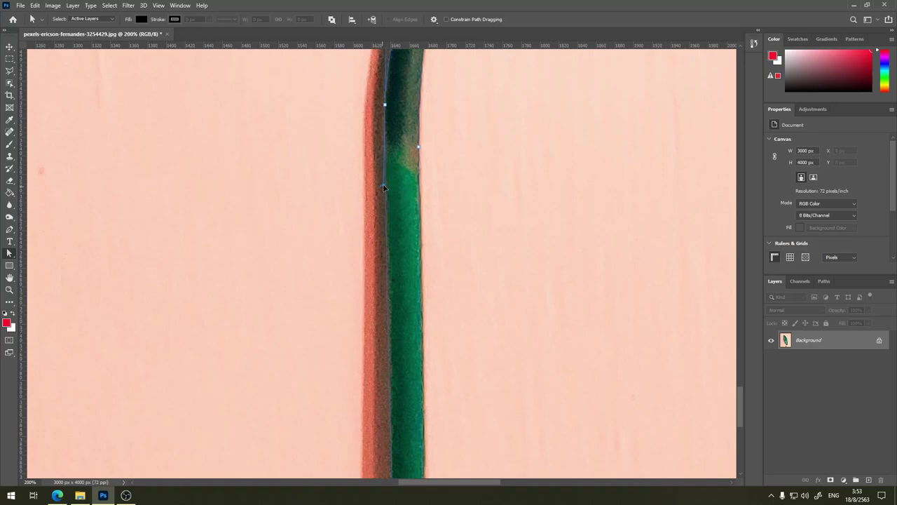
Step: Reshape the curve at the stem junction to follow the leaf's left edge
{"action": "scroll", "coordinate": [513, 269], "scroll_direction": "up", "scroll_amount": 5}
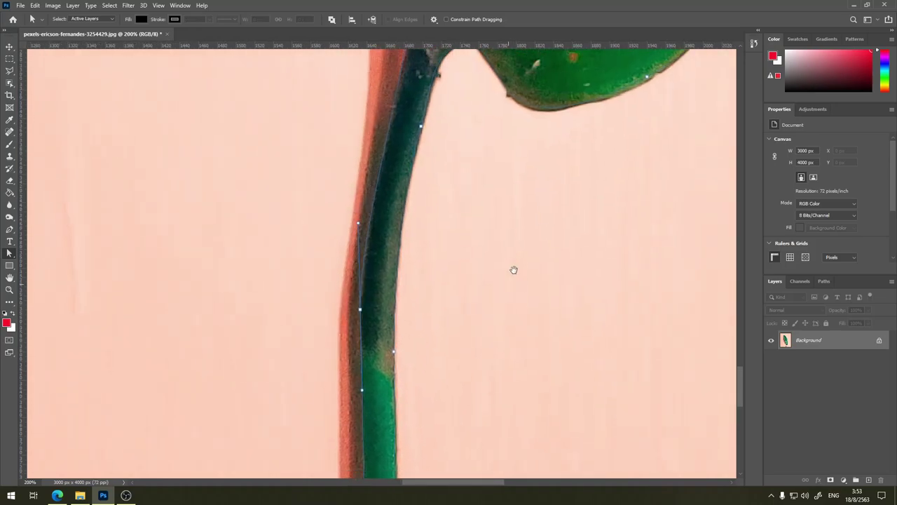
{"action": "scroll", "coordinate": [512, 269], "scroll_direction": "up", "scroll_amount": 5}
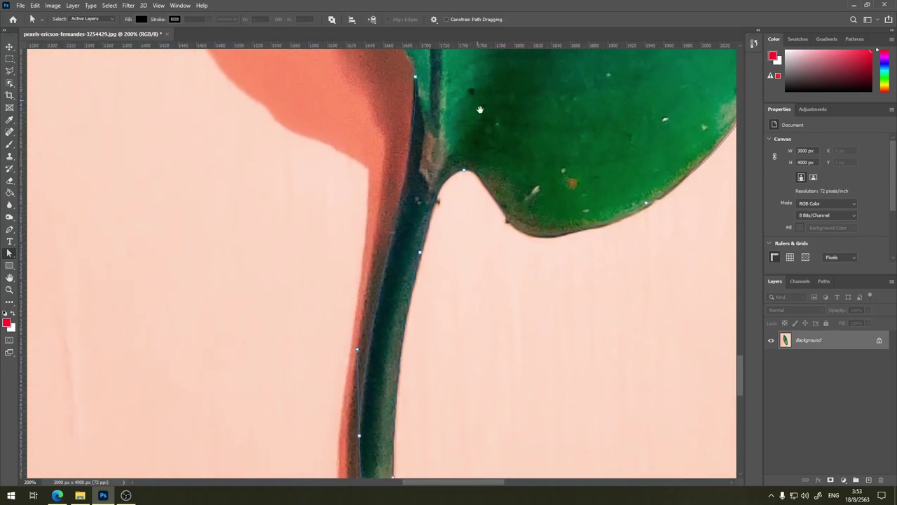
{"action": "scroll", "coordinate": [531, 201], "scroll_direction": "up", "scroll_amount": 5}
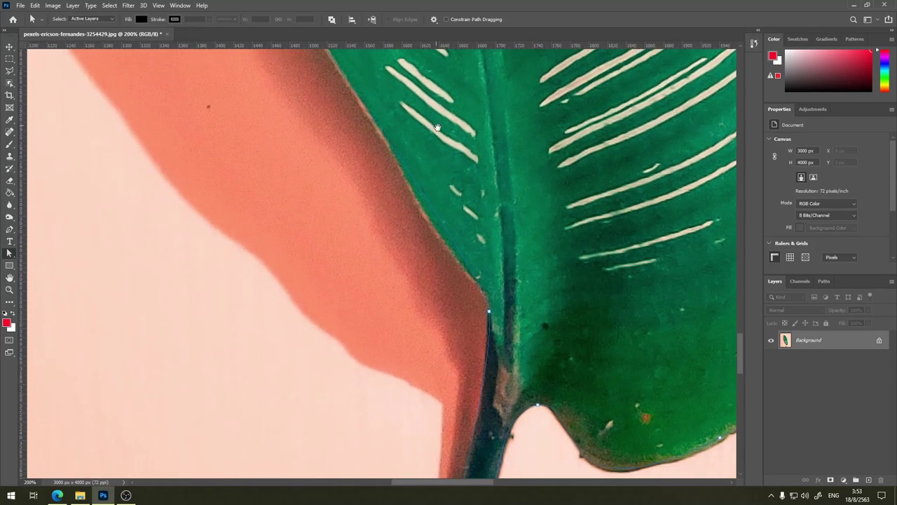
{"action": "scroll", "coordinate": [532, 200], "scroll_direction": "up", "scroll_amount": 3}
{"action": "scroll", "coordinate": [522, 331], "scroll_direction": "down", "scroll_amount": 2}
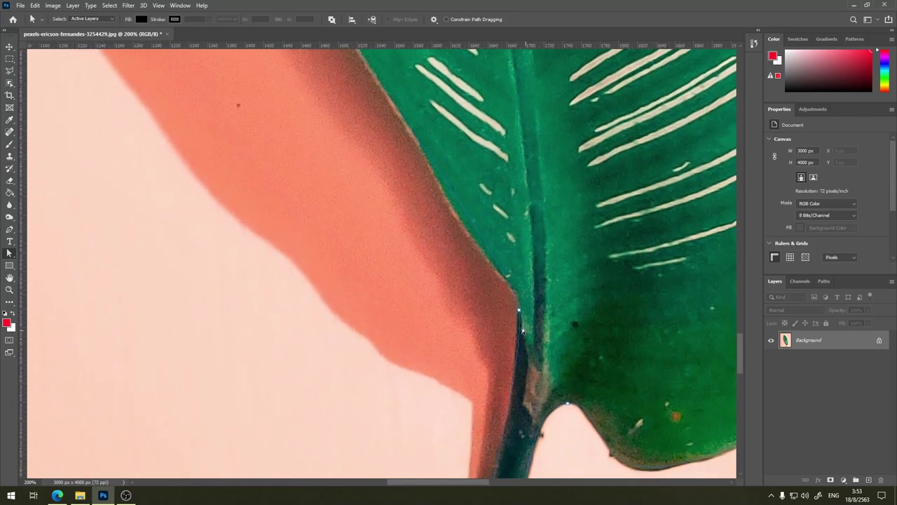
{"action": "left_click", "coordinate": [520, 310], "text": "ctrl"}
{"action": "mouse_move", "coordinate": [511, 249]}
{"action": "left_mouse_down"}
{"action": "mouse_move", "coordinate": [502, 263]}
{"action": "mouse_move", "coordinate": [488, 237]}
{"action": "left_mouse_up"}
{"action": "mouse_move", "coordinate": [488, 236]}
{"action": "left_mouse_down"}
{"action": "mouse_move", "coordinate": [510, 235]}
{"action": "mouse_move", "coordinate": [496, 222]}
{"action": "left_mouse_up"}
Step: Move path segments onto the leaf's upper left edge, hugging it near the tip
{"action": "scroll", "coordinate": [471, 101], "scroll_direction": "up", "scroll_amount": 5}
{"action": "scroll", "coordinate": [471, 102], "scroll_direction": "left", "scroll_amount": 3}
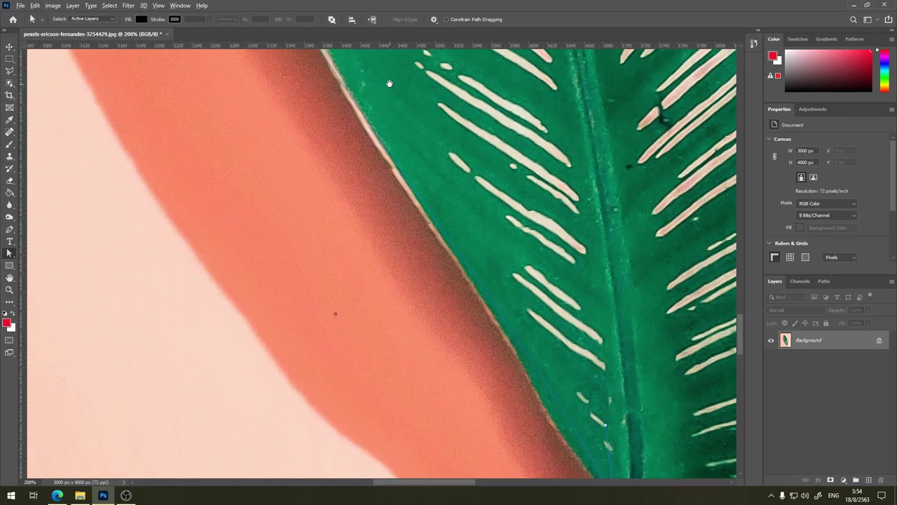
{"action": "scroll", "coordinate": [389, 83], "scroll_direction": "up", "scroll_amount": 3}
{"action": "scroll", "coordinate": [479, 283], "scroll_direction": "left", "scroll_amount": 3}
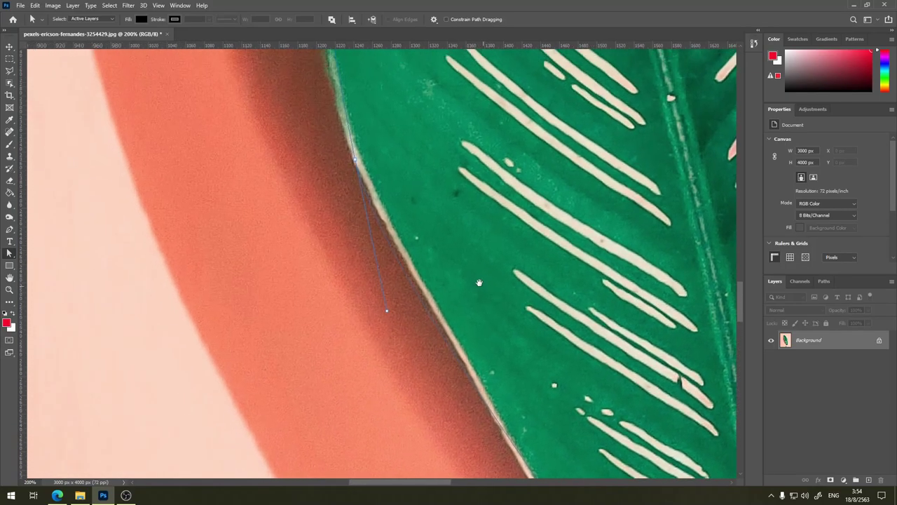
{"action": "scroll", "coordinate": [479, 283], "scroll_direction": "up", "scroll_amount": 1}
{"action": "scroll", "coordinate": [478, 282], "scroll_direction": "left", "scroll_amount": 1}
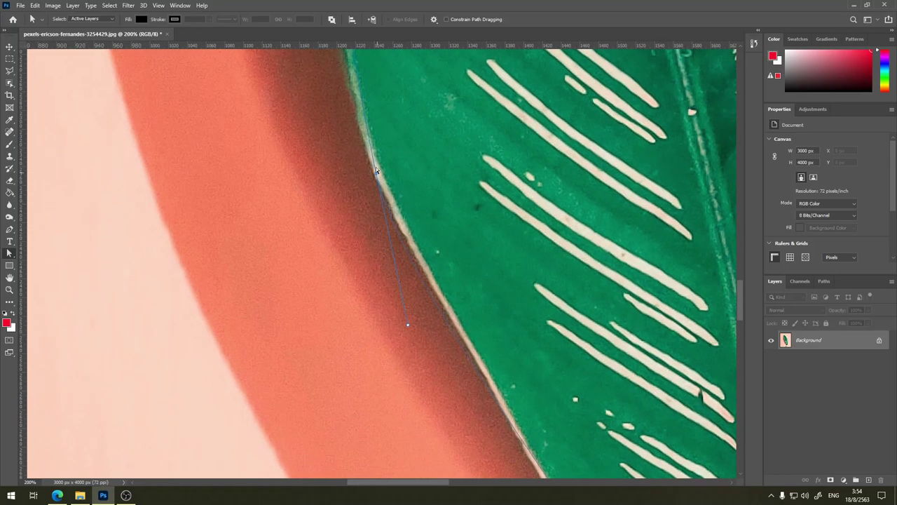
{"action": "left_click_drag", "start_coordinate": [376, 167], "coordinate": [377, 149]}
{"action": "mouse_move", "coordinate": [440, 97]}
{"action": "left_mouse_down"}
{"action": "mouse_move", "coordinate": [413, 215]}
{"action": "mouse_move", "coordinate": [431, 176]}
{"action": "mouse_move", "coordinate": [437, 257]}
{"action": "mouse_move", "coordinate": [427, 239]}
{"action": "left_mouse_up"}
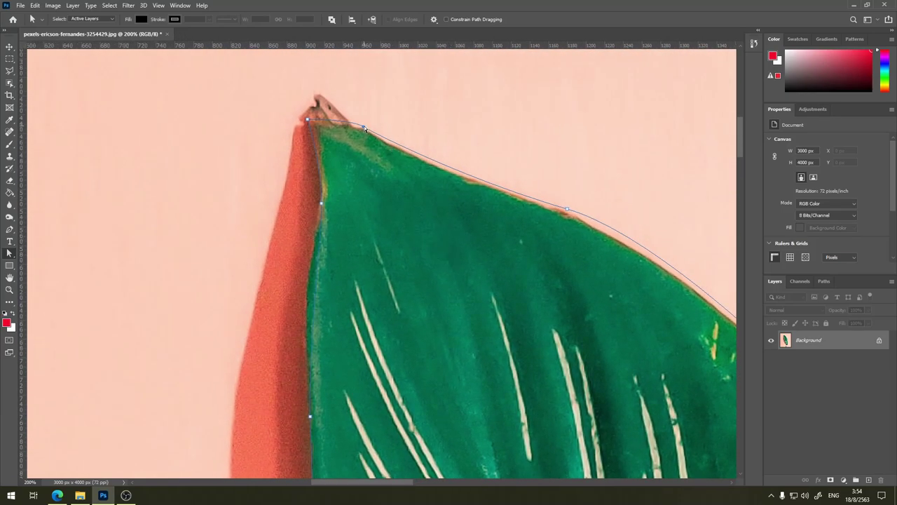
{"action": "left_click_drag", "start_coordinate": [364, 125], "coordinate": [550, 205]}
Step: Select the anchors at the leaf tip and zoom out to check the outline
{"action": "left_click", "coordinate": [567, 210]}
{"action": "mouse_move", "coordinate": [645, 176]}
{"action": "left_mouse_down"}
{"action": "mouse_move", "coordinate": [491, 117]}
{"action": "mouse_move", "coordinate": [603, 197]}
{"action": "left_mouse_up"}
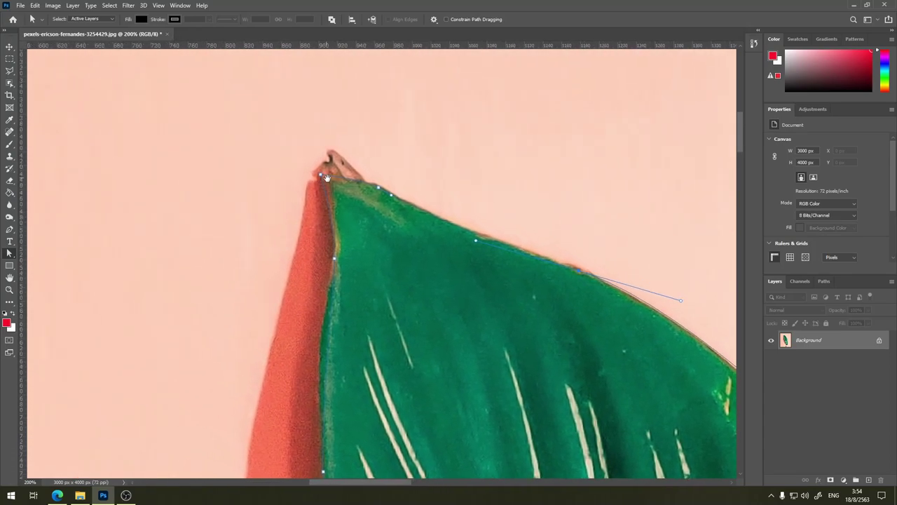
{"action": "left_click", "coordinate": [323, 174]}
{"action": "left_click", "coordinate": [333, 183]}
{"action": "key", "text": "ctrl+minus"}
{"action": "key", "text": "ctrl+minus"}
{"action": "key", "text": "ctrl+minus"}
{"action": "key", "text": "ctrl+minus"}
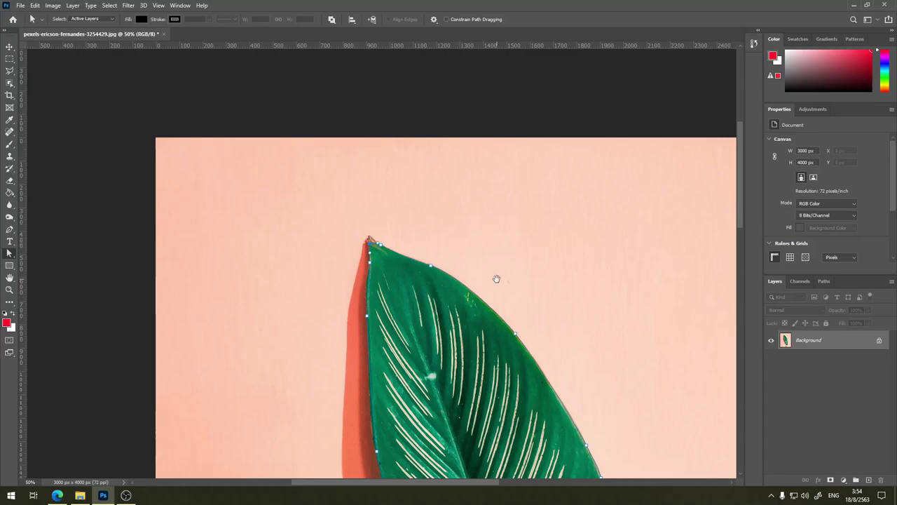
{"action": "left_click_drag", "start_coordinate": [494, 278], "coordinate": [491, 244]}
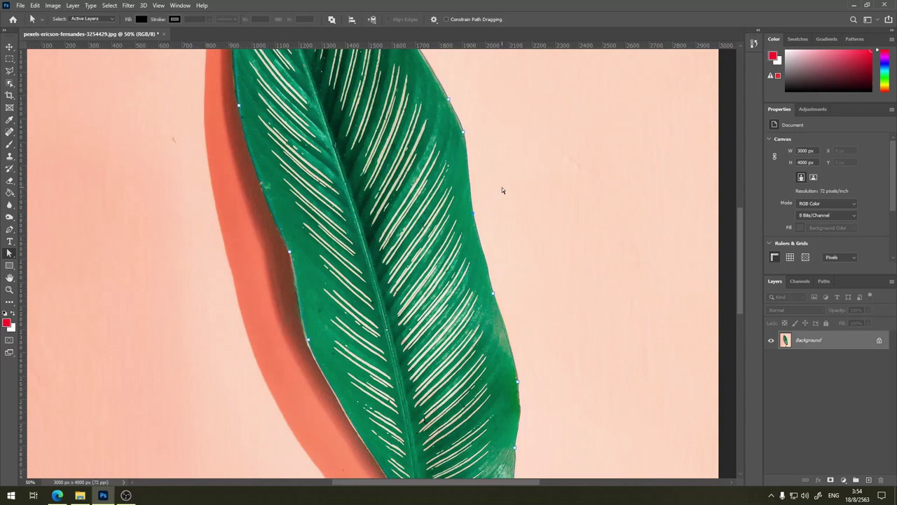
Step: Mask the layer to the leaf path and zoom out to view the cut-out
{"action": "right_click", "coordinate": [476, 218]}
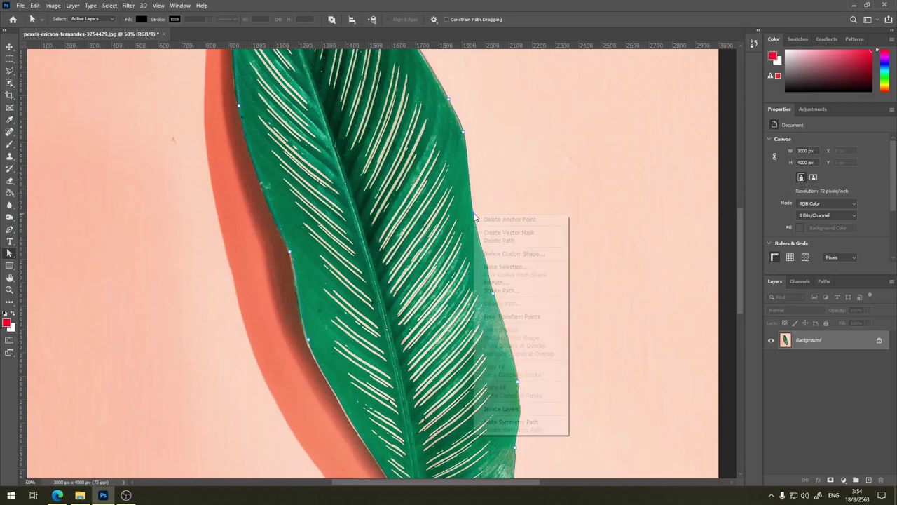
{"action": "left_click", "coordinate": [537, 233]}
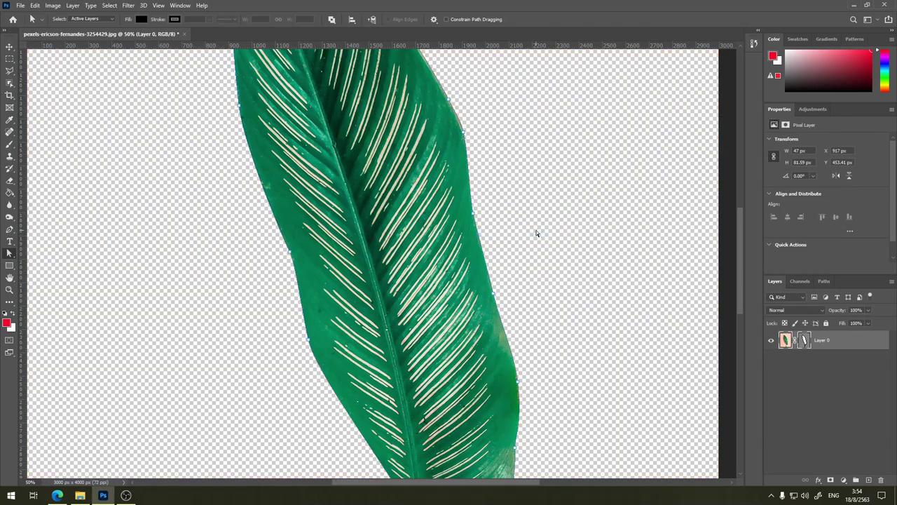
{"action": "key", "text": "ctrl+minus"}
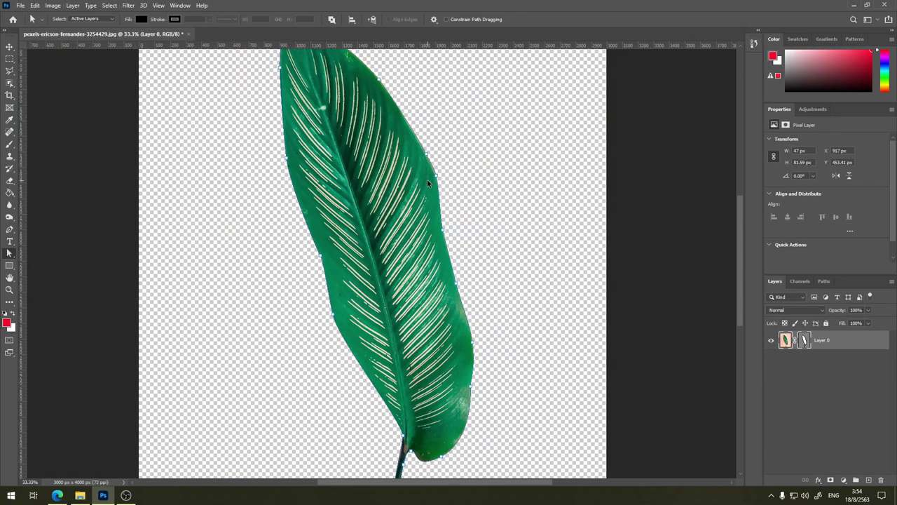
{"action": "key", "text": "ctrl+minus"}
Step: Toggle the path outline to inspect the cut-out leaf, then undo the mask
{"action": "left_click", "coordinate": [478, 168]}
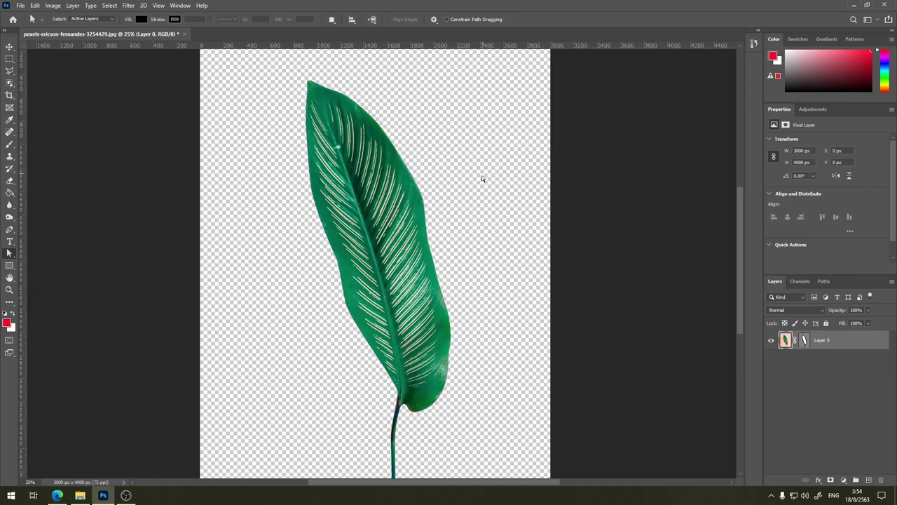
{"action": "left_click", "coordinate": [423, 239]}
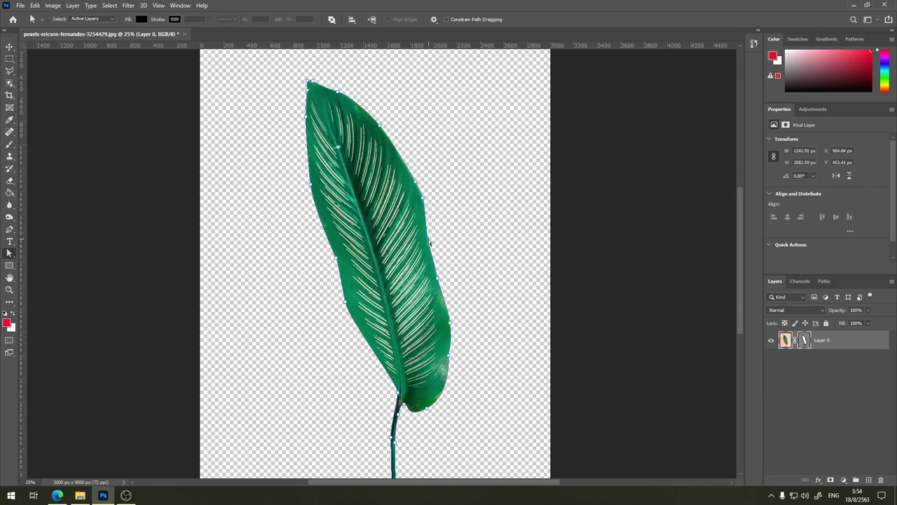
{"action": "left_click_drag", "start_coordinate": [428, 239], "coordinate": [438, 240]}
{"action": "left_click", "coordinate": [512, 227]}
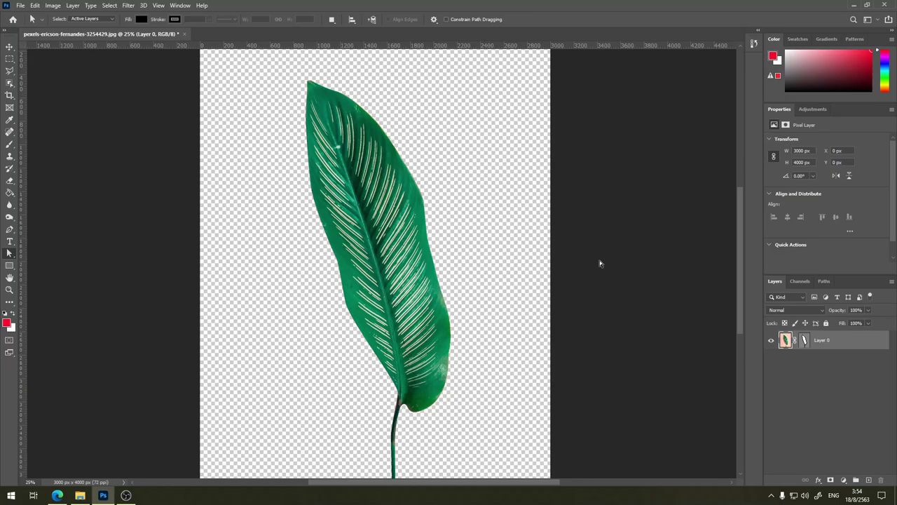
{"action": "key", "text": "ctrl+z"}
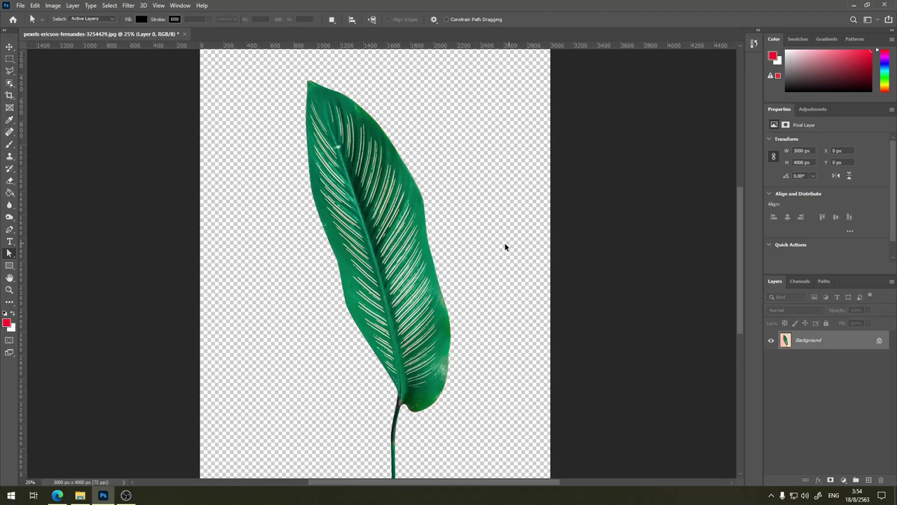
Step: Make a selection from the leaf path and add a layer mask to Layer 0
{"action": "right_click", "coordinate": [395, 230]}
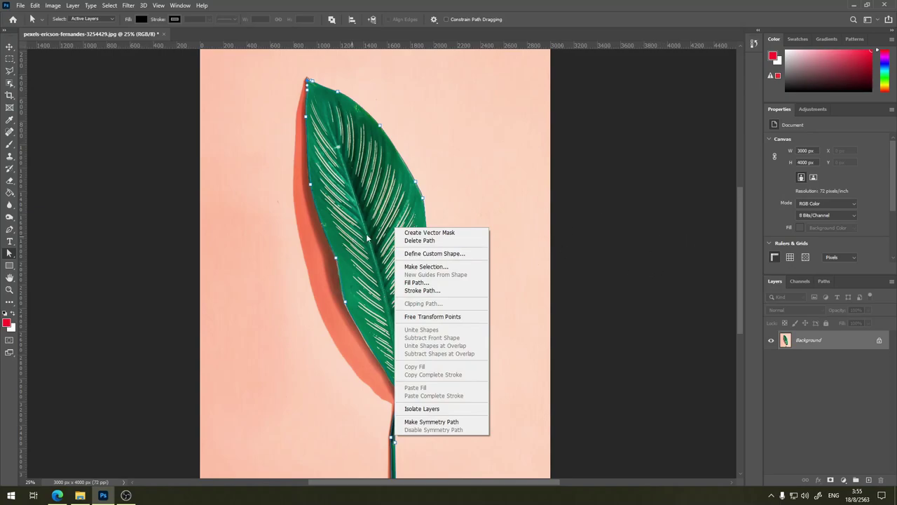
{"action": "left_click", "coordinate": [457, 267]}
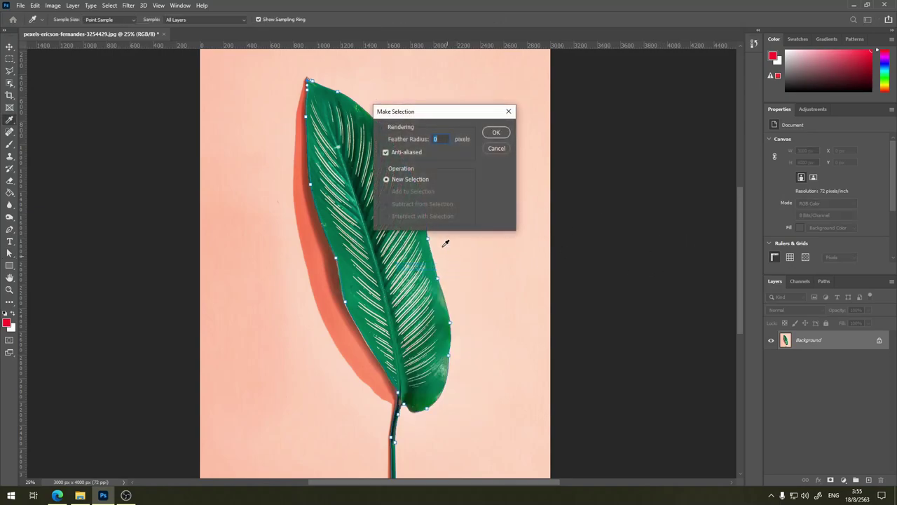
{"action": "left_click", "coordinate": [498, 132]}
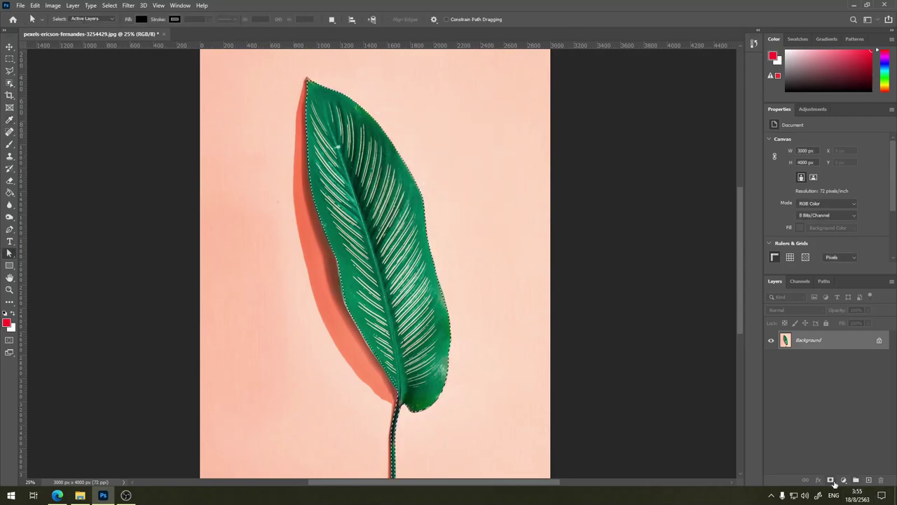
{"action": "left_click", "coordinate": [831, 481]}
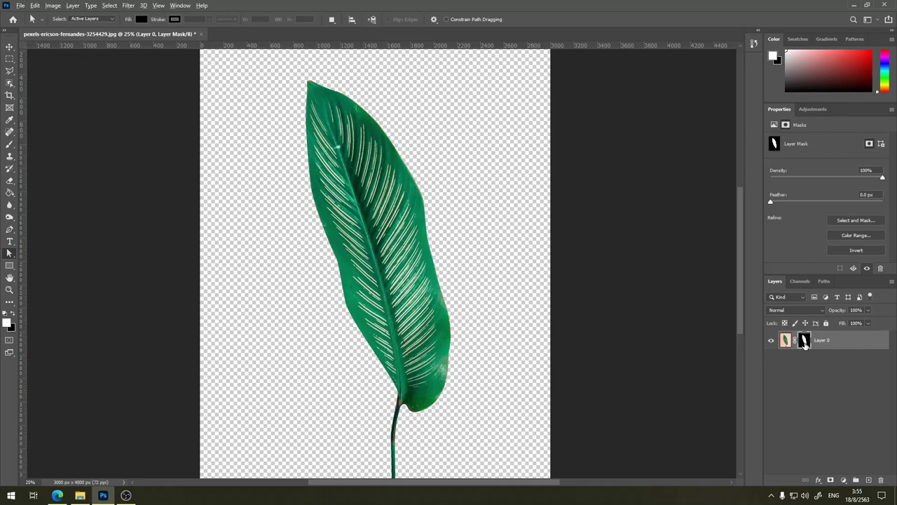
Step: Toggle the black-and-white mask view on and off, and select the Brush tool
{"action": "left_click", "coordinate": [804, 342], "text": "alt"}
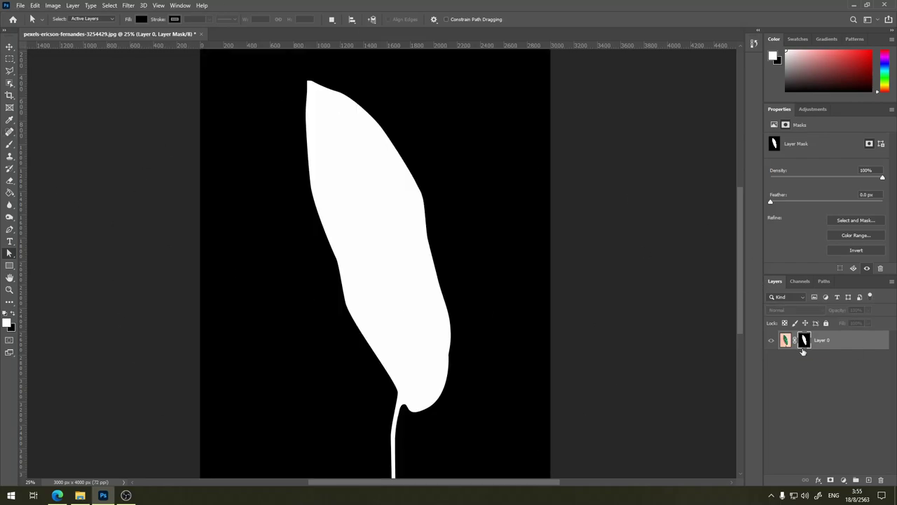
{"action": "left_click", "coordinate": [805, 344], "text": "alt"}
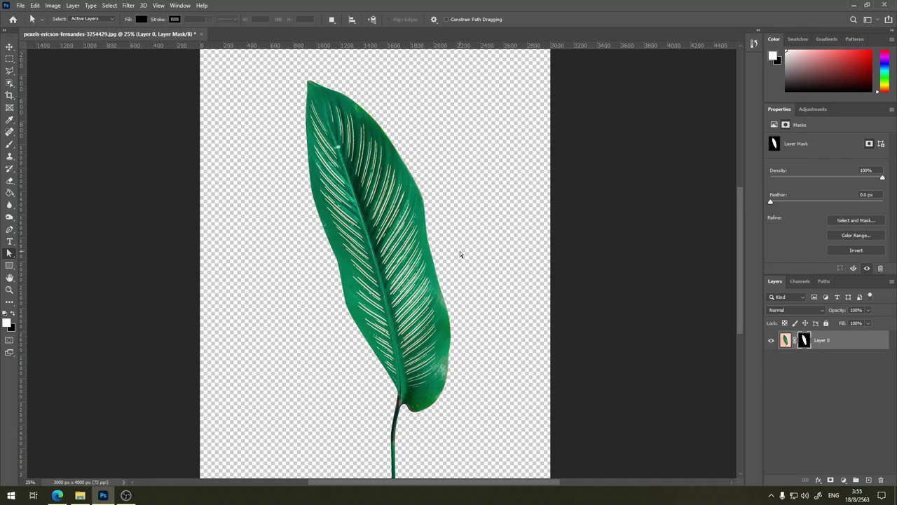
{"action": "left_click", "coordinate": [12, 145]}
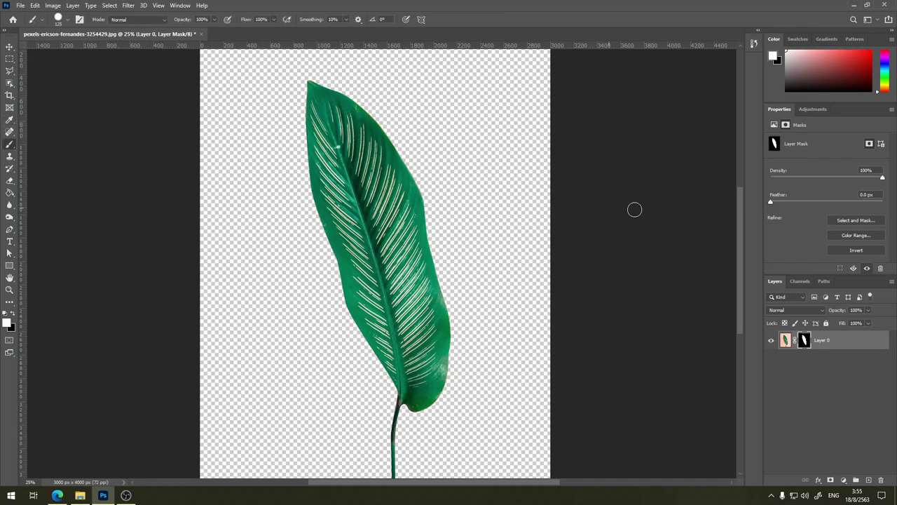
{"action": "left_click", "coordinate": [804, 340], "text": "alt"}
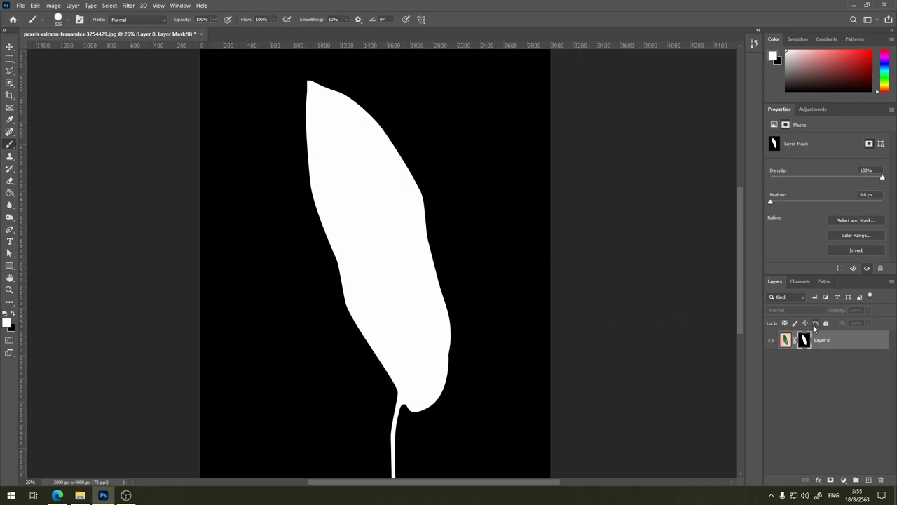
{"action": "left_click", "coordinate": [806, 340], "text": "alt"}
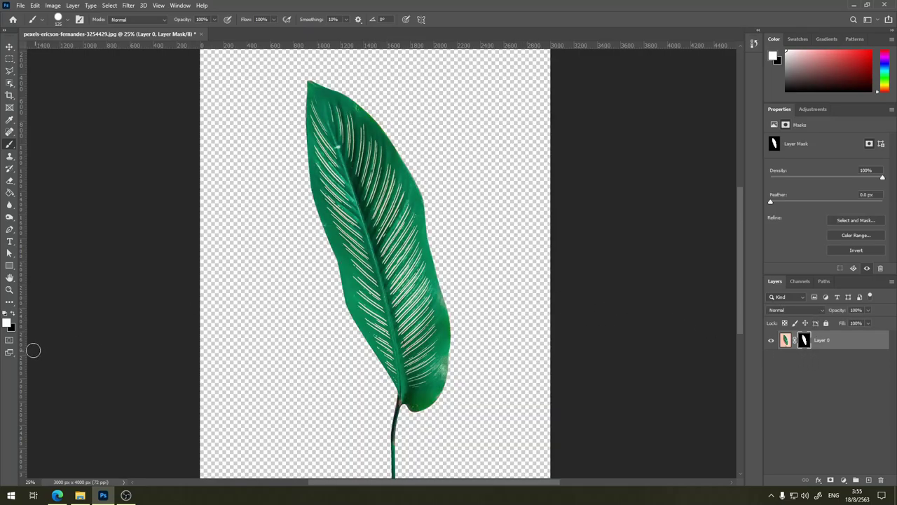
Step: Try black test strokes across the leaf and its left edge on the mask, undoing both
{"action": "left_click", "coordinate": [14, 315]}
{"action": "left_click_drag", "start_coordinate": [425, 223], "coordinate": [341, 281]}
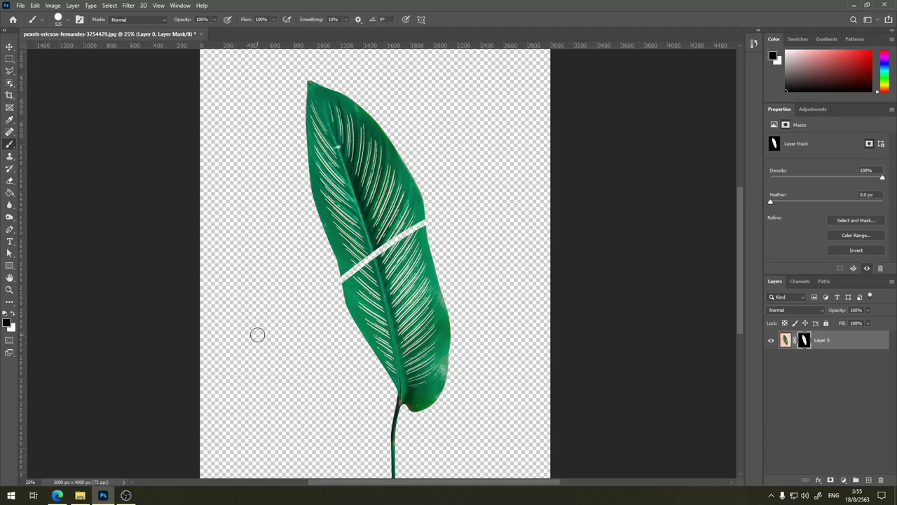
{"action": "key", "text": "ctrl+z"}
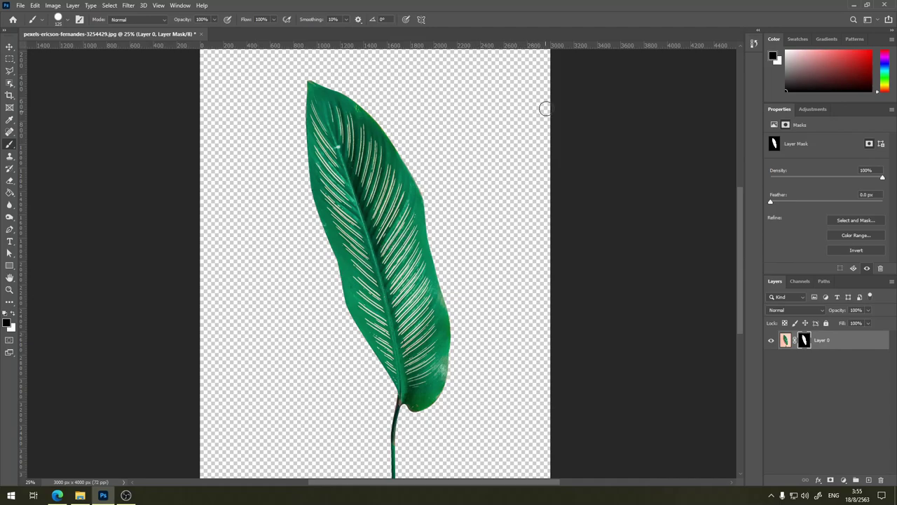
{"action": "key", "text": "ctrl+plus"}
{"action": "key", "text": "ctrl+plus"}
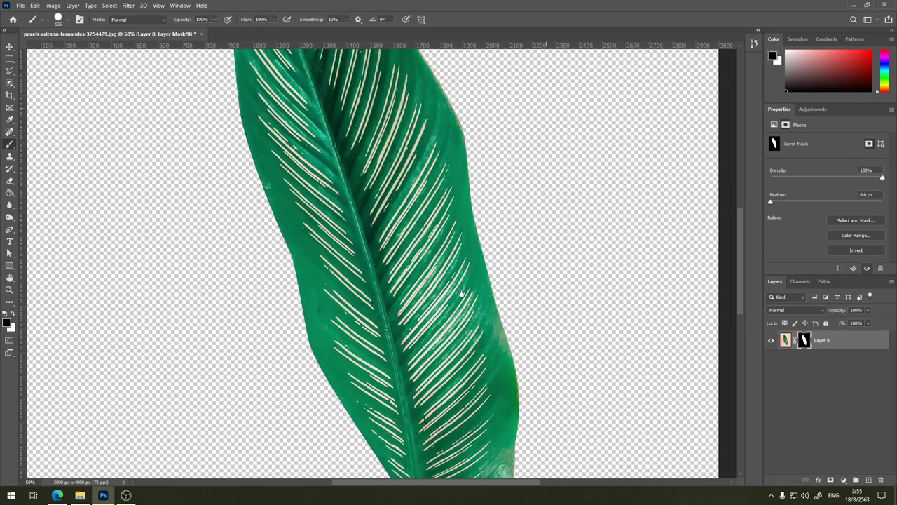
{"action": "scroll", "coordinate": [461, 295], "scroll_direction": "down", "scroll_amount": 3}
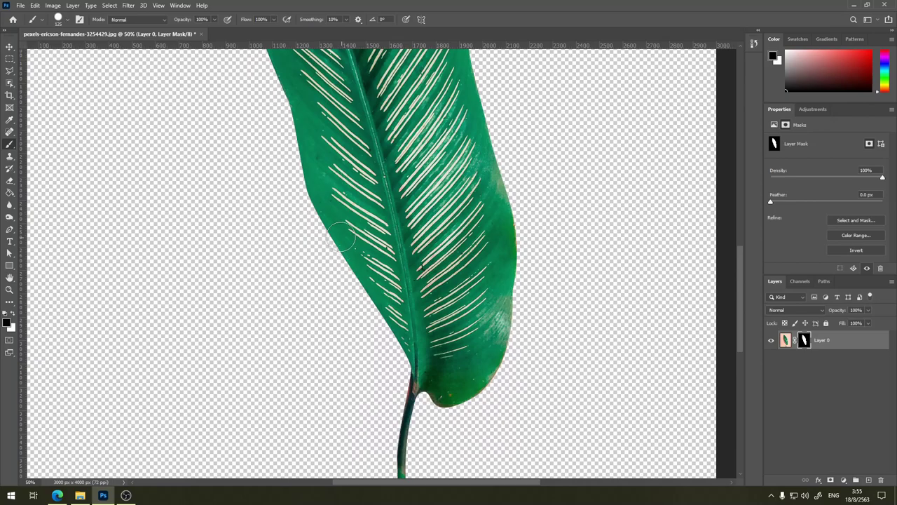
{"action": "key", "text": "x"}
{"action": "key", "text": "x"}
{"action": "key", "text": "x"}
{"action": "key", "text": "x"}
{"action": "key", "text": "x"}
{"action": "key", "text": "x"}
{"action": "key", "text": "x"}
{"action": "key", "text": "x"}
{"action": "left_click_drag", "start_coordinate": [319, 200], "coordinate": [369, 286]}
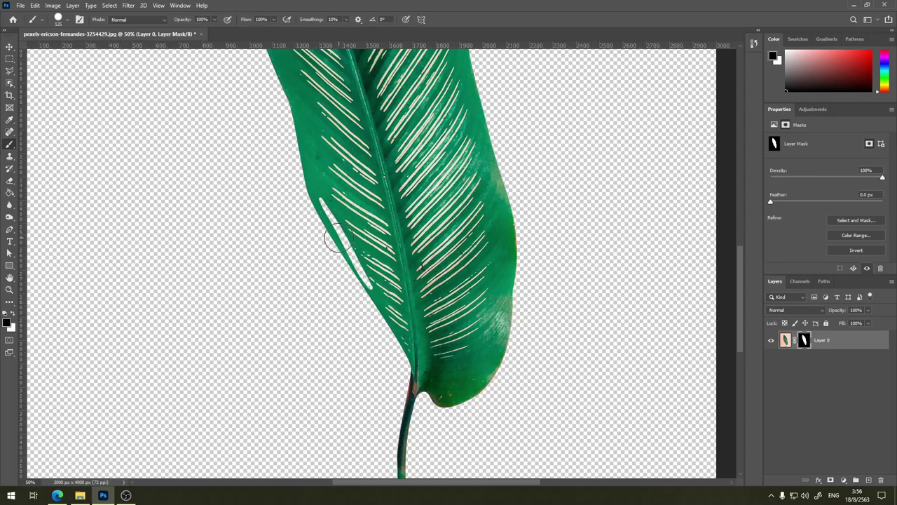
{"action": "key", "text": "ctrl+z"}
Step: Mask out the reddish-brown fringe along the leaf's lower-left edge and beside the stem
{"action": "key", "text": "x"}
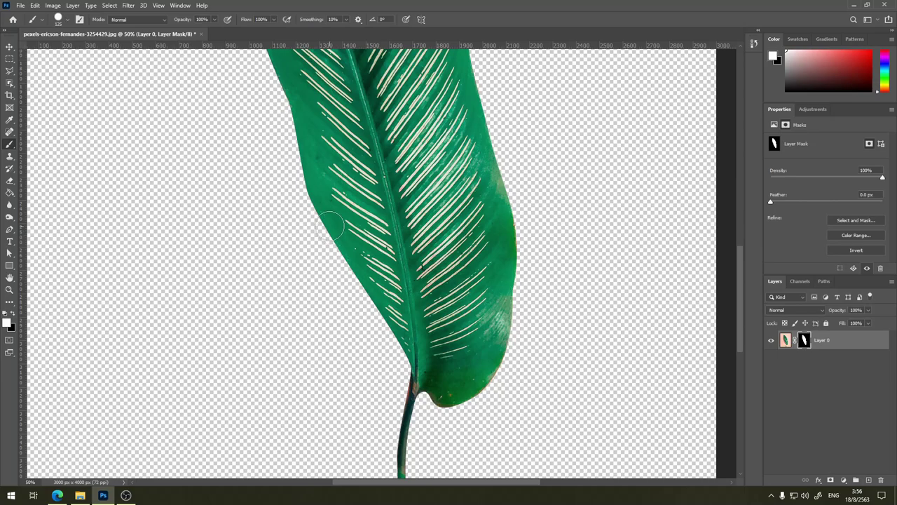
{"action": "left_click_drag", "start_coordinate": [331, 225], "coordinate": [407, 344]}
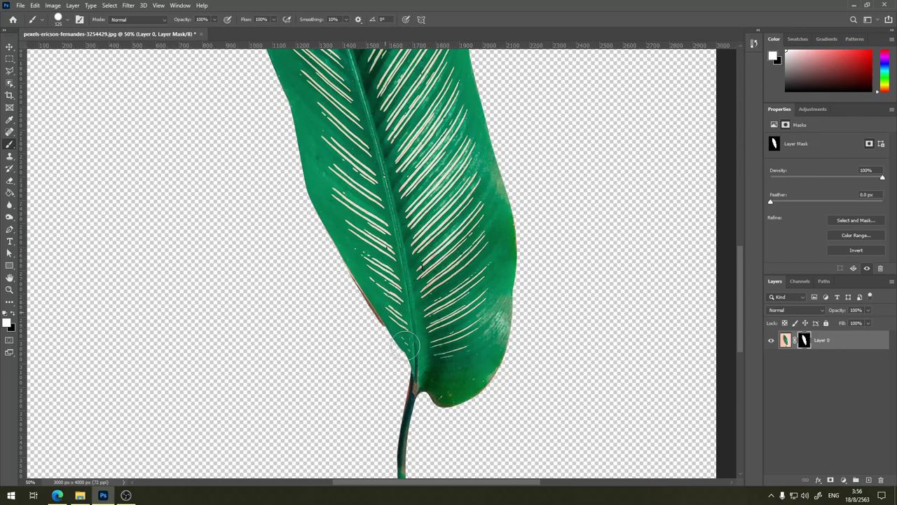
{"action": "key", "text": "x"}
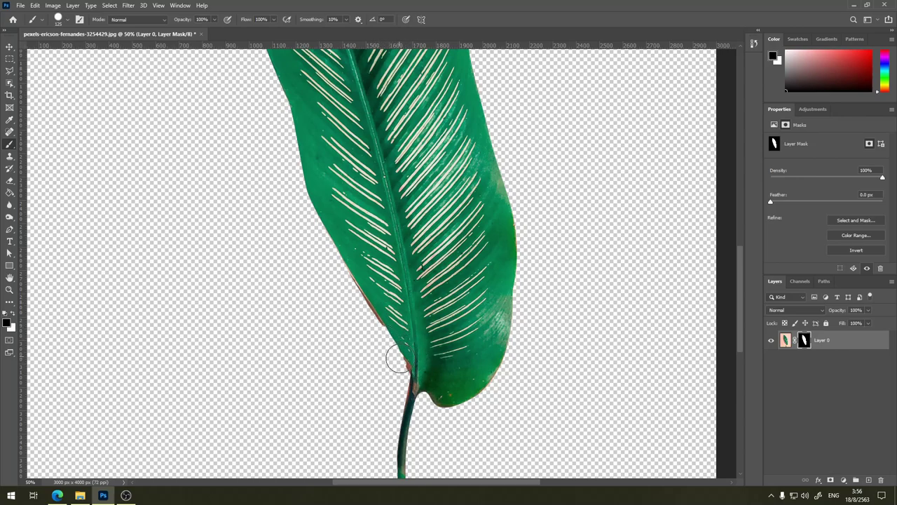
{"action": "left_click_drag", "start_coordinate": [398, 360], "coordinate": [401, 373]}
{"action": "left_click_drag", "start_coordinate": [371, 326], "coordinate": [375, 317]}
{"action": "key", "text": "ctrl"}
{"action": "left_click_drag", "start_coordinate": [357, 293], "coordinate": [383, 335]}
{"action": "key", "text": "ctrl+minus"}
{"action": "key", "text": "ctrl+minus"}
{"action": "key", "text": "ctrl+minus"}
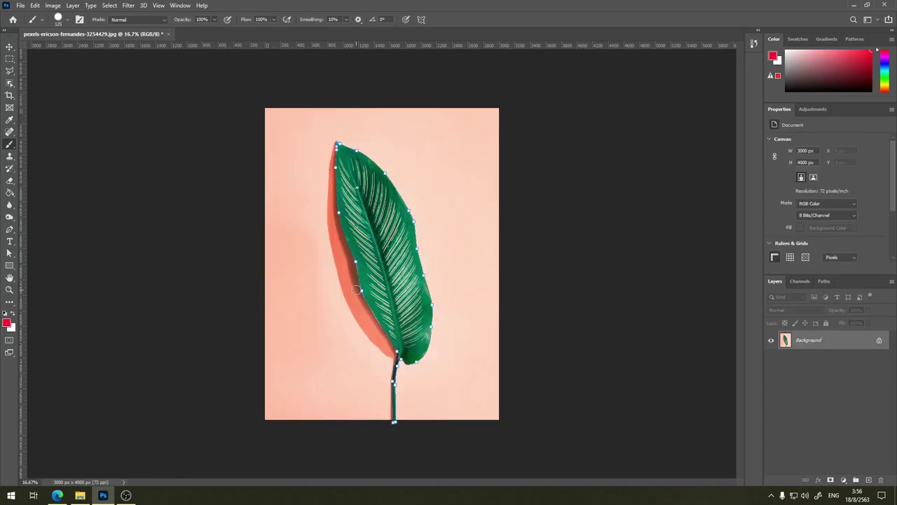
Step: Switch to the Move tool and hide the leaf's path outline
{"action": "left_click", "coordinate": [9, 46]}
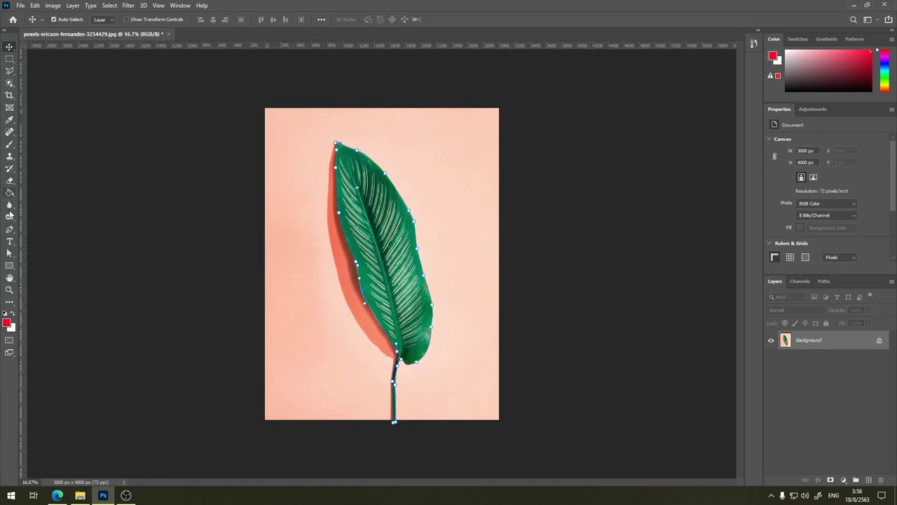
{"action": "key", "text": "Escape"}
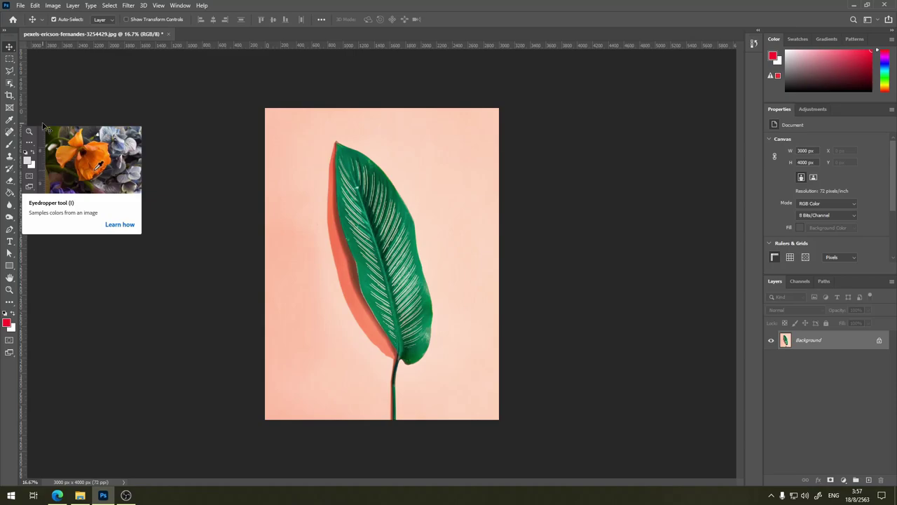
Step: Open Select > Color Range and sample the pink background at several spots
{"action": "left_click", "coordinate": [110, 6]}
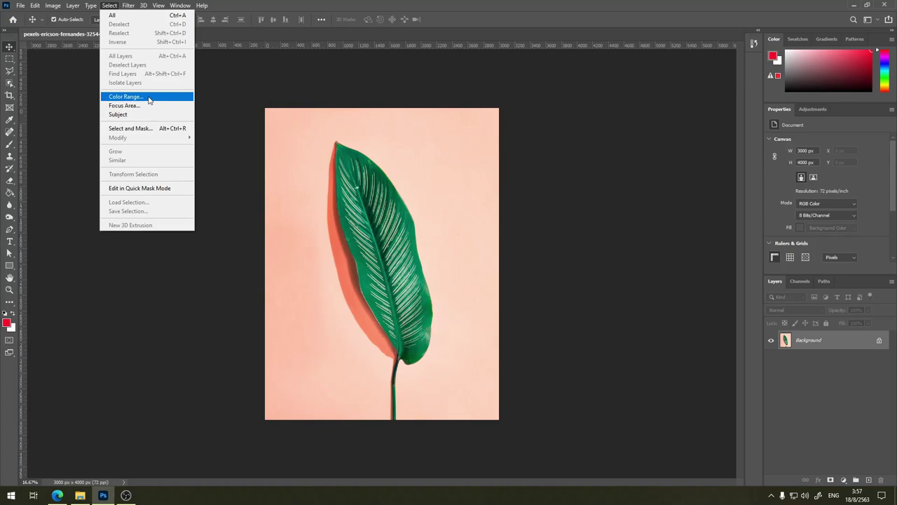
{"action": "left_click", "coordinate": [148, 100]}
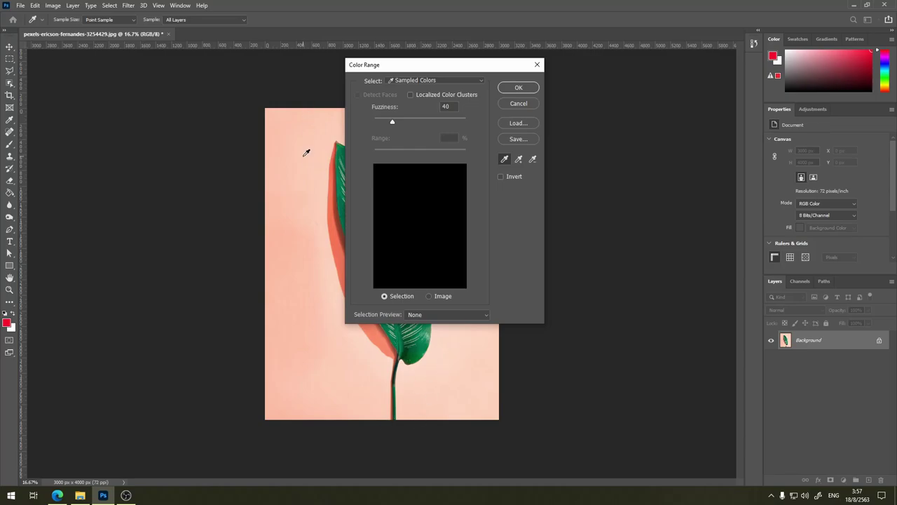
{"action": "left_click", "coordinate": [304, 153]}
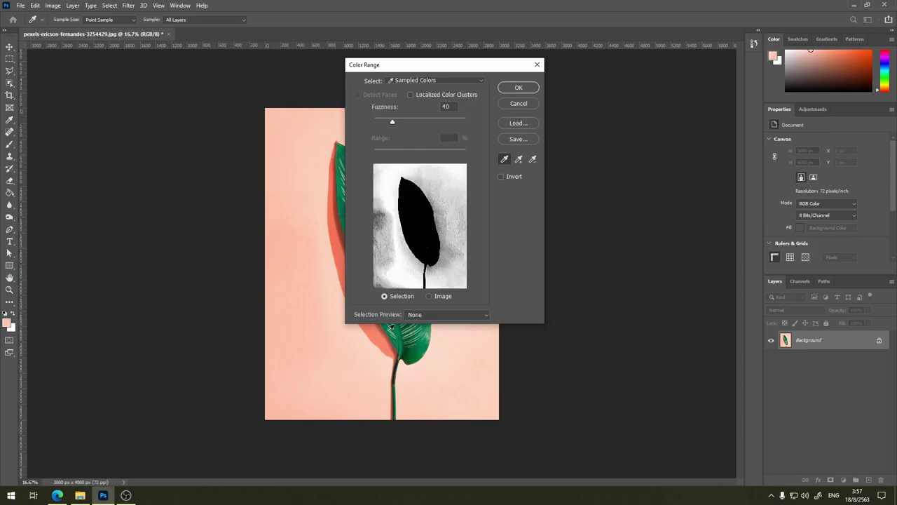
{"action": "left_click", "coordinate": [467, 370]}
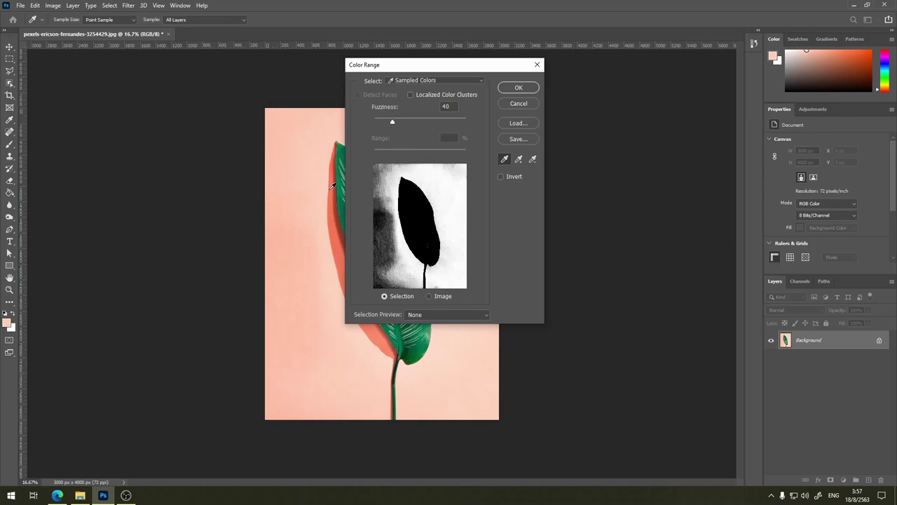
{"action": "left_click", "coordinate": [294, 288]}
{"action": "left_click", "coordinate": [465, 367]}
{"action": "left_click_drag", "start_coordinate": [447, 70], "coordinate": [591, 79]}
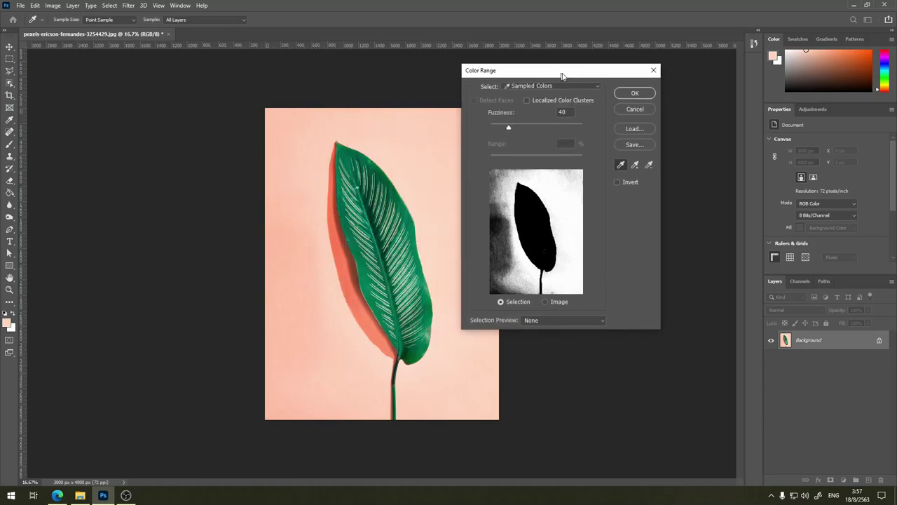
{"action": "left_click", "coordinate": [594, 90]}
{"action": "left_click", "coordinate": [595, 90]}
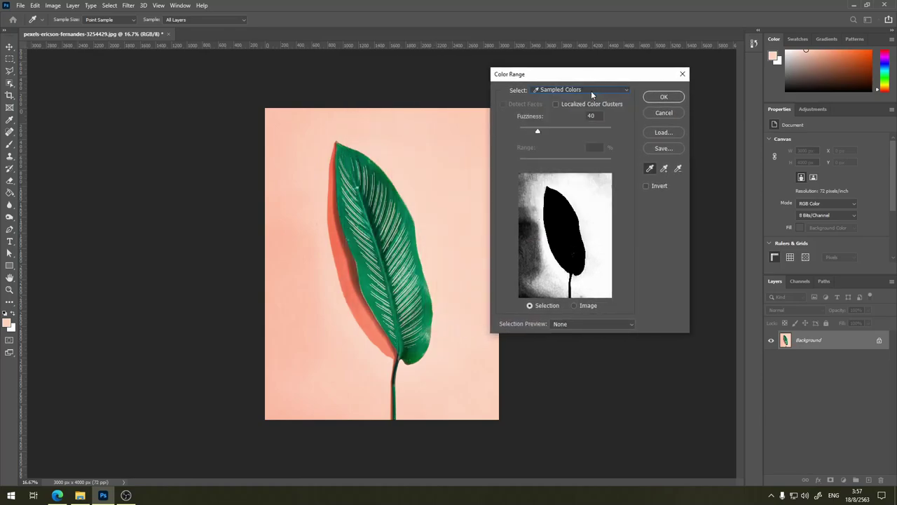
{"action": "left_click", "coordinate": [428, 164]}
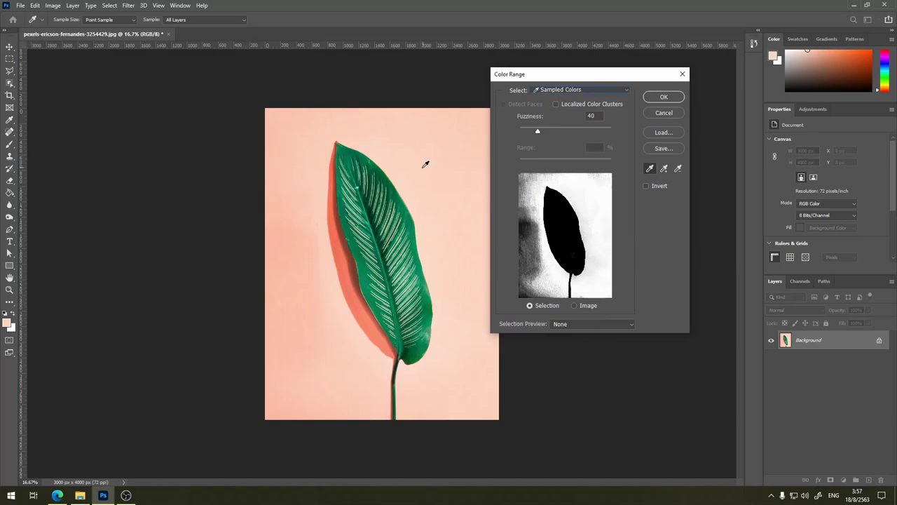
Step: Try the Reds and Greens presets, then return to Sampled Colors and resample the pink background
{"action": "left_click", "coordinate": [595, 91]}
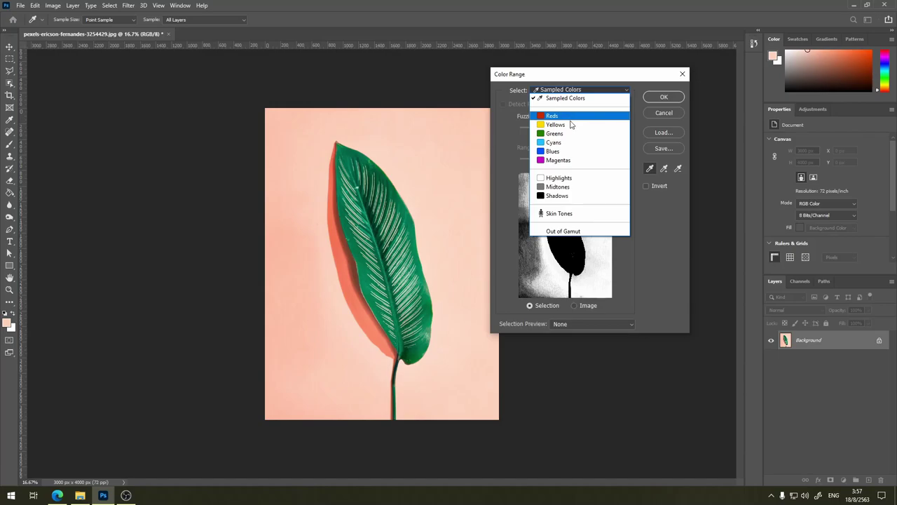
{"action": "left_click", "coordinate": [572, 119]}
{"action": "left_click", "coordinate": [596, 90]}
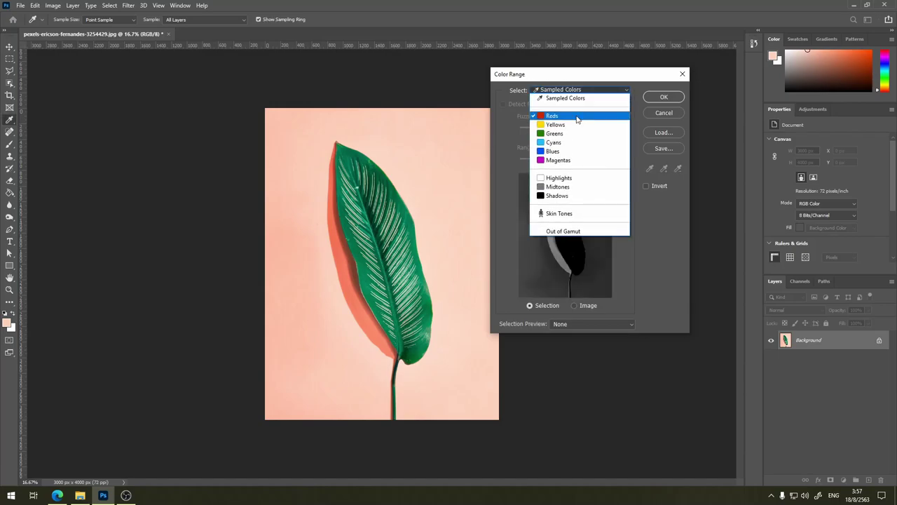
{"action": "left_click", "coordinate": [577, 130]}
{"action": "left_click", "coordinate": [610, 96]}
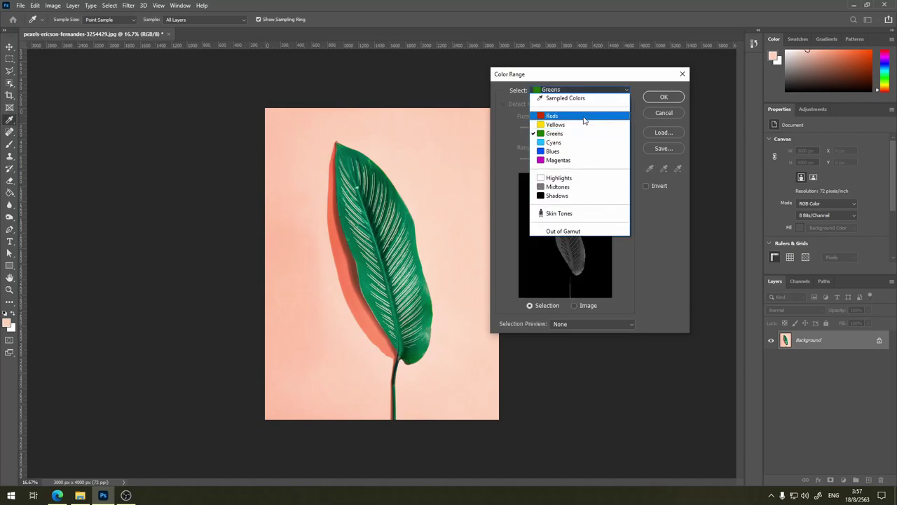
{"action": "left_click", "coordinate": [634, 88]}
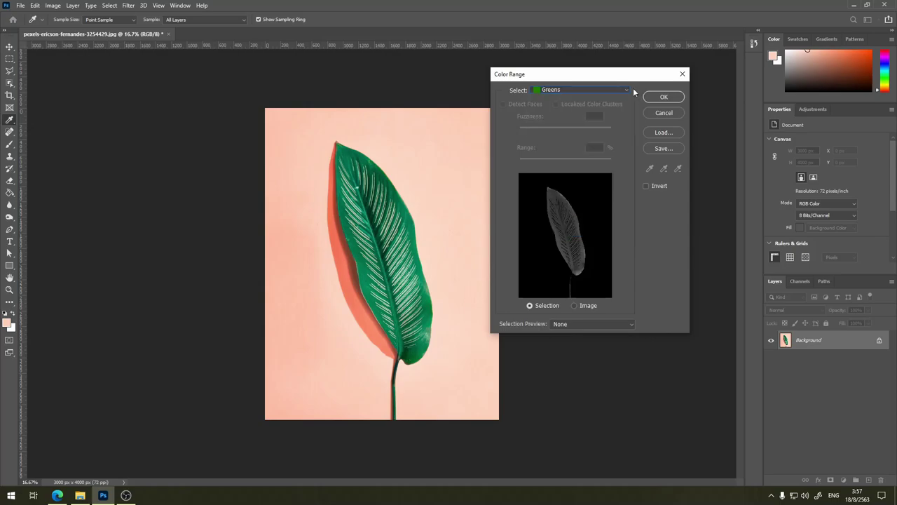
{"action": "left_click", "coordinate": [577, 98]}
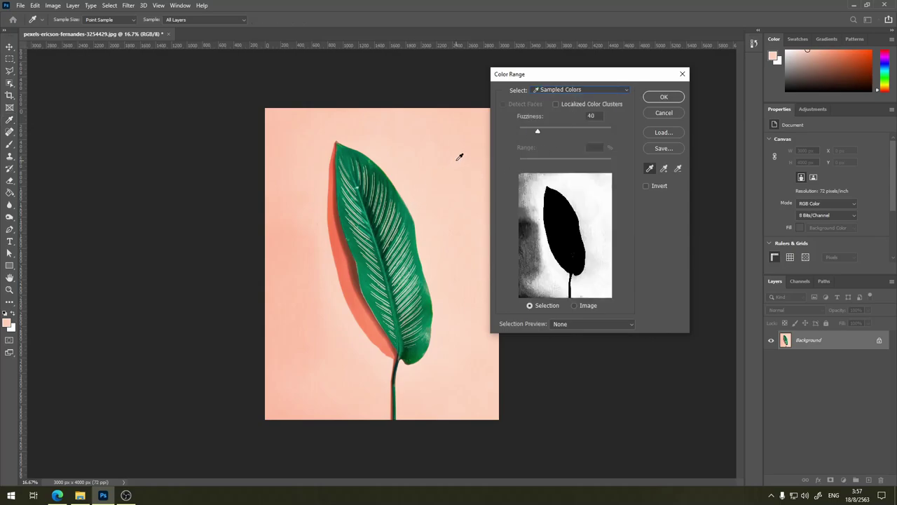
{"action": "mouse_move", "coordinate": [459, 157]}
{"action": "left_mouse_down"}
{"action": "mouse_move", "coordinate": [436, 145]}
{"action": "mouse_move", "coordinate": [337, 136]}
{"action": "mouse_move", "coordinate": [300, 160]}
{"action": "mouse_move", "coordinate": [306, 264]}
{"action": "left_mouse_up"}
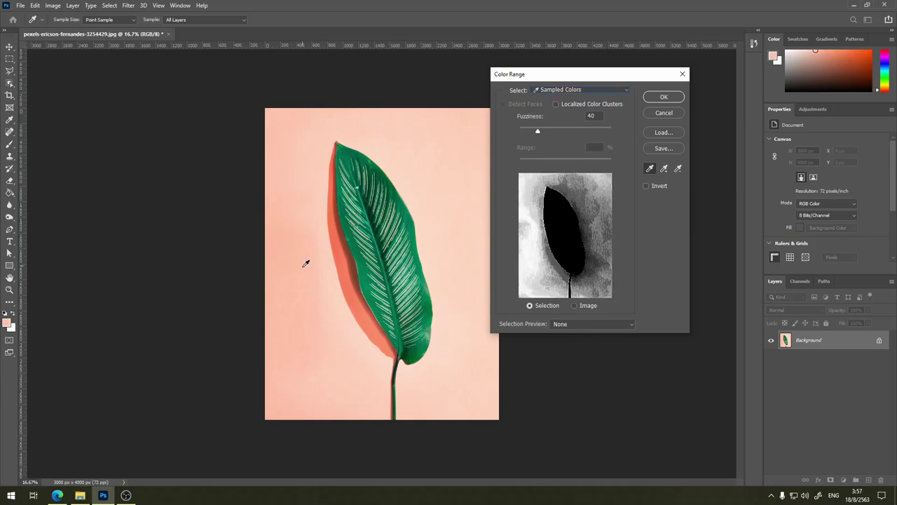
{"action": "left_click", "coordinate": [457, 162]}
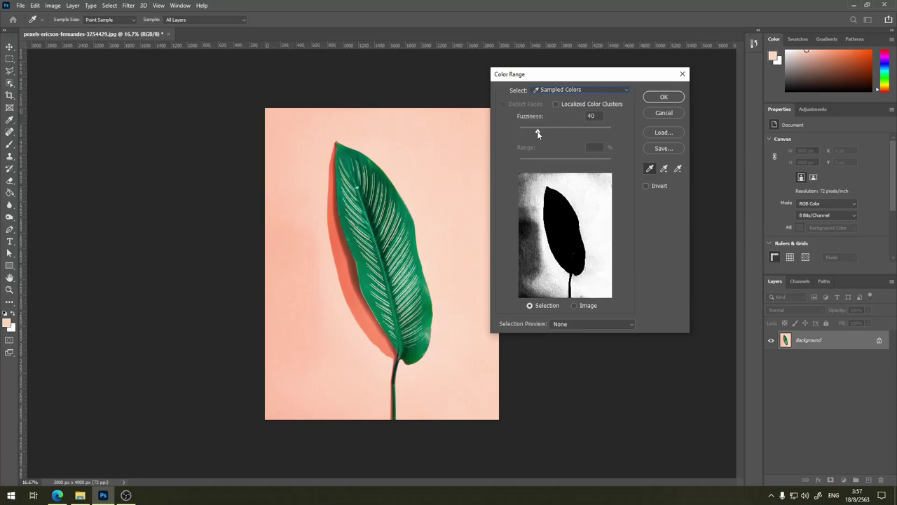
Step: Set Fuzziness to 155, invert the range to the leaf, and confirm the selection
{"action": "left_click_drag", "start_coordinate": [537, 132], "coordinate": [562, 132]}
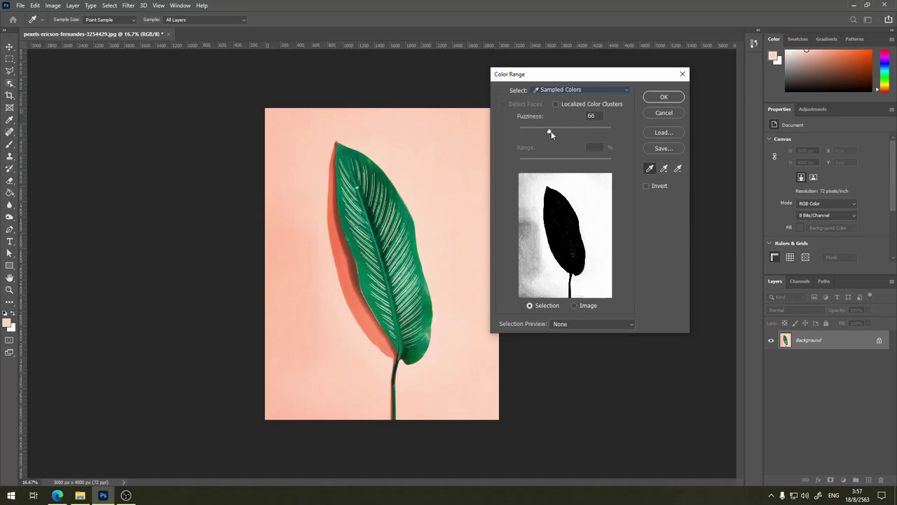
{"action": "left_click_drag", "start_coordinate": [564, 134], "coordinate": [630, 132]}
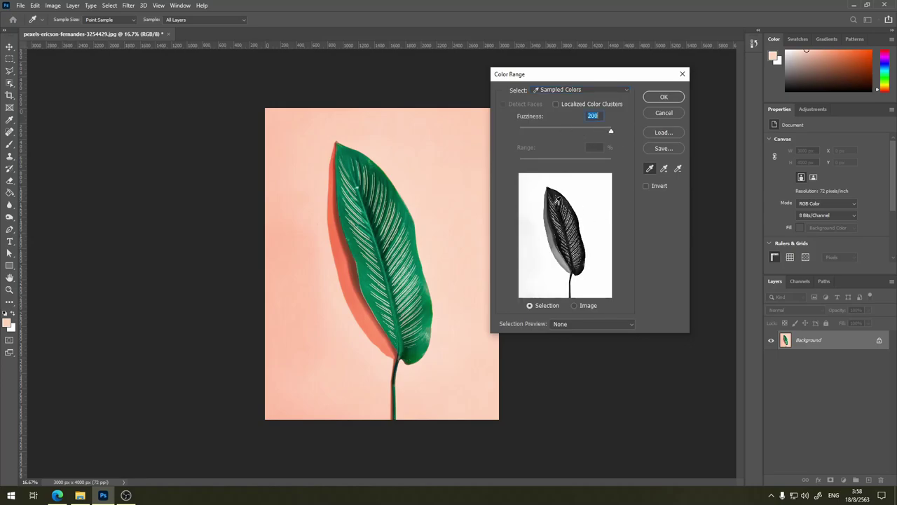
{"action": "left_click_drag", "start_coordinate": [609, 132], "coordinate": [591, 130]}
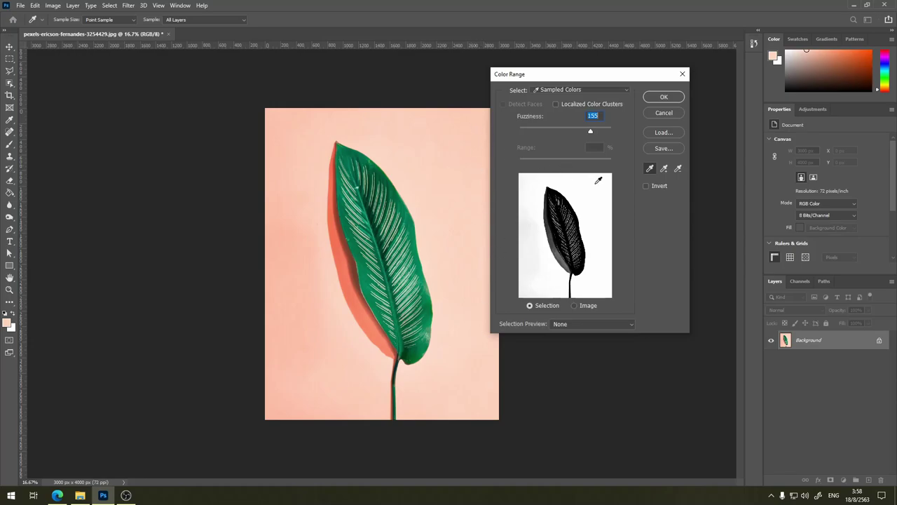
{"action": "left_click", "coordinate": [646, 186]}
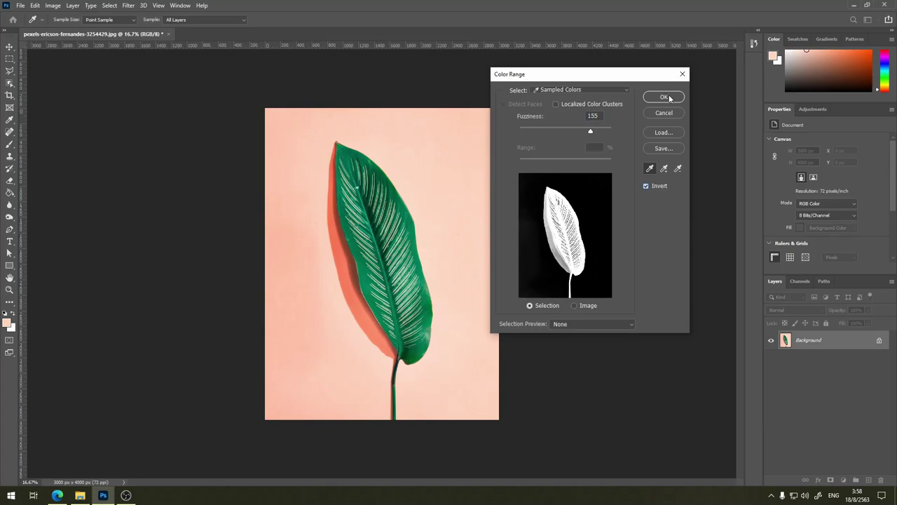
{"action": "left_click", "coordinate": [575, 306]}
{"action": "left_click", "coordinate": [538, 304]}
{"action": "left_click", "coordinate": [665, 98]}
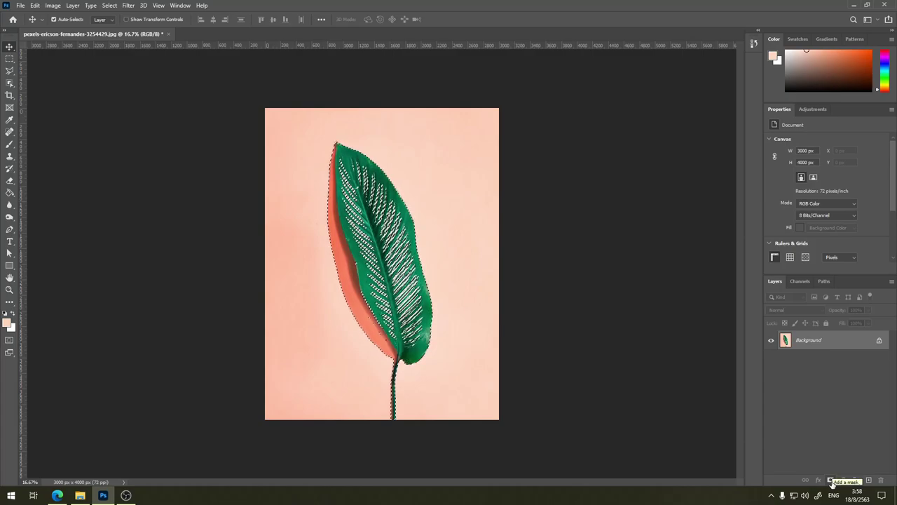
Step: Add a layer mask from the leaf selection, zoom to 33.3%, and view the mask alone
{"action": "left_click", "coordinate": [830, 481]}
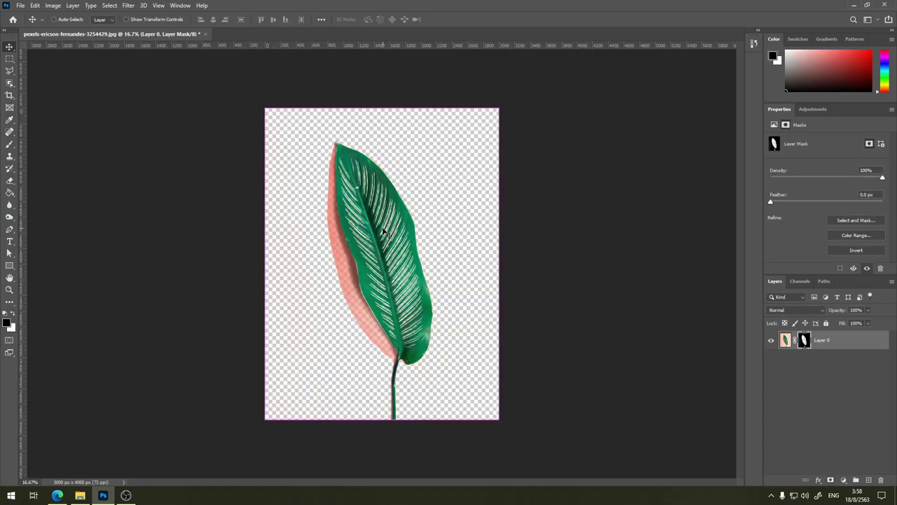
{"action": "key", "text": "ctrl+plus"}
{"action": "key", "text": "ctrl+plus"}
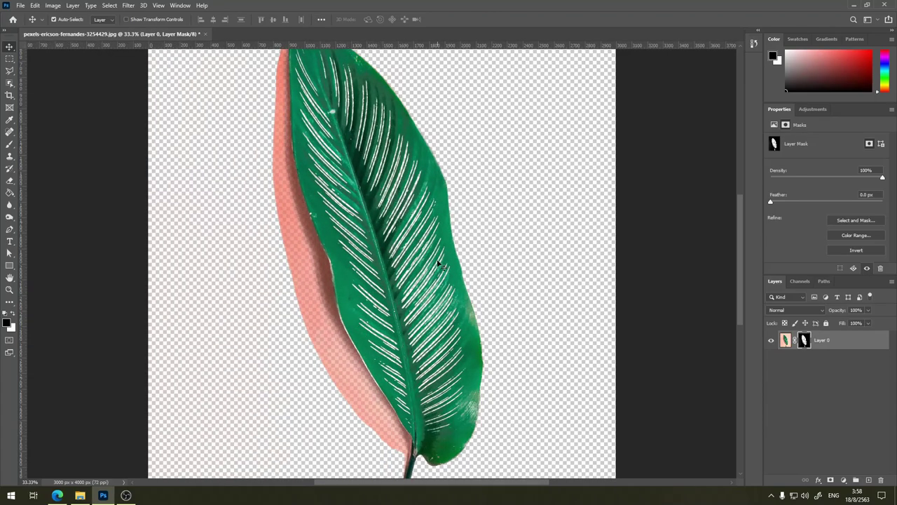
{"action": "left_click", "coordinate": [805, 340], "text": "alt"}
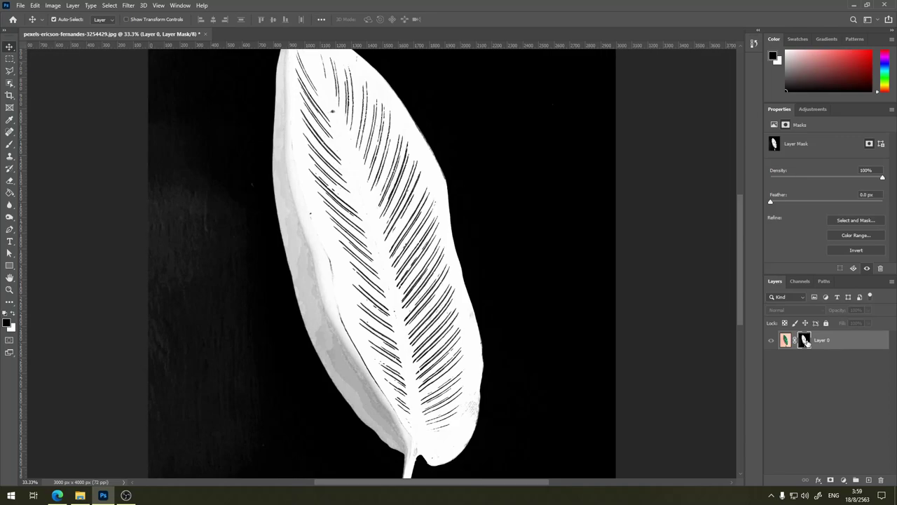
Step: With a white Brush, paint over the upper and lower dark vein lines on the mask
{"action": "left_click", "coordinate": [10, 144]}
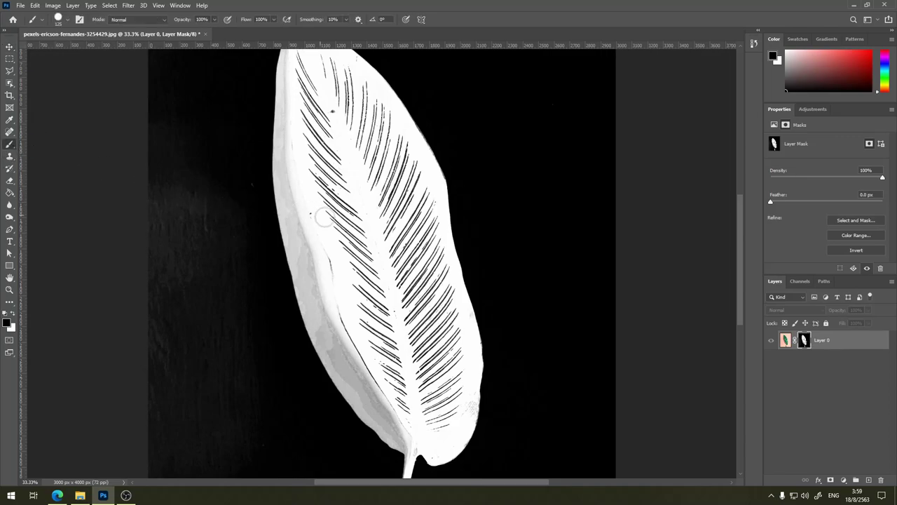
{"action": "key", "text": "x"}
{"action": "mouse_move", "coordinate": [337, 216]}
{"action": "left_mouse_down"}
{"action": "mouse_move", "coordinate": [361, 230]}
{"action": "mouse_move", "coordinate": [364, 259]}
{"action": "mouse_move", "coordinate": [352, 260]}
{"action": "mouse_move", "coordinate": [316, 203]}
{"action": "left_mouse_up"}
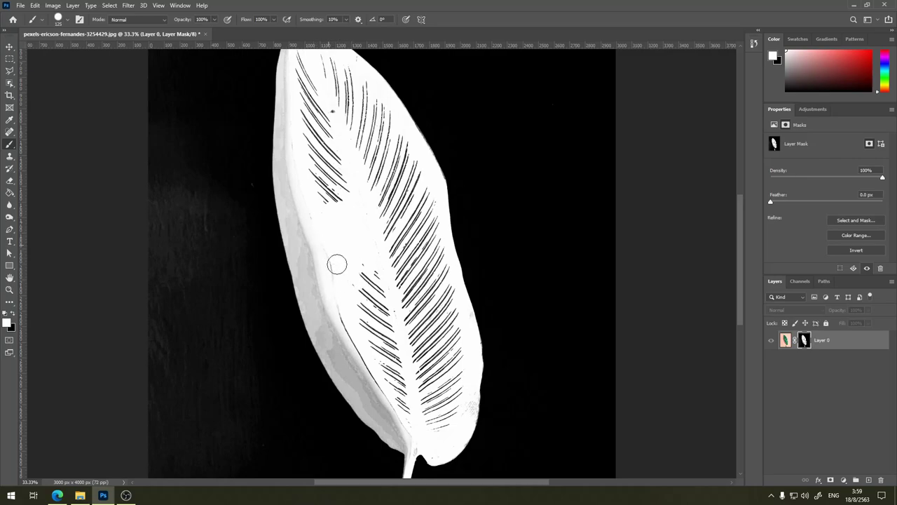
{"action": "mouse_move", "coordinate": [379, 342]}
{"action": "left_mouse_down"}
{"action": "mouse_move", "coordinate": [380, 281]}
{"action": "mouse_move", "coordinate": [366, 325]}
{"action": "left_mouse_up"}
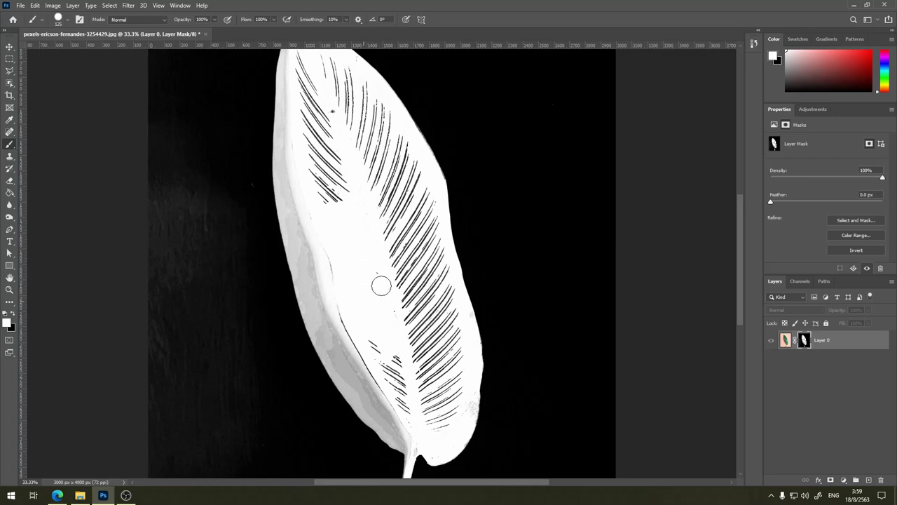
{"action": "left_click_drag", "start_coordinate": [391, 370], "coordinate": [400, 387]}
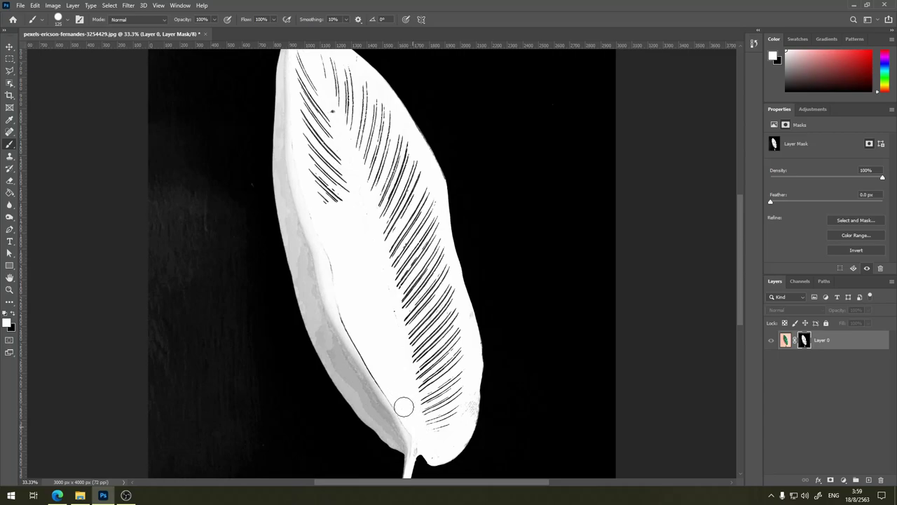
{"action": "left_click_drag", "start_coordinate": [424, 395], "coordinate": [441, 412]}
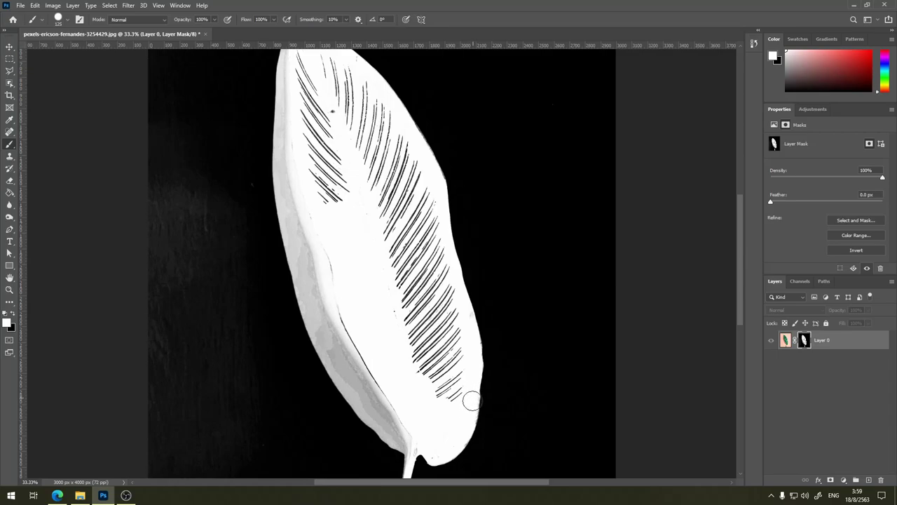
{"action": "left_click_drag", "start_coordinate": [453, 398], "coordinate": [428, 361]}
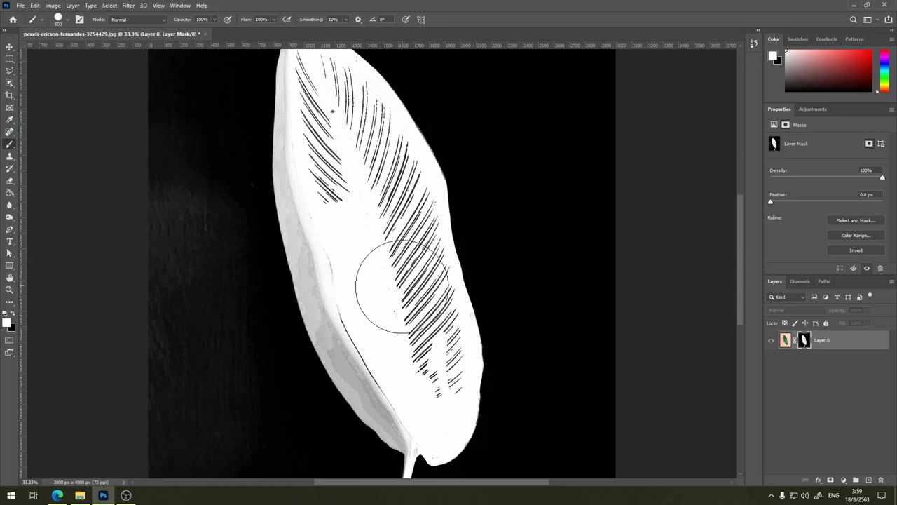
Step: Paint over the central and remaining vein strokes with a much larger brush
{"action": "mouse_move", "coordinate": [384, 287]}
{"action": "left_mouse_down"}
{"action": "mouse_move", "coordinate": [441, 334]}
{"action": "mouse_move", "coordinate": [447, 310]}
{"action": "left_mouse_up"}
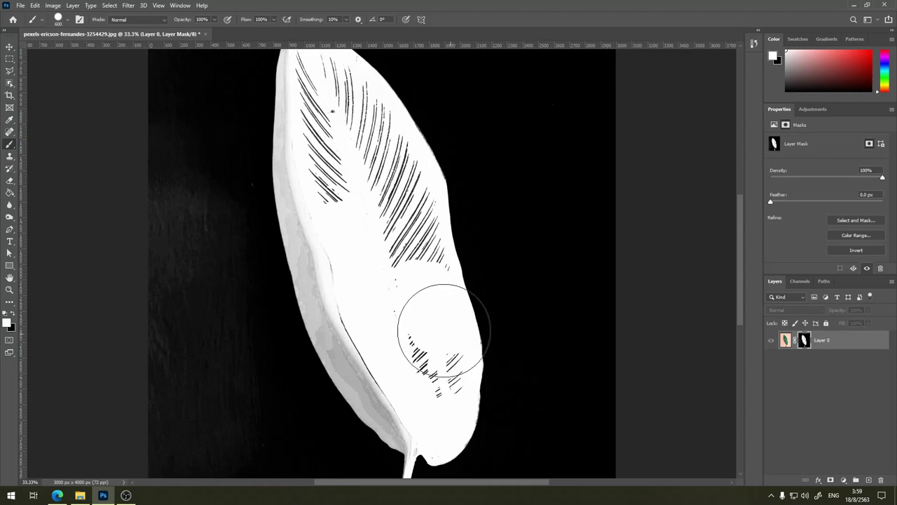
{"action": "mouse_move", "coordinate": [437, 331]}
{"action": "left_mouse_down"}
{"action": "mouse_move", "coordinate": [420, 336]}
{"action": "mouse_move", "coordinate": [427, 265]}
{"action": "left_mouse_up"}
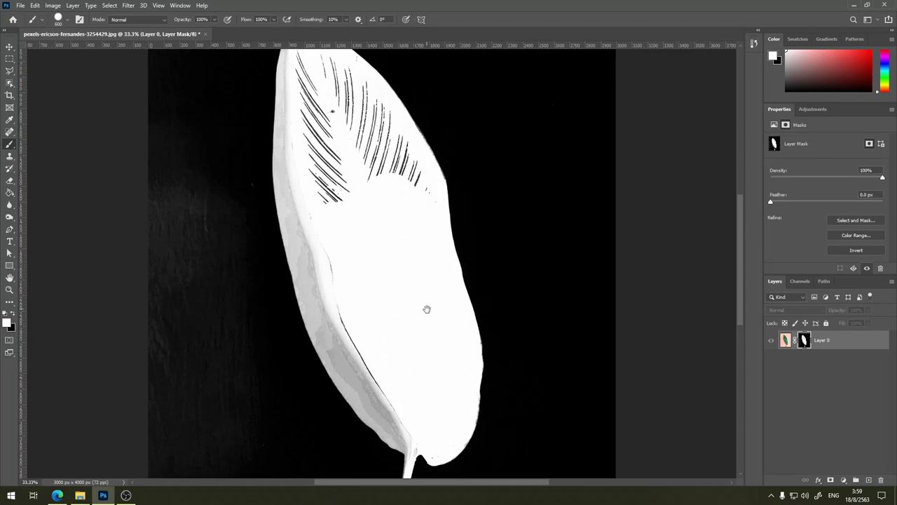
{"action": "left_click_drag", "start_coordinate": [428, 308], "coordinate": [392, 198]}
{"action": "scroll", "coordinate": [411, 260], "scroll_direction": "up", "scroll_amount": 5}
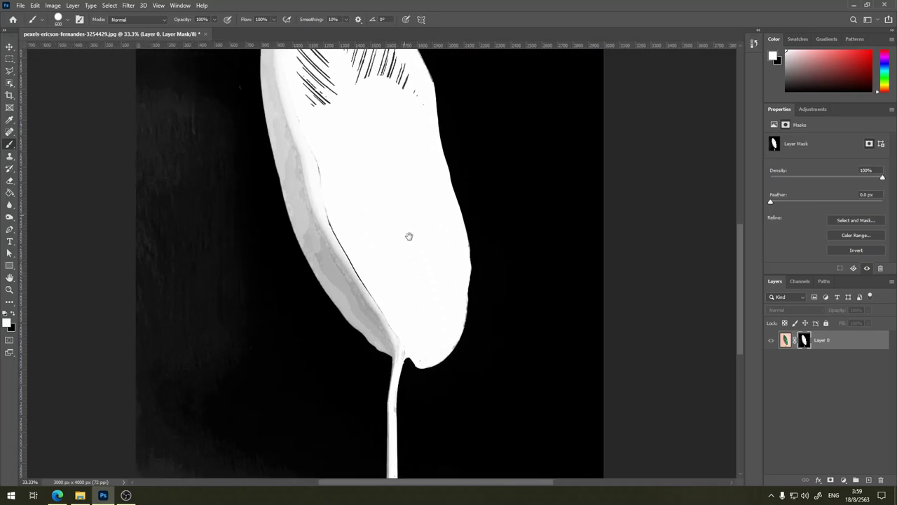
{"action": "scroll", "coordinate": [408, 236], "scroll_direction": "up", "scroll_amount": 5}
{"action": "mouse_move", "coordinate": [398, 250]}
{"action": "left_mouse_down"}
{"action": "mouse_move", "coordinate": [373, 242]}
{"action": "mouse_move", "coordinate": [354, 261]}
{"action": "mouse_move", "coordinate": [371, 234]}
{"action": "mouse_move", "coordinate": [361, 231]}
{"action": "mouse_move", "coordinate": [359, 186]}
{"action": "mouse_move", "coordinate": [340, 141]}
{"action": "mouse_move", "coordinate": [356, 134]}
{"action": "mouse_move", "coordinate": [373, 178]}
{"action": "mouse_move", "coordinate": [392, 152]}
{"action": "mouse_move", "coordinate": [380, 151]}
{"action": "mouse_move", "coordinate": [400, 200]}
{"action": "mouse_move", "coordinate": [403, 186]}
{"action": "mouse_move", "coordinate": [425, 192]}
{"action": "mouse_move", "coordinate": [441, 248]}
{"action": "mouse_move", "coordinate": [431, 238]}
{"action": "mouse_move", "coordinate": [455, 277]}
{"action": "left_mouse_up"}
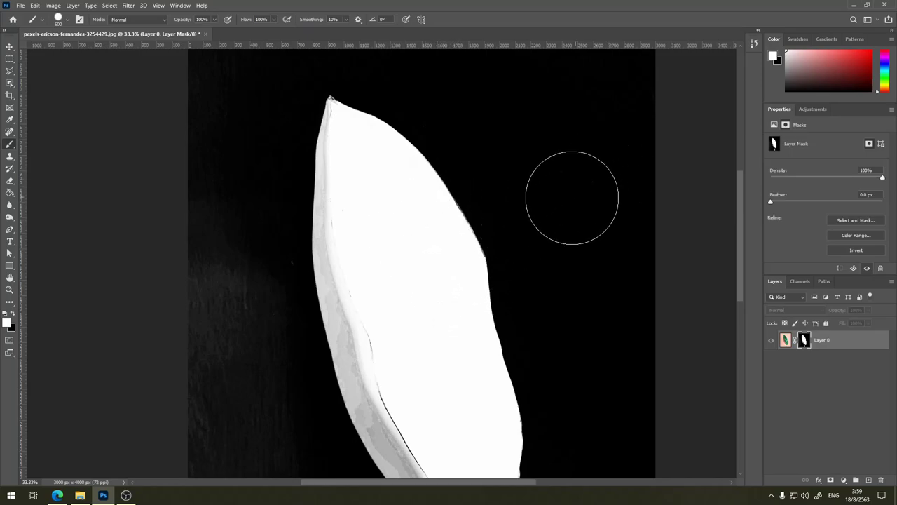
Step: Paint the grey left strip and lower-left area near the stem black on the mask
{"action": "key", "text": "x"}
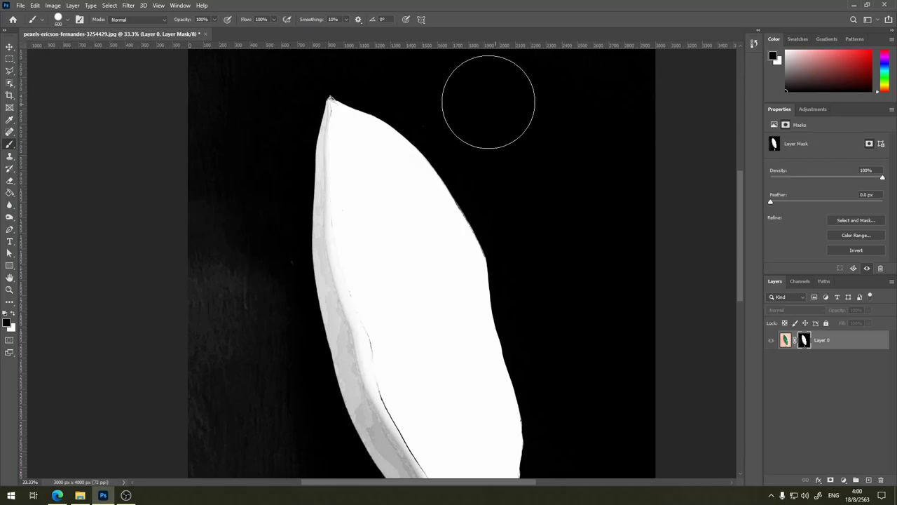
{"action": "mouse_move", "coordinate": [217, 194]}
{"action": "left_mouse_down"}
{"action": "mouse_move", "coordinate": [210, 241]}
{"action": "mouse_move", "coordinate": [206, 206]}
{"action": "mouse_move", "coordinate": [251, 253]}
{"action": "mouse_move", "coordinate": [283, 370]}
{"action": "mouse_move", "coordinate": [257, 411]}
{"action": "mouse_move", "coordinate": [192, 405]}
{"action": "left_mouse_up"}
{"action": "left_click_drag", "start_coordinate": [228, 354], "coordinate": [220, 207]}
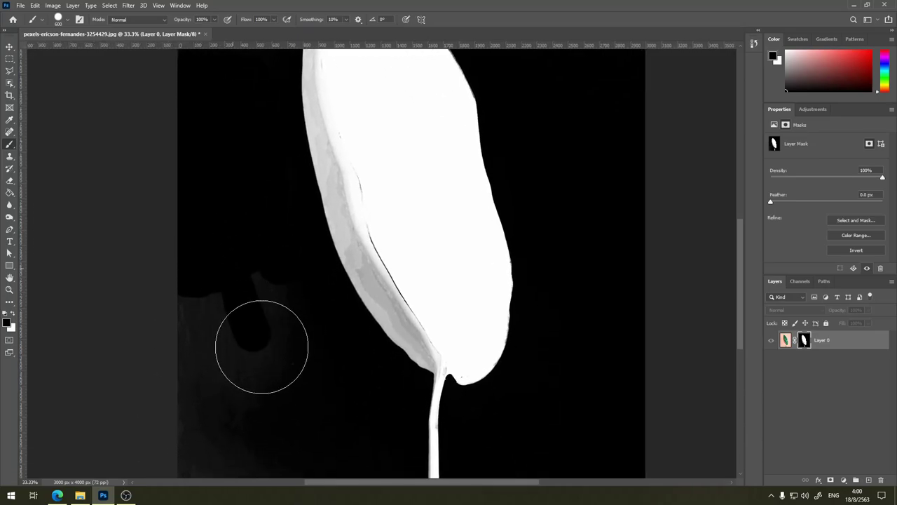
{"action": "mouse_move", "coordinate": [306, 338]}
{"action": "left_mouse_down"}
{"action": "mouse_move", "coordinate": [302, 399]}
{"action": "mouse_move", "coordinate": [234, 292]}
{"action": "mouse_move", "coordinate": [199, 406]}
{"action": "mouse_move", "coordinate": [191, 260]}
{"action": "left_mouse_up"}
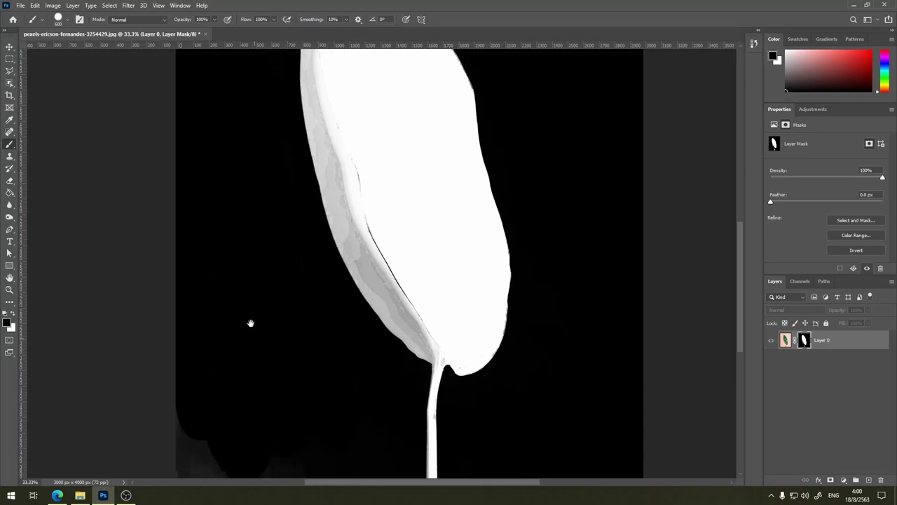
{"action": "scroll", "coordinate": [252, 315], "scroll_direction": "down", "scroll_amount": 5}
{"action": "mouse_move", "coordinate": [273, 283]}
{"action": "left_mouse_down"}
{"action": "mouse_move", "coordinate": [308, 266]}
{"action": "mouse_move", "coordinate": [385, 255]}
{"action": "mouse_move", "coordinate": [398, 207]}
{"action": "left_mouse_up"}
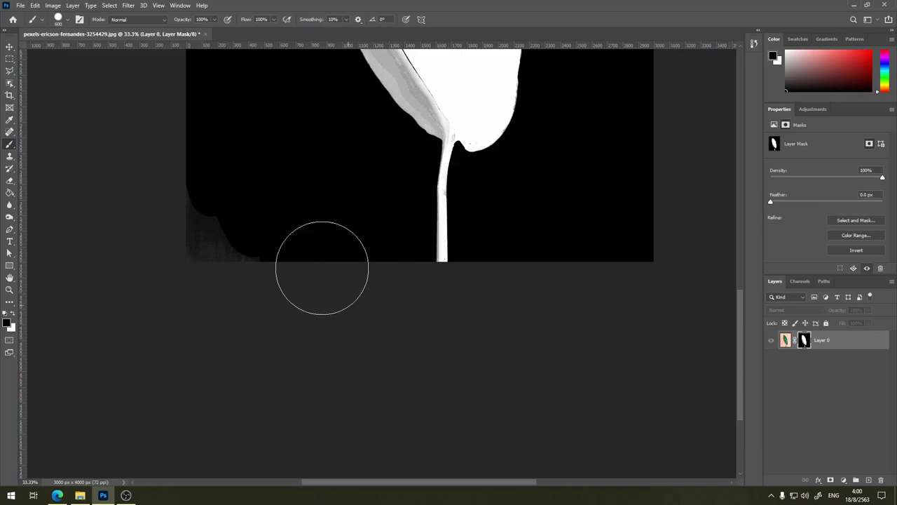
Step: Blacken the remaining grey along the left edge and top, then return to the normal leaf view
{"action": "mouse_move", "coordinate": [320, 271]}
{"action": "left_mouse_down"}
{"action": "mouse_move", "coordinate": [228, 206]}
{"action": "mouse_move", "coordinate": [212, 264]}
{"action": "mouse_move", "coordinate": [196, 196]}
{"action": "left_mouse_up"}
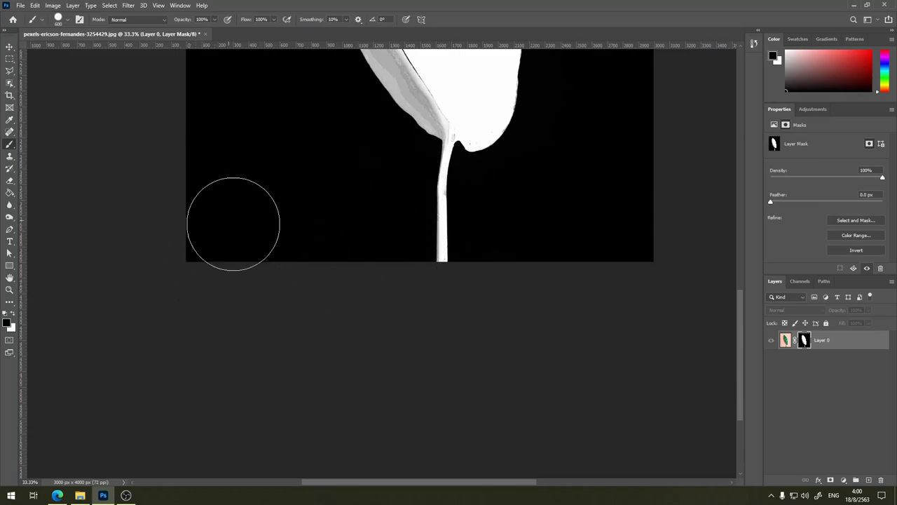
{"action": "left_click_drag", "start_coordinate": [255, 158], "coordinate": [373, 406]}
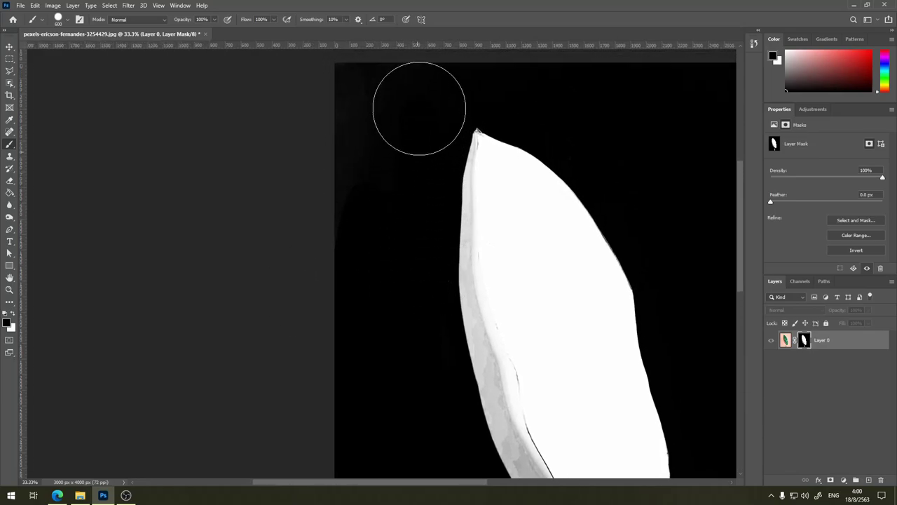
{"action": "left_click_drag", "start_coordinate": [381, 94], "coordinate": [338, 120]}
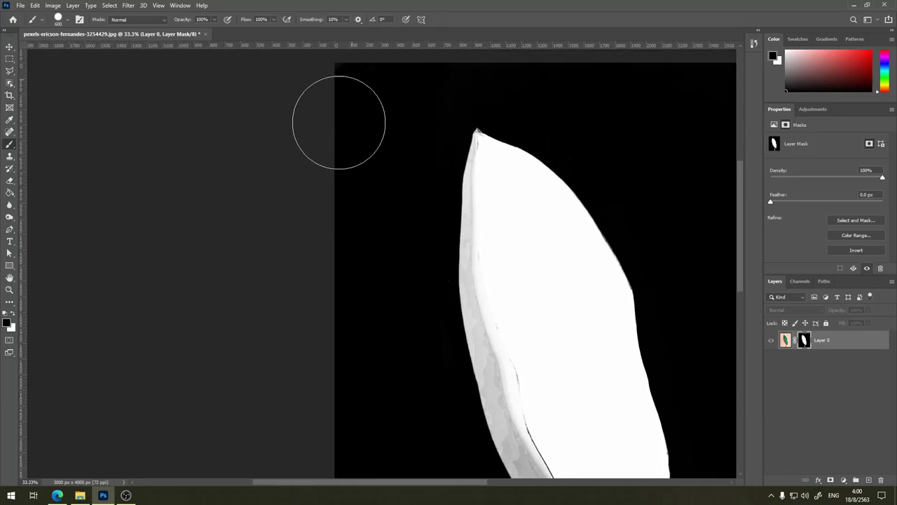
{"action": "left_click_drag", "start_coordinate": [377, 71], "coordinate": [597, 101]}
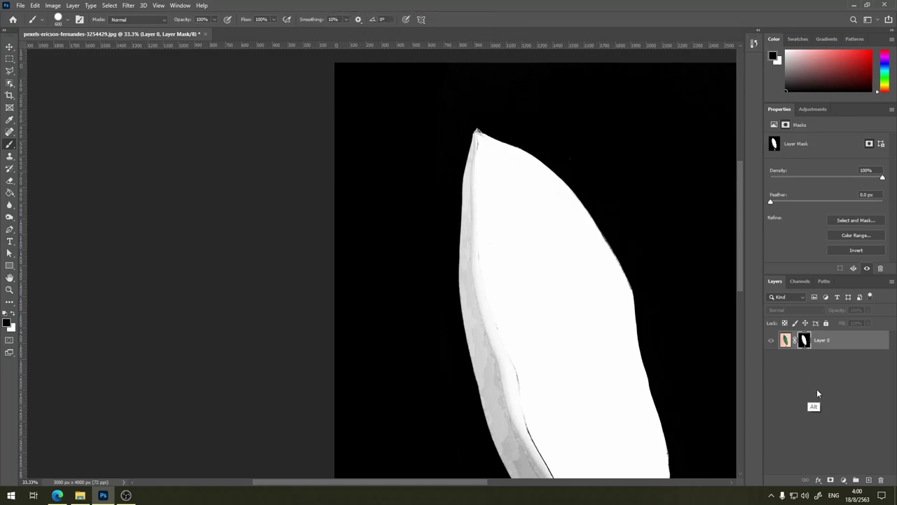
{"action": "left_click", "coordinate": [809, 345], "text": "alt"}
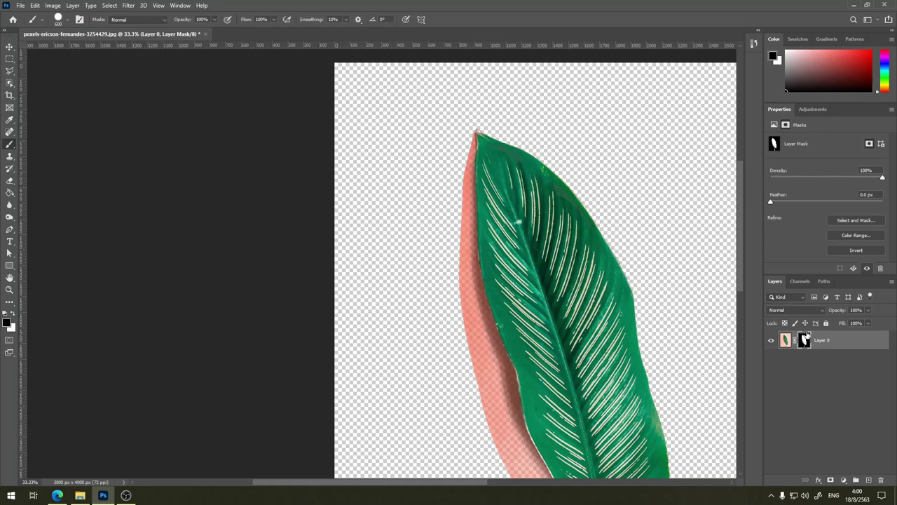
Step: Delete Layer 0's mask without applying it and zoom out to the whole image
{"action": "key", "text": "ctrl+minus"}
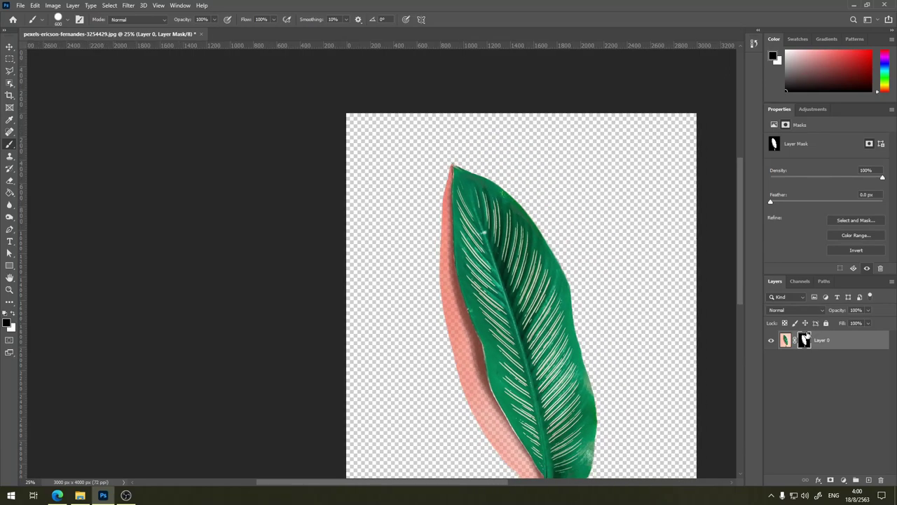
{"action": "left_click_drag", "start_coordinate": [481, 281], "coordinate": [496, 210]}
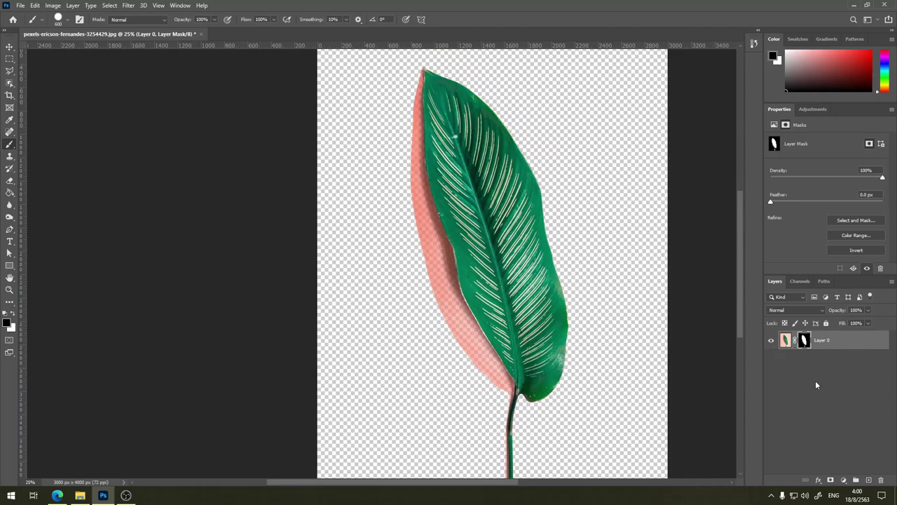
{"action": "left_click", "coordinate": [882, 480]}
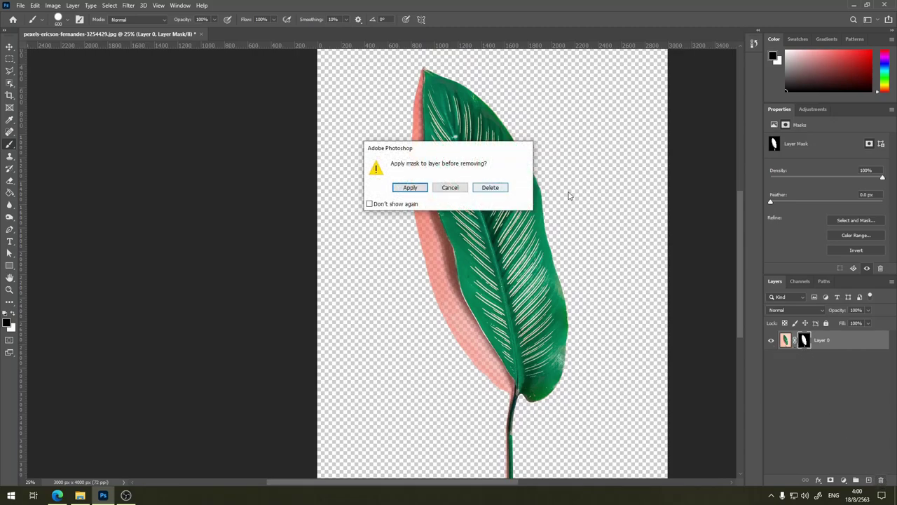
{"action": "left_click", "coordinate": [488, 188]}
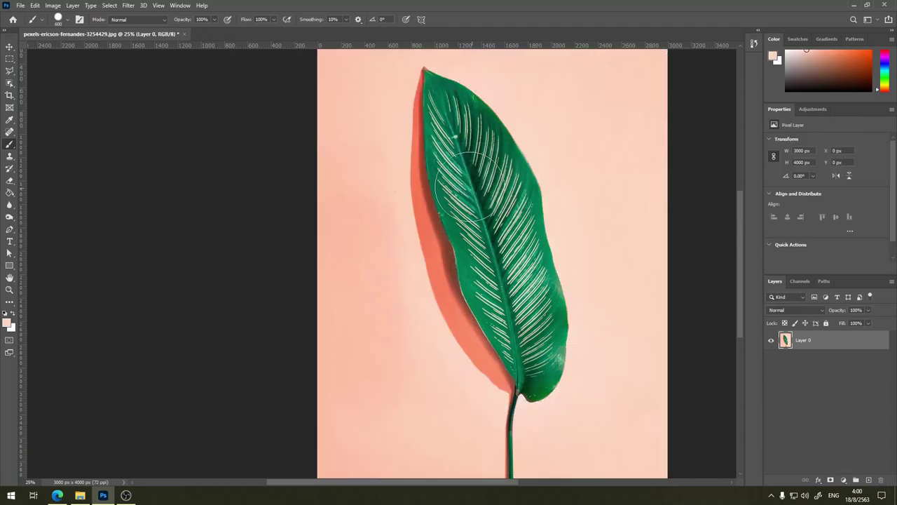
{"action": "key", "text": "ctrl+minus"}
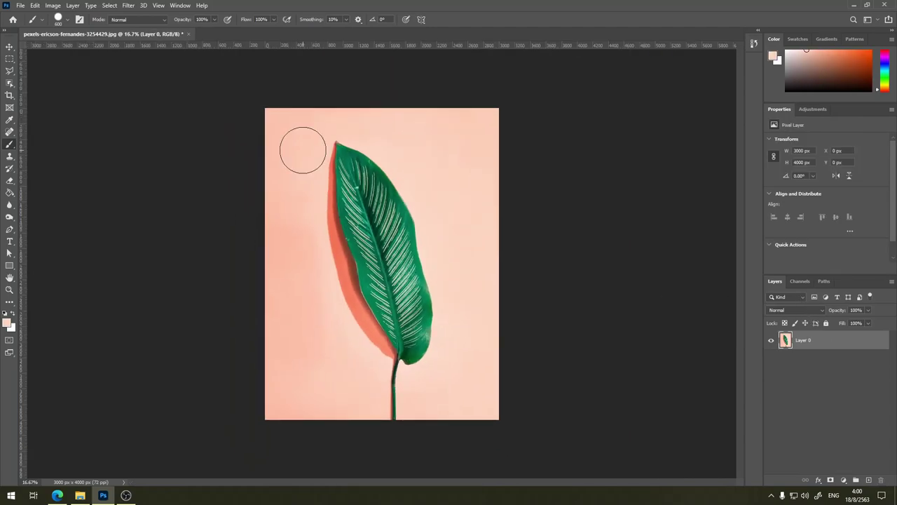
Step: Choose the Magic Wand and trial-select the pink background, clearing each attempt
{"action": "left_click", "coordinate": [9, 85]}
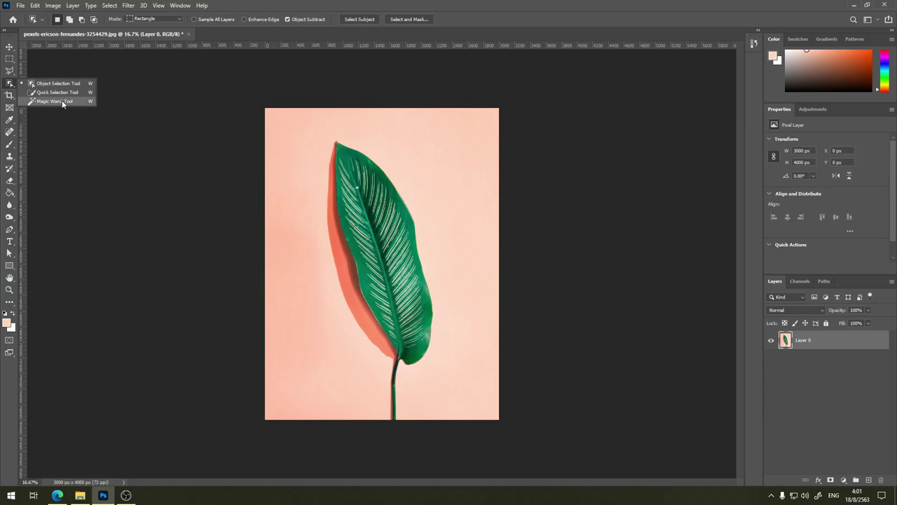
{"action": "left_click", "coordinate": [62, 103]}
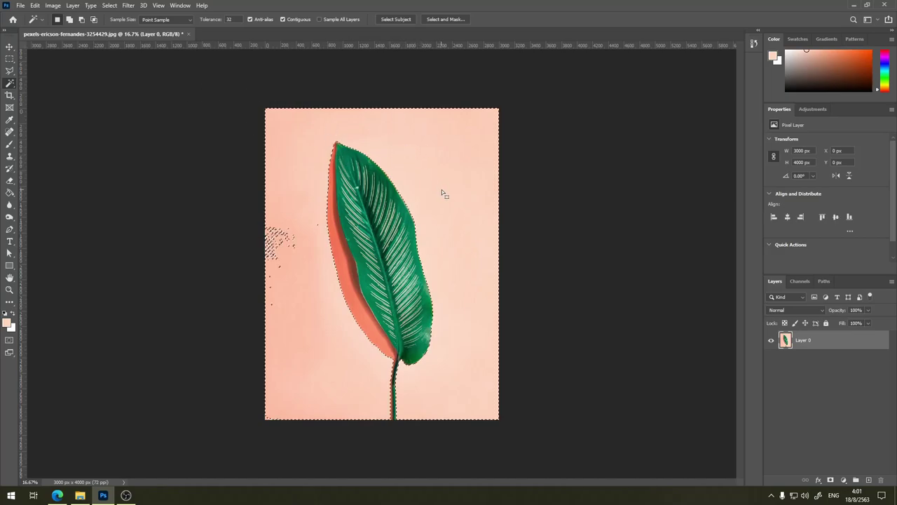
{"action": "key", "text": "ctrl+d"}
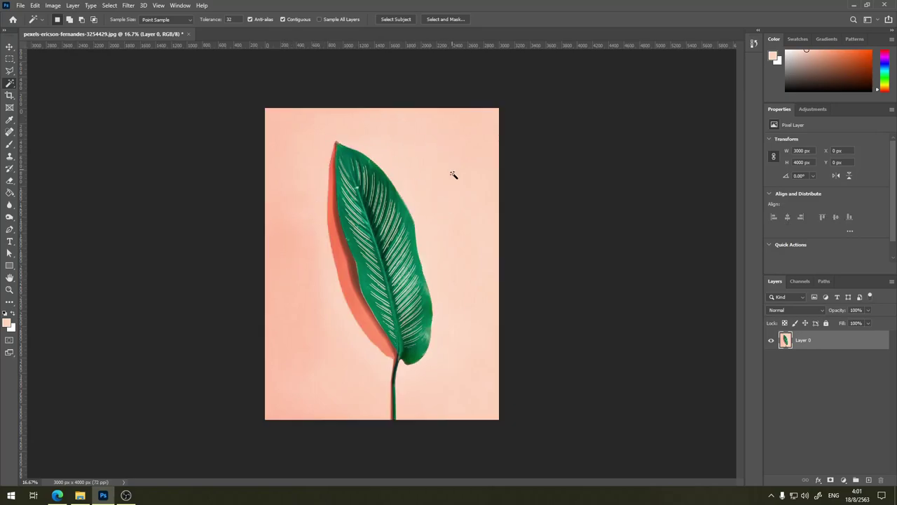
{"action": "left_click", "coordinate": [474, 378]}
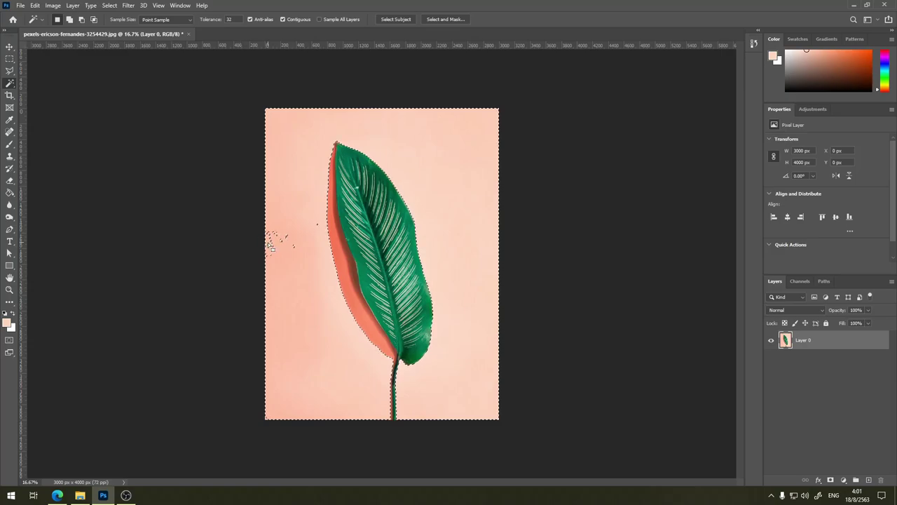
{"action": "key", "text": "ctrl+d"}
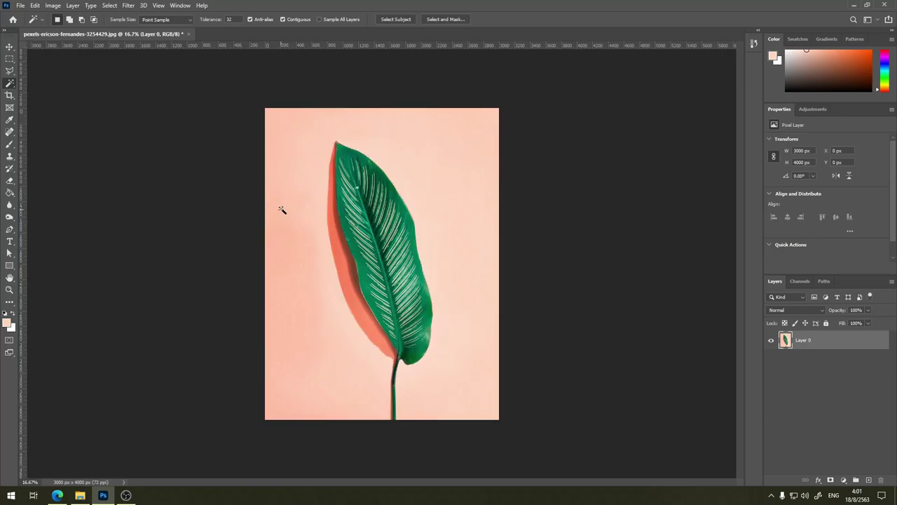
{"action": "left_click", "coordinate": [282, 210]}
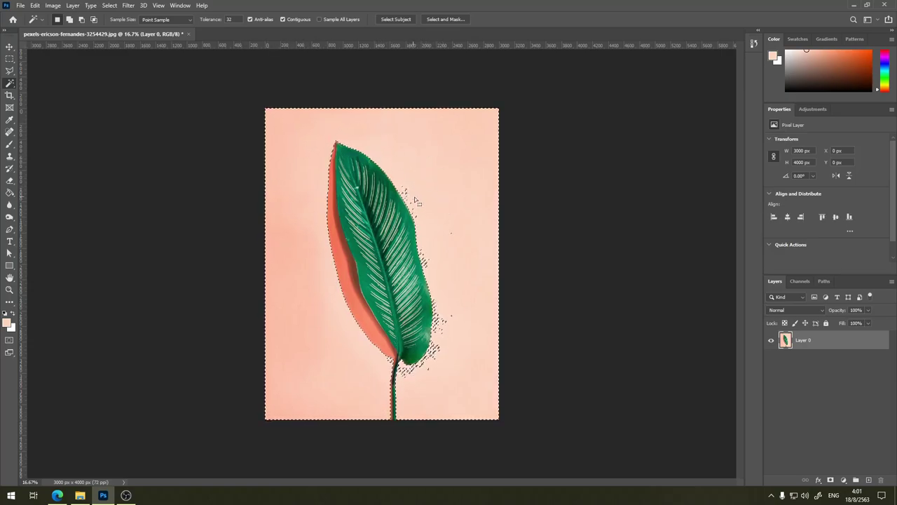
{"action": "key", "text": "ctrl+d"}
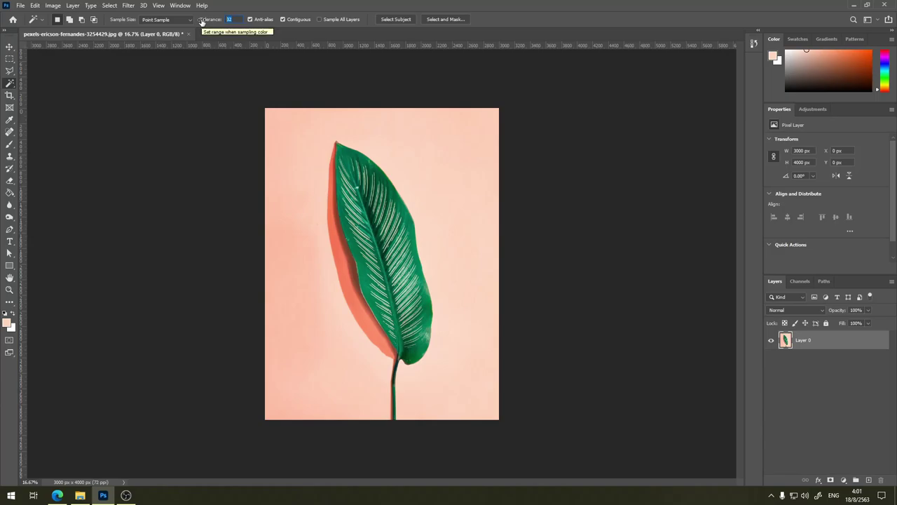
Step: At Tolerance 5, click the background regions around the leaf for a patchy selection
{"action": "type", "text": "5"}
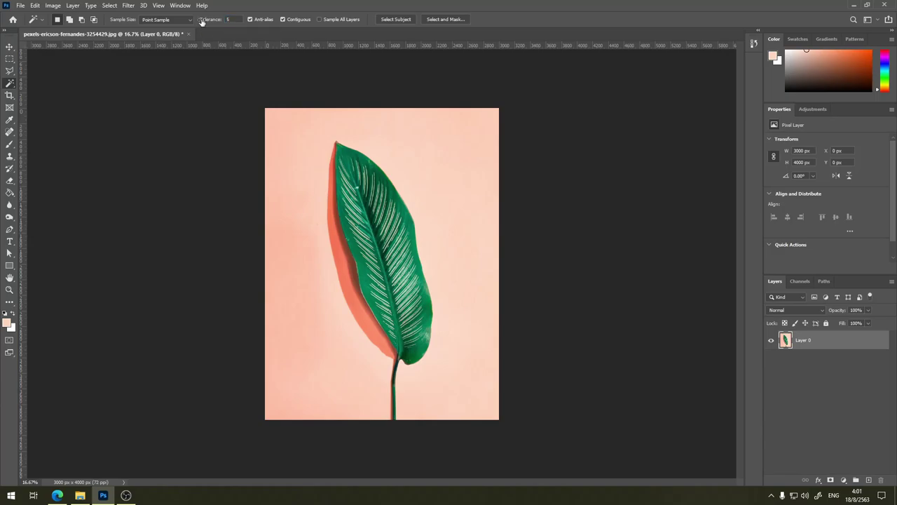
{"action": "left_click", "coordinate": [437, 157]}
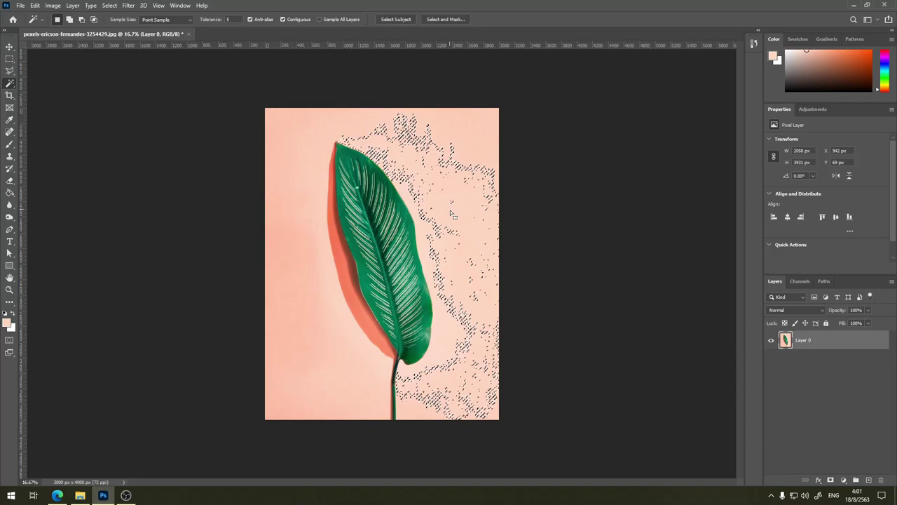
{"action": "left_click", "coordinate": [458, 130]}
{"action": "left_click", "coordinate": [454, 141]}
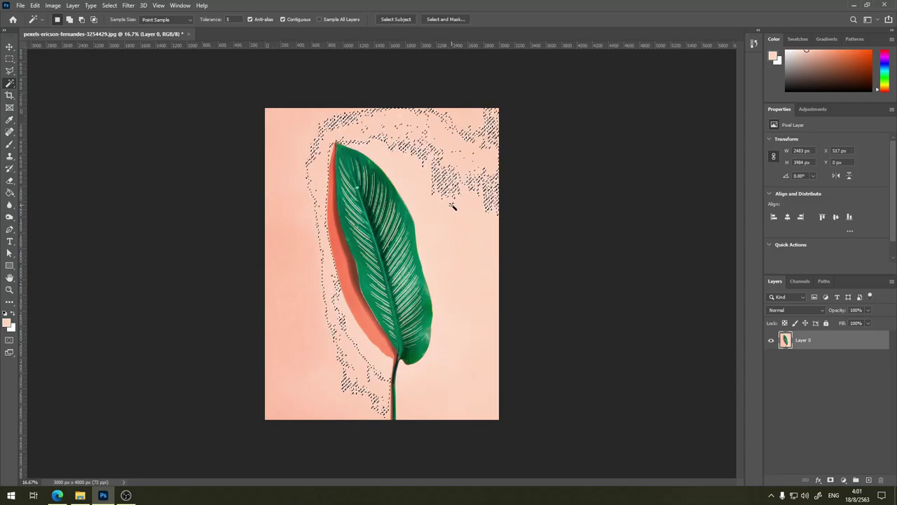
{"action": "left_click", "coordinate": [437, 236]}
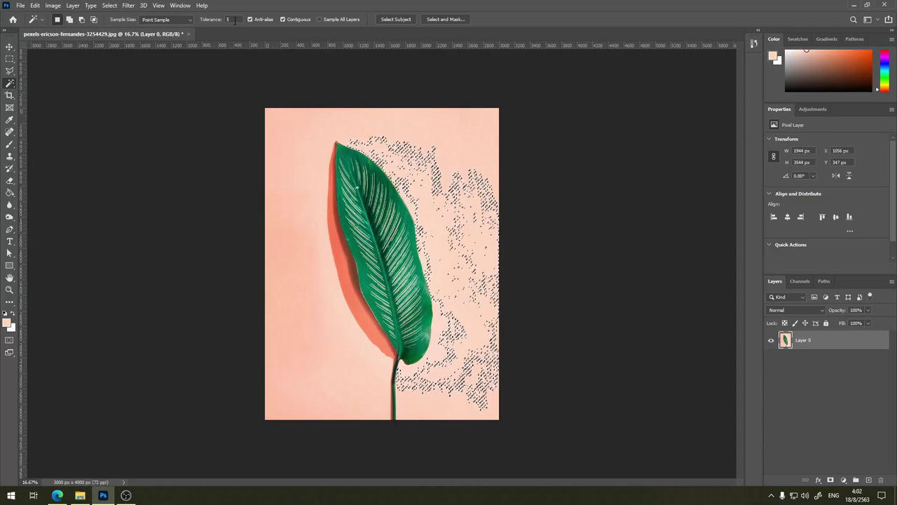
{"action": "left_click", "coordinate": [228, 19]}
{"action": "left_click", "coordinate": [442, 156]}
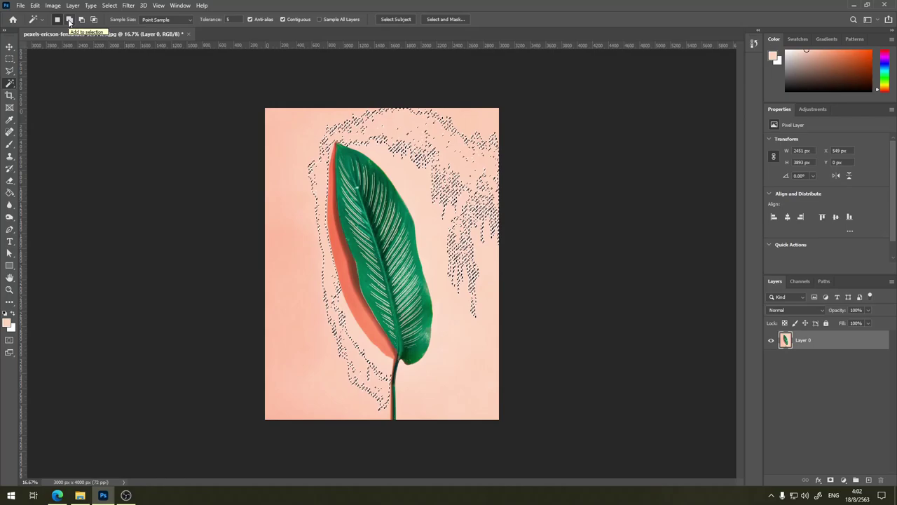
Step: Magnify the screen, clear the current selection, and adjust the document zoom
{"action": "key", "text": "super+plus"}
{"action": "key", "text": "super+plus"}
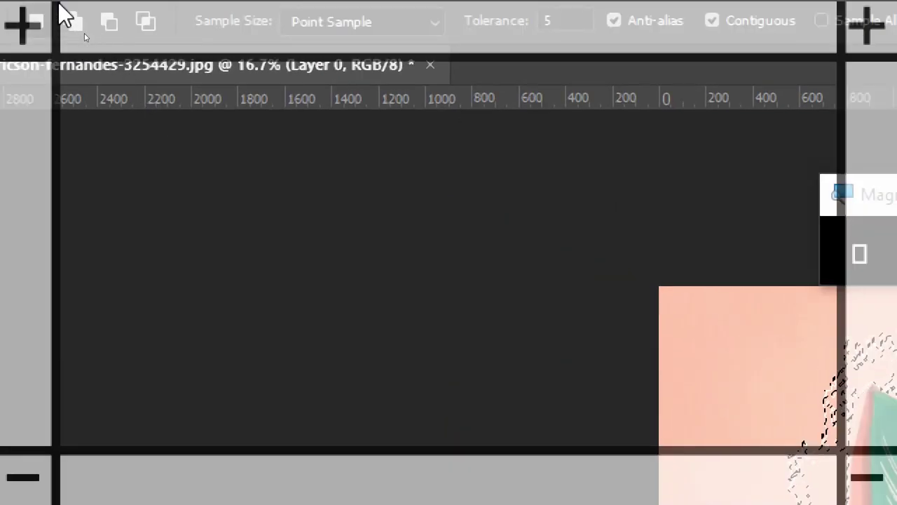
{"action": "left_click", "coordinate": [105, 116]}
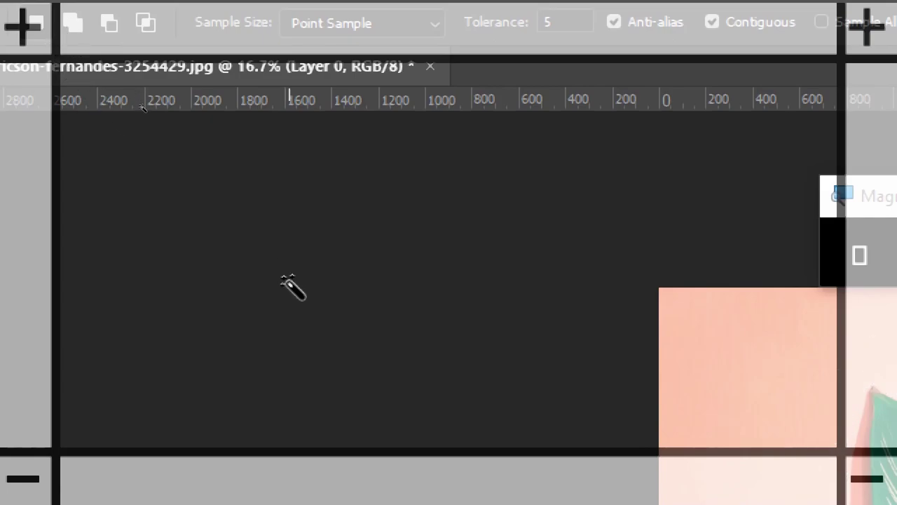
{"action": "key", "text": "ctrl+minus"}
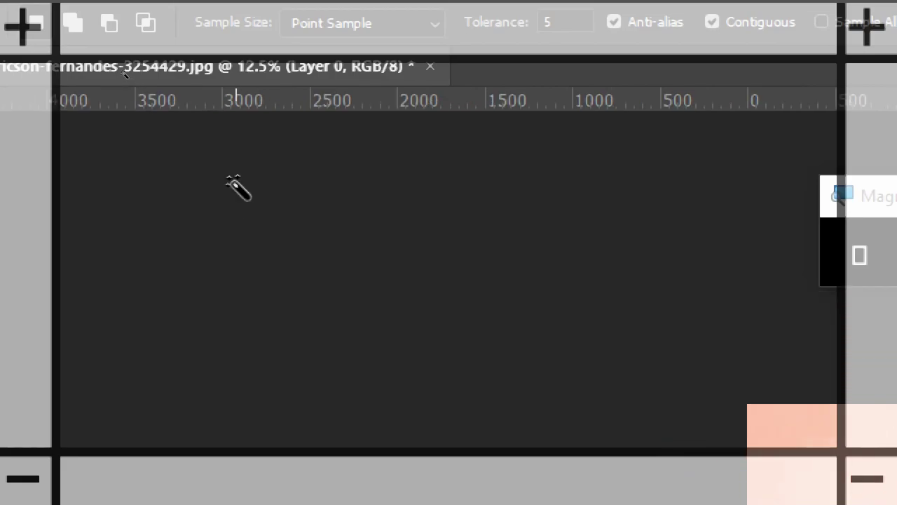
{"action": "key", "text": "ctrl+plus"}
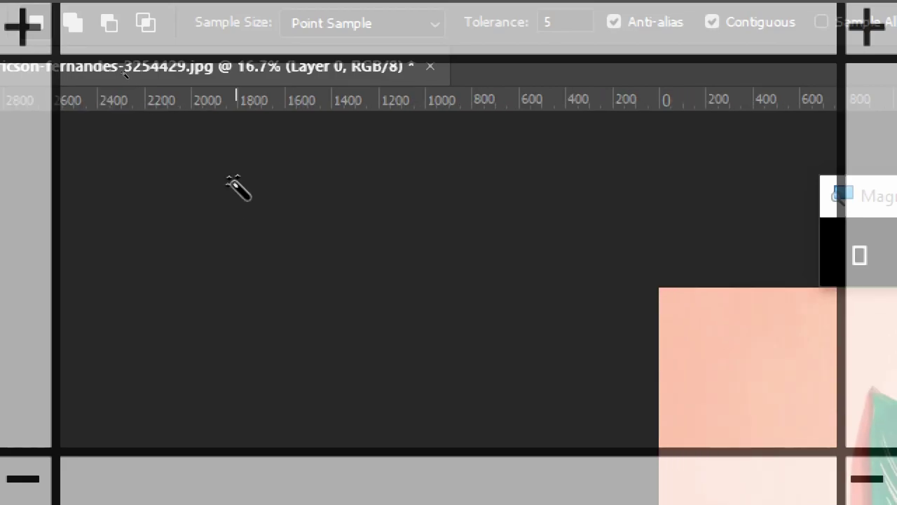
{"action": "key", "text": "super+minus"}
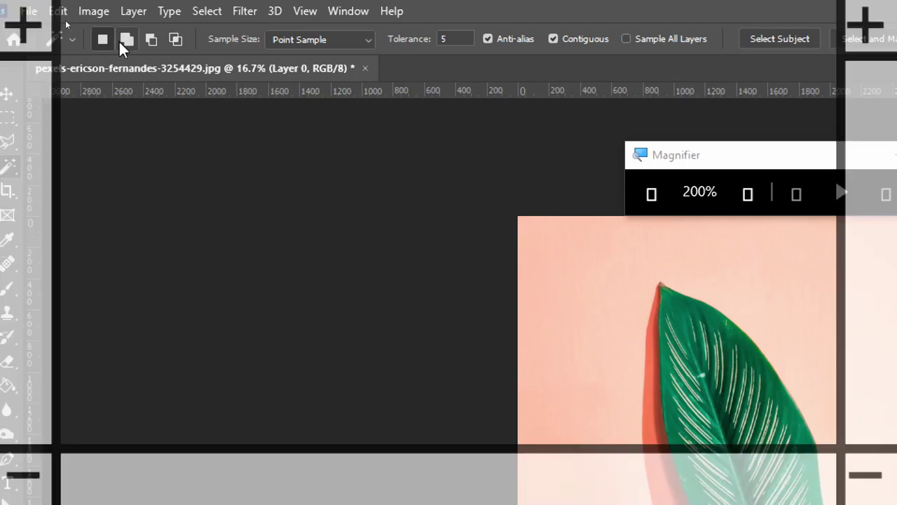
Step: Select the pink background left of the leaf, adding more areas with Add to selection
{"action": "left_click", "coordinate": [551, 272]}
{"action": "left_click", "coordinate": [591, 293]}
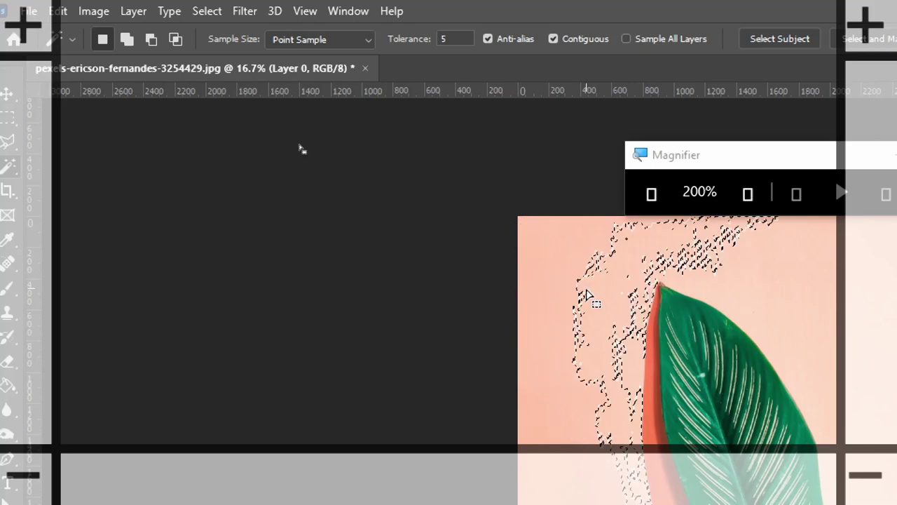
{"action": "left_click", "coordinate": [596, 287]}
{"action": "left_click", "coordinate": [596, 284]}
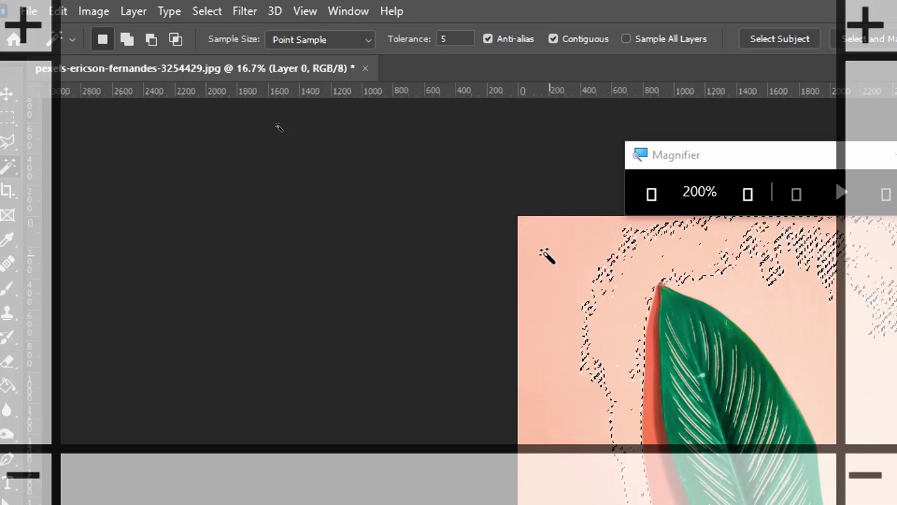
{"action": "left_click", "coordinate": [129, 38]}
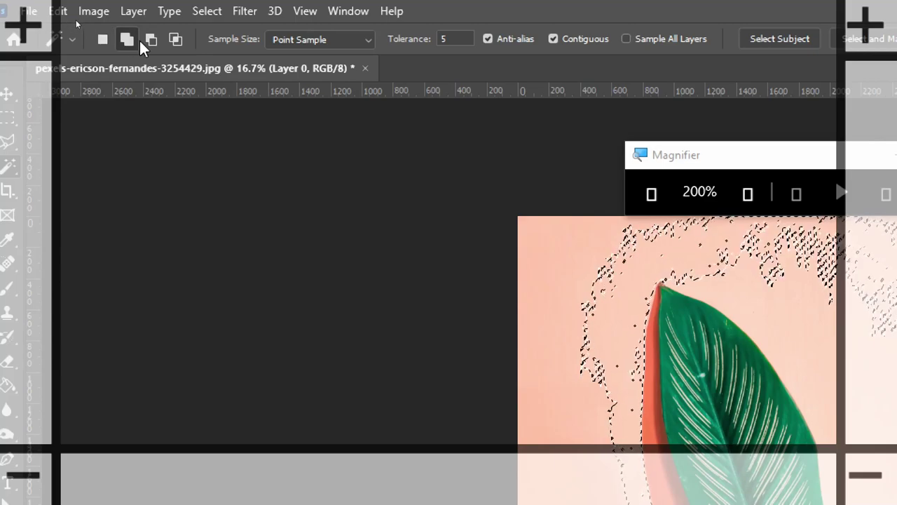
{"action": "left_click", "coordinate": [561, 288]}
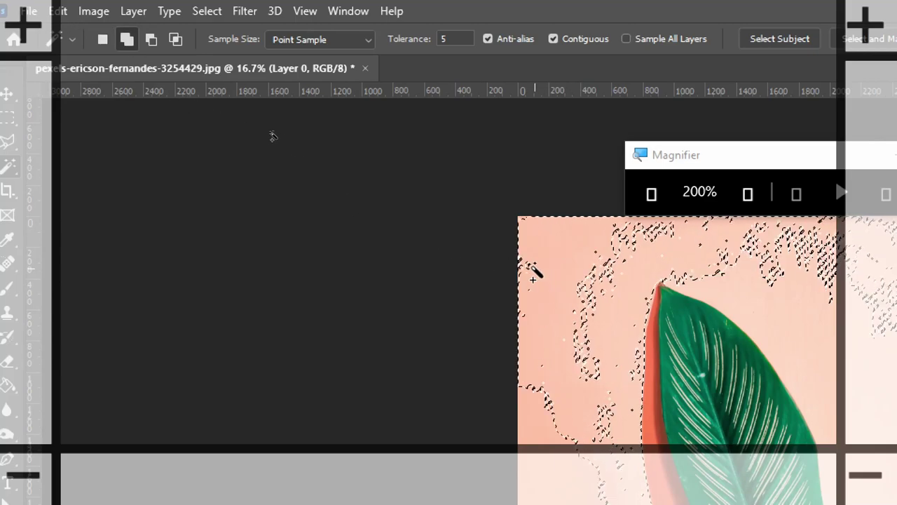
{"action": "left_click", "coordinate": [578, 282]}
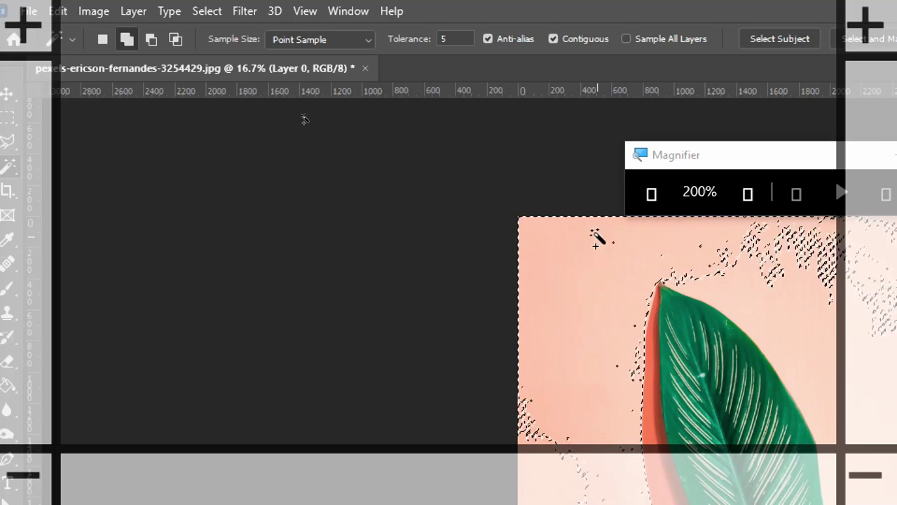
{"action": "key", "text": "super+minus"}
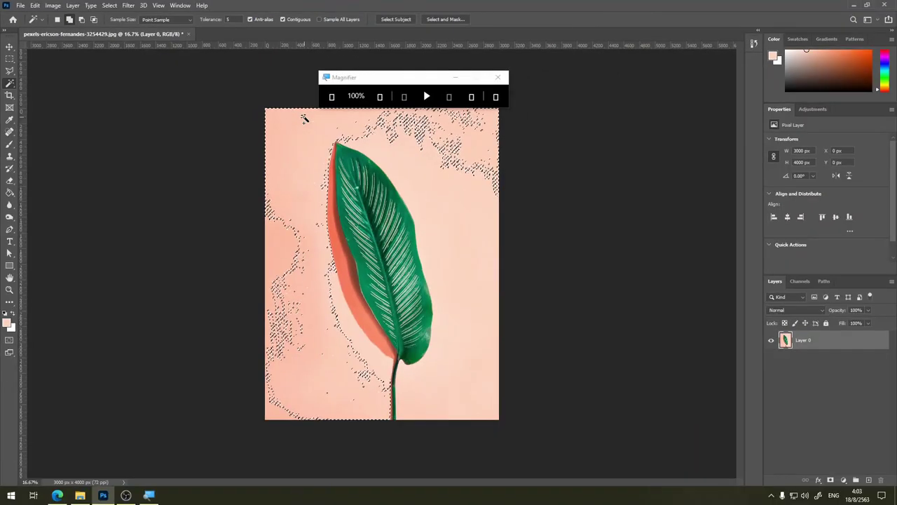
Step: Add the background to the right of the leaf to the selection
{"action": "left_click", "coordinate": [434, 185]}
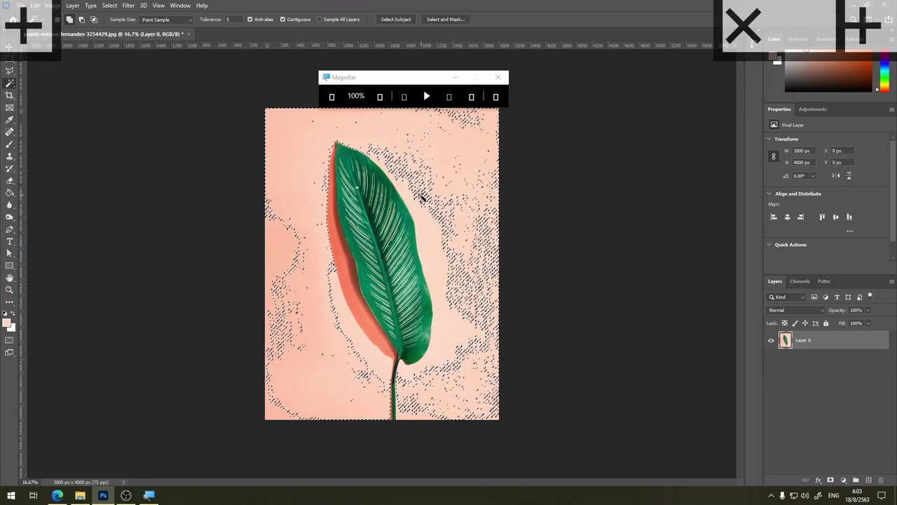
{"action": "left_click", "coordinate": [436, 242]}
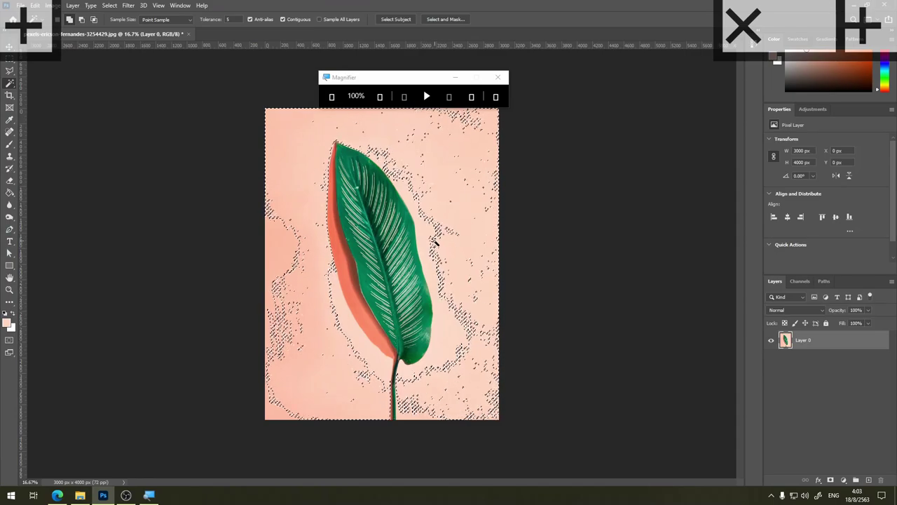
{"action": "left_click", "coordinate": [430, 242]}
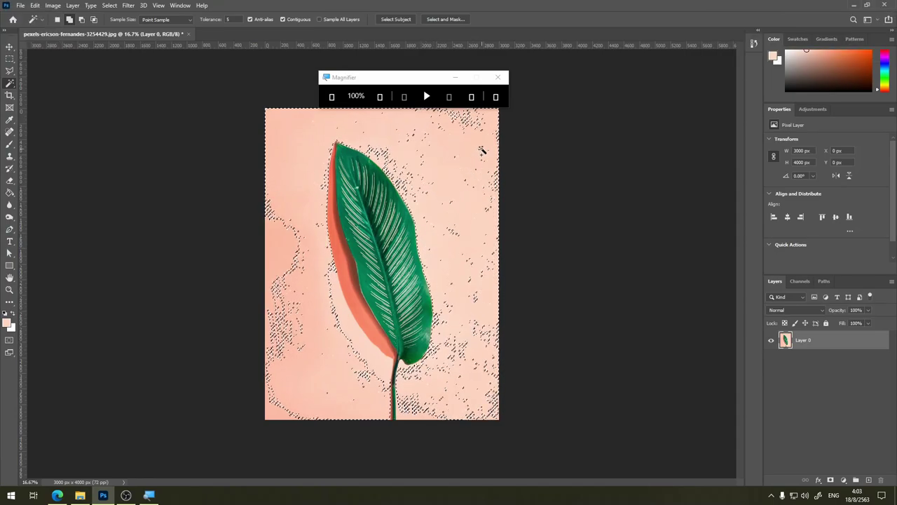
Step: At Tolerance 15, select the background on both sides and near the stem, then close Magnifier
{"action": "left_click", "coordinate": [229, 20]}
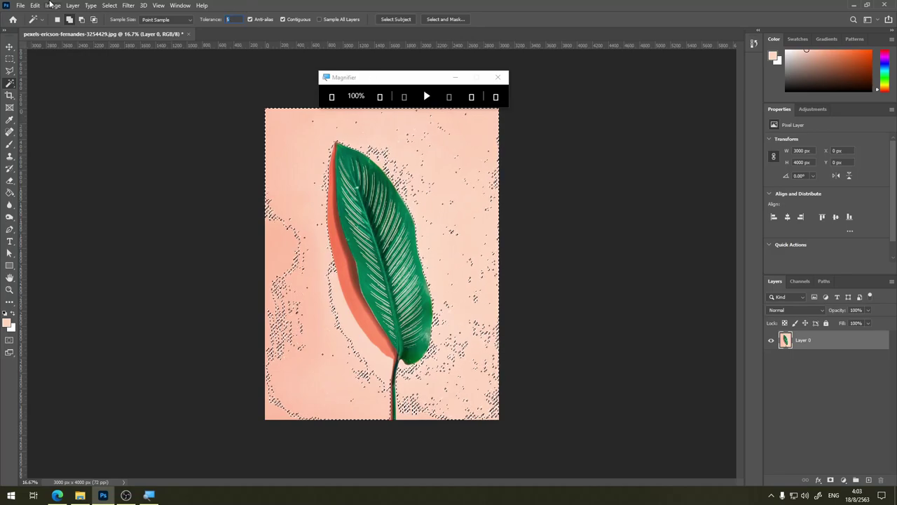
{"action": "type", "text": "15"}
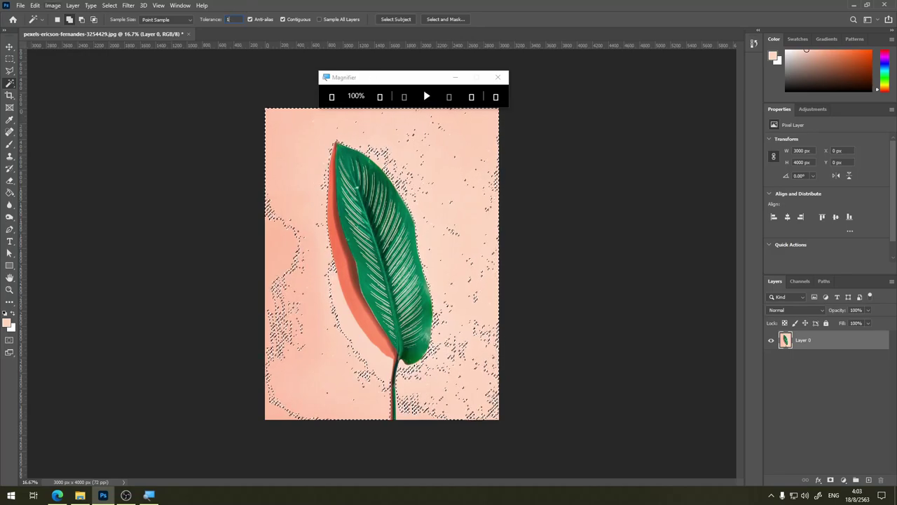
{"action": "left_click", "coordinate": [292, 252]}
{"action": "left_click", "coordinate": [357, 349]}
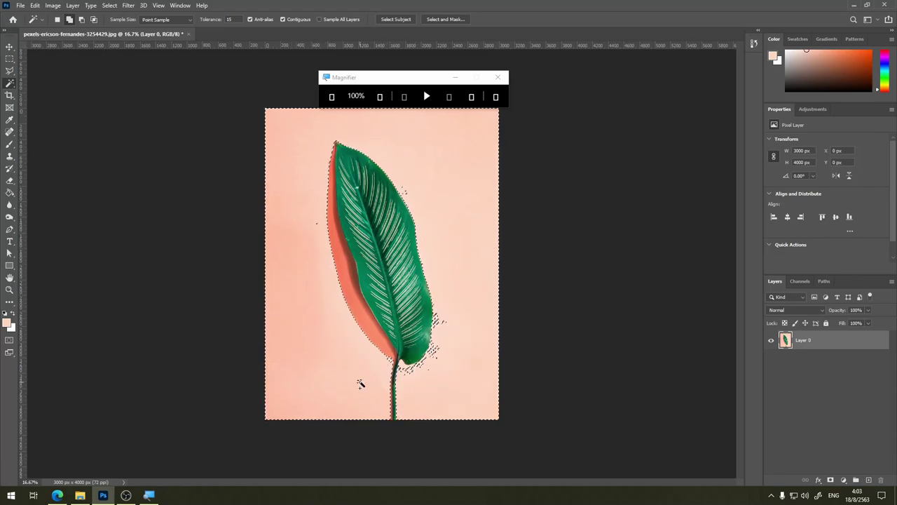
{"action": "left_click", "coordinate": [448, 363]}
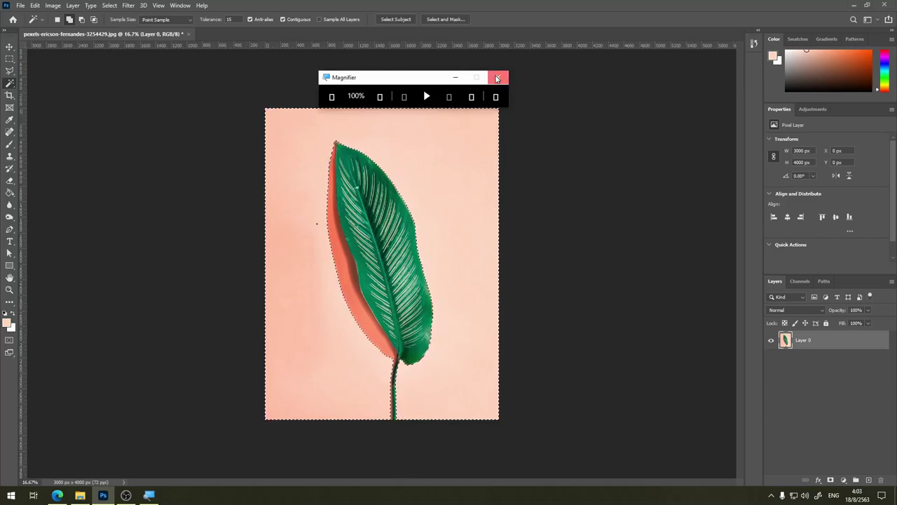
{"action": "left_click", "coordinate": [498, 78]}
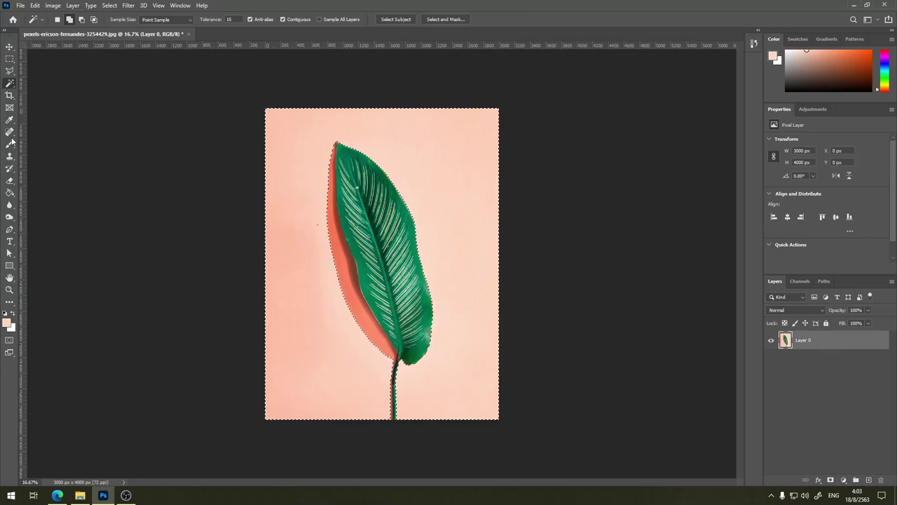
{"action": "left_click", "coordinate": [82, 20]}
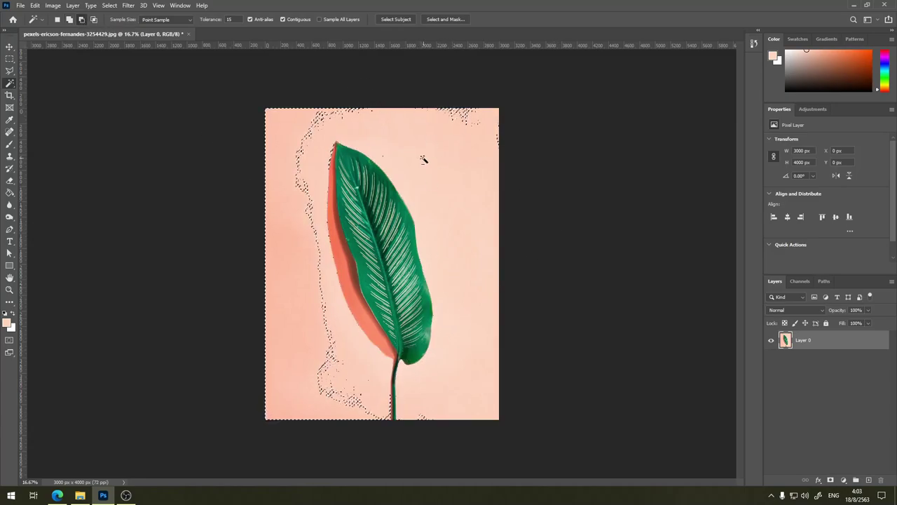
{"action": "left_click", "coordinate": [448, 288]}
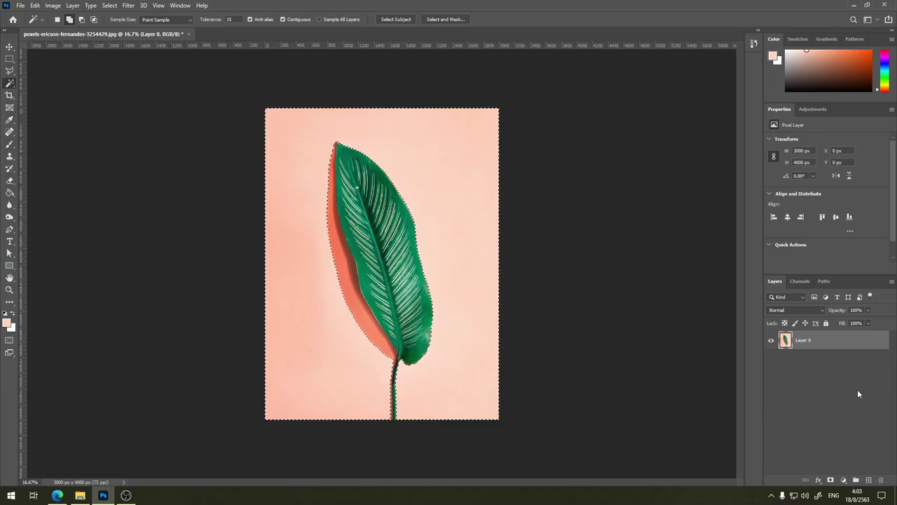
{"action": "right_click", "coordinate": [481, 185]}
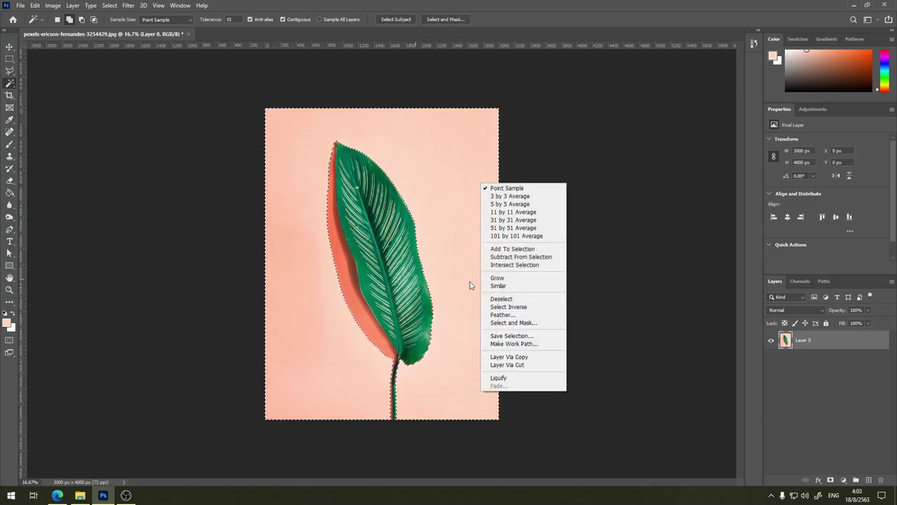
{"action": "left_click", "coordinate": [798, 412]}
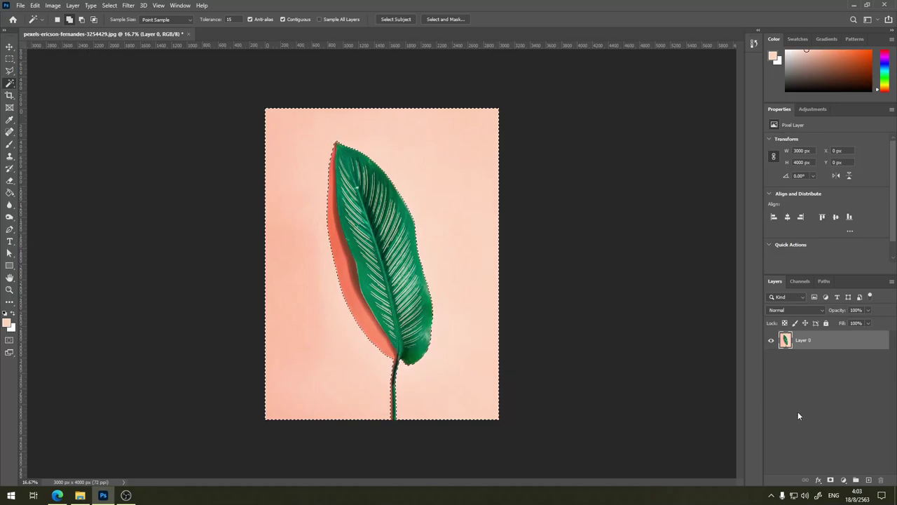
{"action": "left_click", "coordinate": [831, 481]}
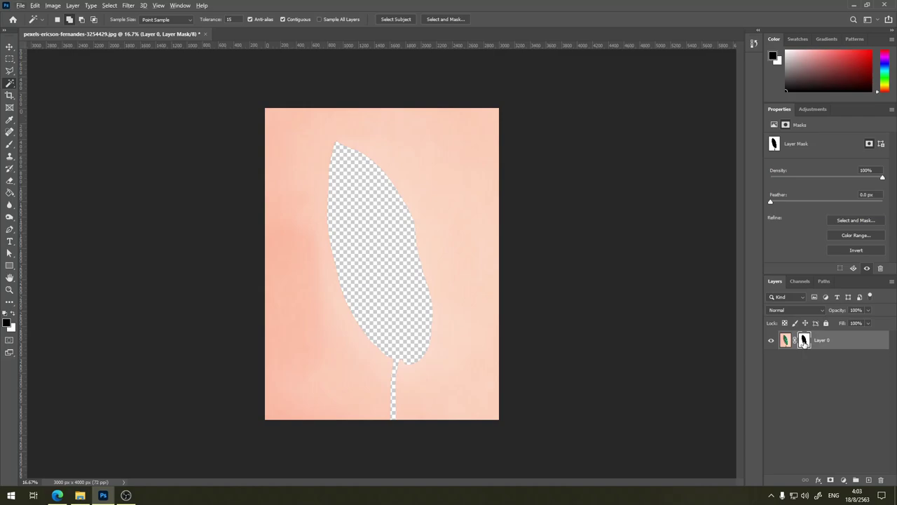
{"action": "left_click", "coordinate": [804, 342], "text": "alt"}
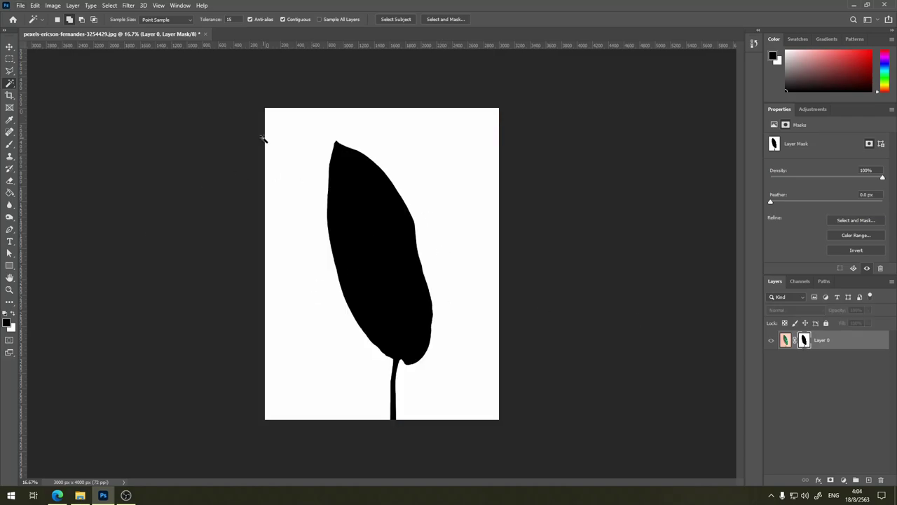
{"action": "left_click", "coordinate": [804, 341], "text": "alt"}
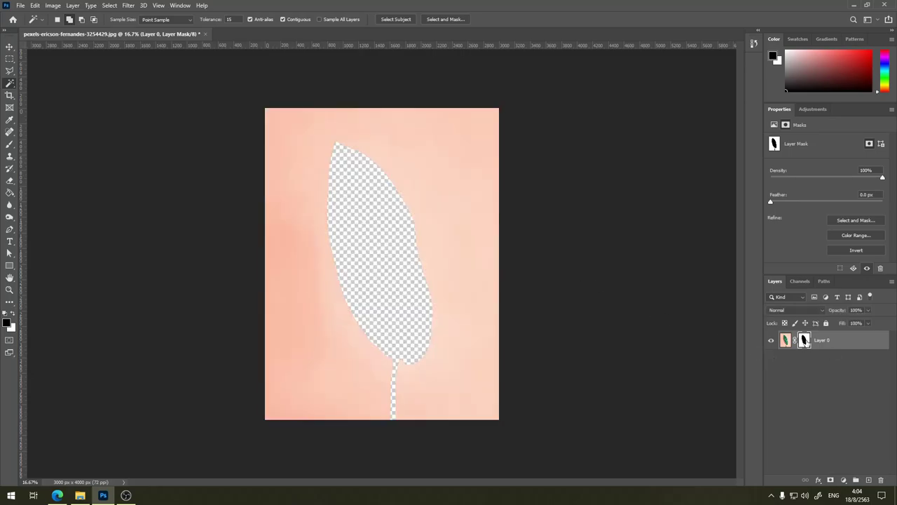
{"action": "left_click", "coordinate": [804, 341], "text": "alt"}
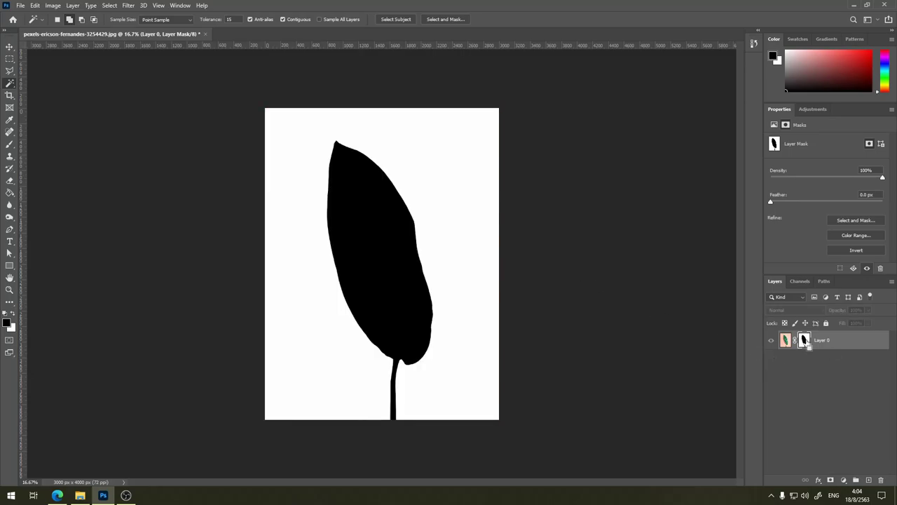
{"action": "key", "text": "ctrl+i"}
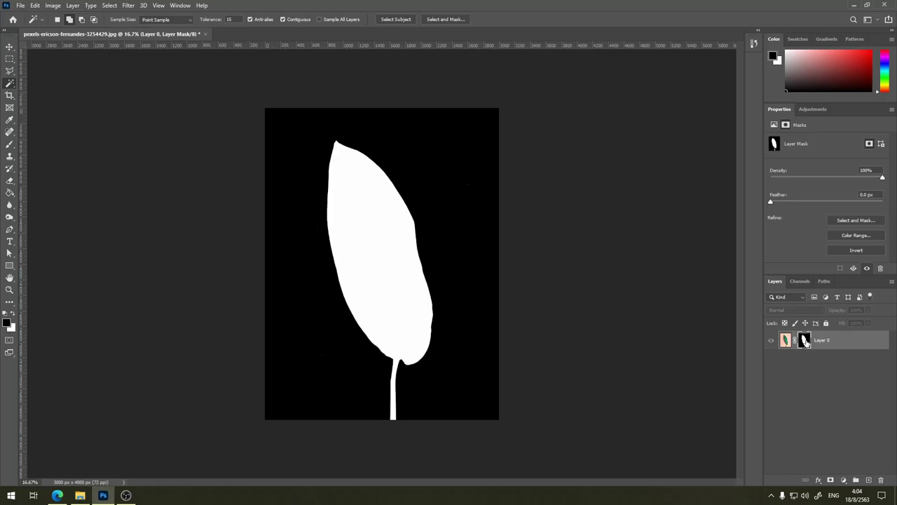
{"action": "left_click", "coordinate": [804, 341], "text": "alt"}
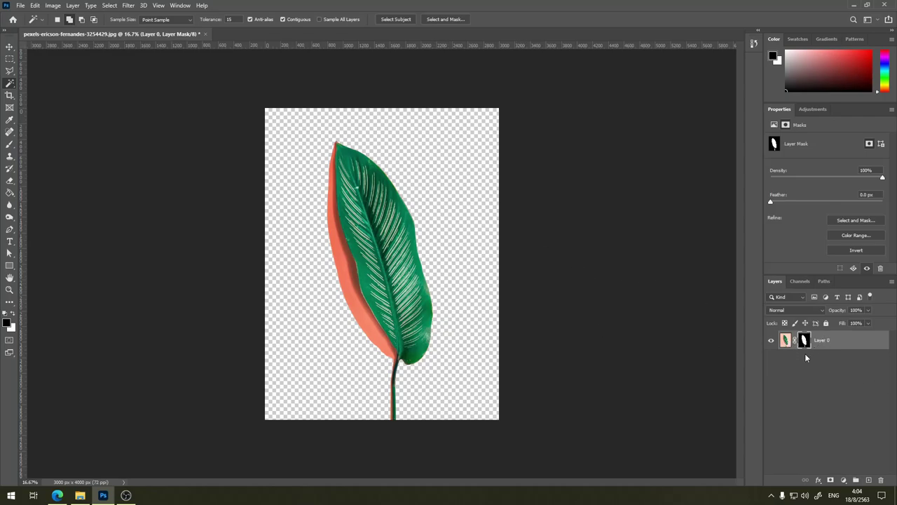
{"action": "key", "text": "ctrl+i"}
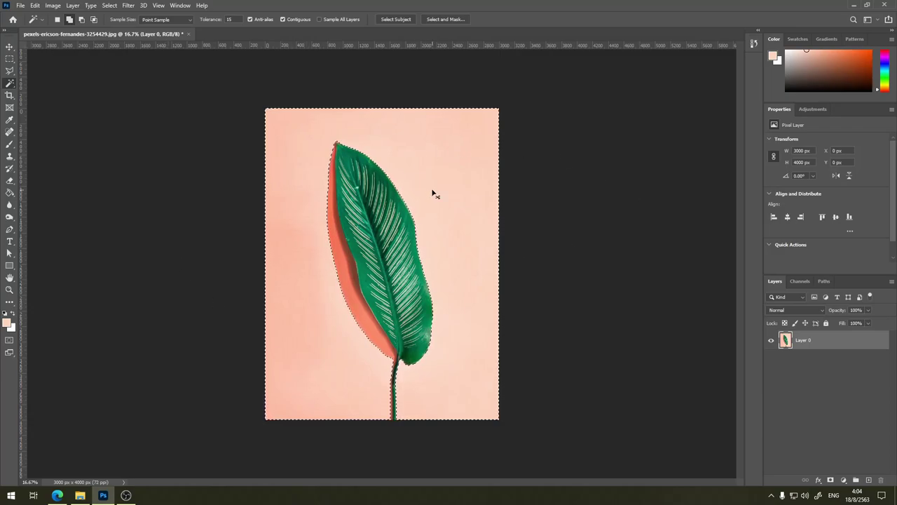
Step: Deselect the background selection and switch to the Quick Selection Tool
{"action": "key", "text": "ctrl+d"}
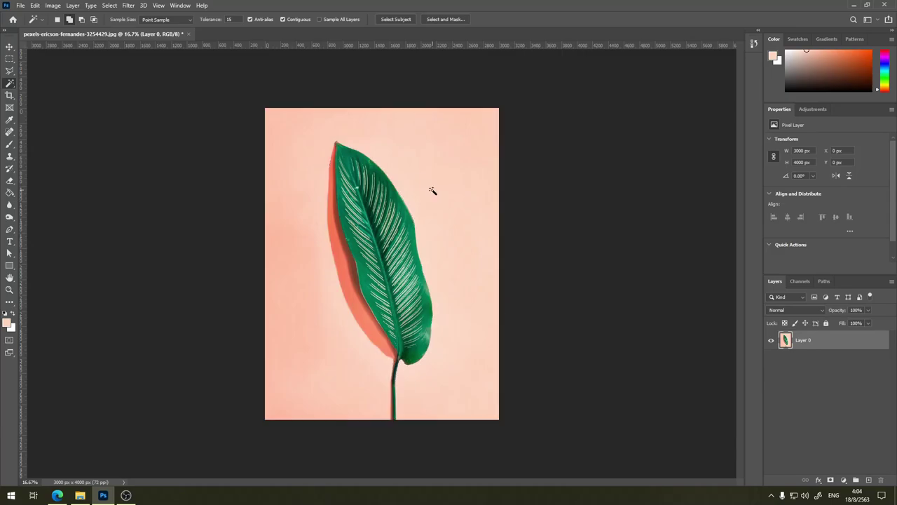
{"action": "right_click", "coordinate": [10, 86]}
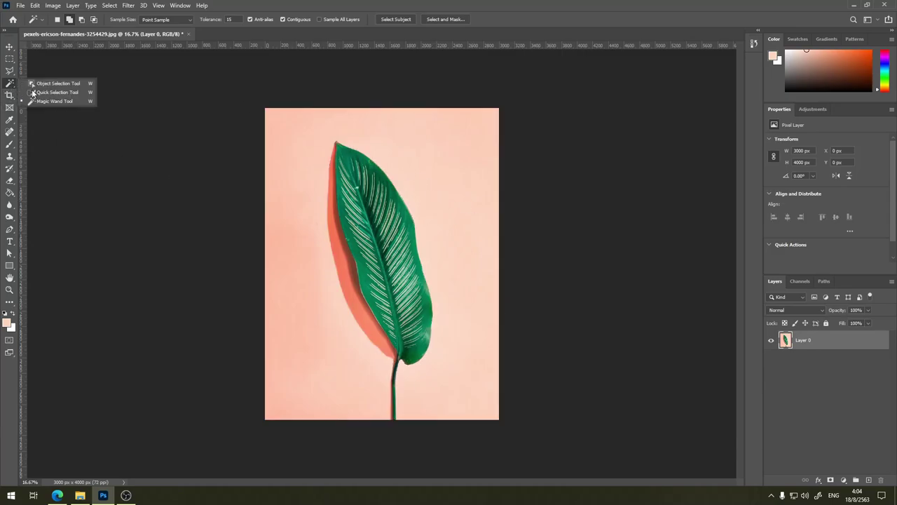
{"action": "left_click", "coordinate": [68, 92]}
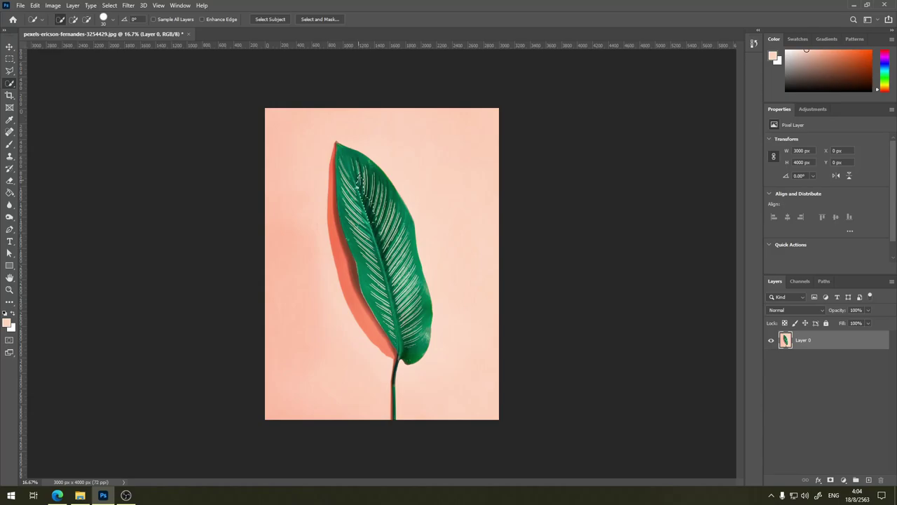
Step: Paint over the leaf's midrib, tip, left edge and lower blade to select it
{"action": "left_click_drag", "start_coordinate": [370, 213], "coordinate": [404, 291]}
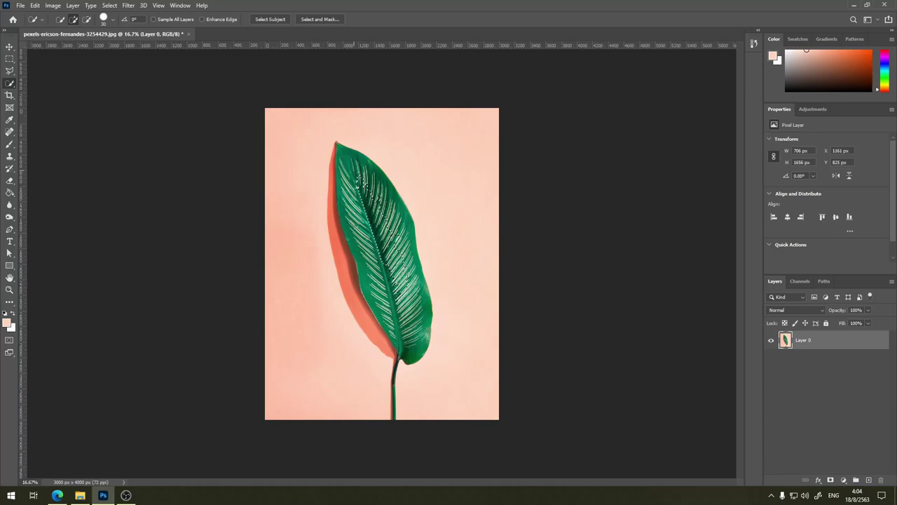
{"action": "left_click_drag", "start_coordinate": [401, 292], "coordinate": [359, 208]}
{"action": "left_click_drag", "start_coordinate": [404, 295], "coordinate": [349, 222]}
{"action": "left_click_drag", "start_coordinate": [389, 273], "coordinate": [361, 288]}
{"action": "left_click_drag", "start_coordinate": [387, 321], "coordinate": [402, 338]}
Step: Zoom in on the leaf base and add the whole stem to the selection
{"action": "key", "text": "ctrl+plus"}
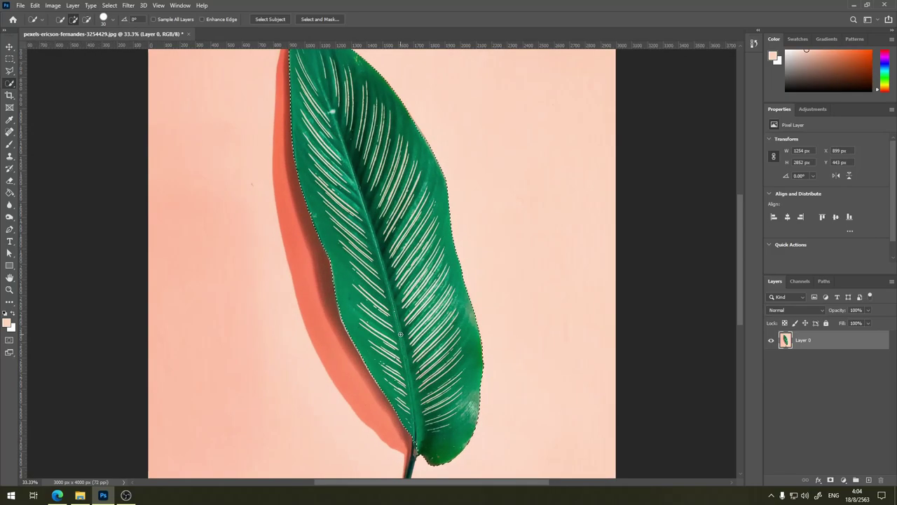
{"action": "left_click_drag", "start_coordinate": [404, 270], "coordinate": [382, 140]}
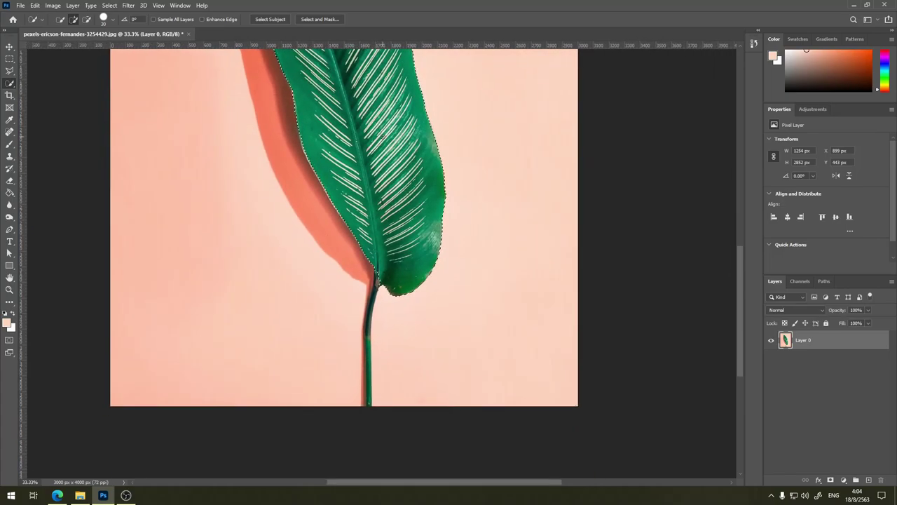
{"action": "key", "text": "ctrl+plus"}
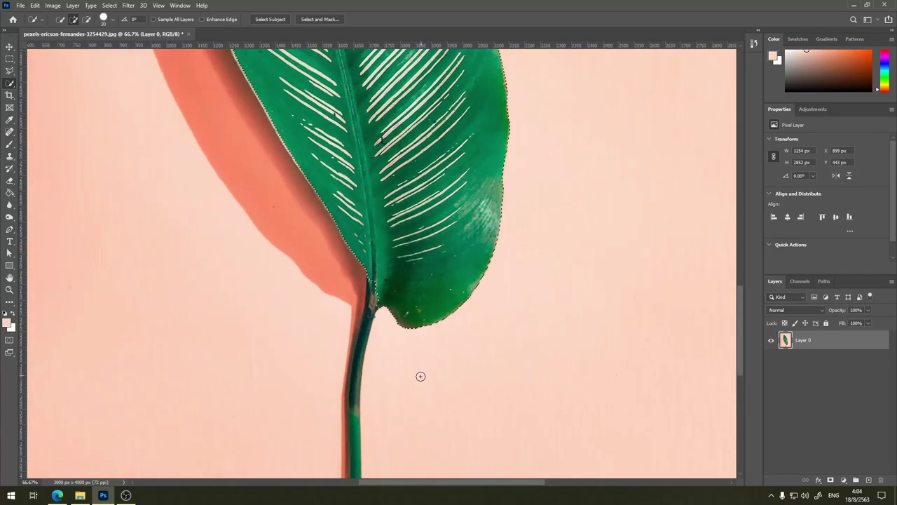
{"action": "key", "text": "ctrl+plus"}
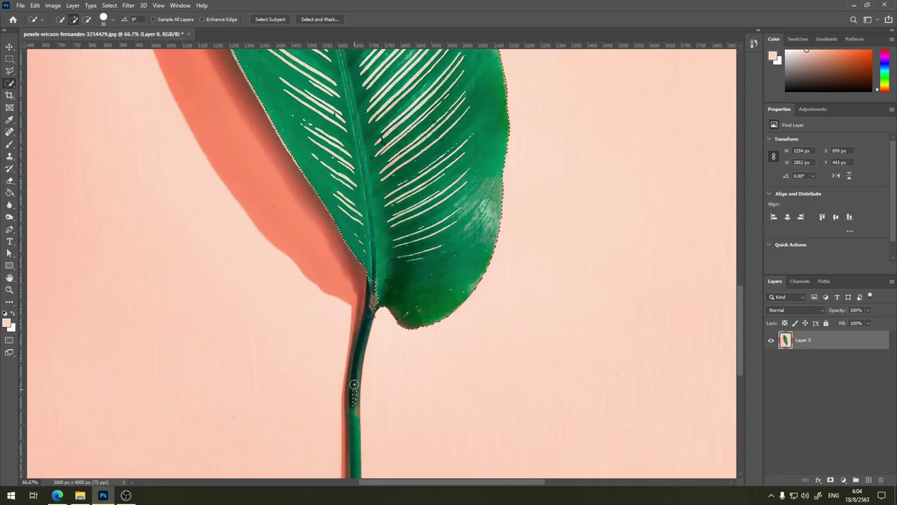
{"action": "left_click_drag", "start_coordinate": [356, 373], "coordinate": [356, 436]}
{"action": "left_click_drag", "start_coordinate": [739, 300], "coordinate": [737, 323]}
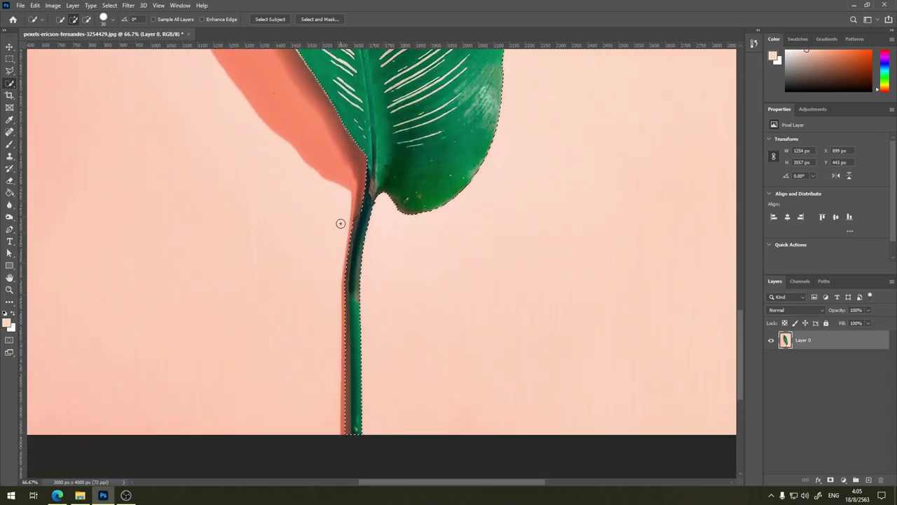
Step: Switch Quick Selection to Subtract mode and inspect the stem, upper tip and right edge
{"action": "left_click", "coordinate": [86, 21]}
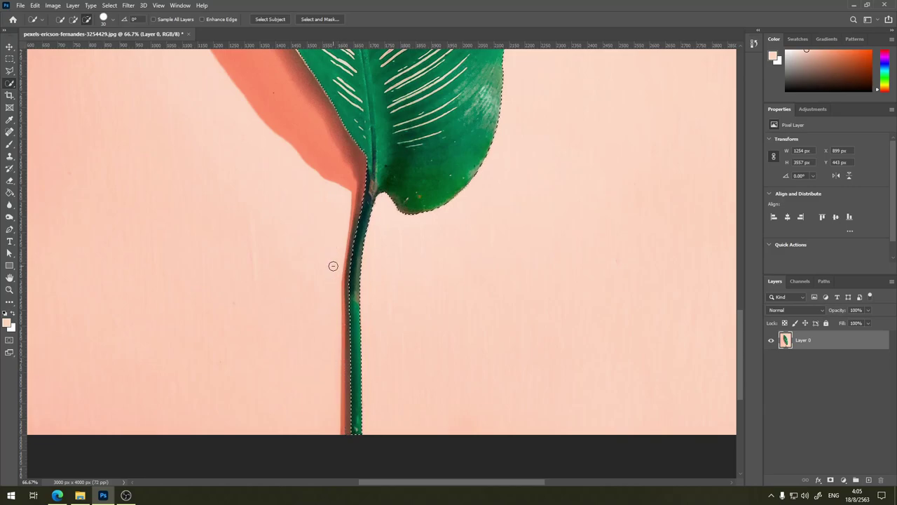
{"action": "key", "text": "ctrl+plus"}
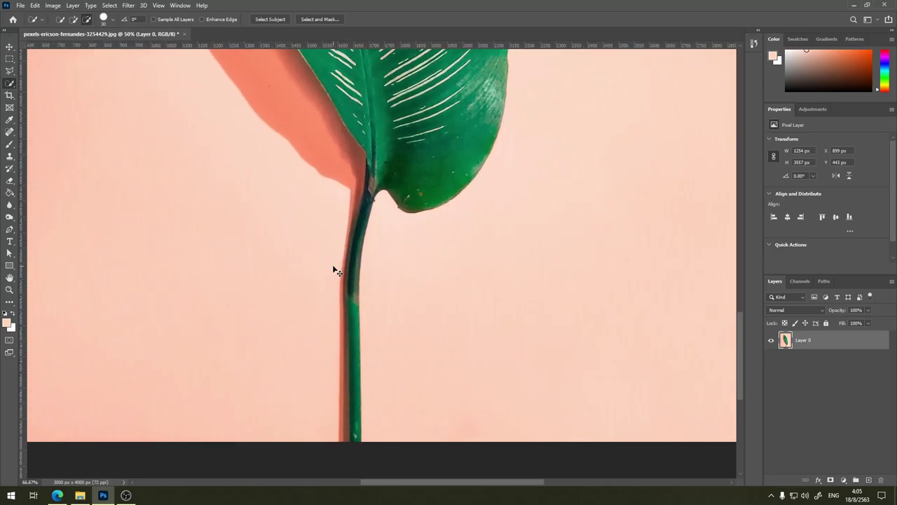
{"action": "key", "text": "ctrl+minus"}
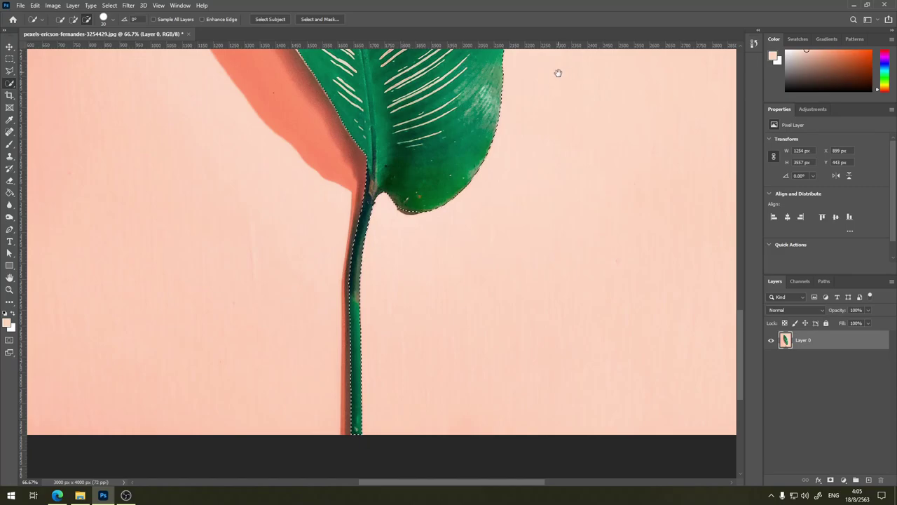
{"action": "left_click_drag", "start_coordinate": [557, 74], "coordinate": [568, 279]}
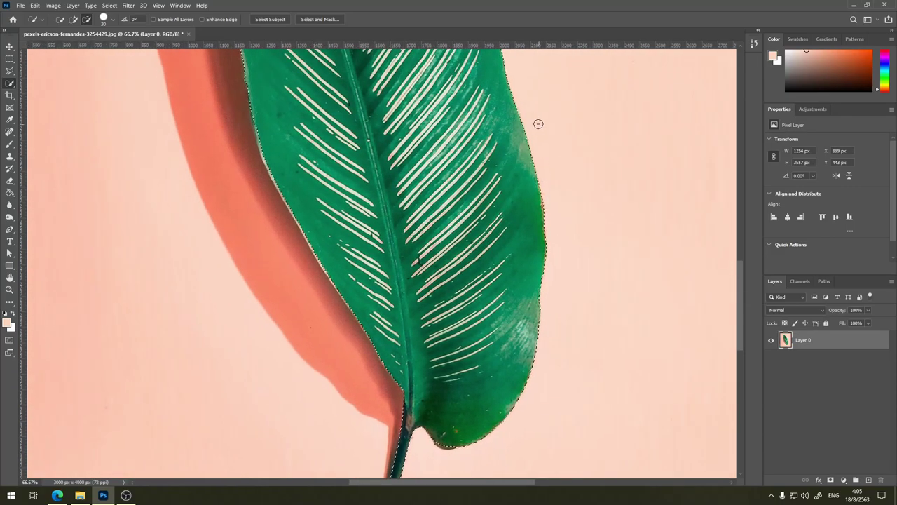
{"action": "mouse_move", "coordinate": [523, 96]}
{"action": "left_mouse_down"}
{"action": "mouse_move", "coordinate": [554, 213]}
{"action": "mouse_move", "coordinate": [537, 136]}
{"action": "left_mouse_up"}
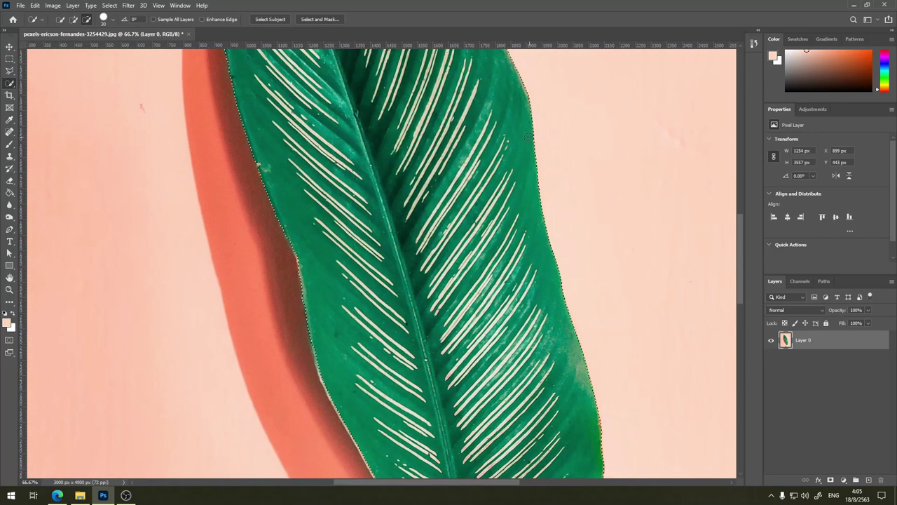
{"action": "mouse_move", "coordinate": [562, 96]}
{"action": "left_mouse_down"}
{"action": "mouse_move", "coordinate": [561, 134]}
{"action": "mouse_move", "coordinate": [595, 223]}
{"action": "left_mouse_up"}
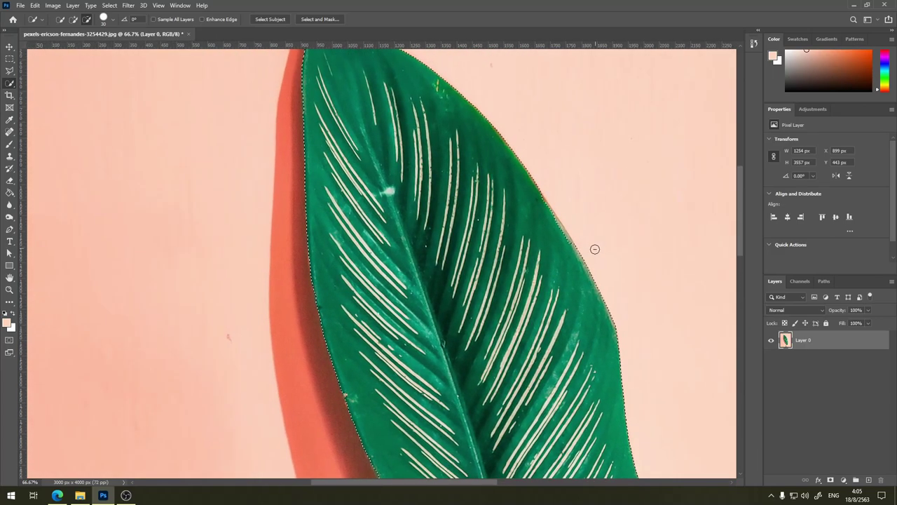
{"action": "left_click_drag", "start_coordinate": [616, 219], "coordinate": [584, 185]}
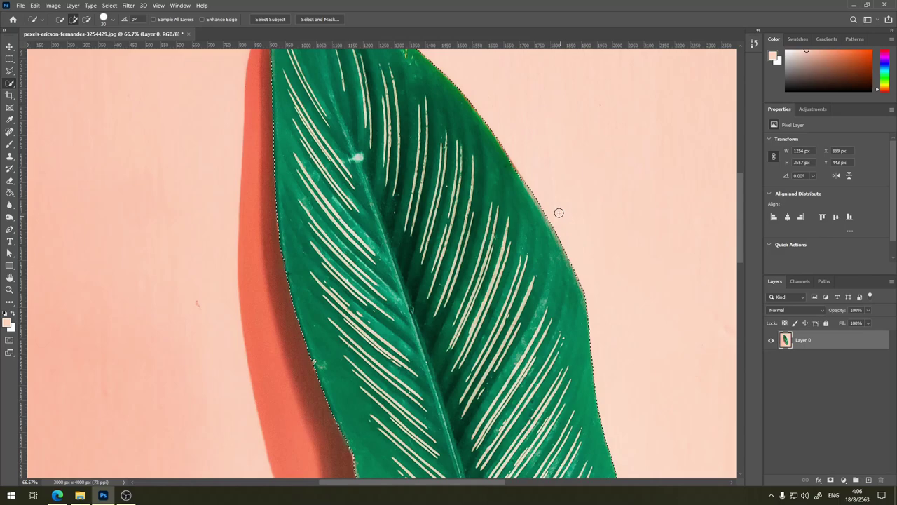
Step: Try a layer mask on the leaf selection, then undo it and deselect
{"action": "left_click_drag", "start_coordinate": [571, 156], "coordinate": [619, 235]}
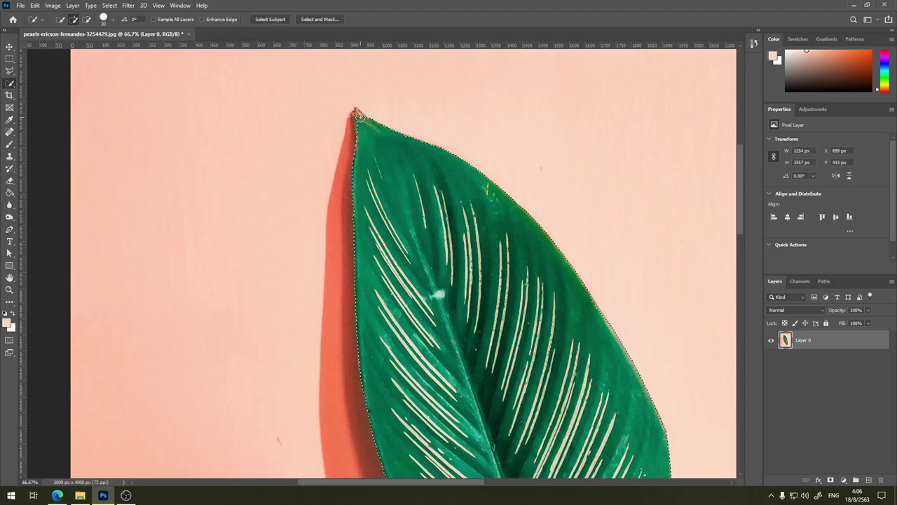
{"action": "key", "text": "ctrl+minus"}
{"action": "key", "text": "ctrl+minus"}
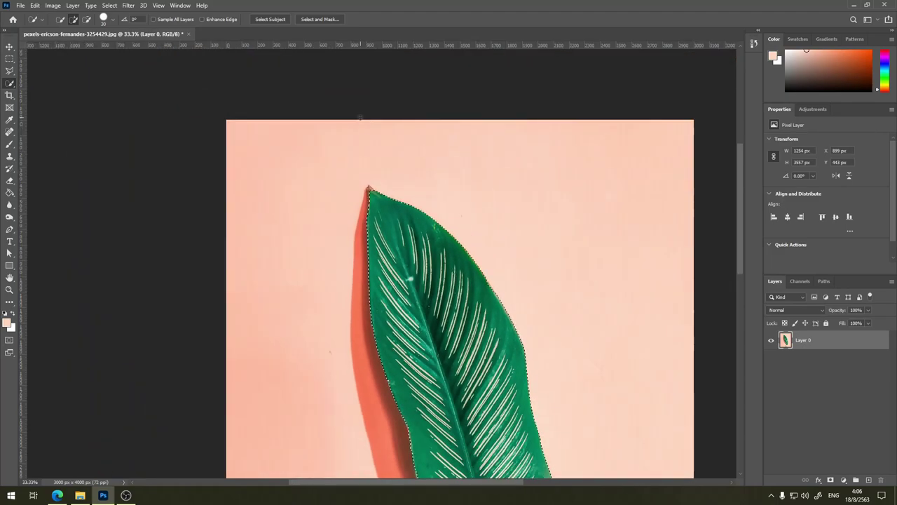
{"action": "left_click", "coordinate": [830, 480]}
{"action": "key", "text": "ctrl+minus"}
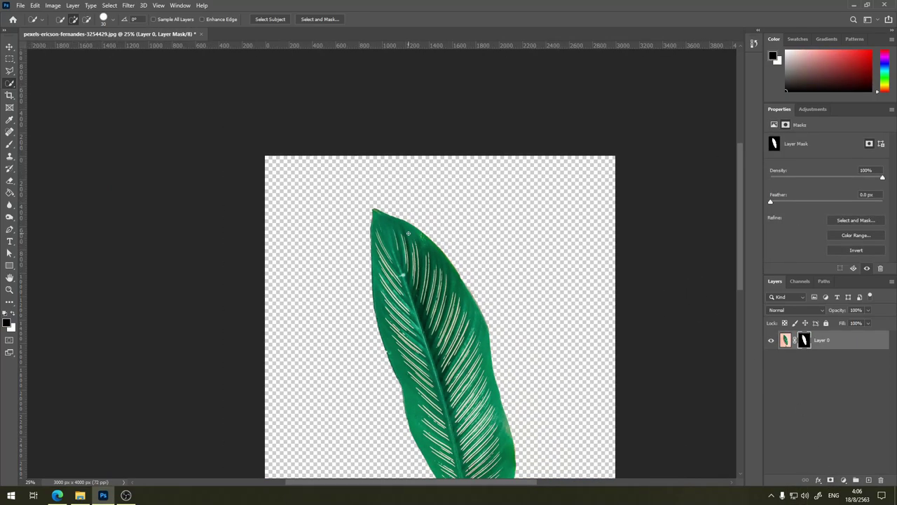
{"action": "mouse_move", "coordinate": [403, 275]}
{"action": "left_mouse_down"}
{"action": "mouse_move", "coordinate": [411, 208]}
{"action": "mouse_move", "coordinate": [393, 146]}
{"action": "mouse_move", "coordinate": [366, 134]}
{"action": "left_mouse_up"}
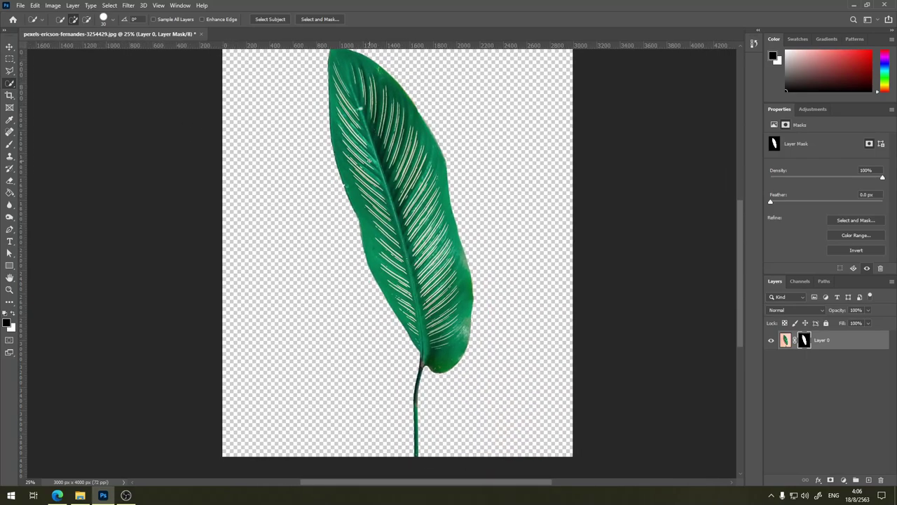
{"action": "left_click_drag", "start_coordinate": [372, 128], "coordinate": [365, 162]}
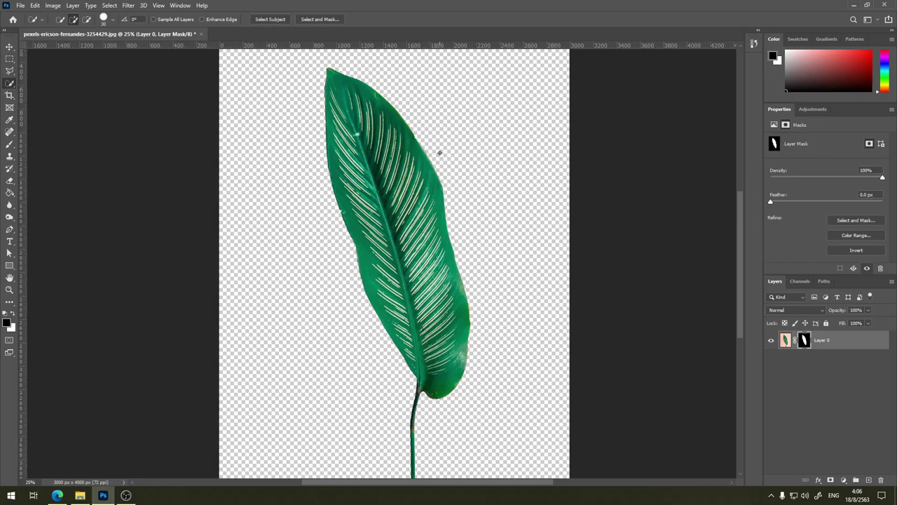
{"action": "key", "text": "ctrl+z"}
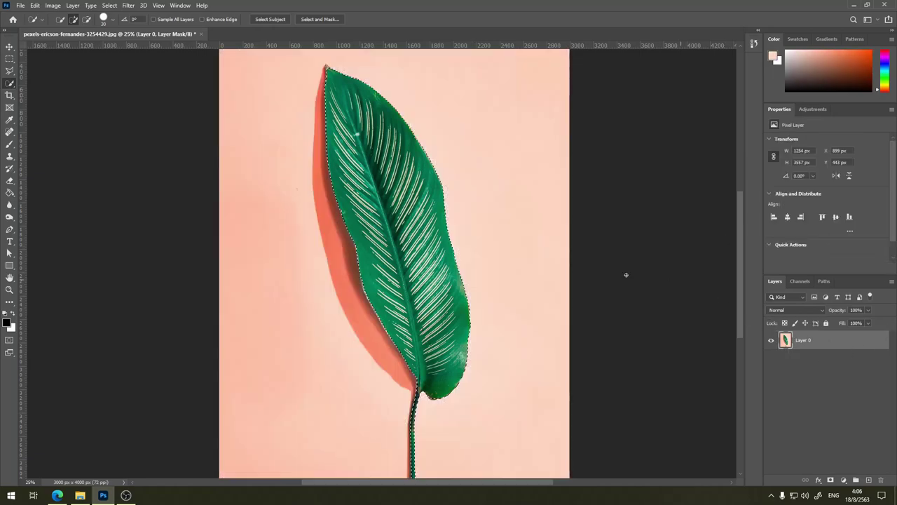
{"action": "key", "text": "ctrl+d"}
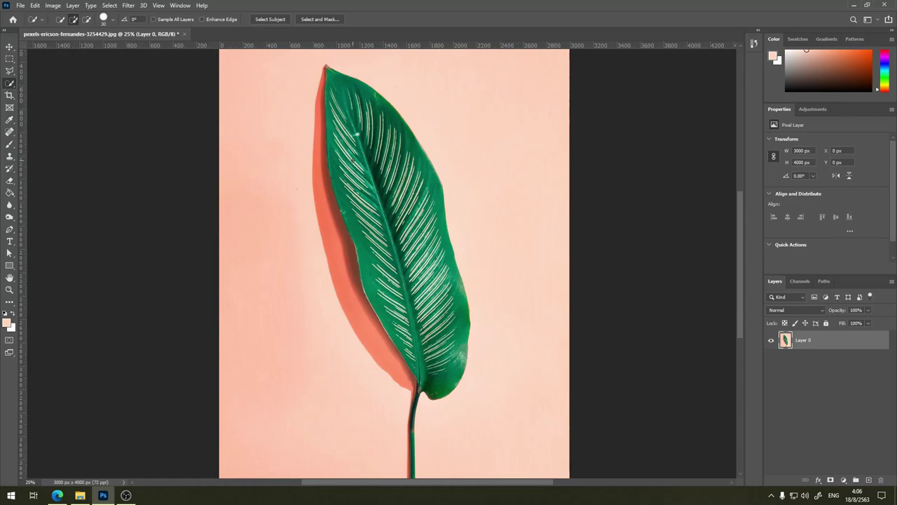
Step: Box-select the leaf with the Object Selection Tool, inspect the result, then clear it
{"action": "right_click", "coordinate": [8, 85]}
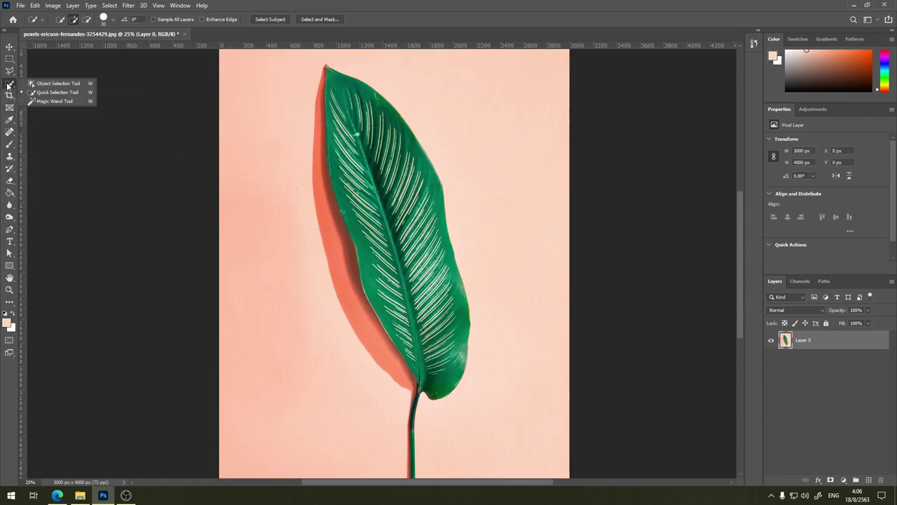
{"action": "left_click", "coordinate": [48, 85]}
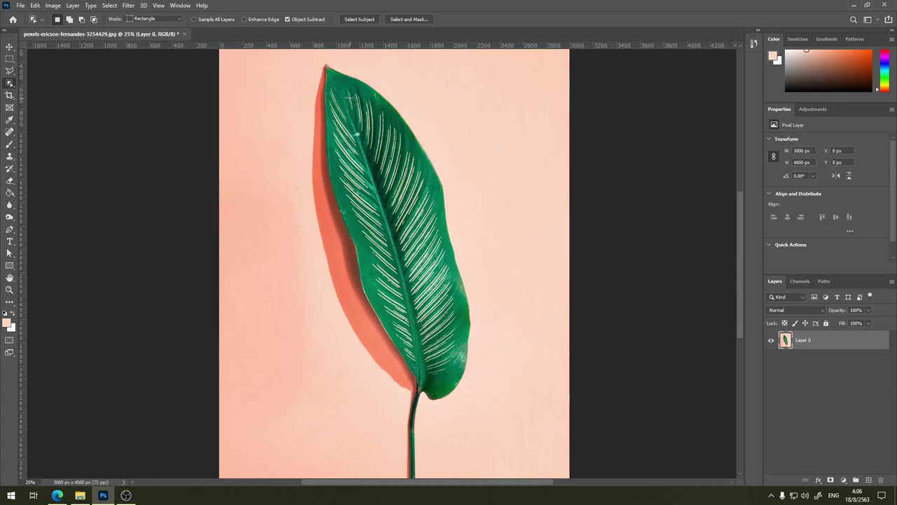
{"action": "key", "text": "ctrl+minus"}
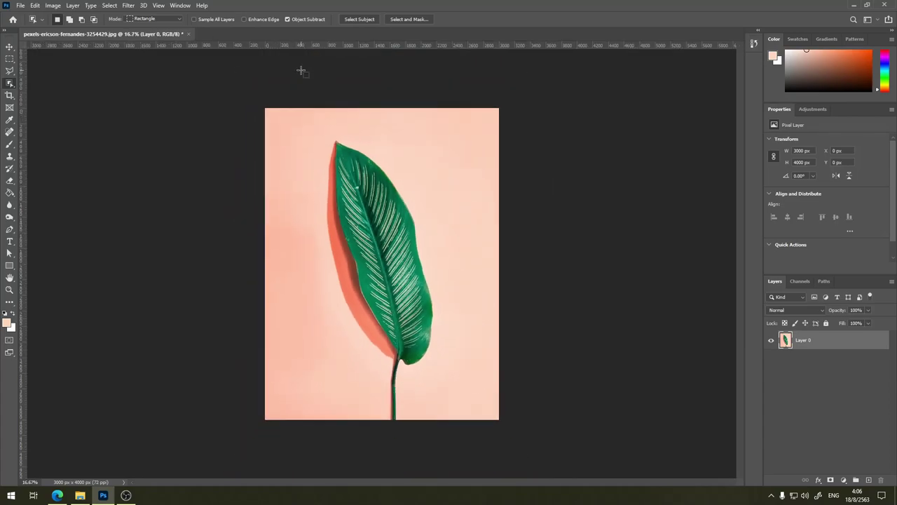
{"action": "left_click_drag", "start_coordinate": [296, 138], "coordinate": [466, 423]}
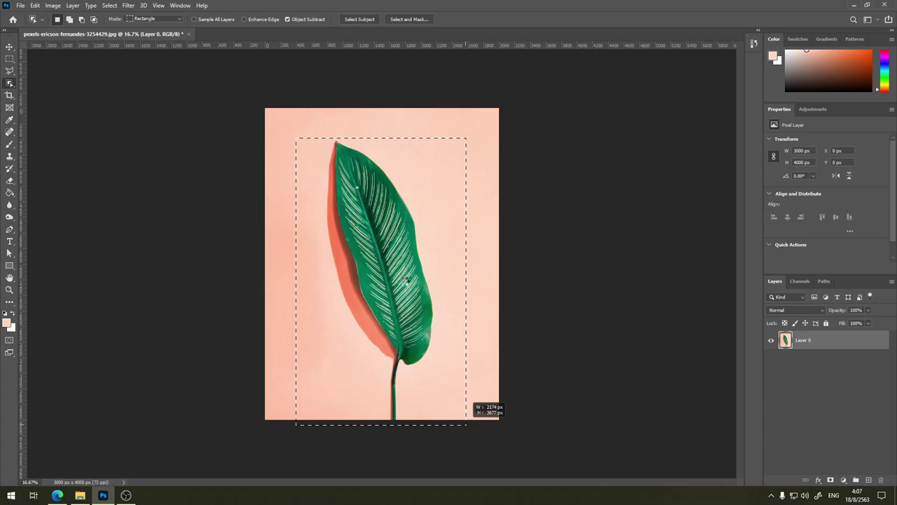
{"action": "left_click_drag", "start_coordinate": [467, 424], "coordinate": [466, 424]}
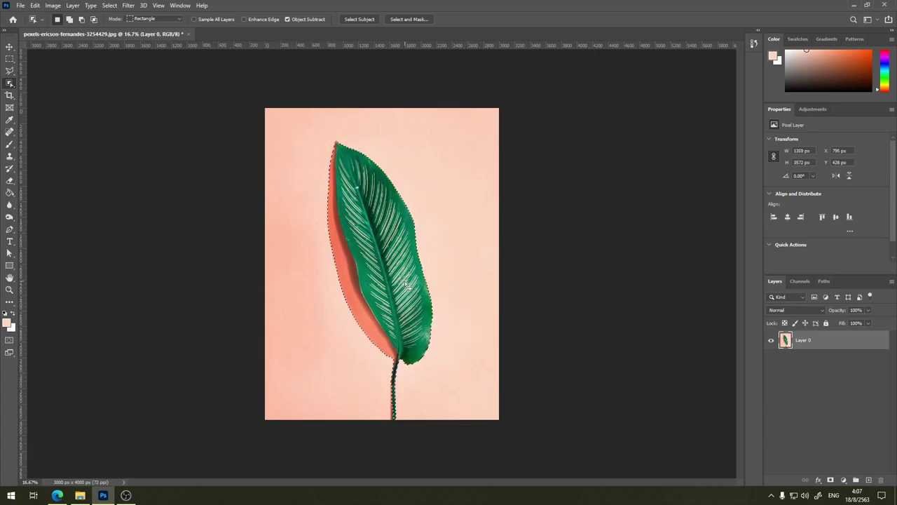
{"action": "key", "text": "ctrl+plus"}
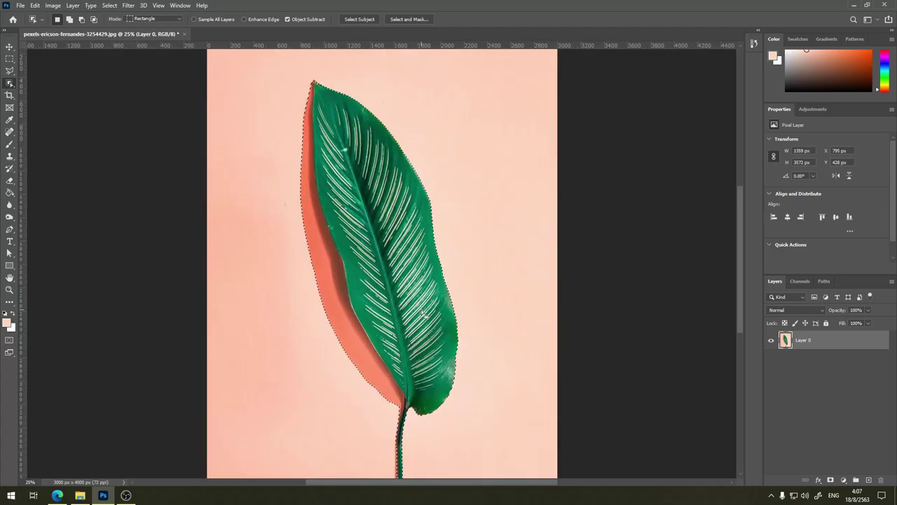
{"action": "scroll", "coordinate": [459, 333], "scroll_direction": "down", "scroll_amount": 3}
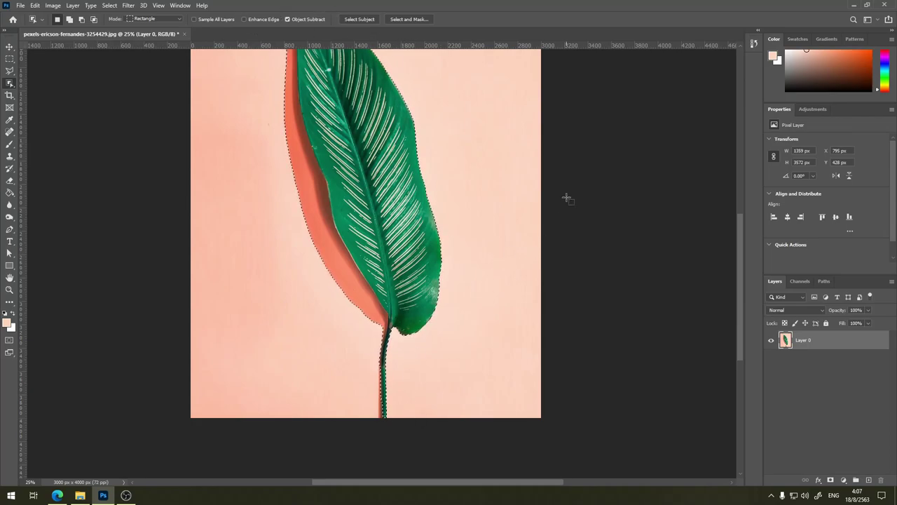
{"action": "left_click_drag", "start_coordinate": [453, 152], "coordinate": [456, 208]}
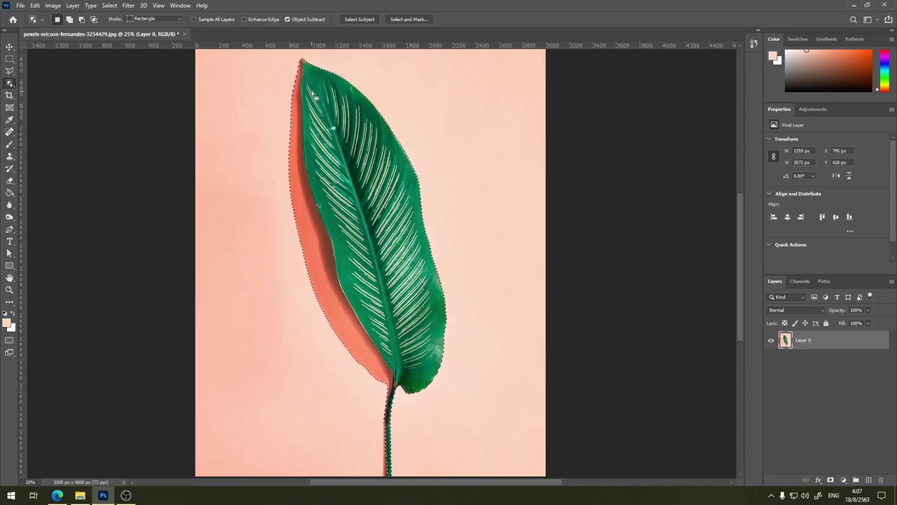
{"action": "key", "text": "ctrl+d"}
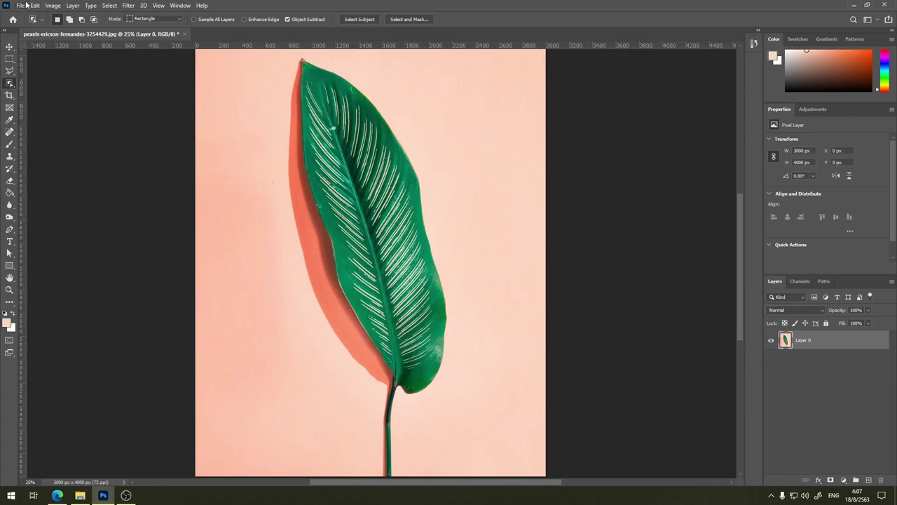
Step: Set Object Selection mode to Lasso and loop loosely around the leaf blade
{"action": "left_click", "coordinate": [43, 20]}
{"action": "left_click", "coordinate": [43, 20]}
{"action": "left_click", "coordinate": [156, 19]}
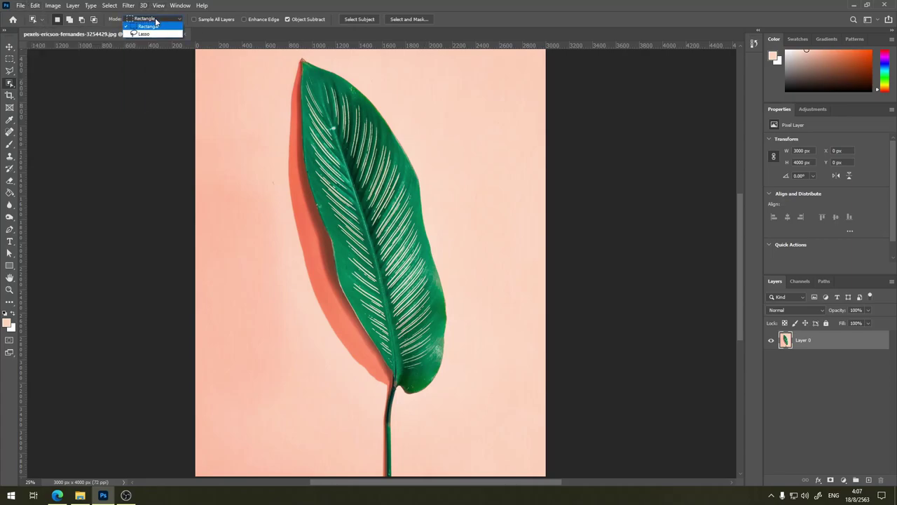
{"action": "left_click", "coordinate": [160, 33]}
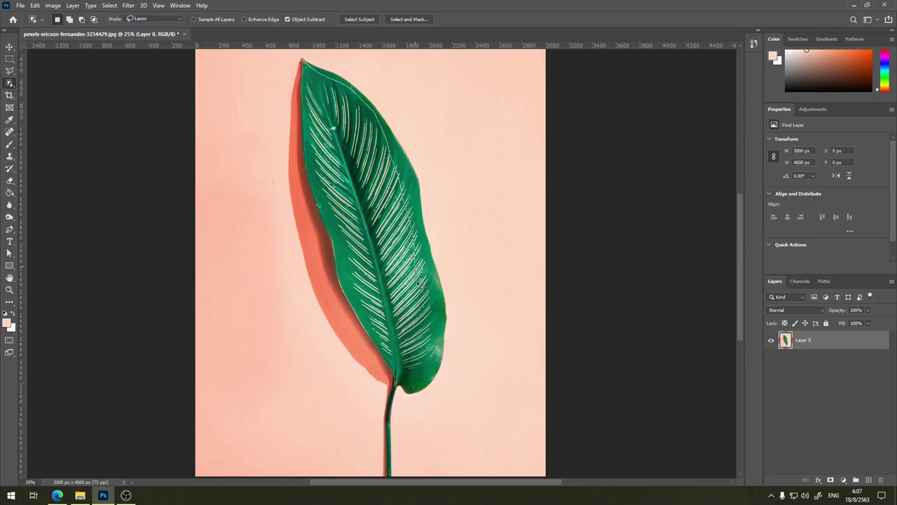
{"action": "mouse_move", "coordinate": [404, 383]}
{"action": "left_mouse_down"}
{"action": "mouse_move", "coordinate": [392, 446]}
{"action": "mouse_move", "coordinate": [414, 394]}
{"action": "left_mouse_up"}
{"action": "mouse_move", "coordinate": [359, 116]}
{"action": "left_mouse_down"}
{"action": "mouse_move", "coordinate": [310, 110]}
{"action": "mouse_move", "coordinate": [307, 64]}
{"action": "mouse_move", "coordinate": [399, 390]}
{"action": "mouse_move", "coordinate": [349, 316]}
{"action": "left_mouse_up"}
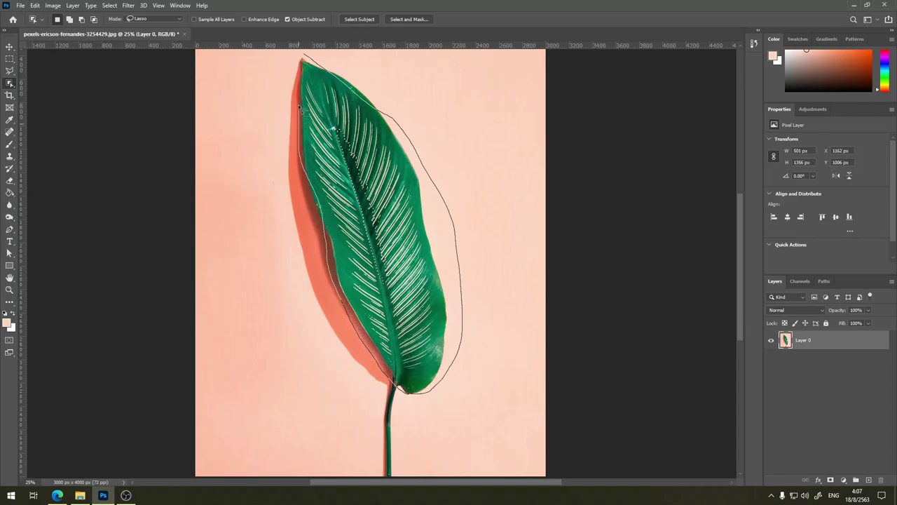
{"action": "left_click_drag", "start_coordinate": [313, 85], "coordinate": [311, 81]}
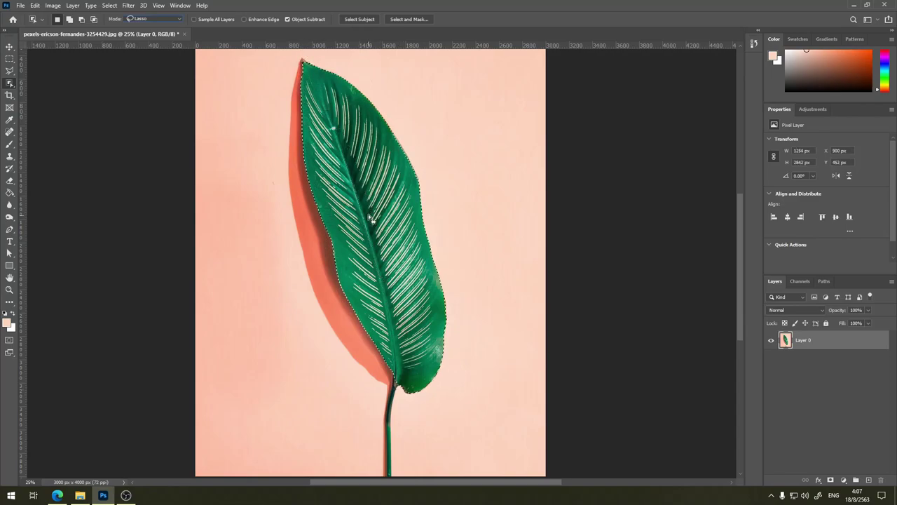
Step: Loop around the stem base and trace up the stem to add it
{"action": "scroll", "coordinate": [449, 280], "scroll_direction": "down", "scroll_amount": 2}
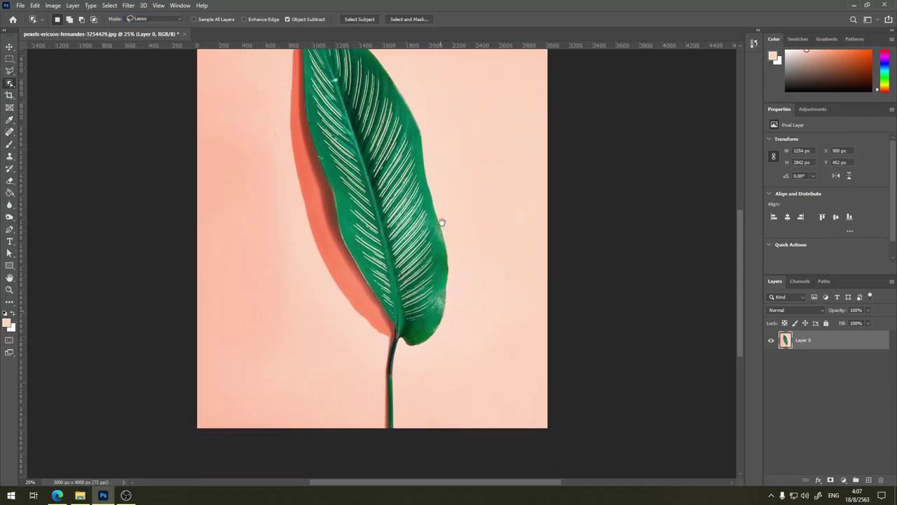
{"action": "scroll", "coordinate": [434, 232], "scroll_direction": "down", "scroll_amount": 3}
{"action": "left_click_drag", "start_coordinate": [401, 230], "coordinate": [428, 236]}
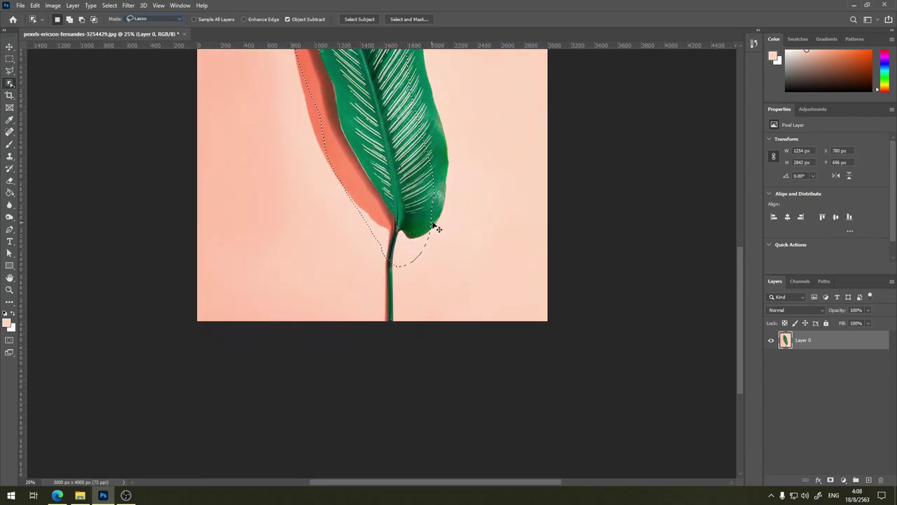
{"action": "left_click_drag", "start_coordinate": [401, 279], "coordinate": [437, 227]}
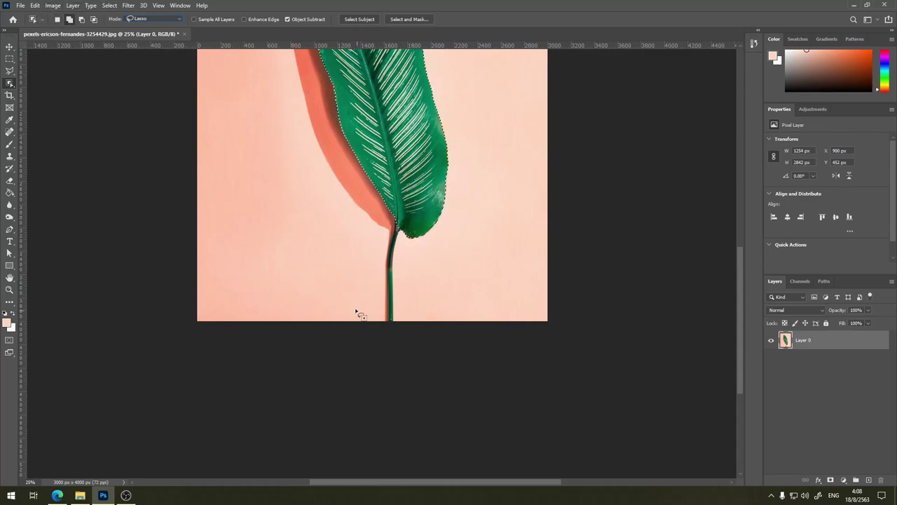
{"action": "left_click_drag", "start_coordinate": [391, 323], "coordinate": [401, 232]}
{"action": "left_click_drag", "start_coordinate": [395, 293], "coordinate": [393, 321]}
Step: Trace both stem edges into the selection, then Alt-lasso a small stem area at 200%
{"action": "scroll", "coordinate": [404, 242], "scroll_direction": "up", "scroll_amount": 2}
{"action": "scroll", "coordinate": [405, 245], "scroll_direction": "up", "scroll_amount": 1}
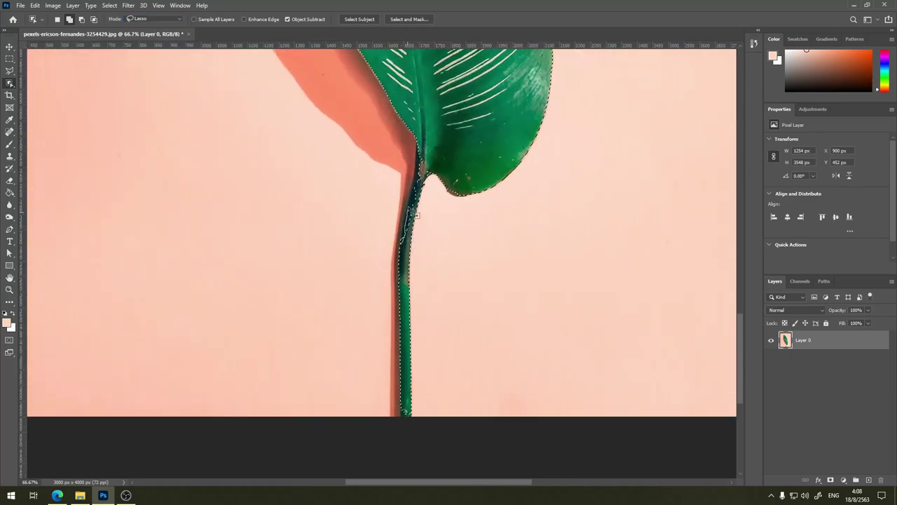
{"action": "mouse_move", "coordinate": [416, 215]}
{"action": "left_mouse_down"}
{"action": "mouse_move", "coordinate": [421, 195]}
{"action": "mouse_move", "coordinate": [405, 253]}
{"action": "mouse_move", "coordinate": [420, 169]}
{"action": "left_mouse_up"}
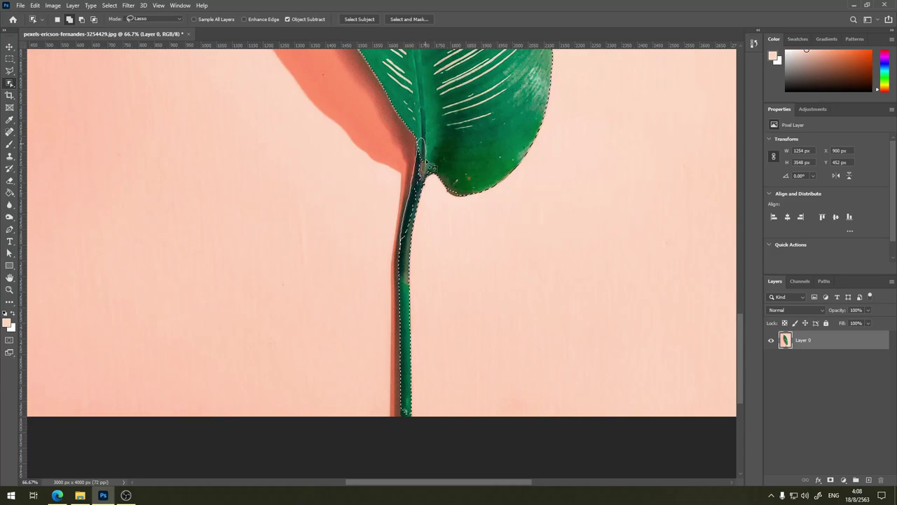
{"action": "left_click_drag", "start_coordinate": [418, 216], "coordinate": [411, 429]}
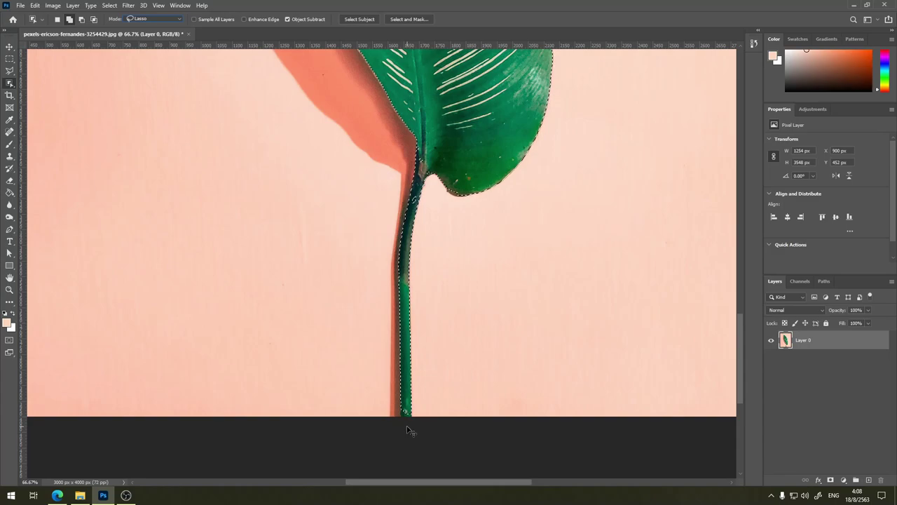
{"action": "scroll", "coordinate": [406, 426], "scroll_direction": "up", "scroll_amount": 3}
{"action": "mouse_move", "coordinate": [531, 160]}
{"action": "left_mouse_down"}
{"action": "mouse_move", "coordinate": [445, 161]}
{"action": "mouse_move", "coordinate": [414, 214]}
{"action": "left_mouse_up"}
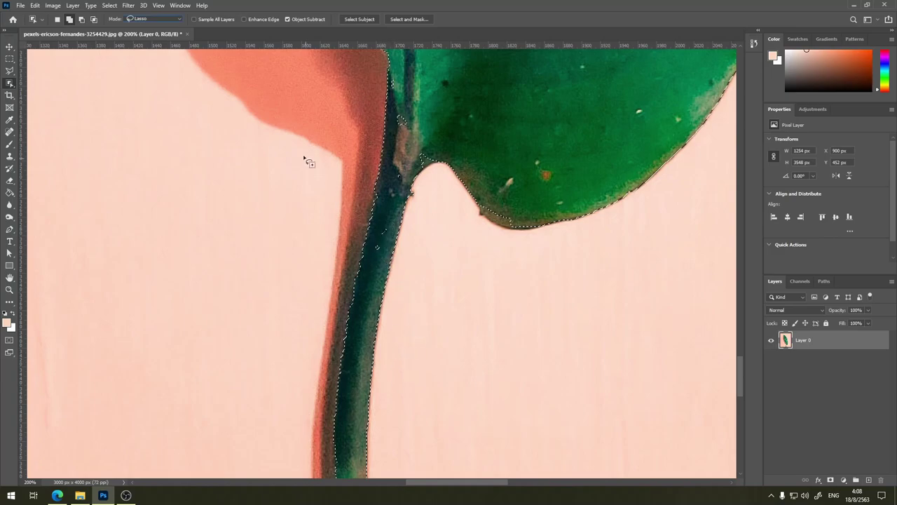
{"action": "mouse_move", "coordinate": [375, 250]}
{"action": "left_mouse_down"}
{"action": "mouse_move", "coordinate": [378, 229]}
{"action": "mouse_move", "coordinate": [377, 258]}
{"action": "left_mouse_up"}
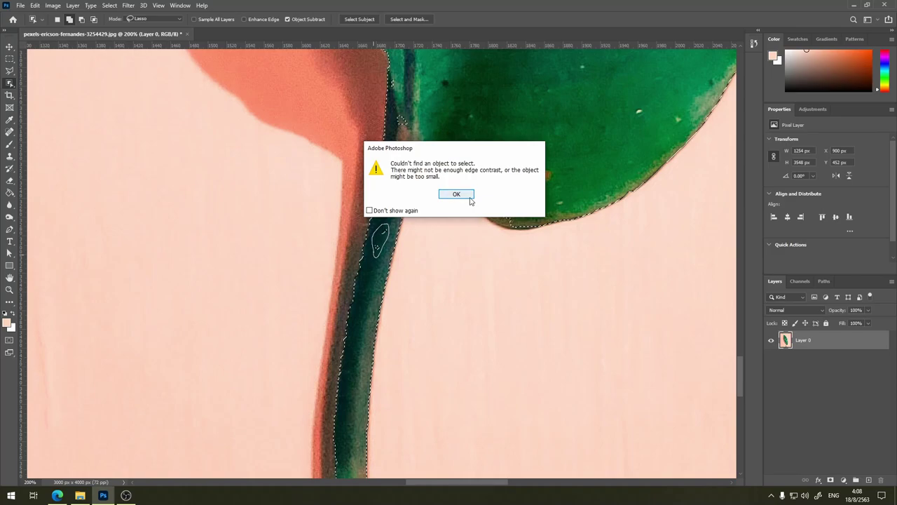
Step: Dismiss the no-object warning, trace the stem's bottom, and zoom out to 25% to check
{"action": "left_click", "coordinate": [468, 196]}
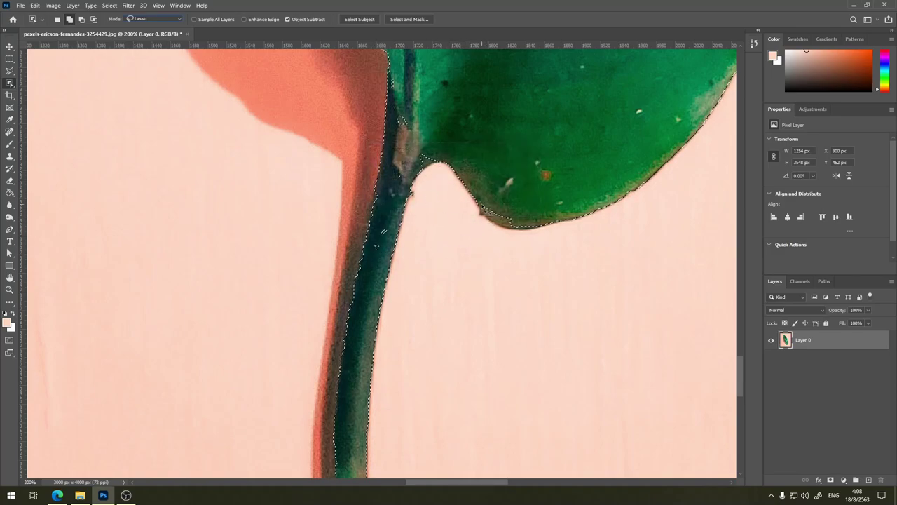
{"action": "mouse_move", "coordinate": [548, 231]}
{"action": "left_mouse_down"}
{"action": "mouse_move", "coordinate": [485, 201]}
{"action": "mouse_move", "coordinate": [482, 212]}
{"action": "left_mouse_up"}
{"action": "left_click_drag", "start_coordinate": [477, 344], "coordinate": [481, 110]}
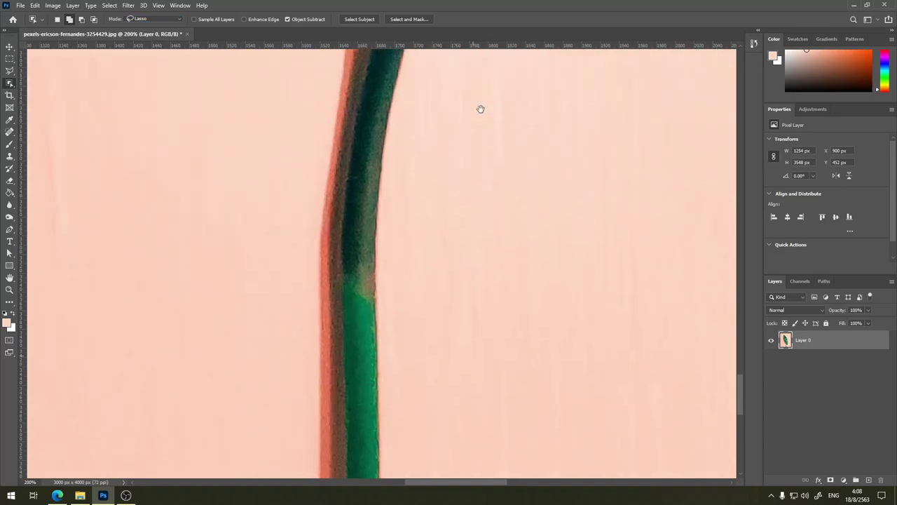
{"action": "mouse_move", "coordinate": [442, 336]}
{"action": "left_mouse_down"}
{"action": "mouse_move", "coordinate": [467, 165]}
{"action": "mouse_move", "coordinate": [423, 210]}
{"action": "mouse_move", "coordinate": [395, 214]}
{"action": "left_mouse_up"}
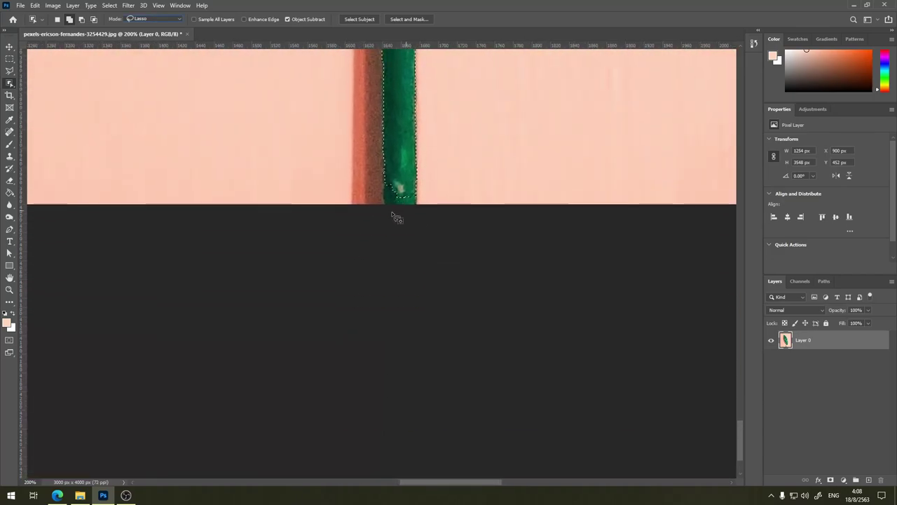
{"action": "mouse_move", "coordinate": [413, 186]}
{"action": "left_mouse_down"}
{"action": "mouse_move", "coordinate": [419, 201]}
{"action": "mouse_move", "coordinate": [404, 223]}
{"action": "left_mouse_up"}
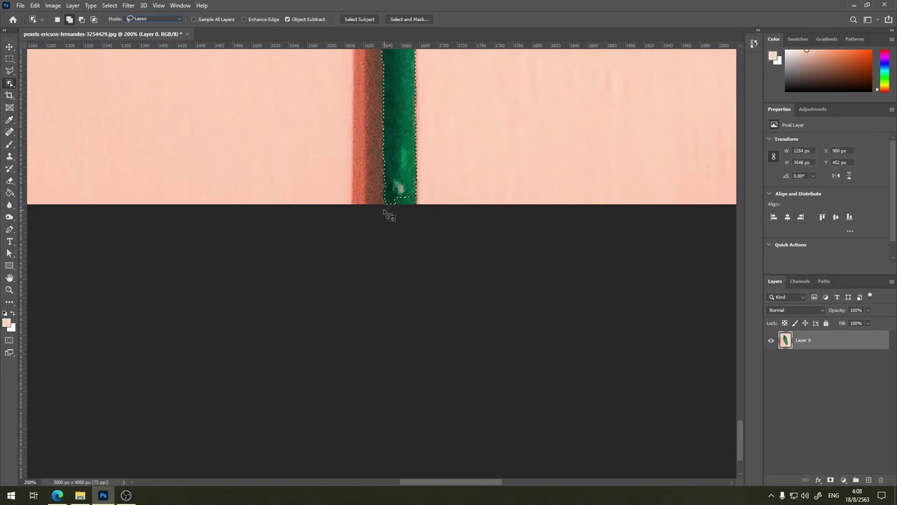
{"action": "key", "text": "ctrl+minus"}
{"action": "key", "text": "ctrl+minus"}
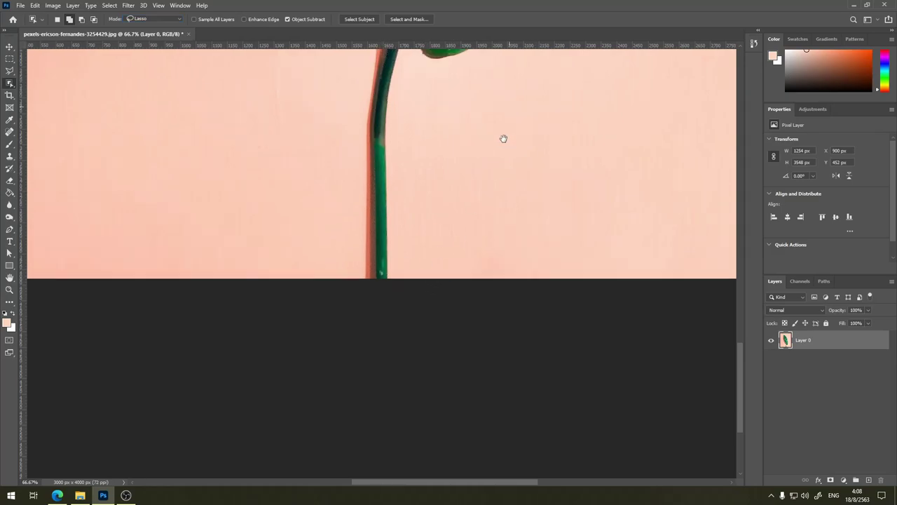
{"action": "scroll", "coordinate": [503, 139], "scroll_direction": "up", "scroll_amount": 10}
{"action": "key", "text": "ctrl+minus"}
{"action": "key", "text": "ctrl+minus"}
{"action": "key", "text": "ctrl+minus"}
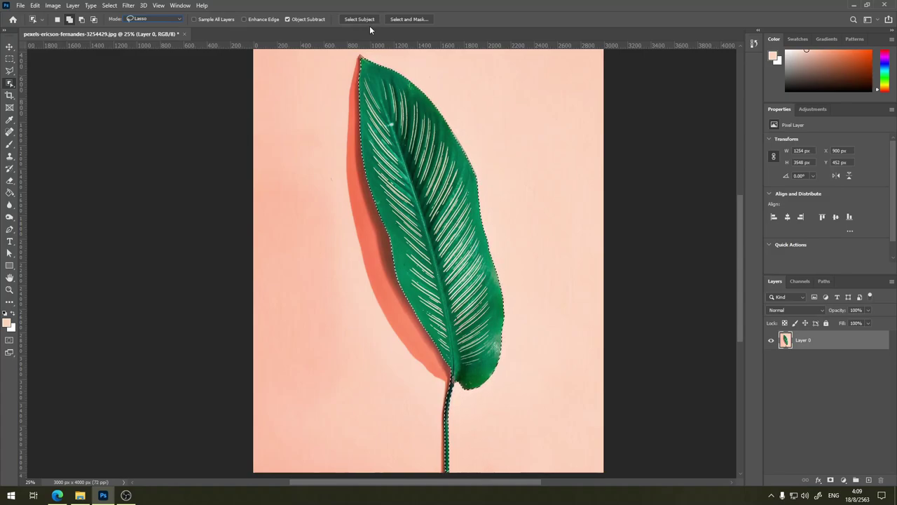
Step: Drop the old selection and run Select Subject with the Object Selection Tool
{"action": "right_click", "coordinate": [13, 84]}
{"action": "left_click", "coordinate": [56, 101]}
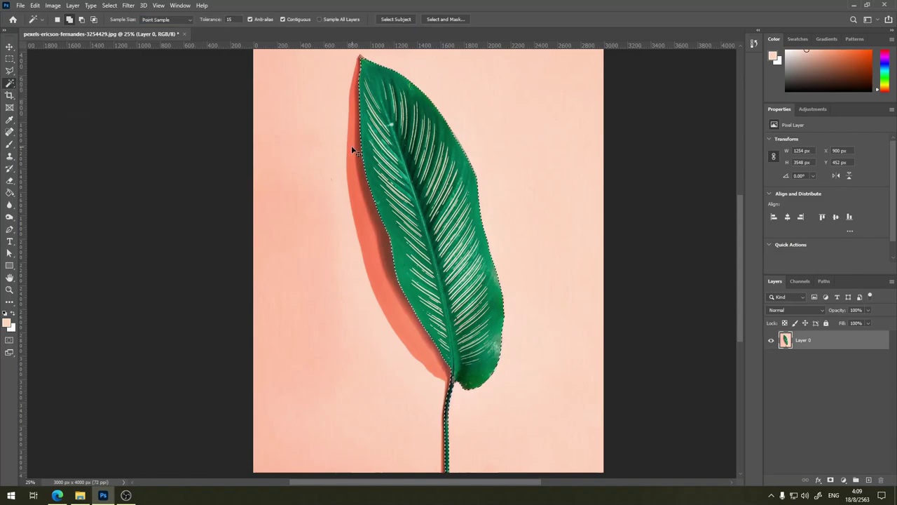
{"action": "key", "text": "ctrl+d"}
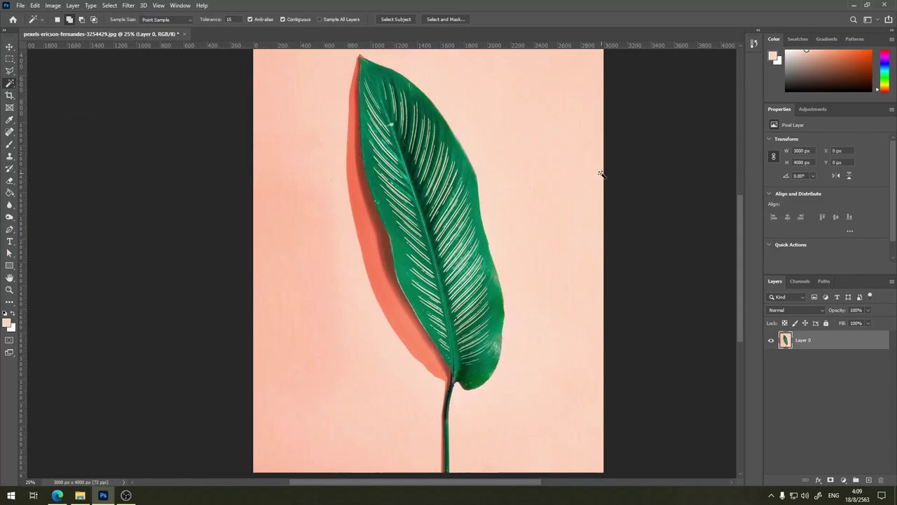
{"action": "key", "text": "ctrl+minus"}
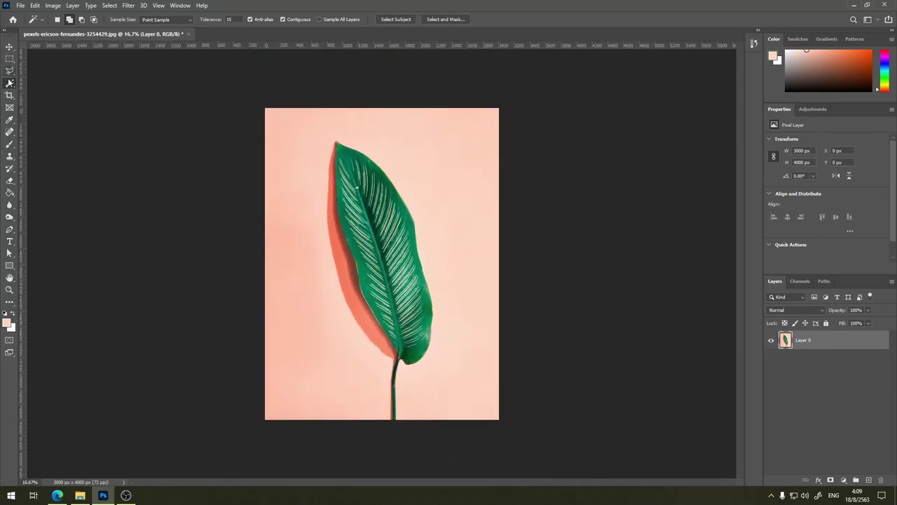
{"action": "right_click", "coordinate": [10, 84]}
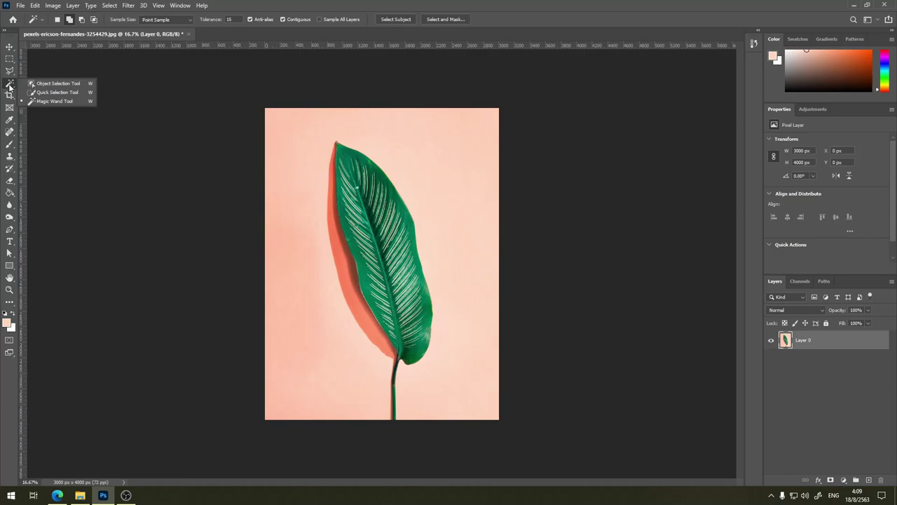
{"action": "left_click", "coordinate": [57, 84]}
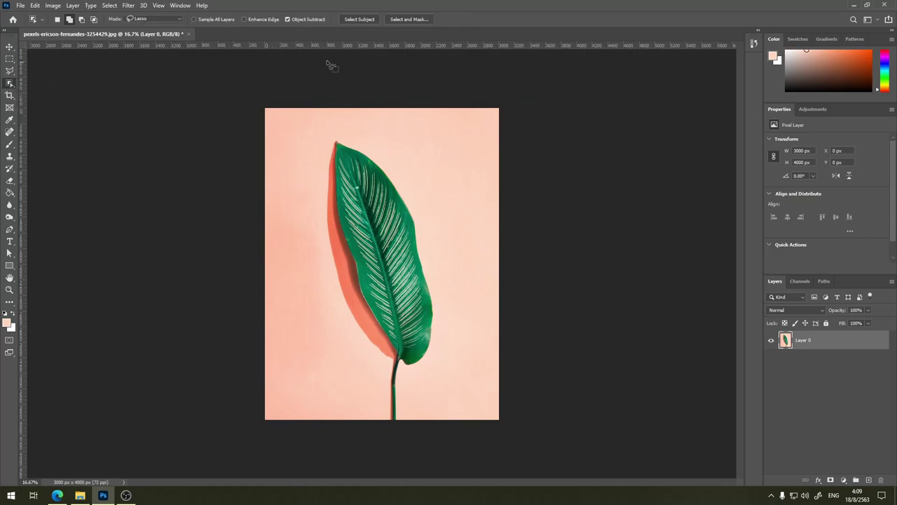
{"action": "left_click", "coordinate": [360, 19]}
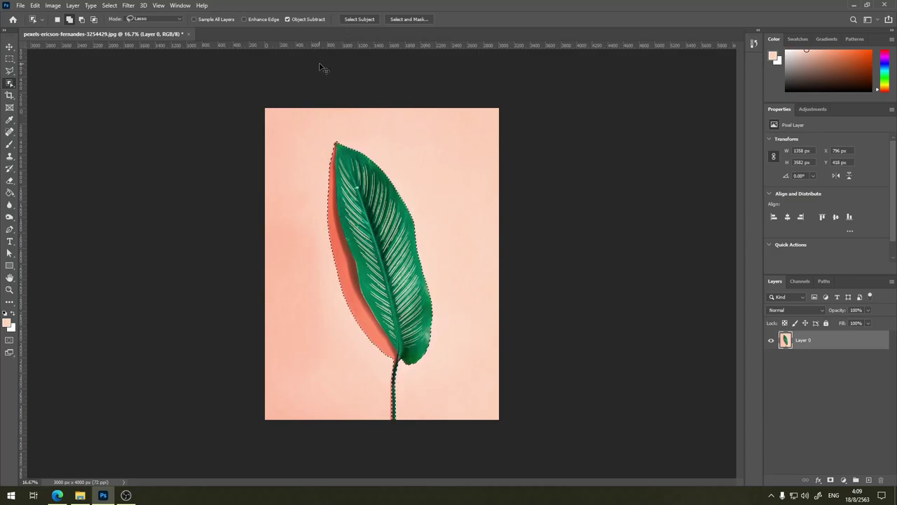
Step: Inspect the subject selection, clear it, and run Select Subject again
{"action": "key", "text": "ctrl+plus"}
{"action": "key", "text": "ctrl+plus"}
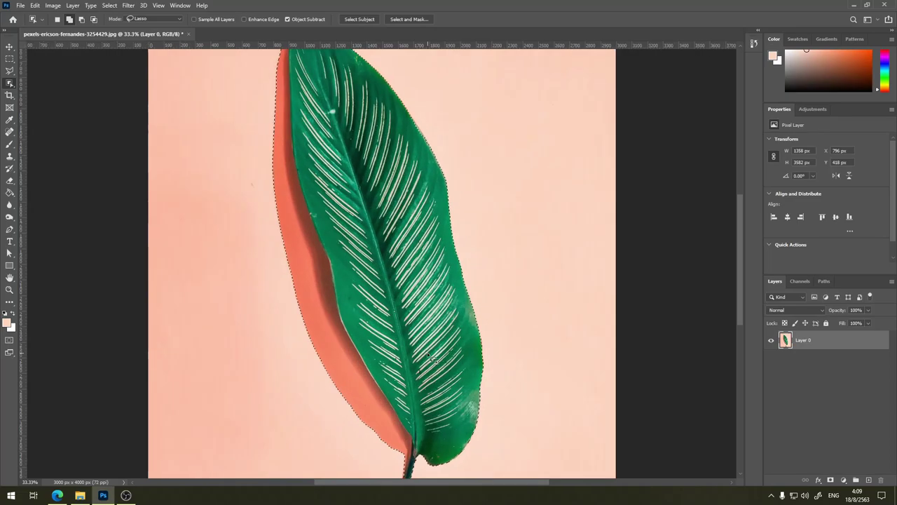
{"action": "left_click_drag", "start_coordinate": [428, 358], "coordinate": [467, 400]}
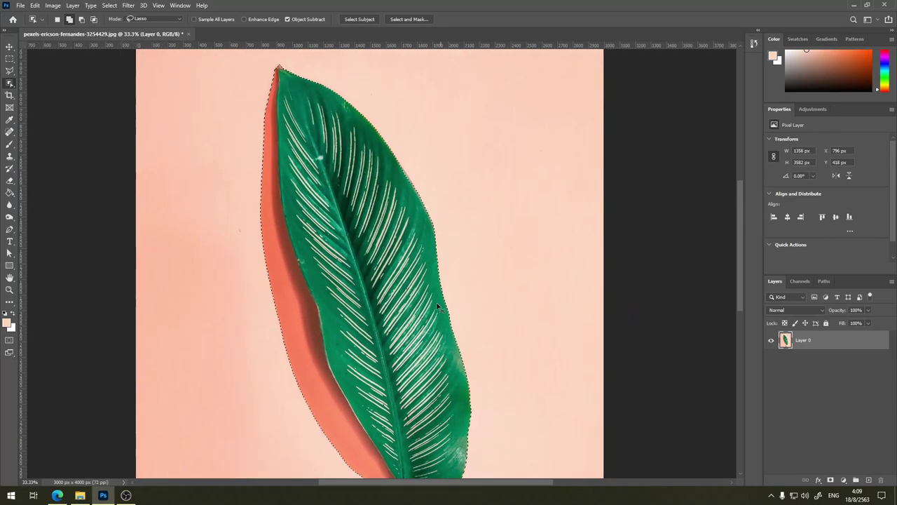
{"action": "key", "text": "ctrl+d"}
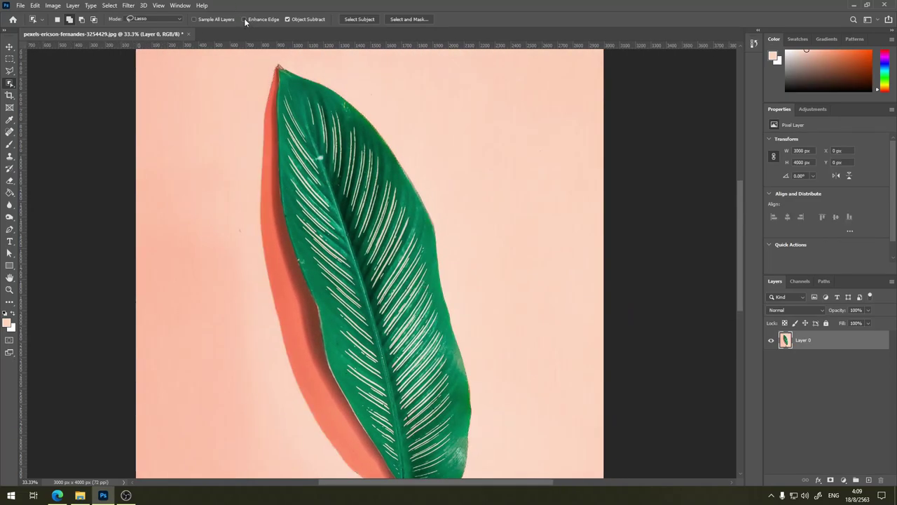
{"action": "left_click", "coordinate": [359, 19]}
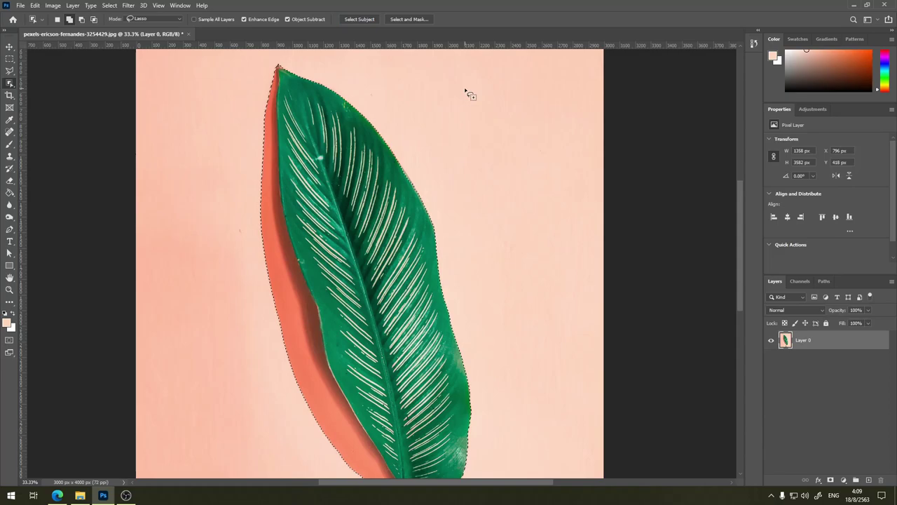
{"action": "left_click_drag", "start_coordinate": [500, 276], "coordinate": [521, 145]}
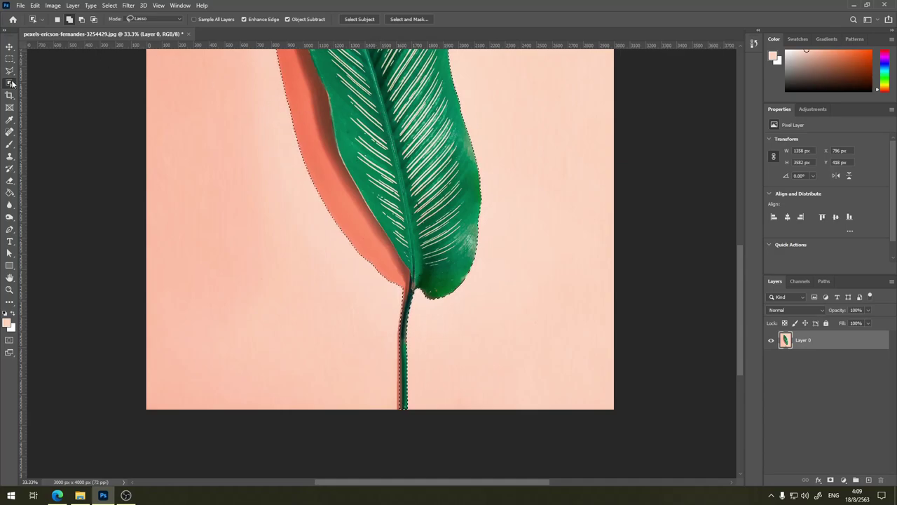
Step: In Subtract mode, trace the shadow off the leaf's left edge and tip
{"action": "left_click", "coordinate": [81, 18]}
{"action": "mouse_move", "coordinate": [251, 73]}
{"action": "left_mouse_down"}
{"action": "mouse_move", "coordinate": [342, 205]}
{"action": "mouse_move", "coordinate": [280, 134]}
{"action": "left_mouse_up"}
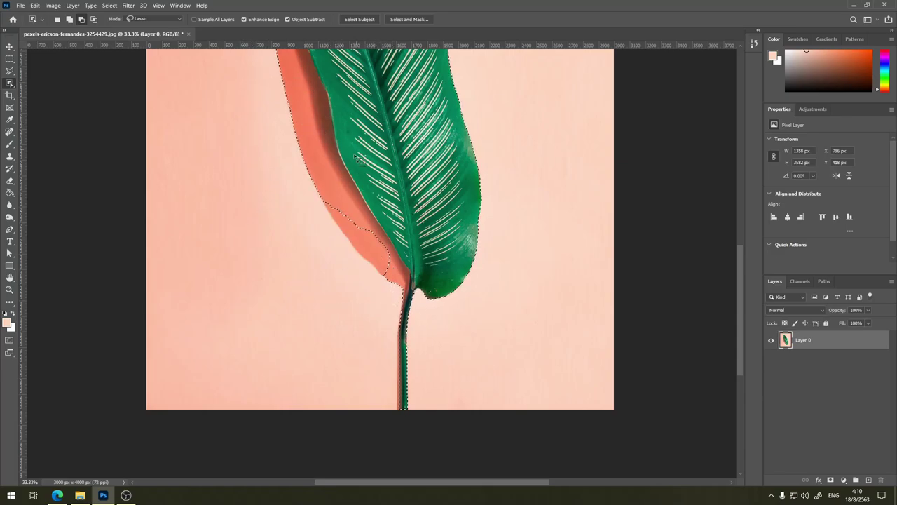
{"action": "scroll", "coordinate": [367, 187], "scroll_direction": "up", "scroll_amount": 3}
{"action": "scroll", "coordinate": [313, 126], "scroll_direction": "left", "scroll_amount": 2}
{"action": "mouse_move", "coordinate": [320, 102]}
{"action": "left_mouse_down"}
{"action": "mouse_move", "coordinate": [421, 300]}
{"action": "mouse_move", "coordinate": [312, 93]}
{"action": "mouse_move", "coordinate": [319, 101]}
{"action": "left_mouse_up"}
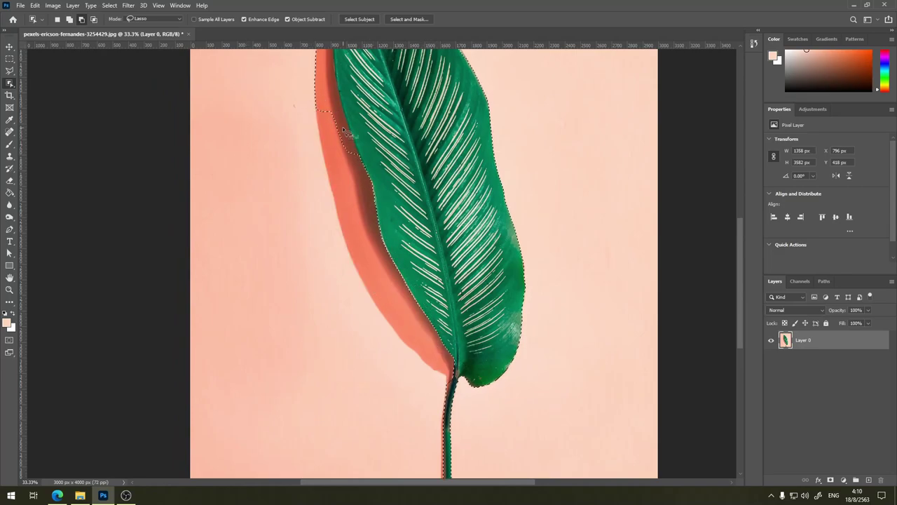
{"action": "left_click_drag", "start_coordinate": [429, 257], "coordinate": [492, 468]}
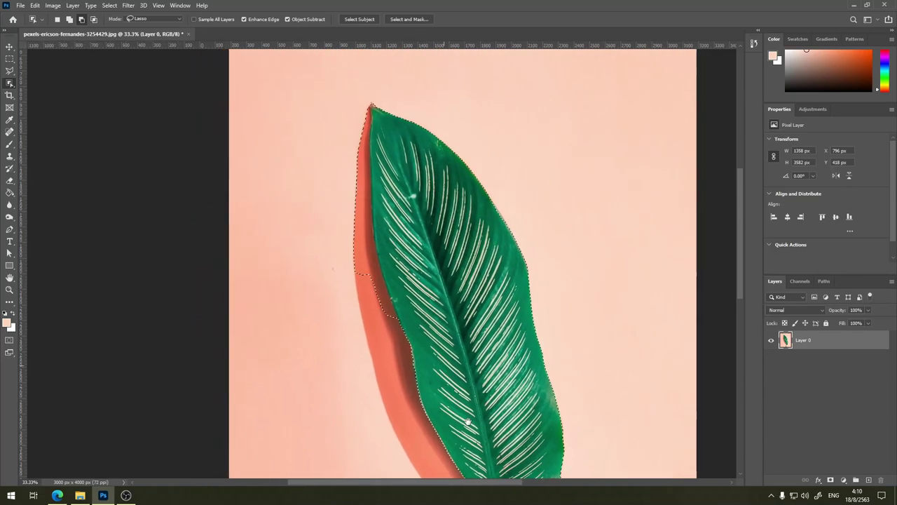
{"action": "mouse_move", "coordinate": [378, 146]}
{"action": "left_mouse_down"}
{"action": "mouse_move", "coordinate": [393, 144]}
{"action": "mouse_move", "coordinate": [427, 403]}
{"action": "mouse_move", "coordinate": [371, 211]}
{"action": "mouse_move", "coordinate": [380, 147]}
{"action": "mouse_move", "coordinate": [395, 150]}
{"action": "left_mouse_up"}
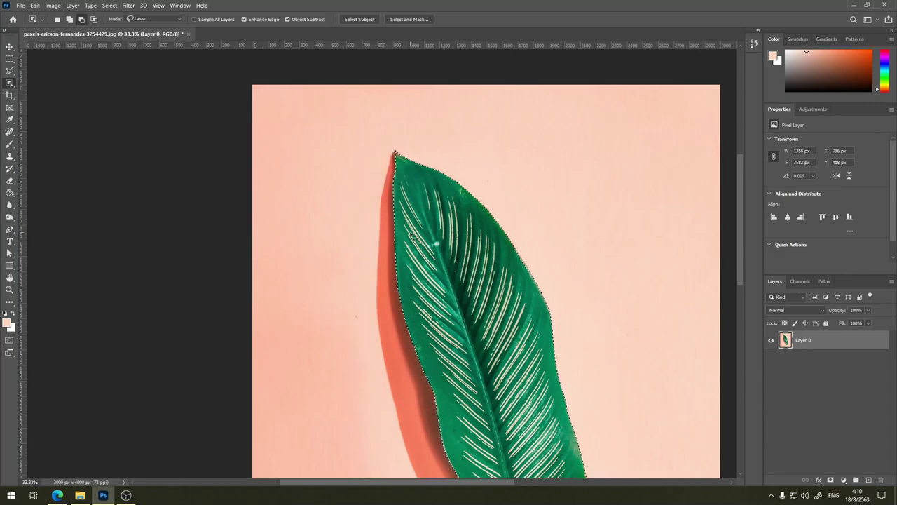
Step: Trace along the stem's left edge and bottom to subtract the shadow beside it
{"action": "left_click_drag", "start_coordinate": [442, 337], "coordinate": [417, 273]}
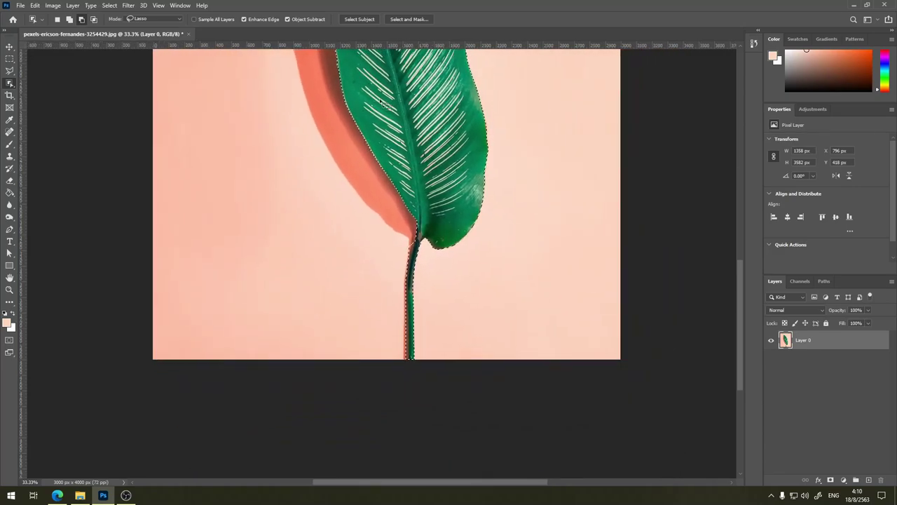
{"action": "scroll", "coordinate": [412, 243], "scroll_direction": "up", "scroll_amount": 1}
{"action": "scroll", "coordinate": [413, 242], "scroll_direction": "up", "scroll_amount": 1}
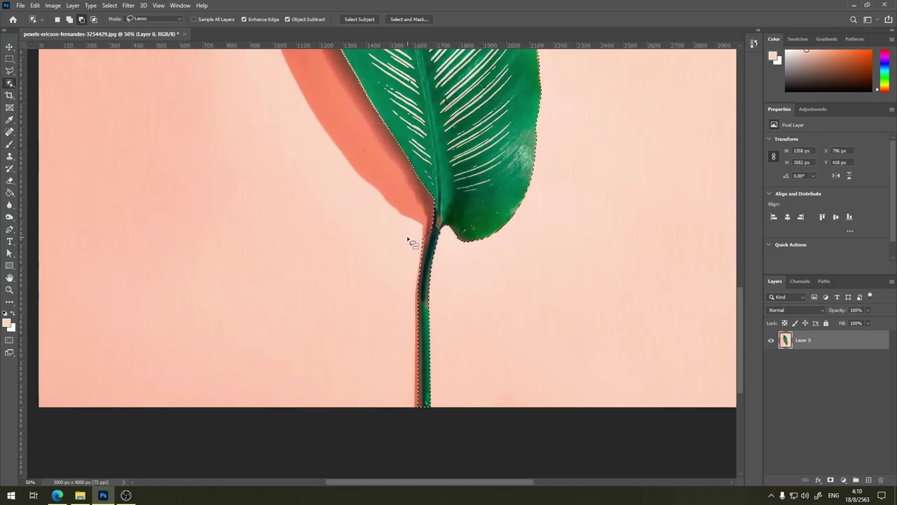
{"action": "left_click_drag", "start_coordinate": [428, 241], "coordinate": [414, 321]}
{"action": "left_click_drag", "start_coordinate": [404, 326], "coordinate": [429, 238]}
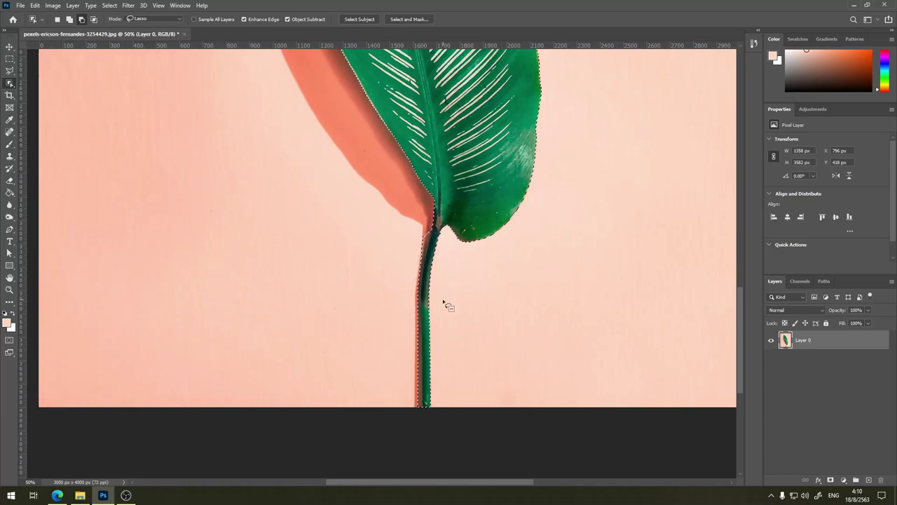
{"action": "scroll", "coordinate": [420, 241], "scroll_direction": "up", "scroll_amount": 1}
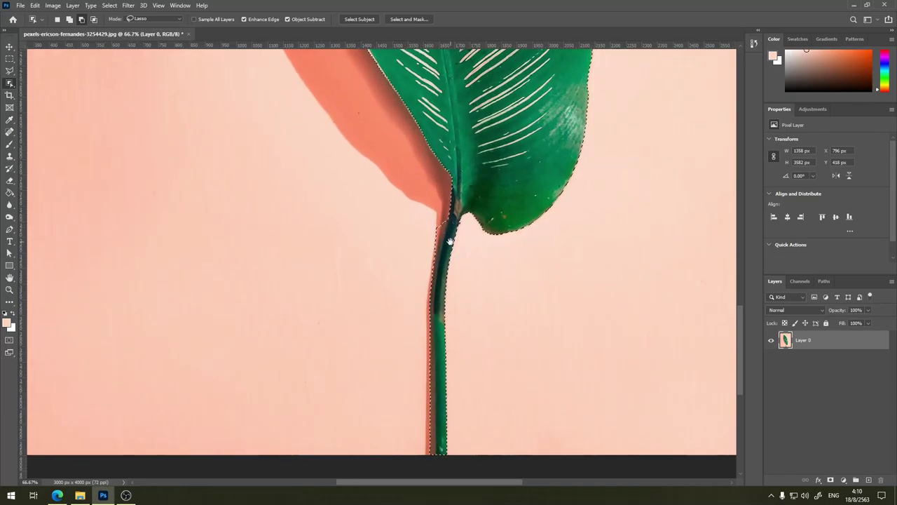
{"action": "mouse_move", "coordinate": [451, 242]}
{"action": "left_mouse_down"}
{"action": "mouse_move", "coordinate": [442, 200]}
{"action": "mouse_move", "coordinate": [431, 280]}
{"action": "left_mouse_up"}
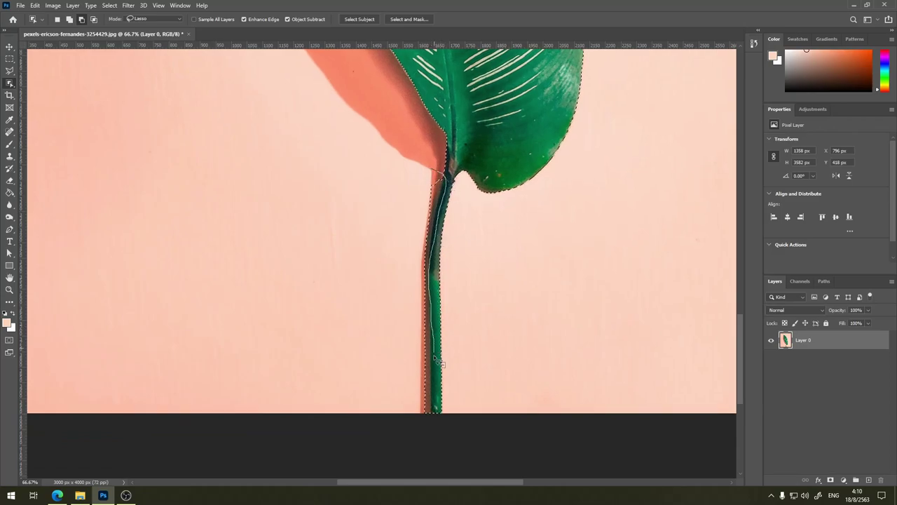
{"action": "mouse_move", "coordinate": [435, 361]}
{"action": "left_mouse_down"}
{"action": "mouse_move", "coordinate": [435, 420]}
{"action": "mouse_move", "coordinate": [376, 341]}
{"action": "mouse_move", "coordinate": [416, 196]}
{"action": "mouse_move", "coordinate": [433, 171]}
{"action": "left_mouse_up"}
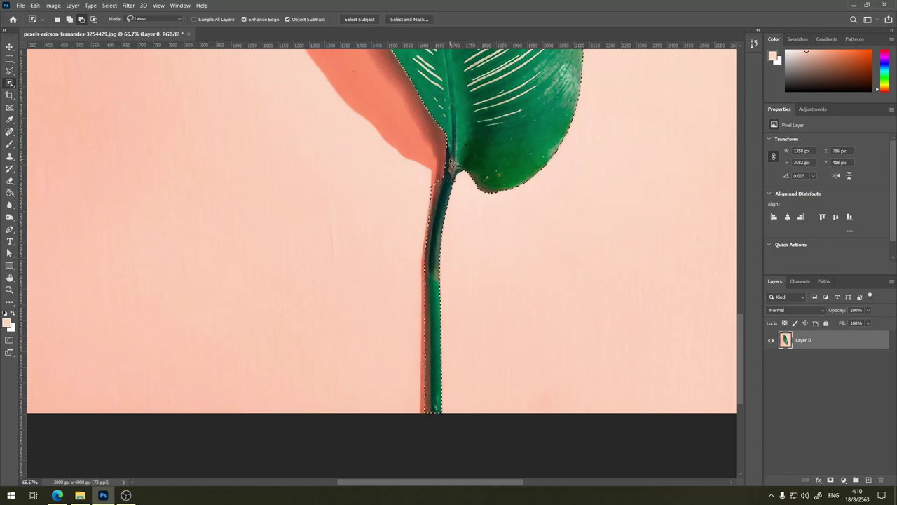
Step: Cut the pink strip left of the stem out with the Polygonal Lasso in Subtract mode
{"action": "left_click", "coordinate": [13, 62]}
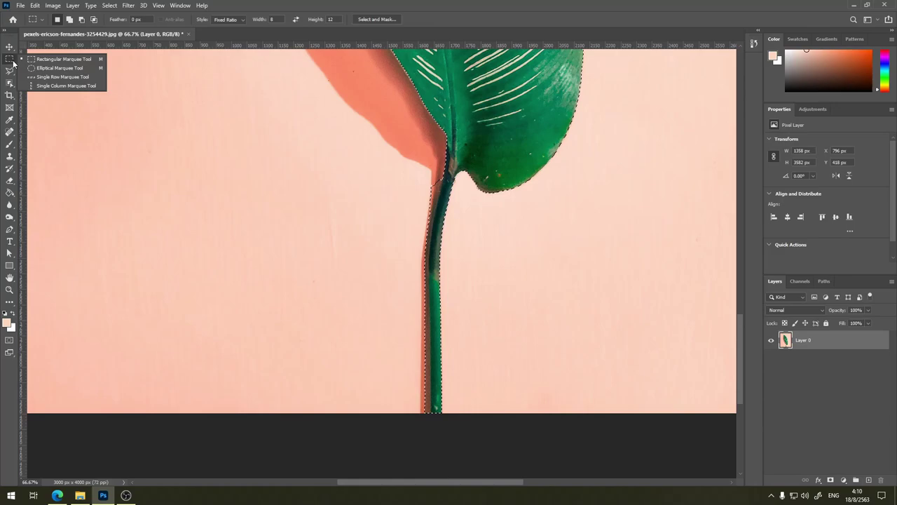
{"action": "left_click", "coordinate": [10, 72]}
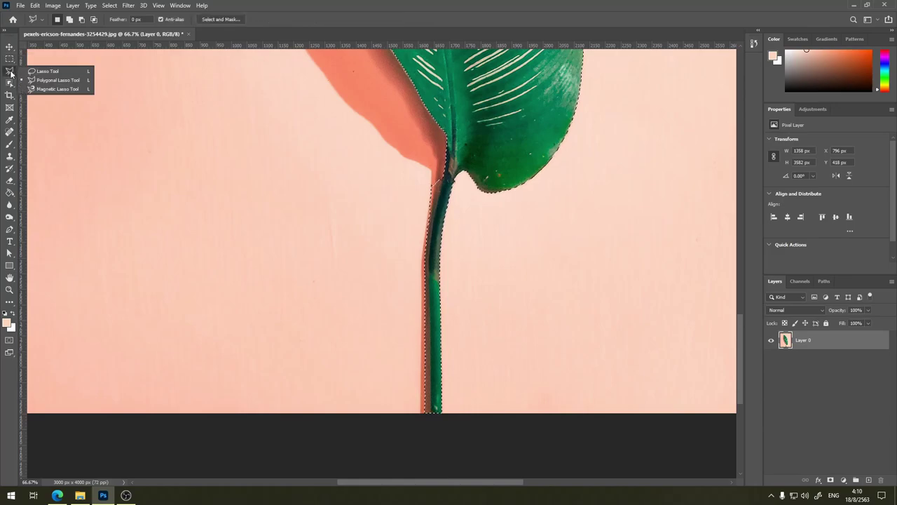
{"action": "left_click", "coordinate": [47, 81]}
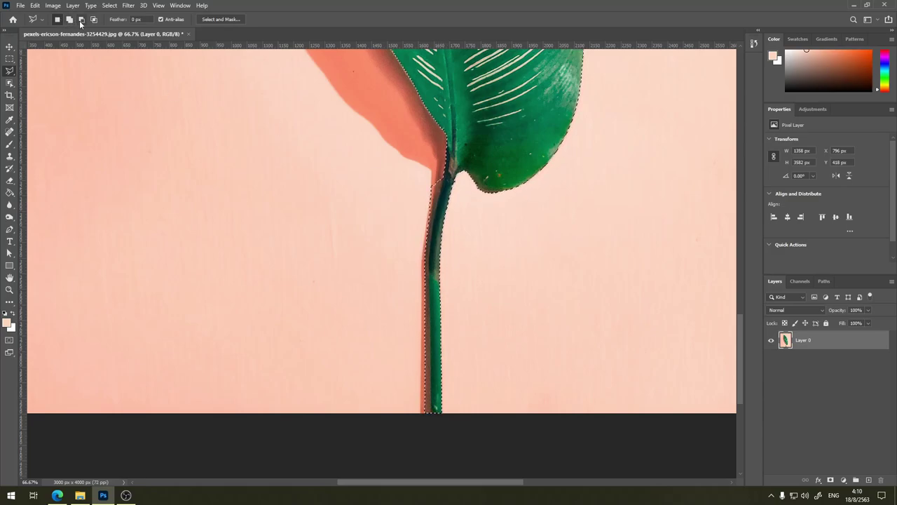
{"action": "left_click", "coordinate": [82, 19]}
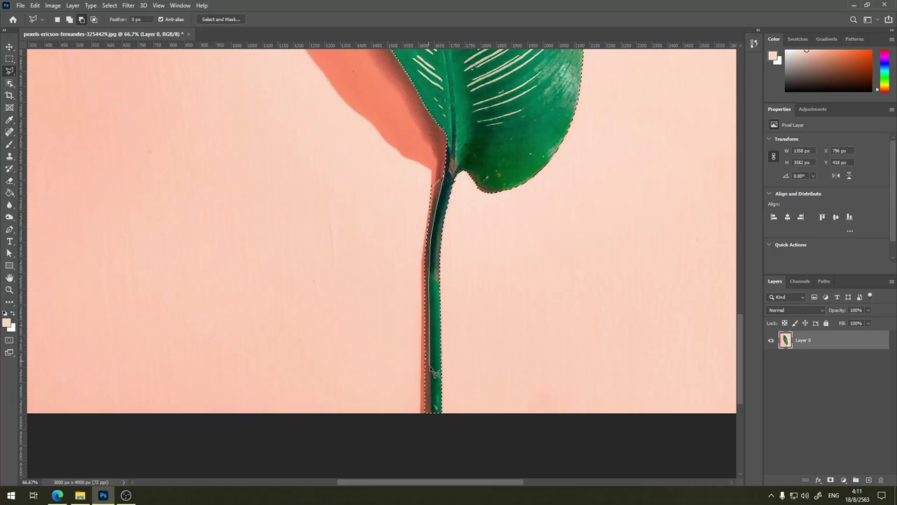
{"action": "left_click", "coordinate": [432, 419]}
{"action": "left_click", "coordinate": [383, 436]}
{"action": "left_click", "coordinate": [352, 256]}
{"action": "left_click", "coordinate": [396, 163]}
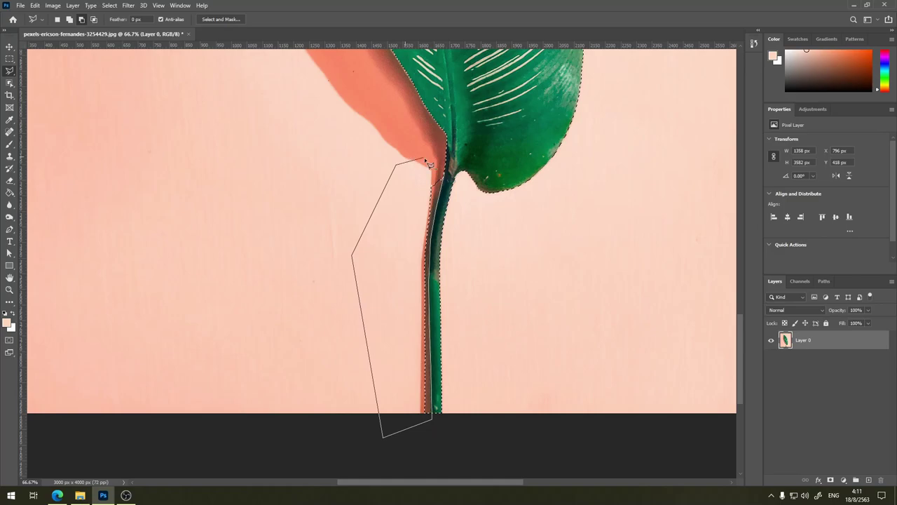
{"action": "left_click", "coordinate": [424, 159]}
{"action": "double_click", "coordinate": [450, 183]}
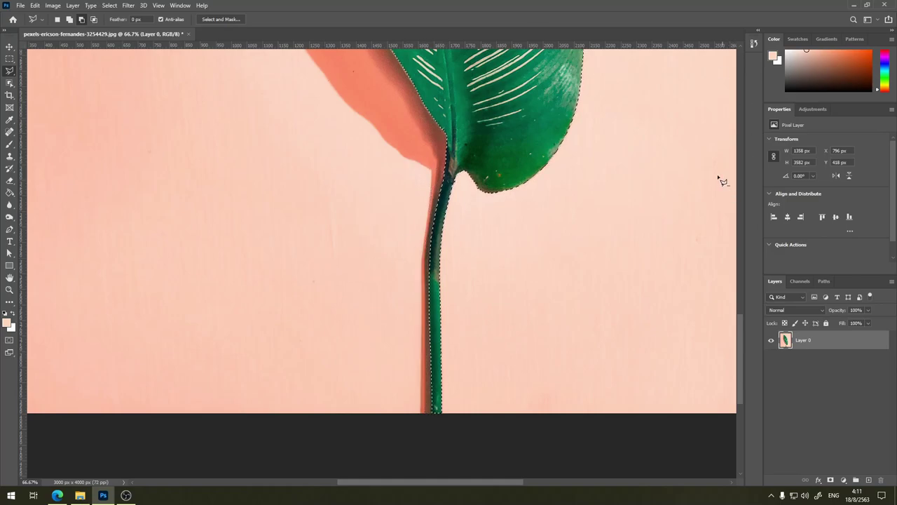
{"action": "left_click_drag", "start_coordinate": [593, 96], "coordinate": [550, 172]}
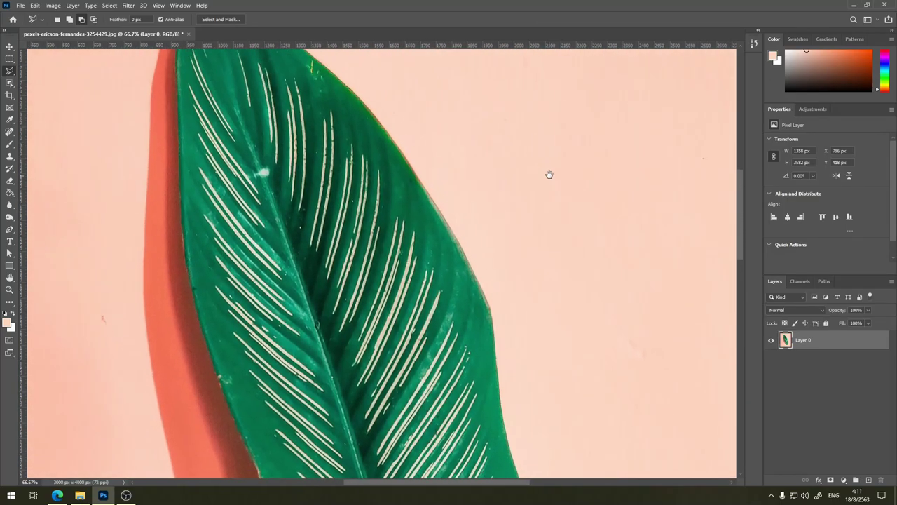
Step: Turn the leaf selection into a layer mask and zoom out to fit the document
{"action": "key", "text": "ctrl+minus"}
{"action": "key", "text": "ctrl+minus"}
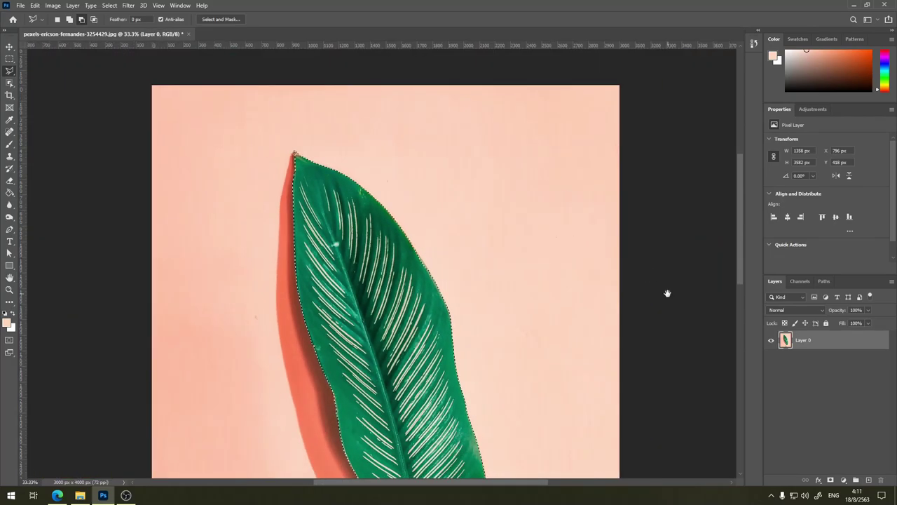
{"action": "left_click_drag", "start_coordinate": [550, 214], "coordinate": [616, 105]}
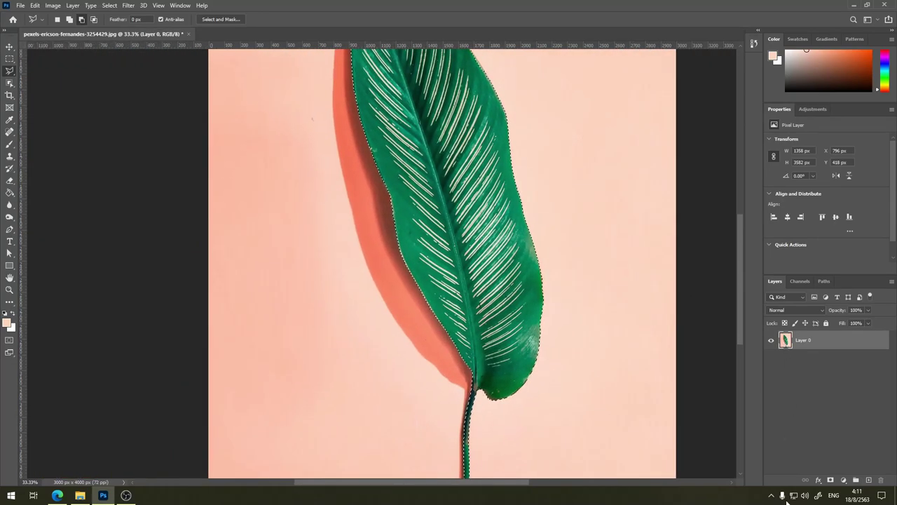
{"action": "left_click", "coordinate": [830, 481]}
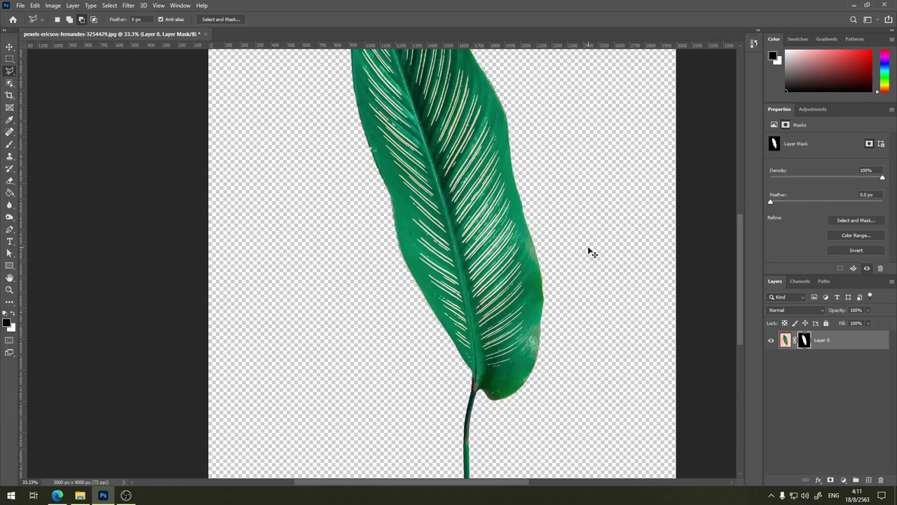
{"action": "key", "text": "ctrl+minus"}
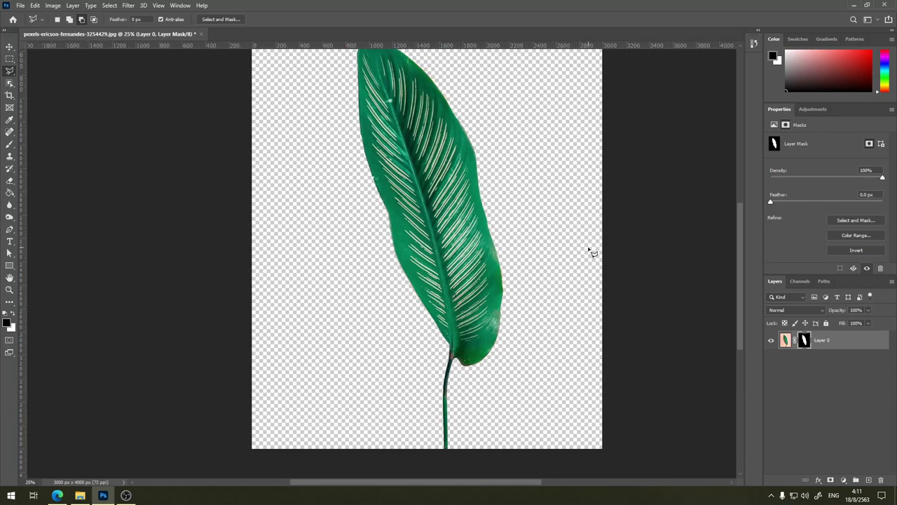
{"action": "key", "text": "ctrl+minus"}
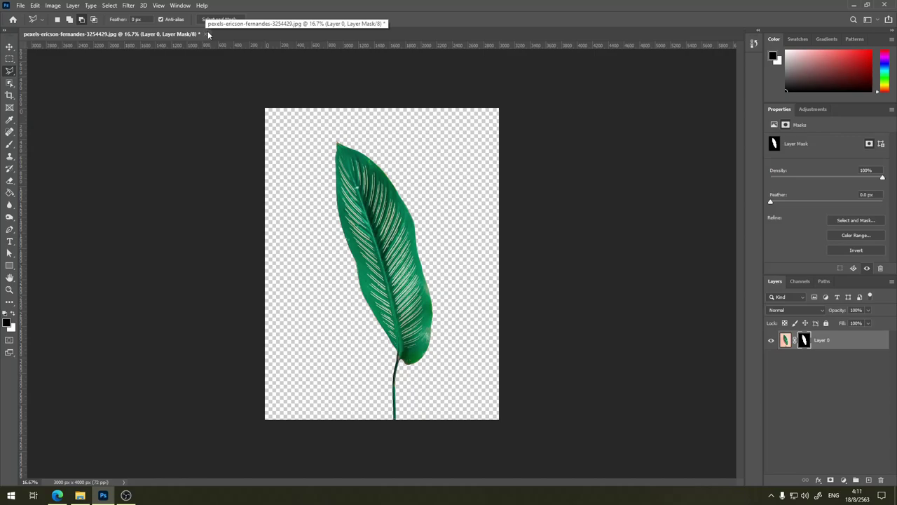
Step: Open pexels-pixabay-415829.jpg from the New folder in File Explorer into Photoshop
{"action": "left_click", "coordinate": [80, 495]}
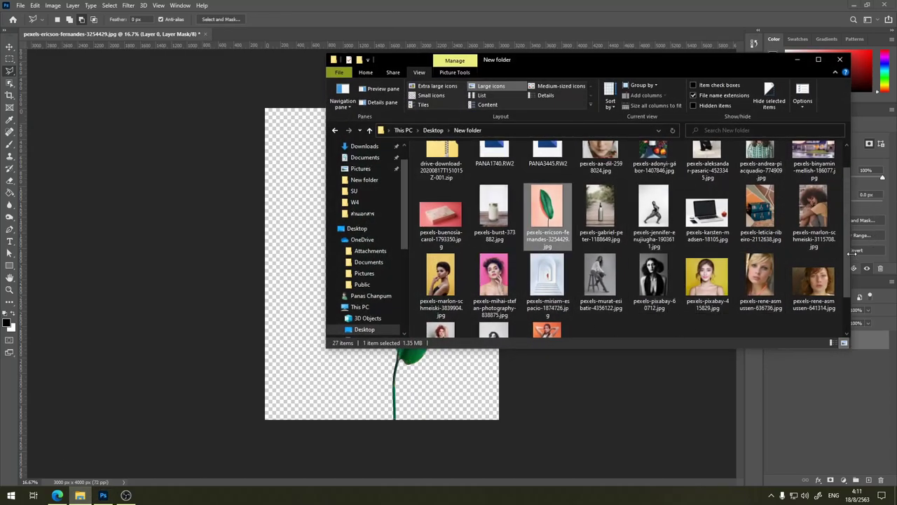
{"action": "left_click_drag", "start_coordinate": [847, 254], "coordinate": [846, 269]}
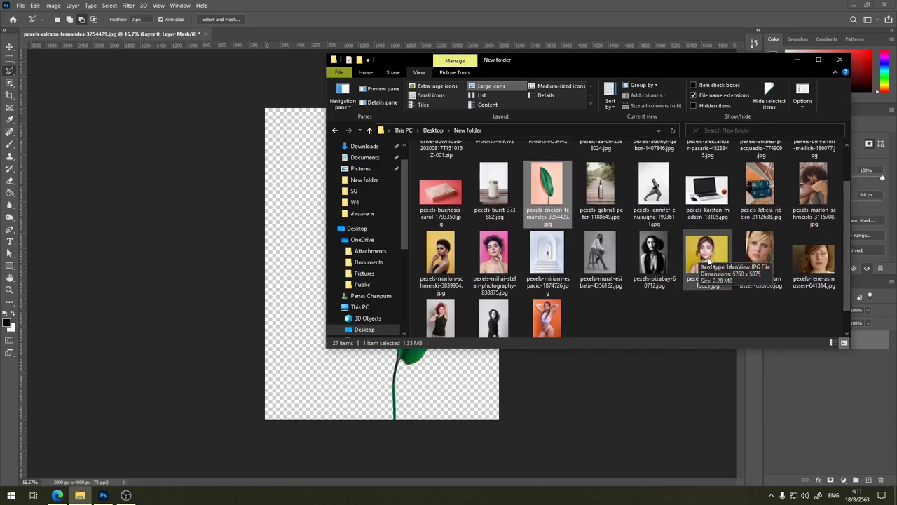
{"action": "left_click", "coordinate": [699, 259]}
{"action": "left_click", "coordinate": [810, 413]}
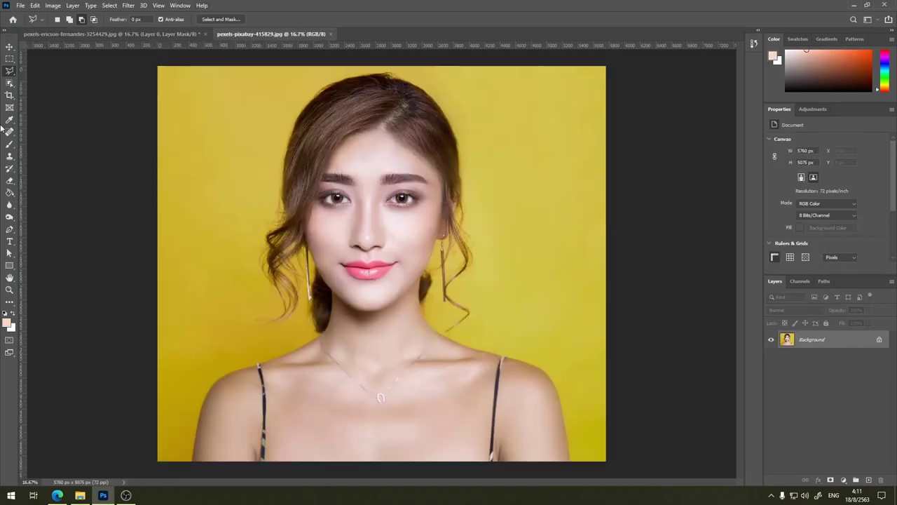
Step: Select the woman as the subject, add a layer mask, and check the curly hair edges
{"action": "left_click", "coordinate": [11, 83]}
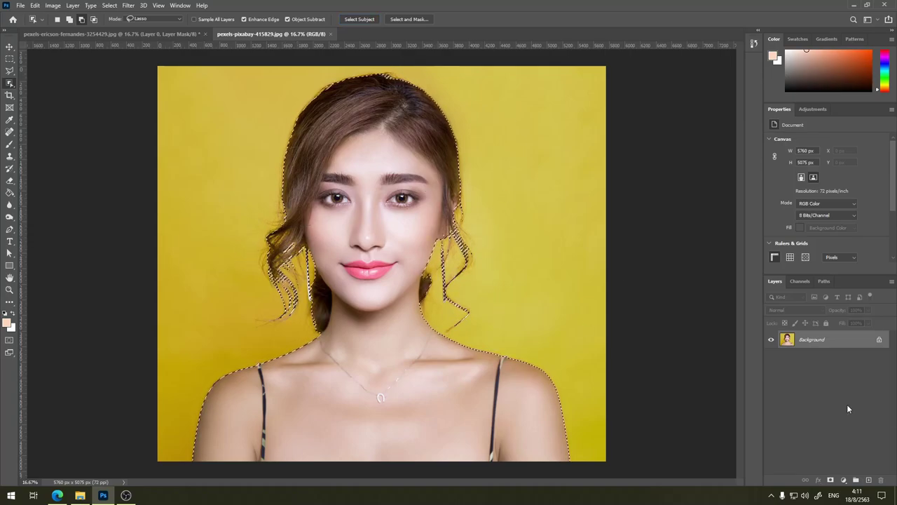
{"action": "left_click", "coordinate": [831, 480]}
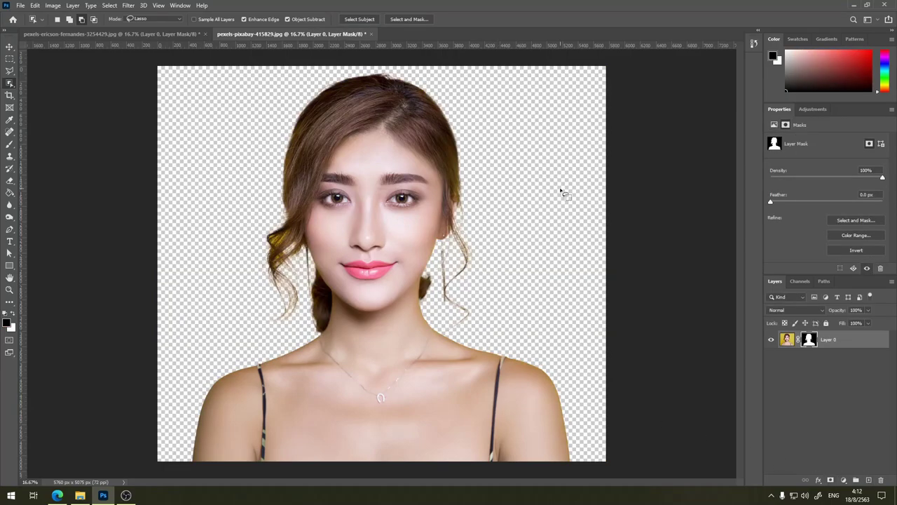
{"action": "key", "text": "ctrl+plus"}
{"action": "key", "text": "ctrl+plus"}
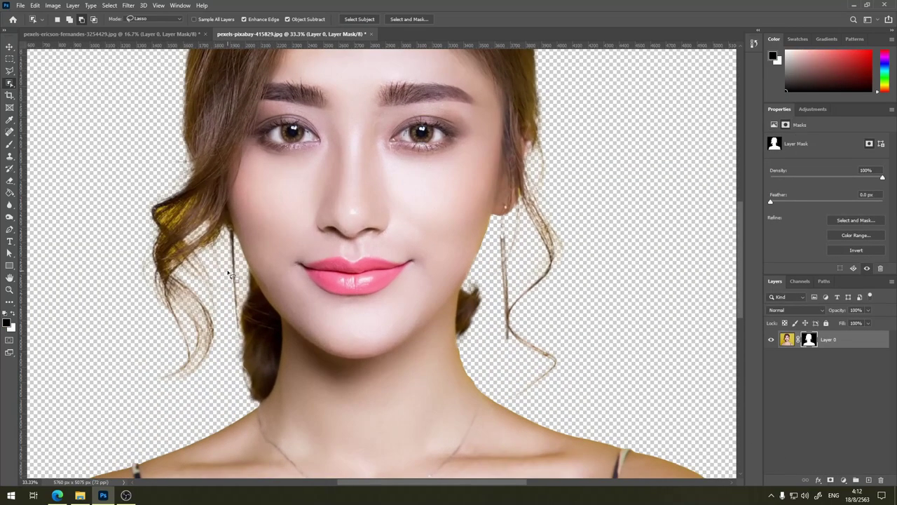
{"action": "scroll", "coordinate": [337, 334], "scroll_direction": "left", "scroll_amount": 3}
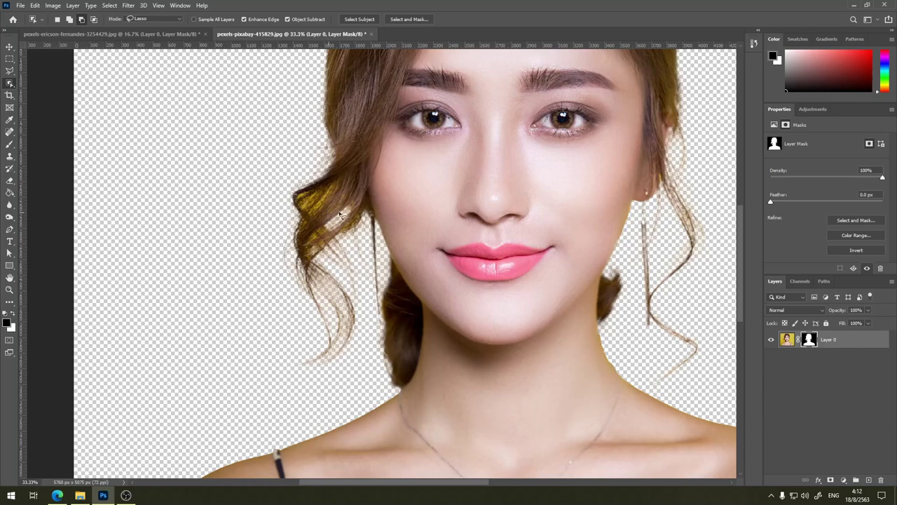
{"action": "mouse_move", "coordinate": [413, 304]}
{"action": "left_mouse_down"}
{"action": "mouse_move", "coordinate": [345, 189]}
{"action": "mouse_move", "coordinate": [307, 173]}
{"action": "mouse_move", "coordinate": [185, 295]}
{"action": "mouse_move", "coordinate": [200, 308]}
{"action": "mouse_move", "coordinate": [341, 340]}
{"action": "left_mouse_up"}
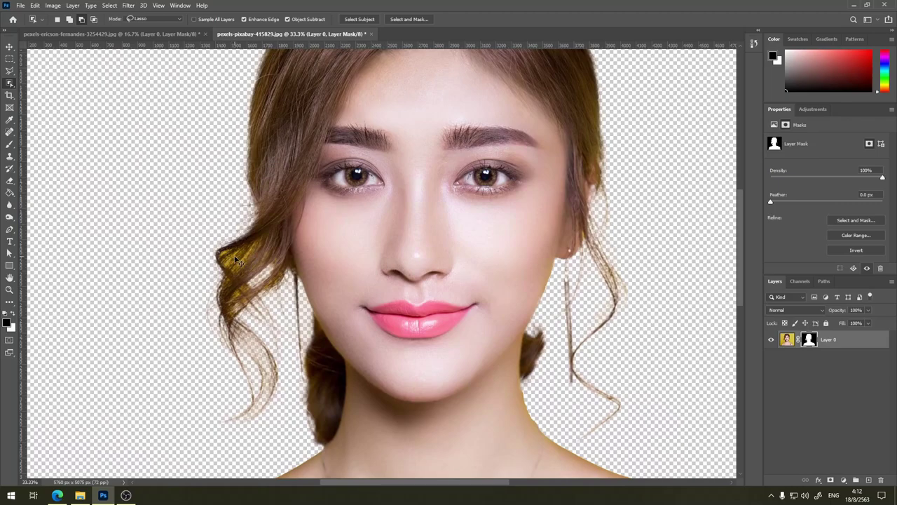
{"action": "key", "text": "ctrl+minus"}
{"action": "key", "text": "ctrl+minus"}
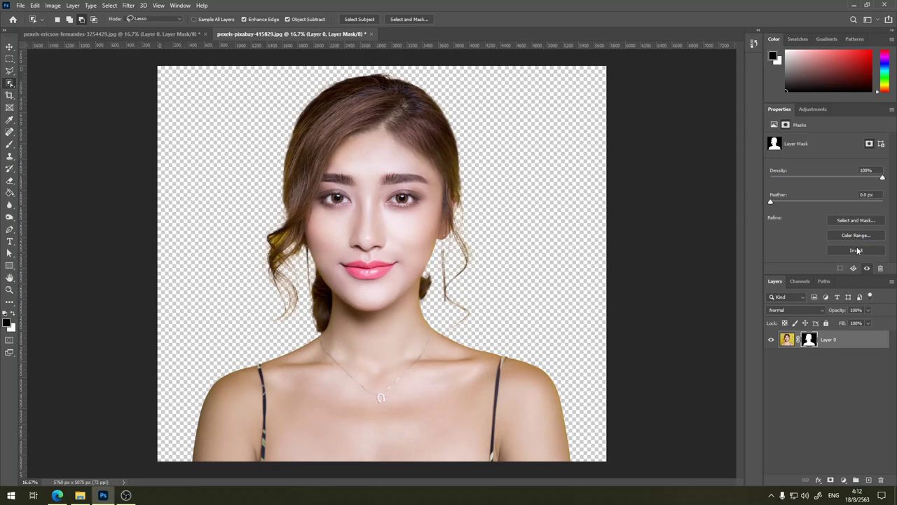
{"action": "left_click", "coordinate": [860, 236]}
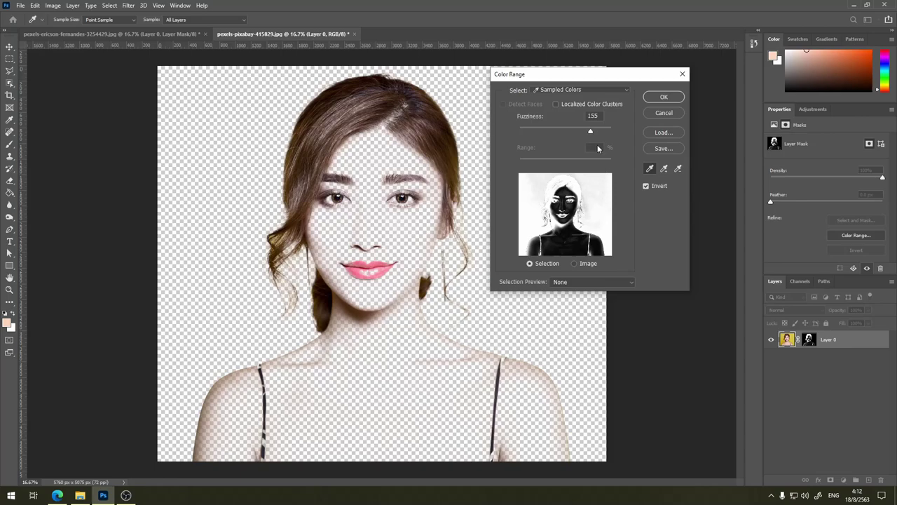
{"action": "left_click", "coordinate": [658, 115]}
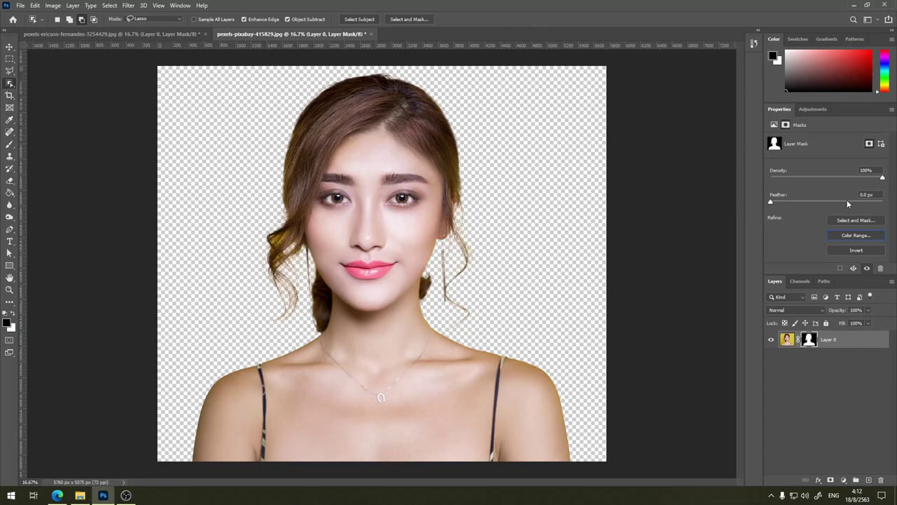
Step: Open Select and Mask on the portrait and try the Onion Skin, On Layers and Overlay view modes
{"action": "left_click", "coordinate": [855, 220]}
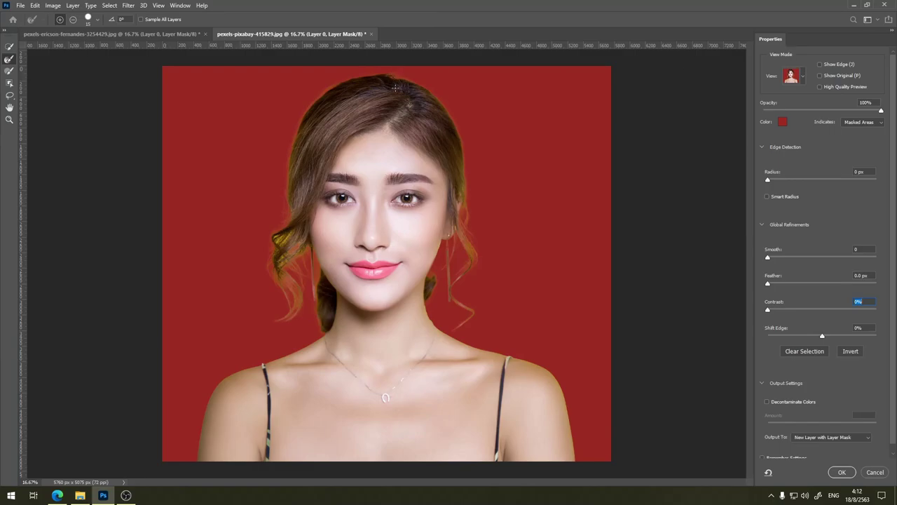
{"action": "left_click", "coordinate": [805, 78]}
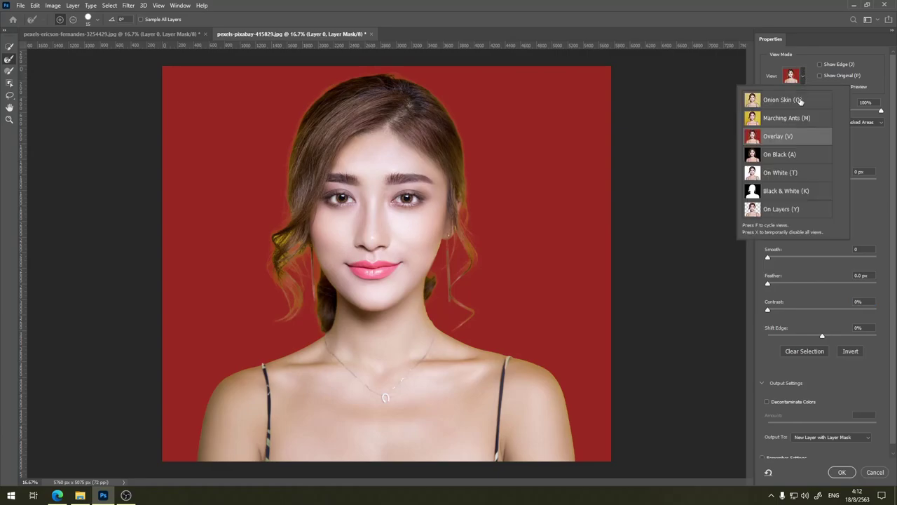
{"action": "left_click", "coordinate": [799, 101]}
{"action": "left_click", "coordinate": [804, 75]}
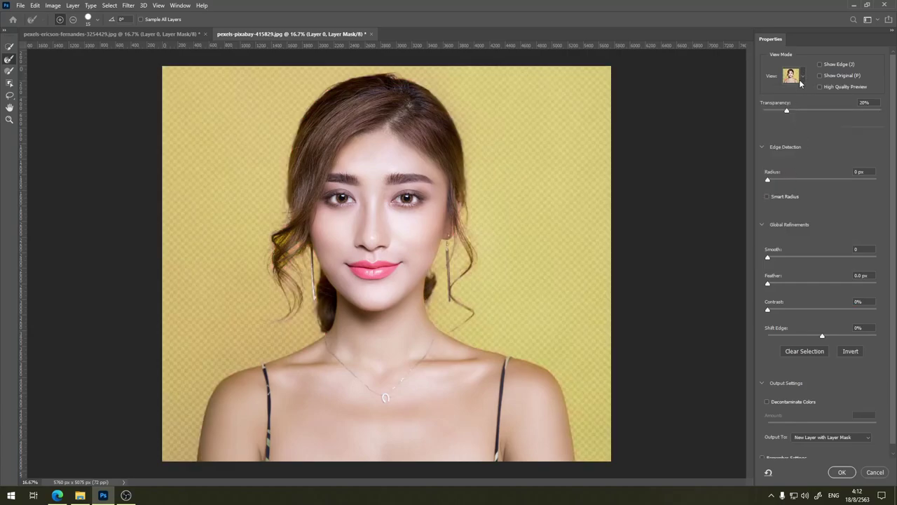
{"action": "left_click", "coordinate": [801, 80]}
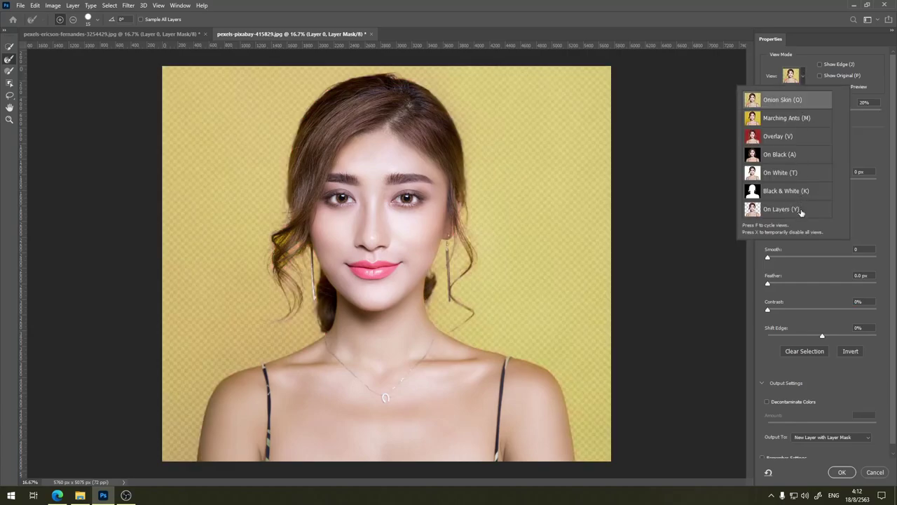
{"action": "left_click", "coordinate": [801, 210]}
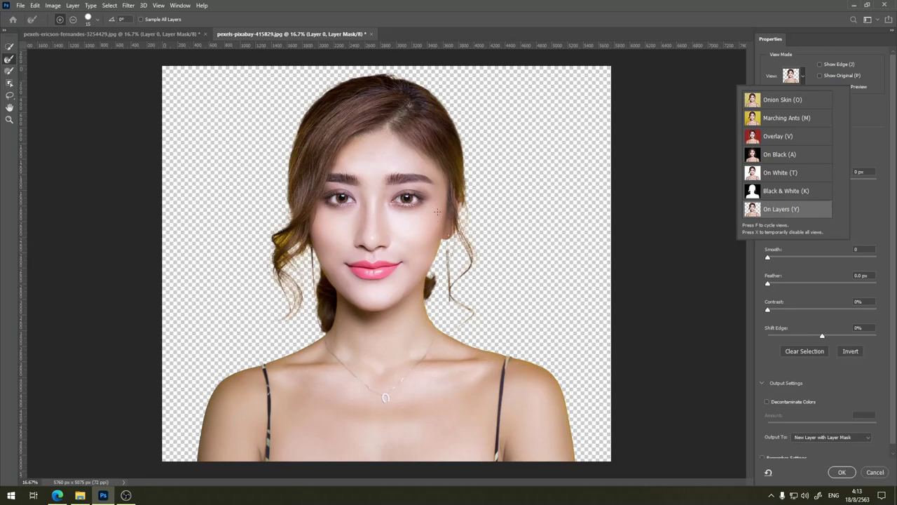
{"action": "left_click", "coordinate": [783, 137]}
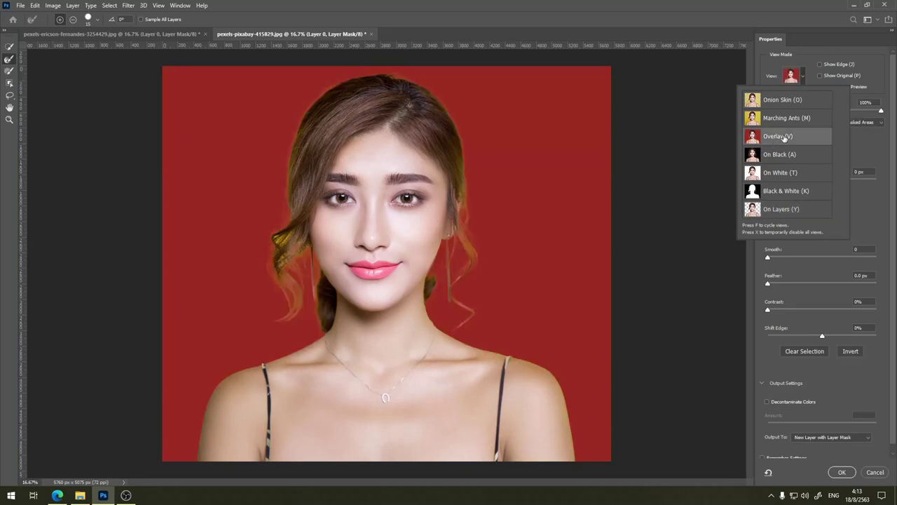
{"action": "left_click", "coordinate": [886, 143]}
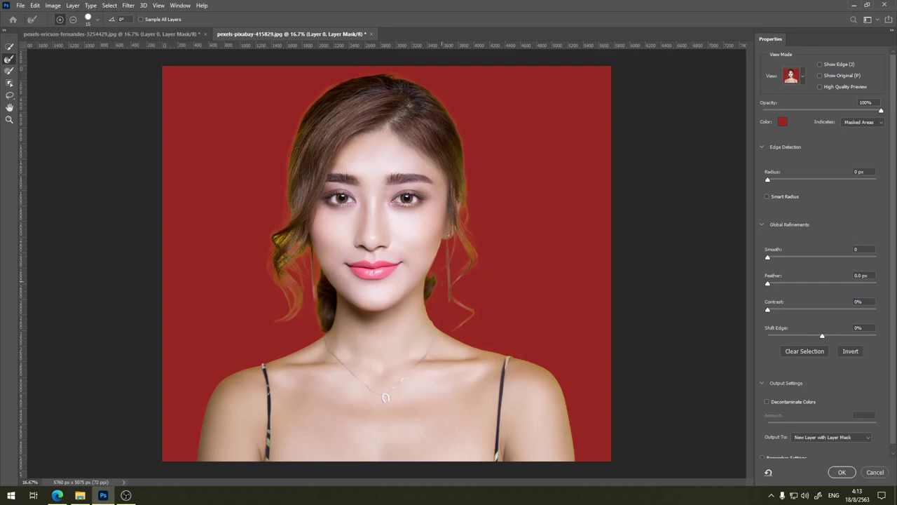
Step: Preview Marching Ants, toggle Show Edge on and off, and enable High Quality Preview
{"action": "left_click", "coordinate": [804, 77]}
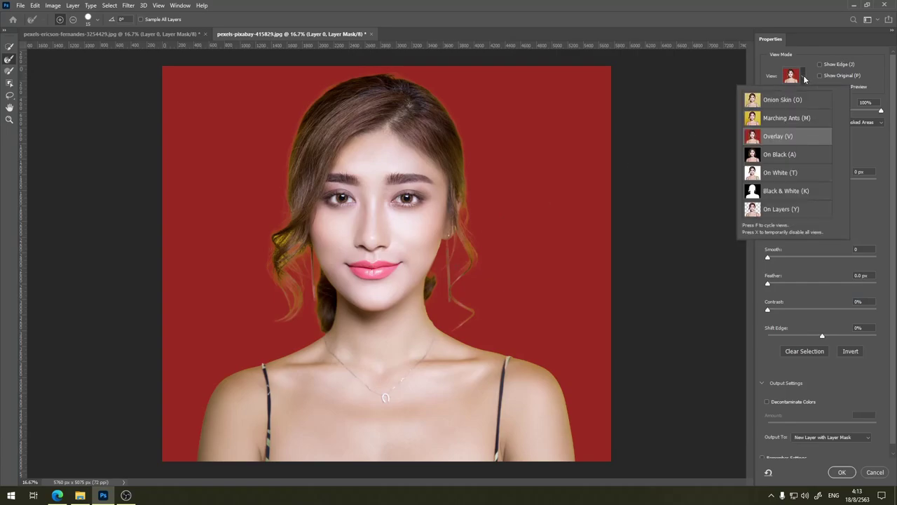
{"action": "left_click", "coordinate": [799, 100]}
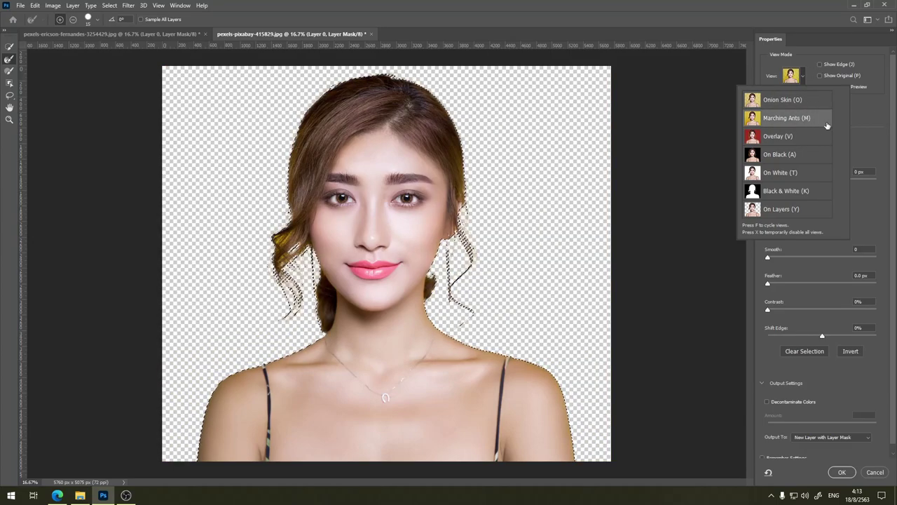
{"action": "left_click", "coordinate": [865, 137]}
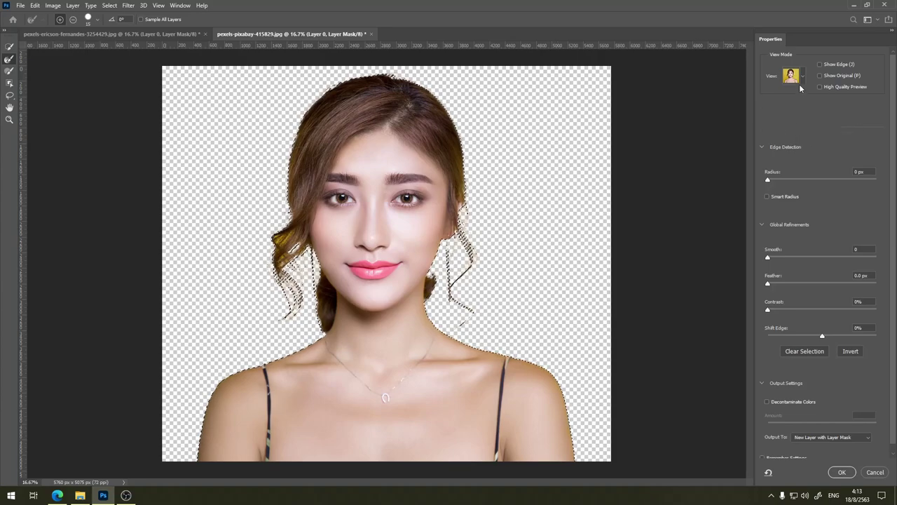
{"action": "left_click", "coordinate": [820, 65]}
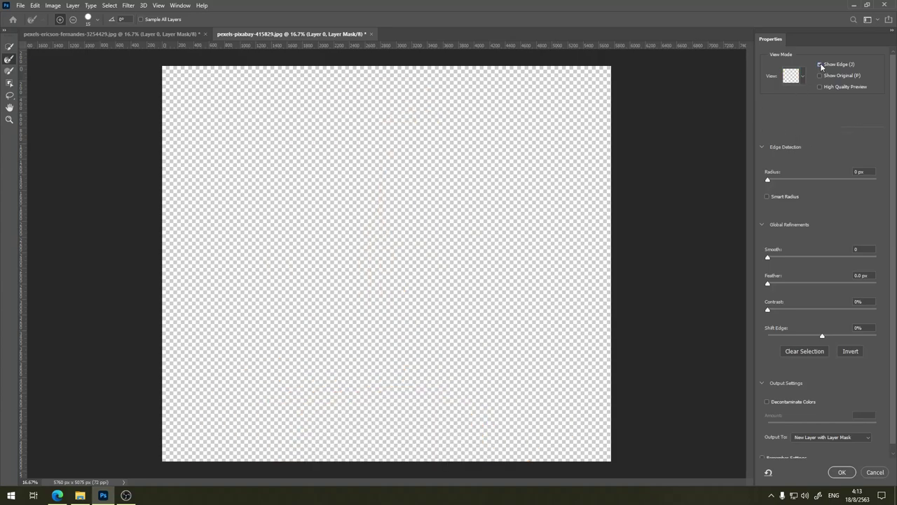
{"action": "left_click", "coordinate": [821, 65]}
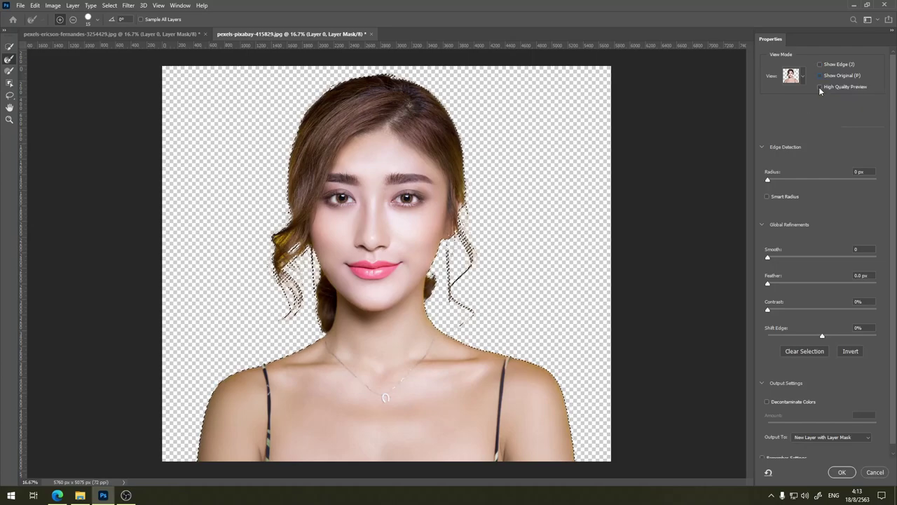
{"action": "left_click", "coordinate": [821, 87]}
Step: Zoom in on the hair edges, check view modes and brush settings, then zoom back out
{"action": "key", "text": "ctrl+plus"}
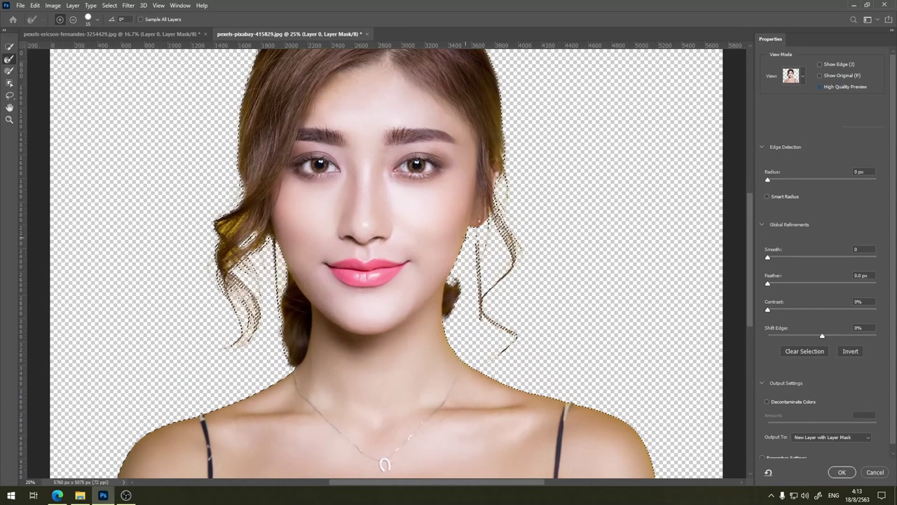
{"action": "key", "text": "ctrl+plus"}
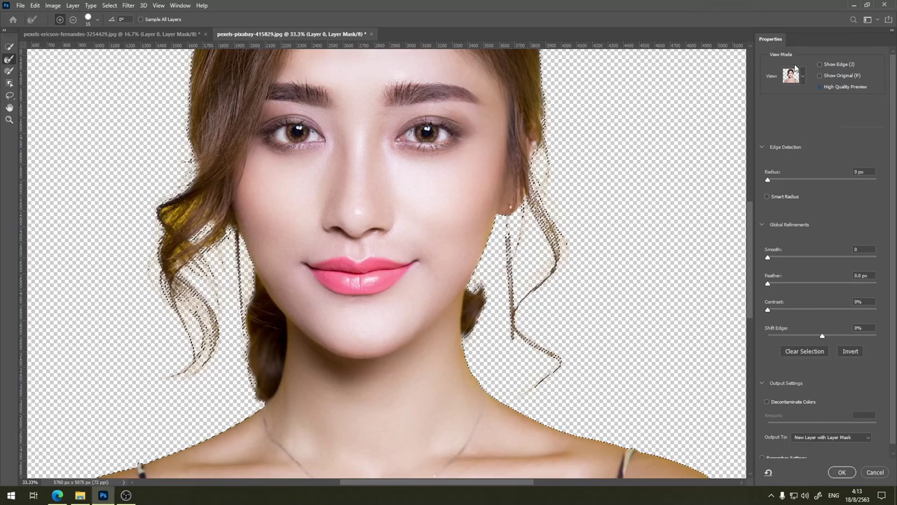
{"action": "left_click", "coordinate": [803, 77]}
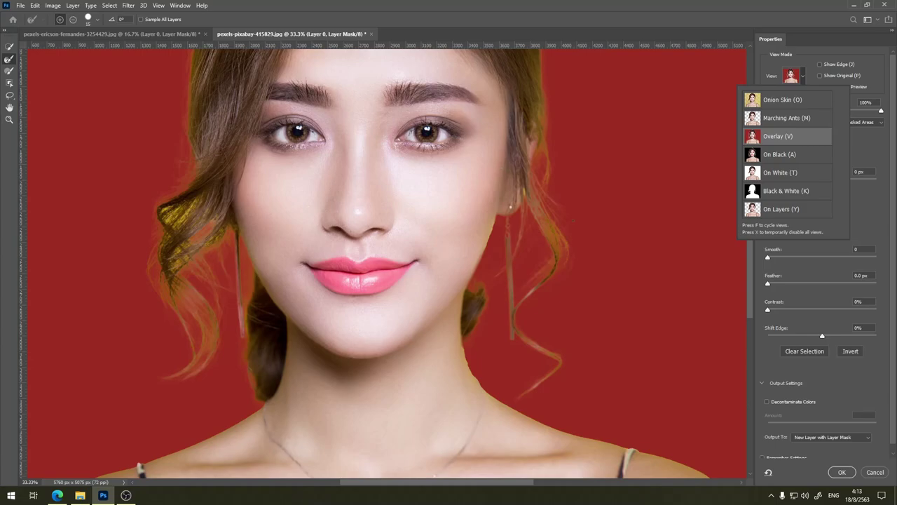
{"action": "right_click", "coordinate": [542, 254]}
{"action": "key", "text": "ctrl+minus"}
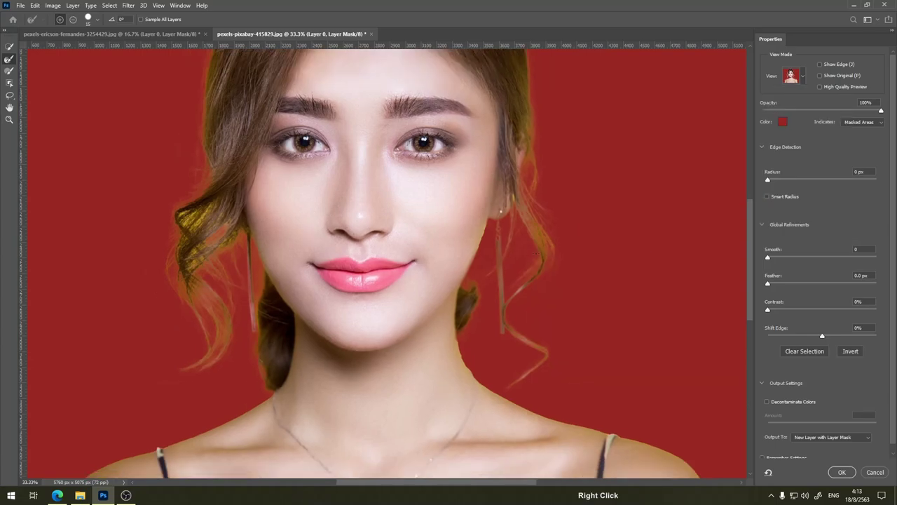
{"action": "key", "text": "ctrl+minus"}
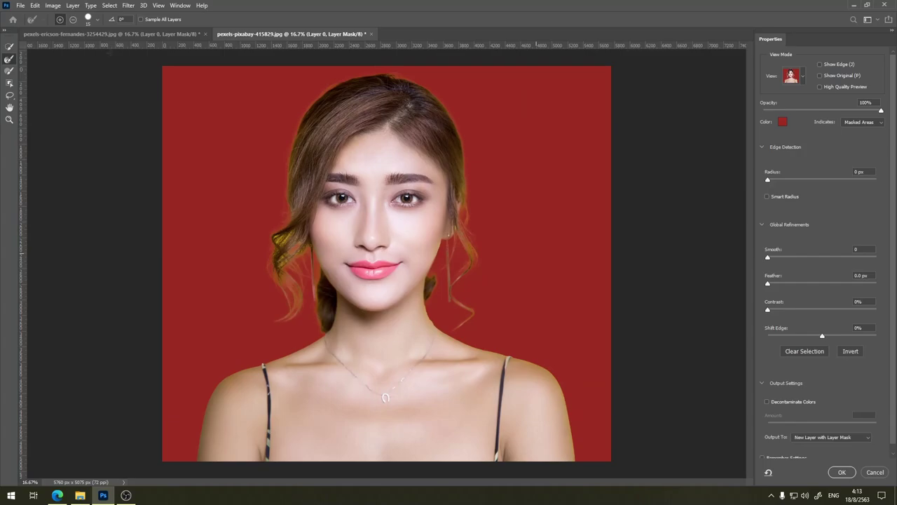
{"action": "left_click", "coordinate": [8, 47]}
Step: Pick the Refine Edge Brush Tool, minimize the Windows Magnifier and zoom out to the whole portrait
{"action": "key", "text": "super"}
{"action": "key", "text": "super"}
{"action": "key", "text": "super+plus"}
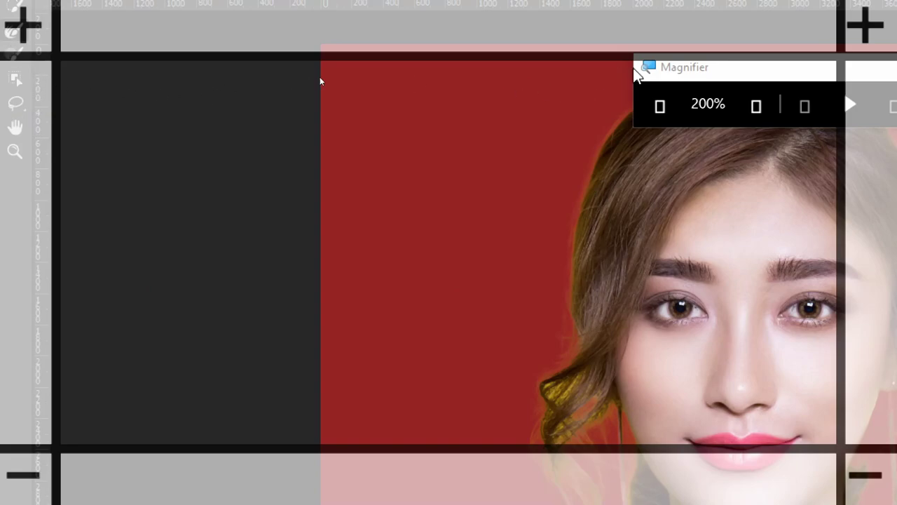
{"action": "left_click", "coordinate": [694, 73]}
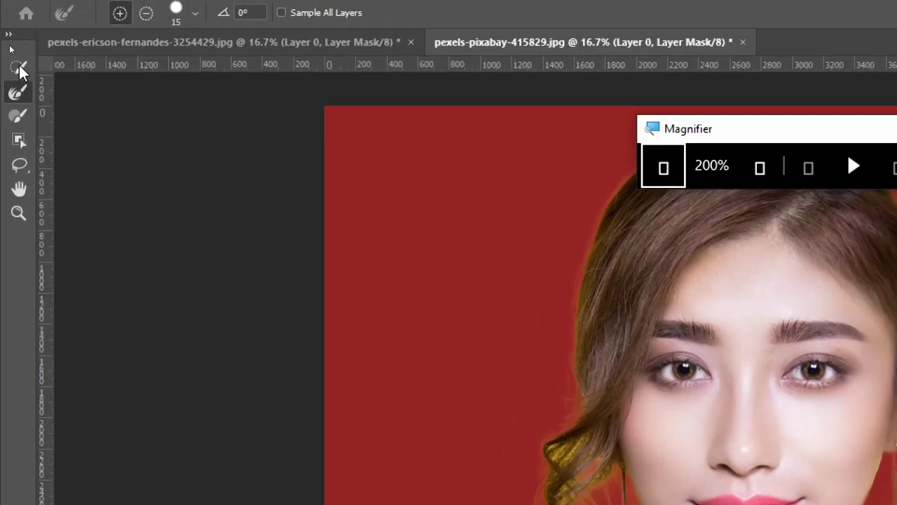
{"action": "left_click", "coordinate": [19, 68]}
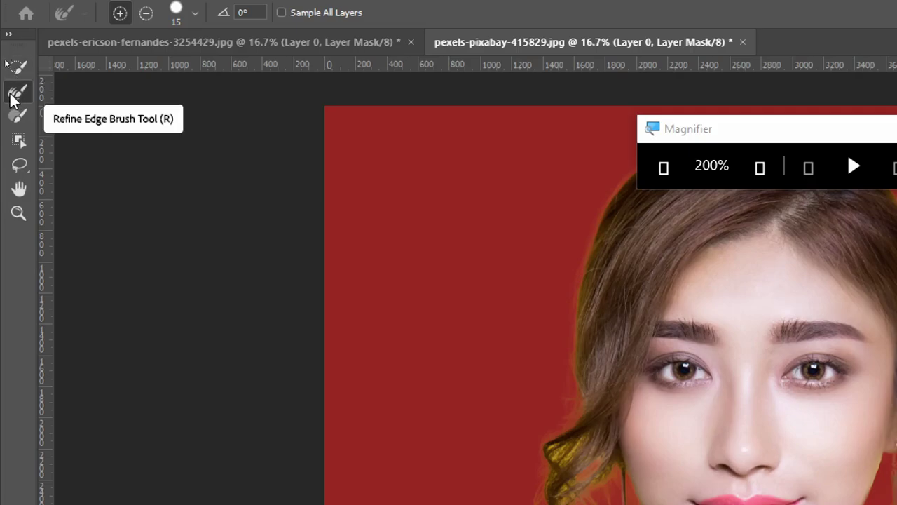
{"action": "left_click", "coordinate": [16, 97]}
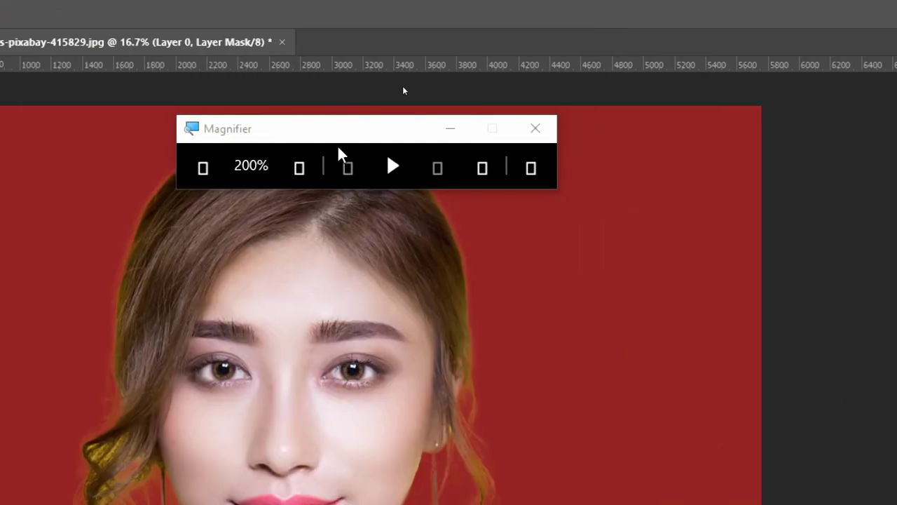
{"action": "left_click", "coordinate": [450, 128]}
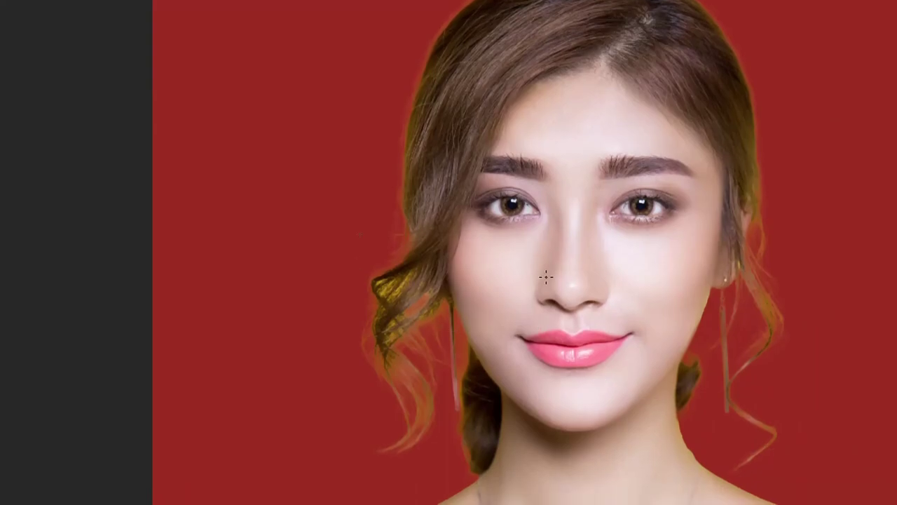
{"action": "key", "text": "super+minus"}
{"action": "key", "text": "super+minus"}
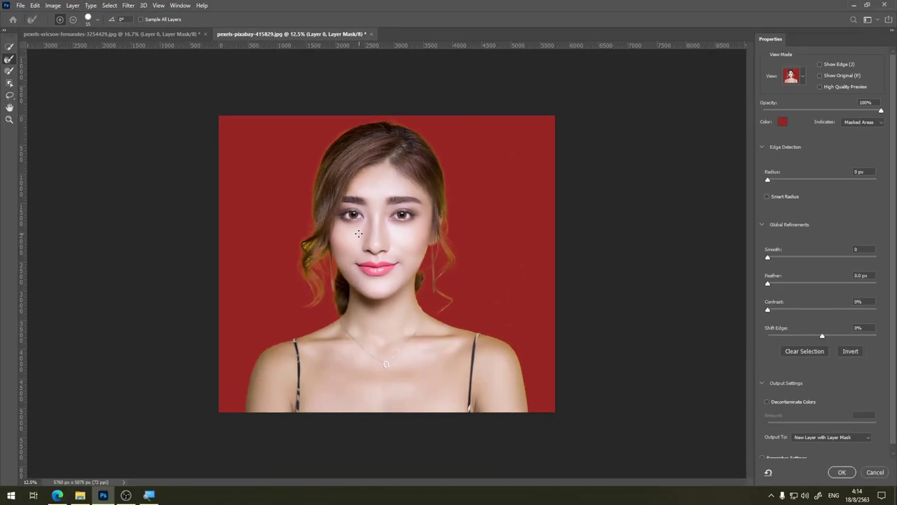
Step: At 50% zoom, set the Refine Edge Brush to 150 and refine the left hair strands
{"action": "key", "text": "ctrl+plus"}
{"action": "key", "text": "ctrl+plus"}
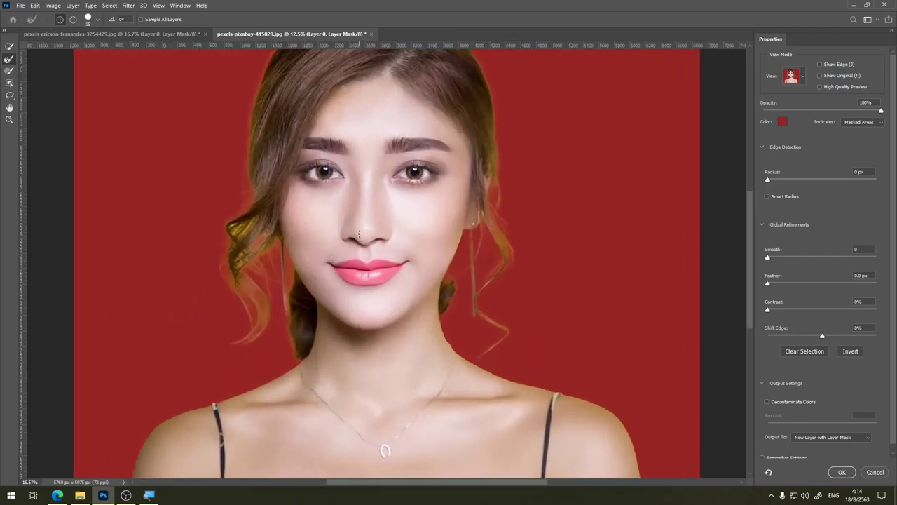
{"action": "key", "text": "ctrl+plus"}
{"action": "key", "text": "ctrl+plus"}
{"action": "left_click_drag", "start_coordinate": [130, 184], "coordinate": [338, 189]}
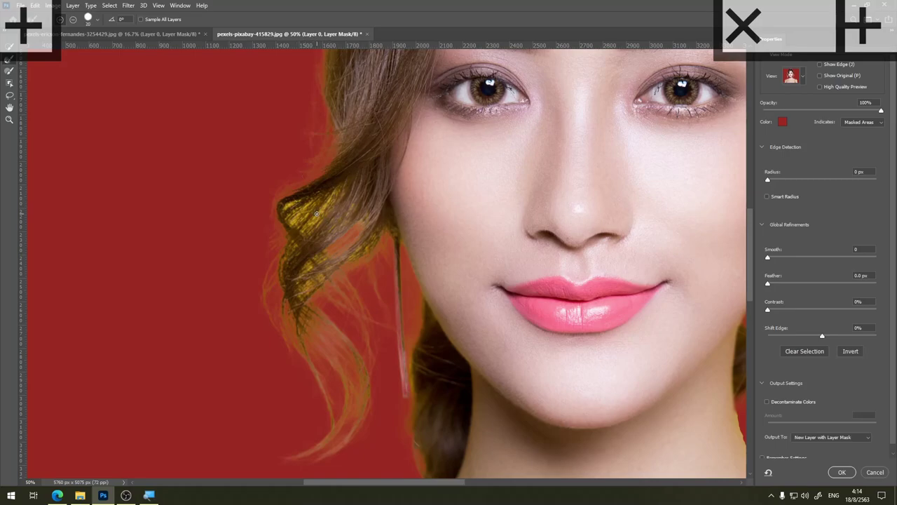
{"action": "key", "text": "bracketright"}
{"action": "key", "text": "bracketright"}
{"action": "key", "text": "bracketright"}
{"action": "key", "text": "bracketright"}
{"action": "key", "text": "bracketright"}
{"action": "key", "text": "bracketright"}
{"action": "key", "text": "bracketright"}
{"action": "key", "text": "bracketright"}
{"action": "key", "text": "bracketright"}
{"action": "key", "text": "bracketright"}
{"action": "key", "text": "bracketright"}
{"action": "key", "text": "bracketright"}
{"action": "mouse_move", "coordinate": [302, 211]}
{"action": "left_mouse_down"}
{"action": "mouse_move", "coordinate": [290, 210]}
{"action": "mouse_move", "coordinate": [302, 298]}
{"action": "left_mouse_up"}
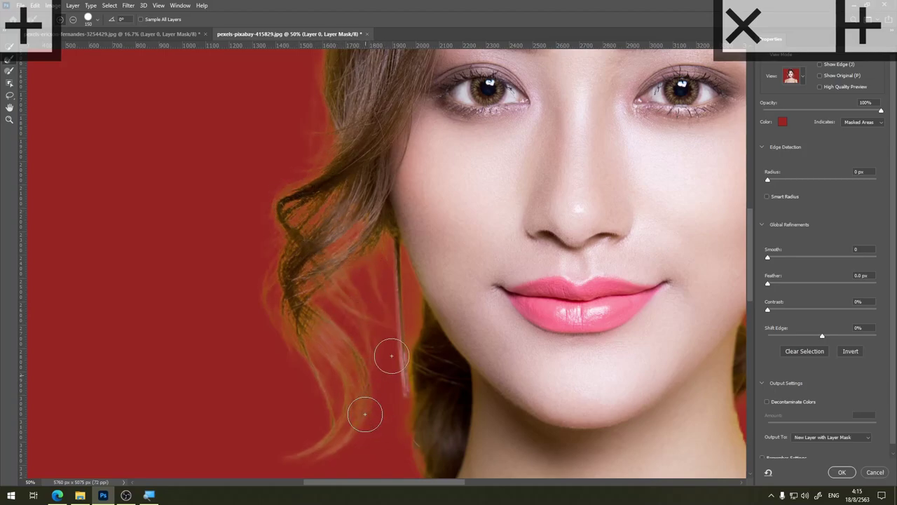
{"action": "left_click_drag", "start_coordinate": [392, 356], "coordinate": [407, 371]}
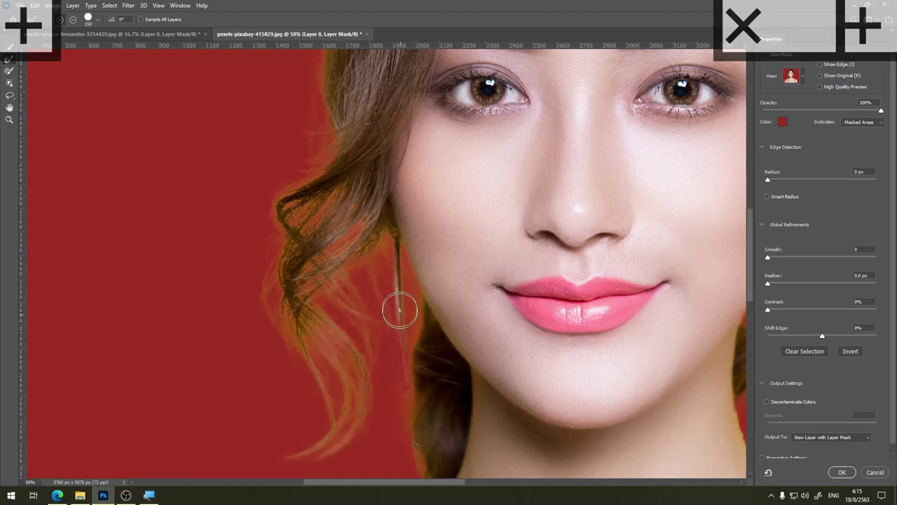
{"action": "left_click_drag", "start_coordinate": [400, 310], "coordinate": [421, 465]}
{"action": "left_click_drag", "start_coordinate": [415, 353], "coordinate": [321, 311]}
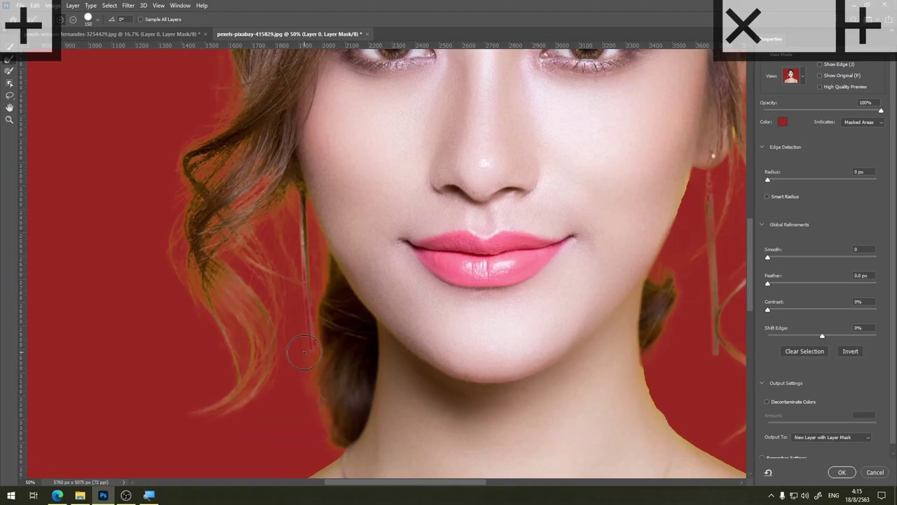
{"action": "left_click_drag", "start_coordinate": [286, 195], "coordinate": [303, 208]}
Step: Refine the right-side hair strands down to the neck, then zoom out to 33.3%
{"action": "left_click_drag", "start_coordinate": [620, 283], "coordinate": [518, 291]}
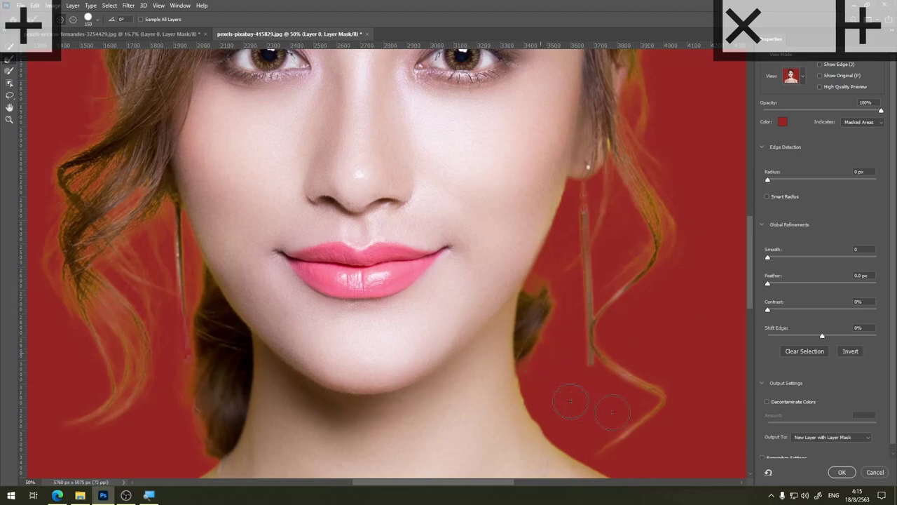
{"action": "mouse_move", "coordinate": [594, 364]}
{"action": "left_mouse_down"}
{"action": "mouse_move", "coordinate": [614, 452]}
{"action": "mouse_move", "coordinate": [651, 226]}
{"action": "mouse_move", "coordinate": [635, 184]}
{"action": "left_mouse_up"}
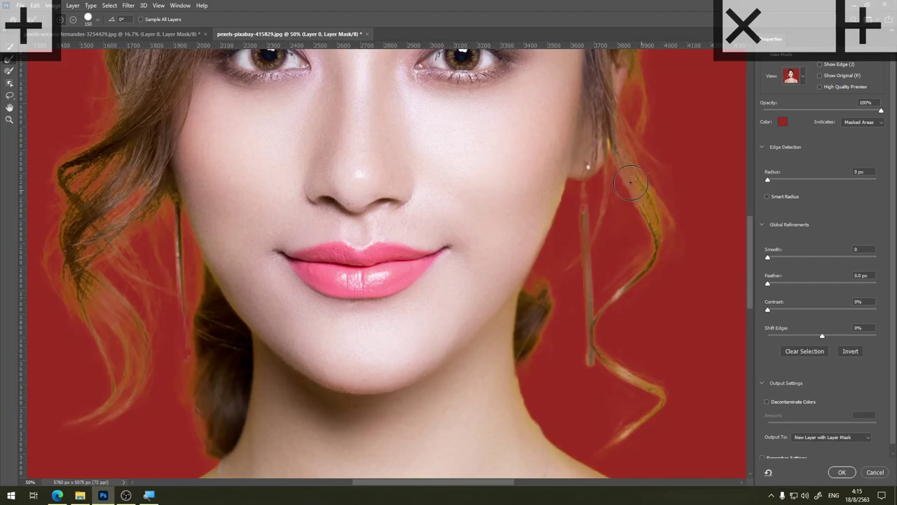
{"action": "left_click_drag", "start_coordinate": [678, 190], "coordinate": [639, 182]}
{"action": "left_click_drag", "start_coordinate": [669, 147], "coordinate": [660, 304]}
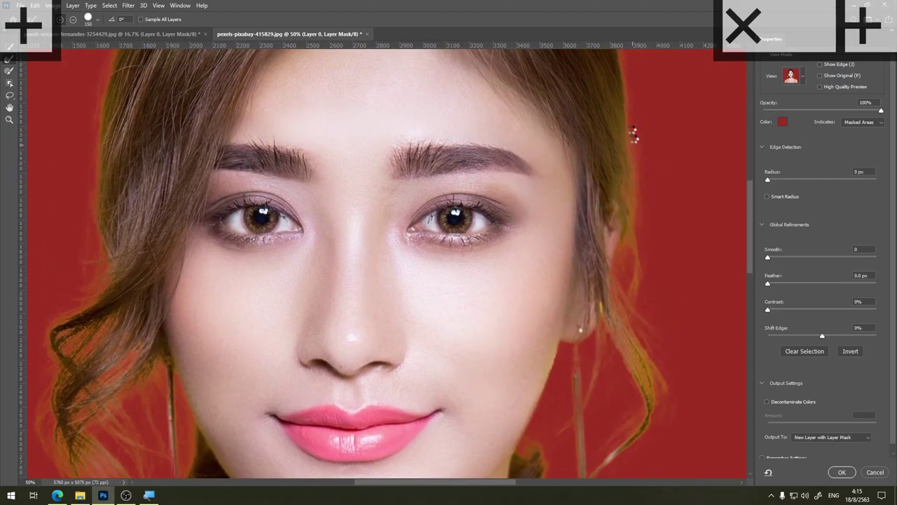
{"action": "key", "text": "ctrl+minus"}
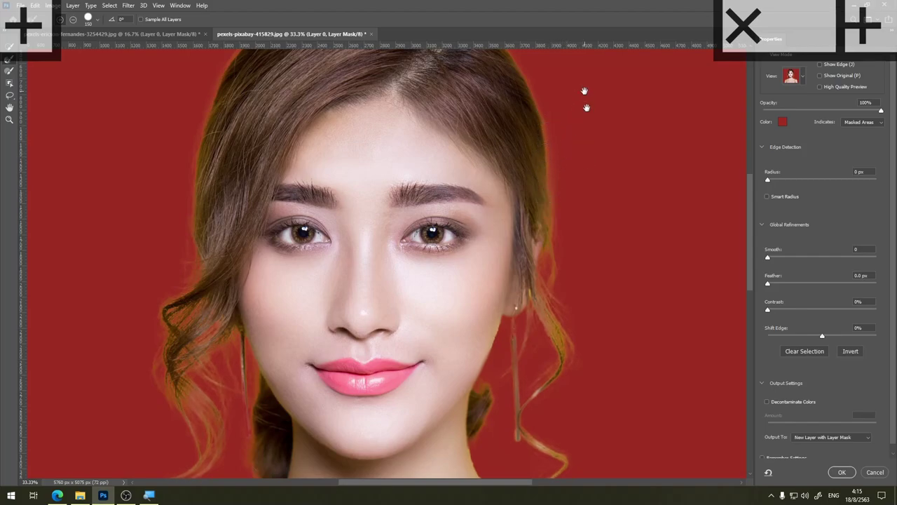
Step: Pan down to the neck and brush refinements along the neck, shoulder and nearby hair edges
{"action": "left_click_drag", "start_coordinate": [585, 94], "coordinate": [607, 178]}
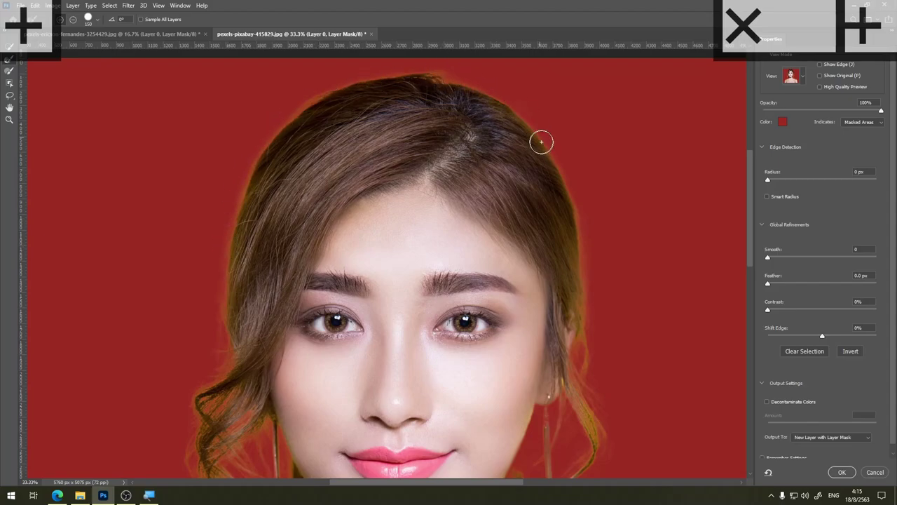
{"action": "left_click_drag", "start_coordinate": [611, 300], "coordinate": [634, 118]}
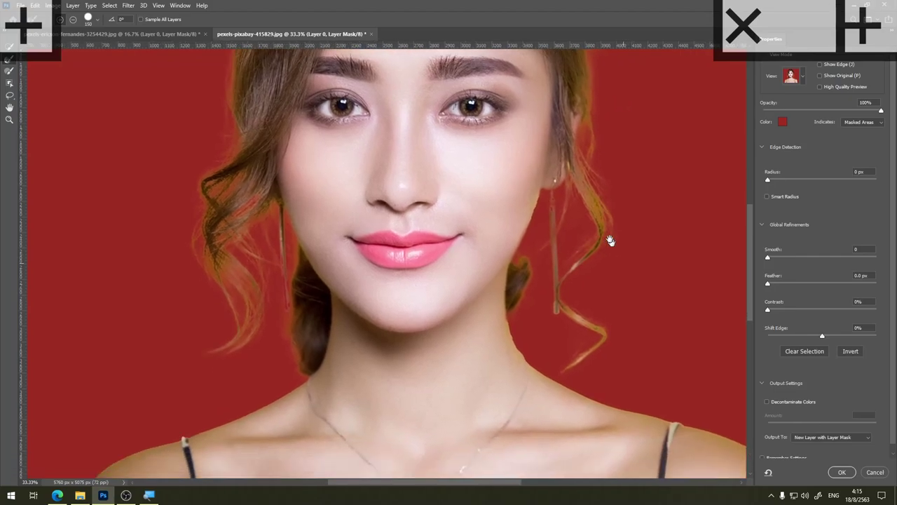
{"action": "left_click_drag", "start_coordinate": [607, 240], "coordinate": [568, 145]}
{"action": "left_click_drag", "start_coordinate": [457, 192], "coordinate": [516, 238]}
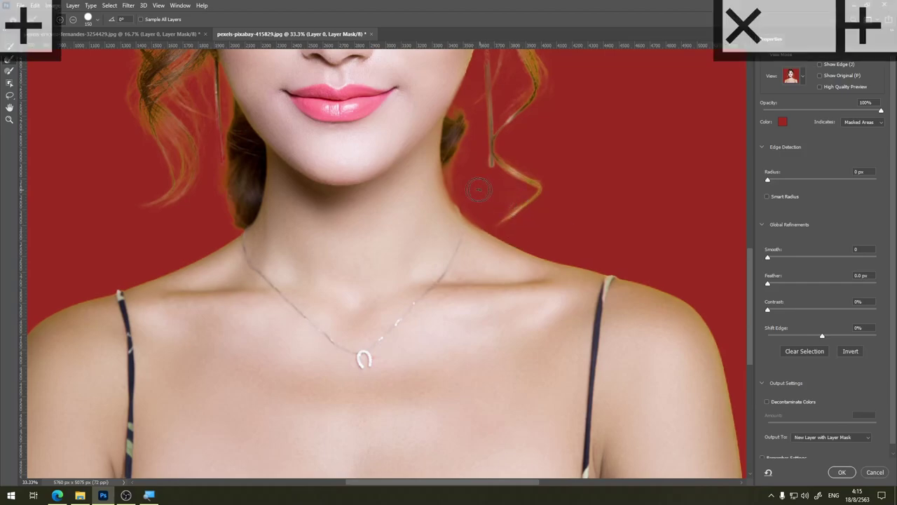
{"action": "mouse_move", "coordinate": [518, 206]}
{"action": "left_mouse_down"}
{"action": "mouse_move", "coordinate": [457, 177]}
{"action": "mouse_move", "coordinate": [467, 130]}
{"action": "left_mouse_up"}
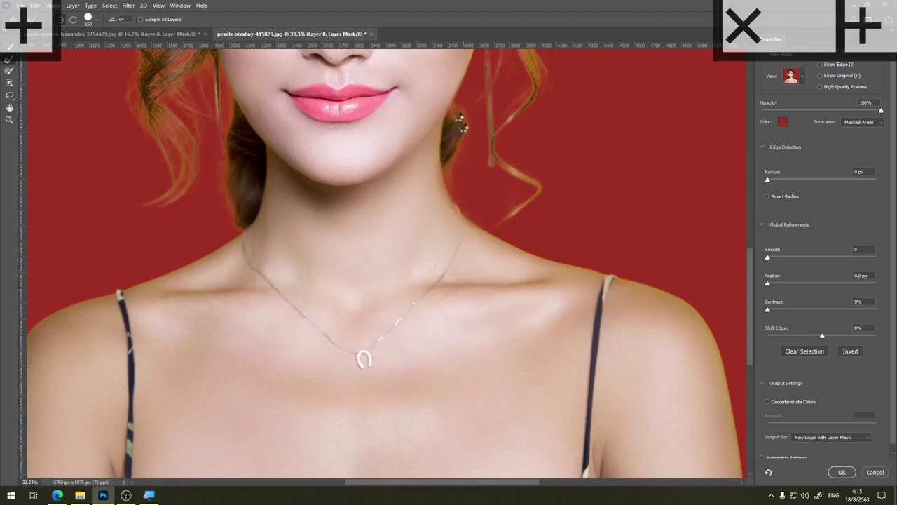
{"action": "left_click_drag", "start_coordinate": [461, 133], "coordinate": [465, 96]}
{"action": "left_click_drag", "start_coordinate": [237, 218], "coordinate": [230, 134]}
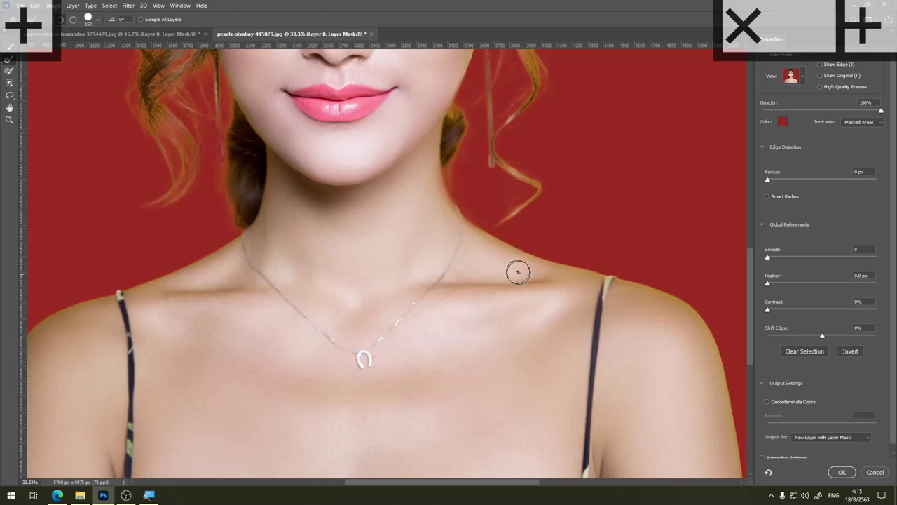
{"action": "mouse_move", "coordinate": [464, 229]}
{"action": "left_mouse_down"}
{"action": "mouse_move", "coordinate": [436, 168]}
{"action": "mouse_move", "coordinate": [451, 206]}
{"action": "left_mouse_up"}
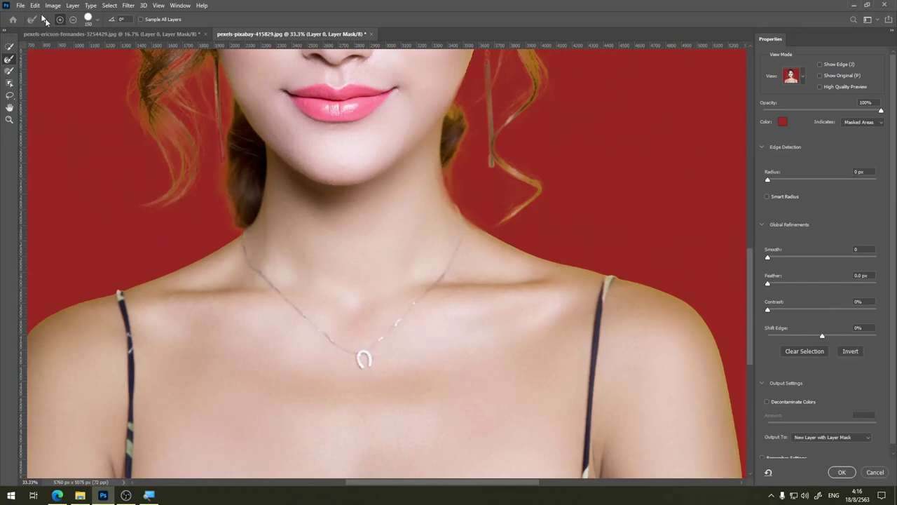
Step: With the Quick Selection Tool at size 50, add the neck edge and left dangling earring
{"action": "left_click", "coordinate": [9, 47]}
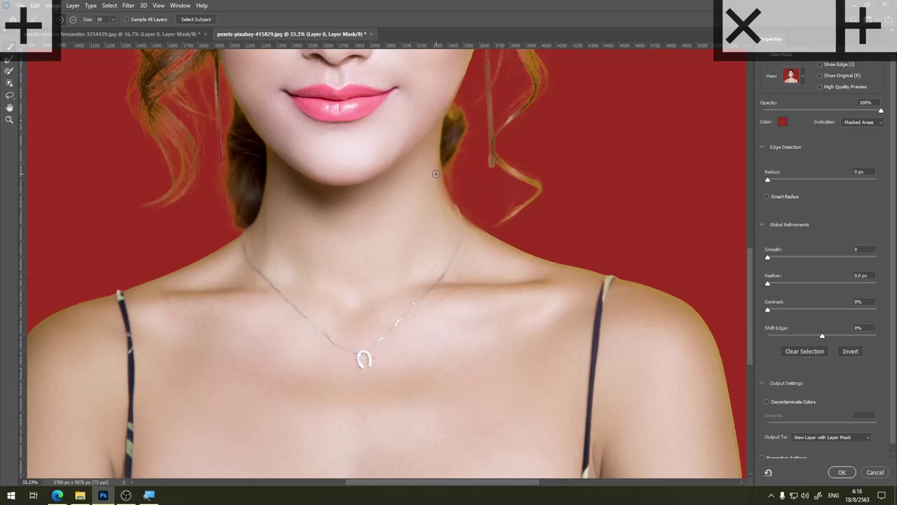
{"action": "key", "text": "bracketright"}
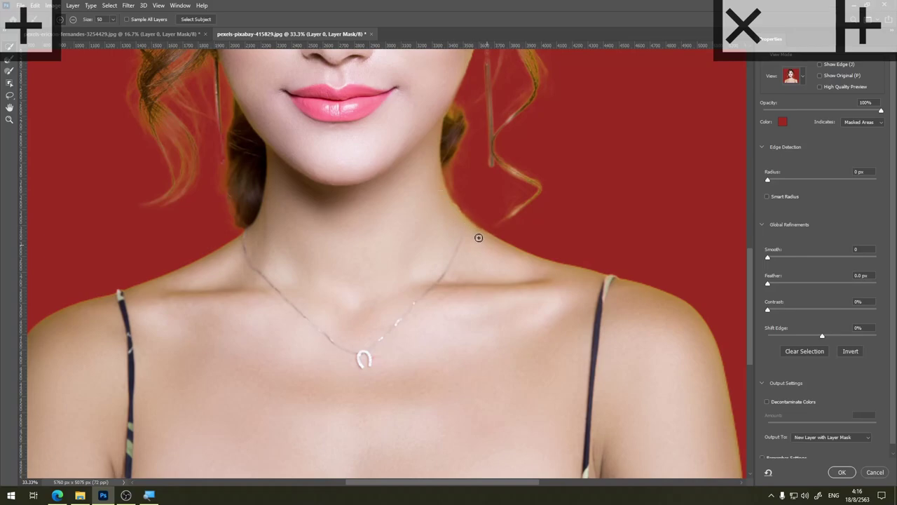
{"action": "left_click_drag", "start_coordinate": [487, 244], "coordinate": [495, 248]}
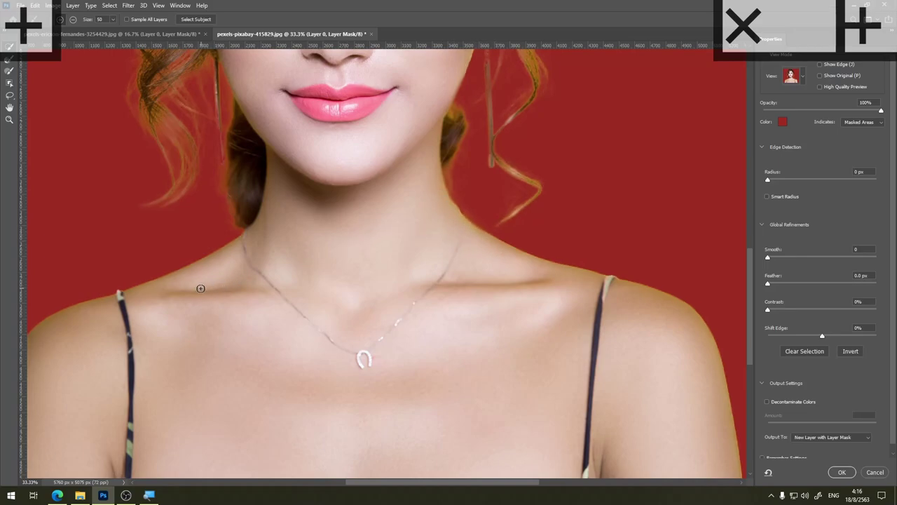
{"action": "left_click_drag", "start_coordinate": [430, 184], "coordinate": [458, 260]}
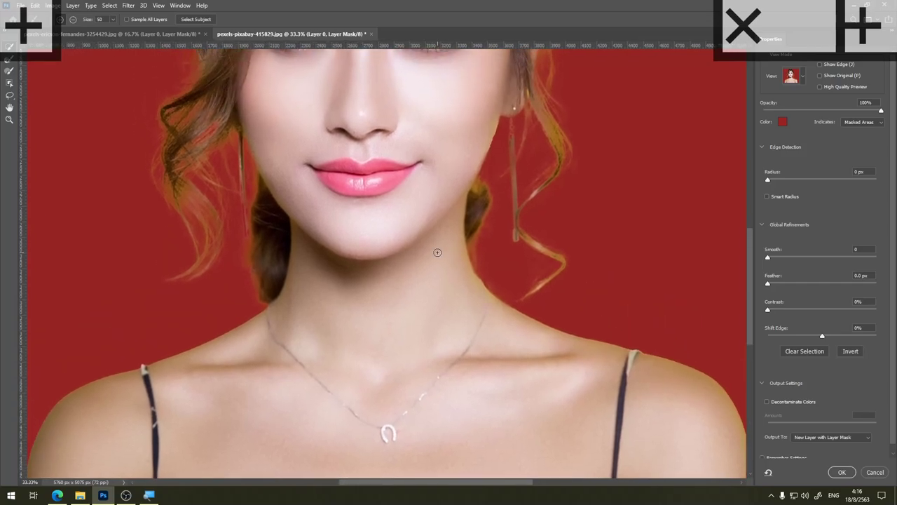
{"action": "mouse_move", "coordinate": [239, 230]}
{"action": "left_mouse_down"}
{"action": "mouse_move", "coordinate": [241, 209]}
{"action": "mouse_move", "coordinate": [250, 215]}
{"action": "left_mouse_up"}
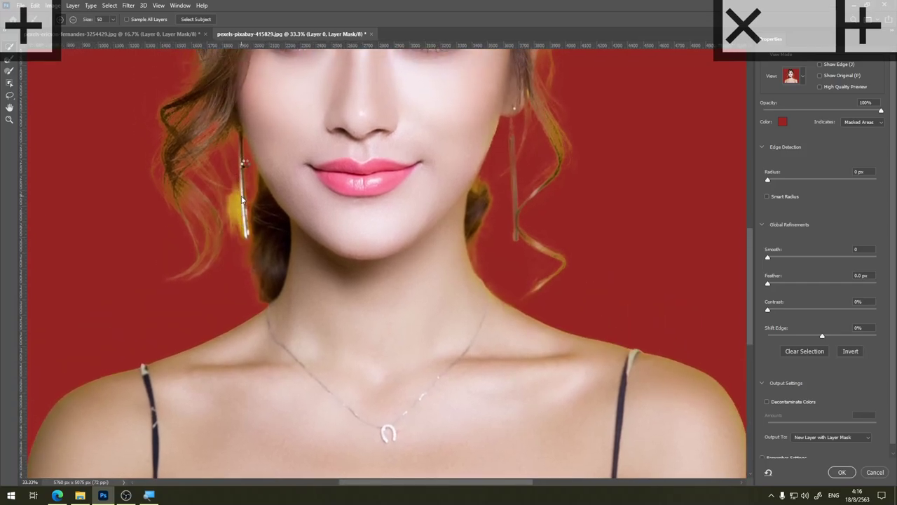
{"action": "key", "text": "ctrl"}
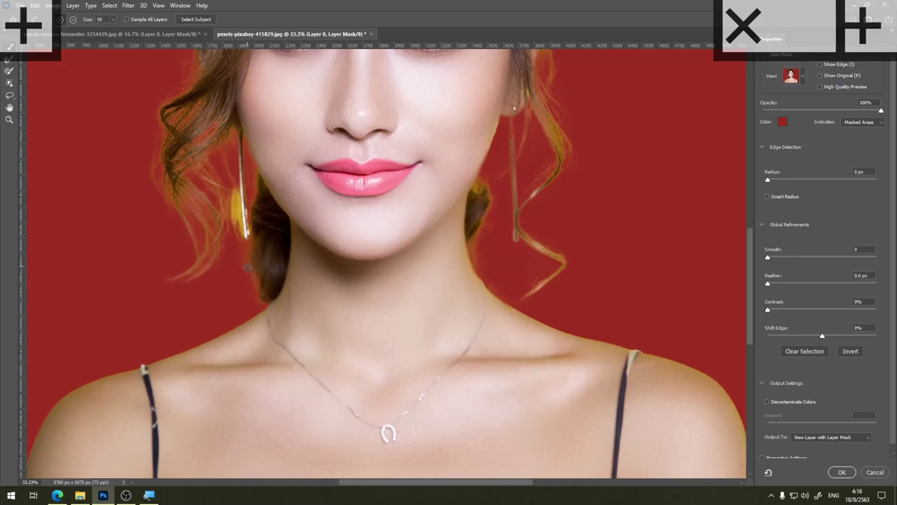
{"action": "key", "text": "ctrl"}
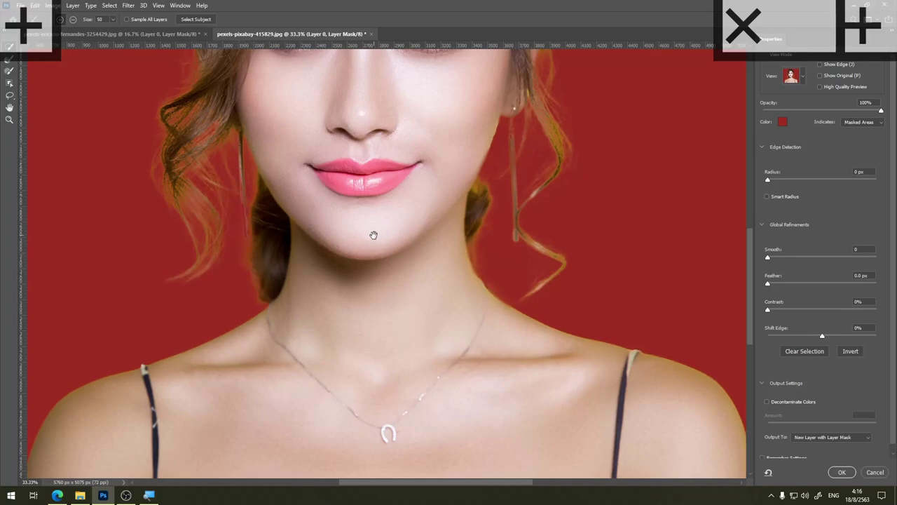
{"action": "left_click_drag", "start_coordinate": [372, 234], "coordinate": [371, 321]}
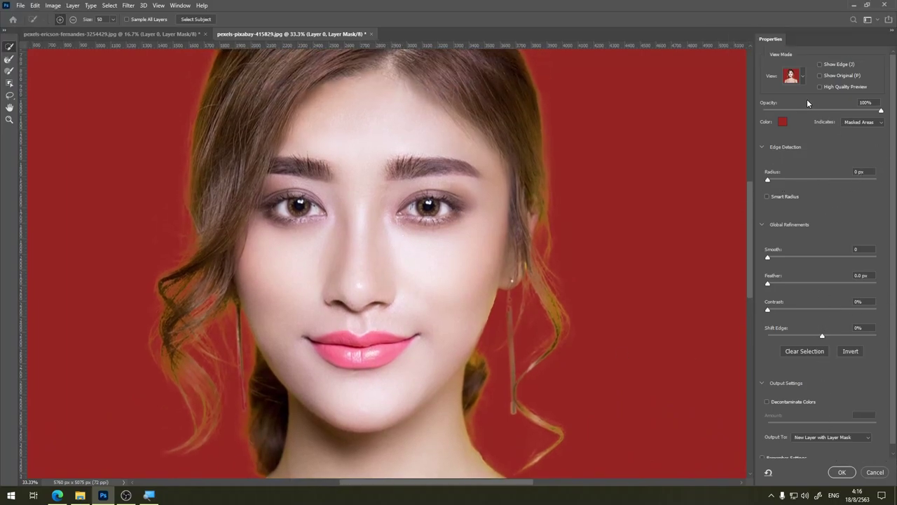
Step: Switch the mask preview to Black & White and zoom out to 16.7% to fit the figure
{"action": "scroll", "coordinate": [865, 161], "scroll_direction": "down", "scroll_amount": 1}
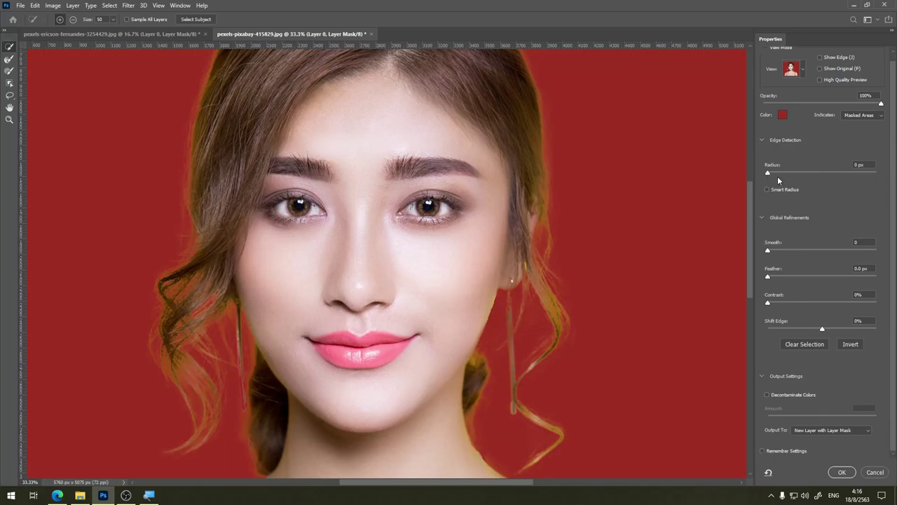
{"action": "left_click", "coordinate": [803, 73]}
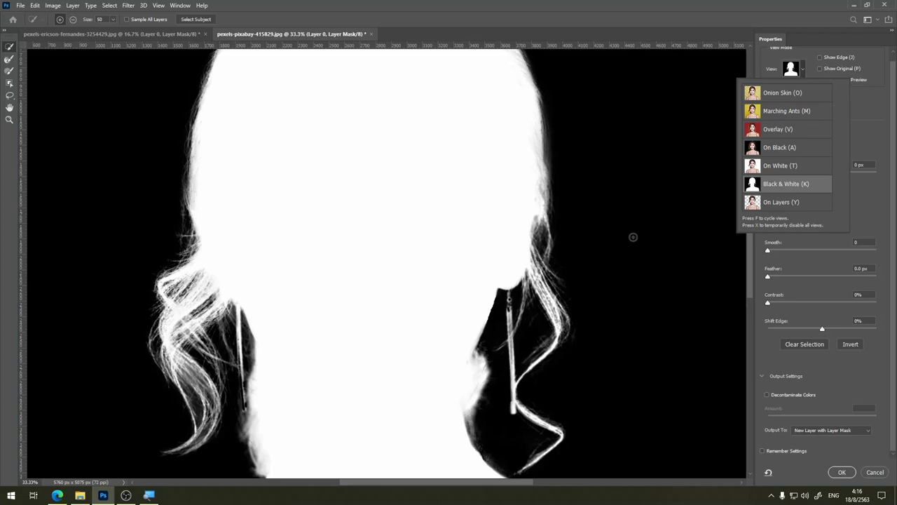
{"action": "left_click", "coordinate": [869, 125]}
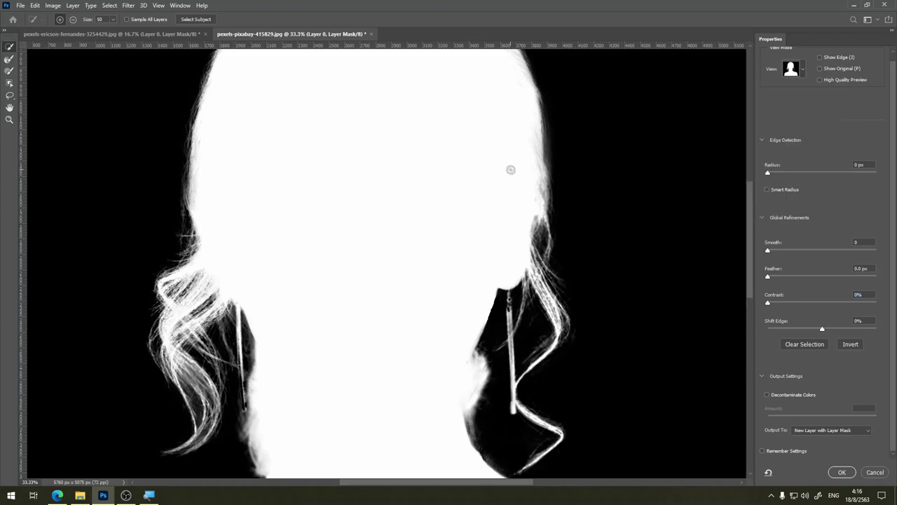
{"action": "key", "text": "ctrl+minus"}
{"action": "key", "text": "ctrl+minus"}
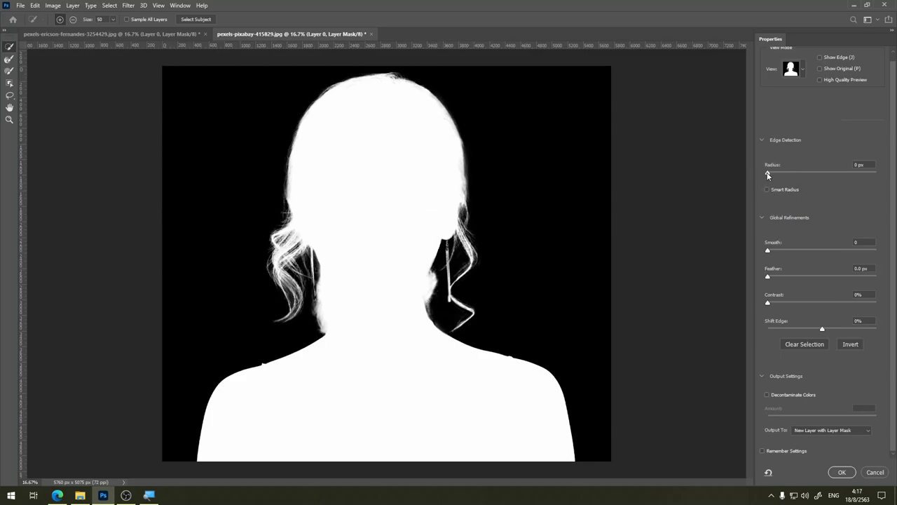
Step: Set Edge Detection Radius to 3 px with Smart Radius enabled, and raise Contrast to 19%
{"action": "mouse_move", "coordinate": [768, 175]}
{"action": "left_mouse_down"}
{"action": "mouse_move", "coordinate": [779, 176]}
{"action": "mouse_move", "coordinate": [758, 174]}
{"action": "left_mouse_up"}
{"action": "left_click_drag", "start_coordinate": [847, 175], "coordinate": [878, 172]}
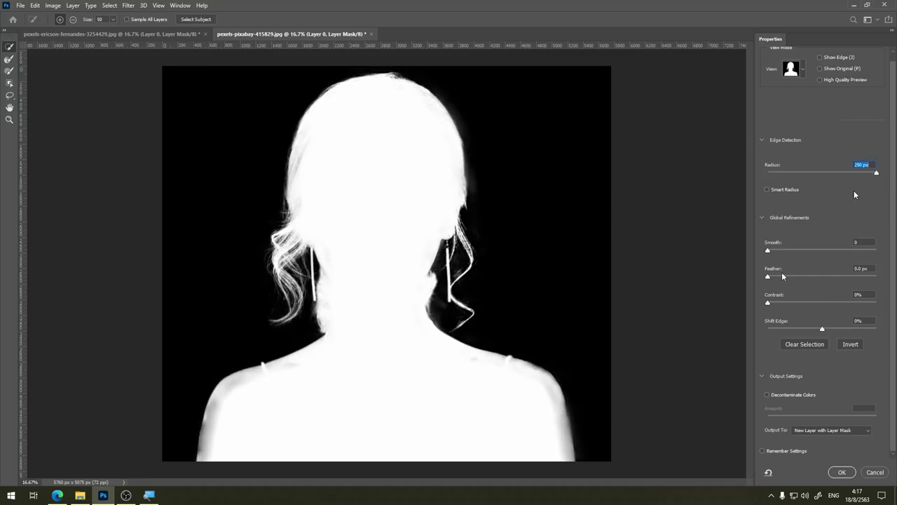
{"action": "left_click", "coordinate": [768, 190]}
{"action": "key", "text": "Return"}
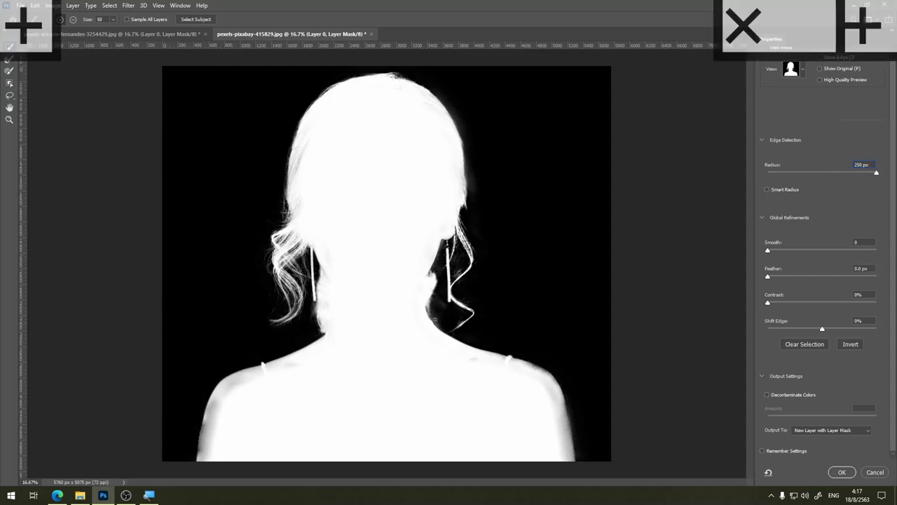
{"action": "left_click", "coordinate": [805, 174]}
{"action": "left_click", "coordinate": [768, 190]}
{"action": "type", "text": "3"}
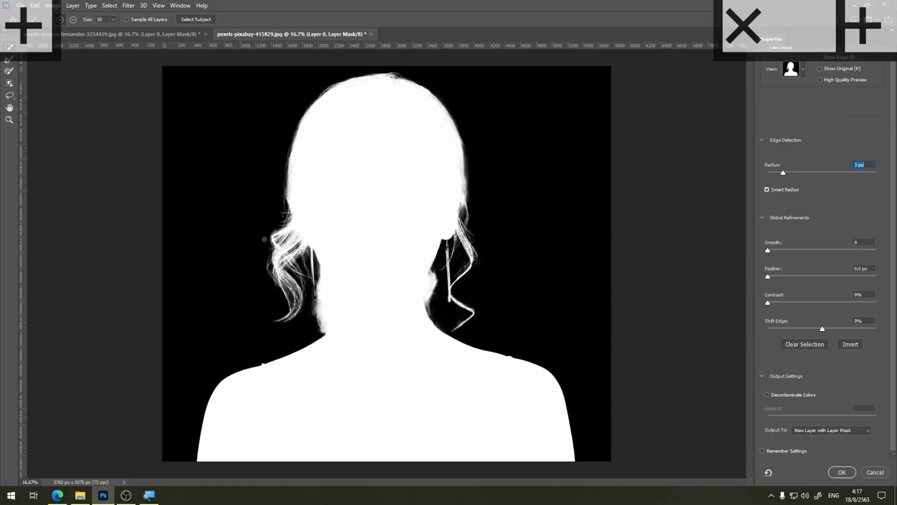
{"action": "mouse_move", "coordinate": [768, 302]}
{"action": "left_mouse_down"}
{"action": "mouse_move", "coordinate": [789, 302]}
{"action": "mouse_move", "coordinate": [774, 302]}
{"action": "left_mouse_up"}
Step: Try Contrast values between 29% and 69%, then bring Contrast back to 0%
{"action": "left_click", "coordinate": [800, 302]}
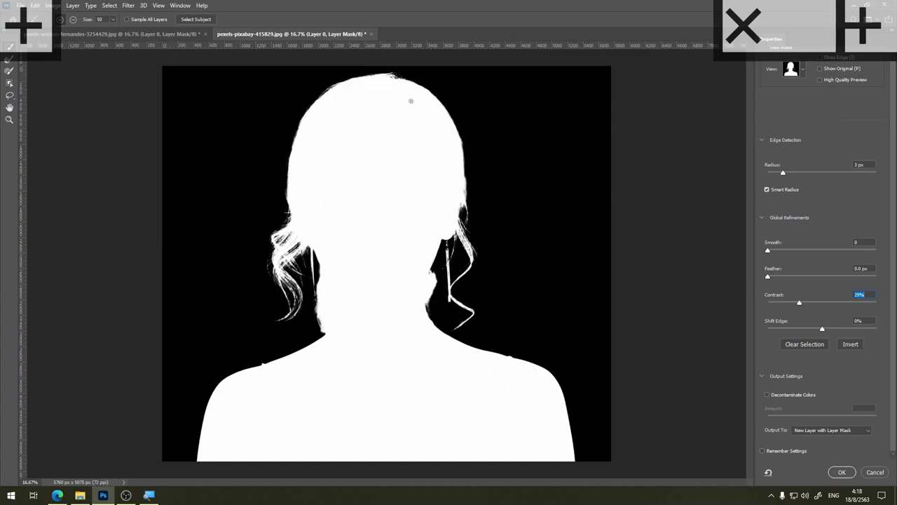
{"action": "left_click", "coordinate": [842, 303]}
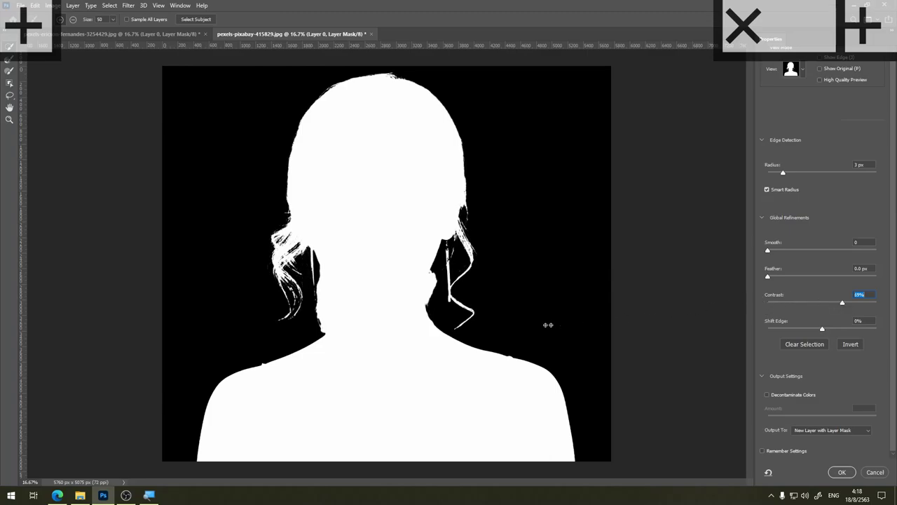
{"action": "left_click", "coordinate": [772, 303]}
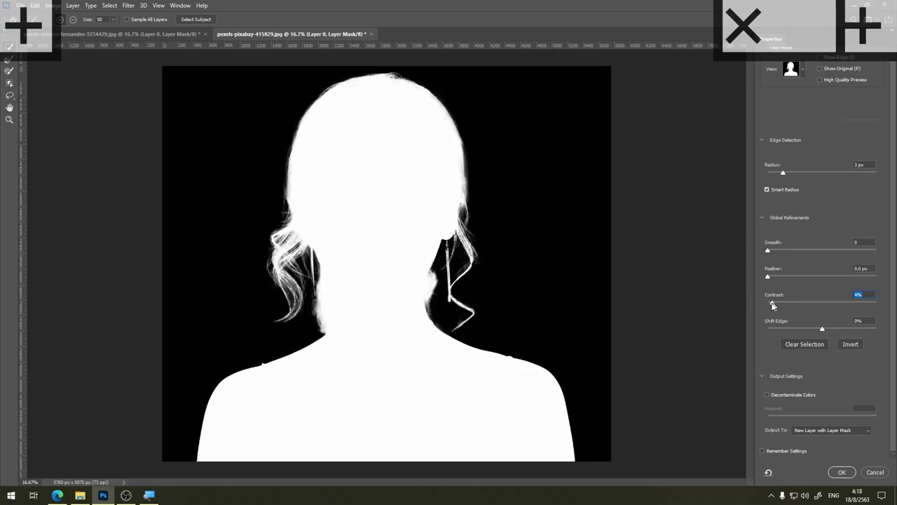
{"action": "left_click", "coordinate": [776, 302]}
{"action": "left_click_drag", "start_coordinate": [768, 304], "coordinate": [763, 307]}
Step: Set the edge Feather to 0.2 px and Smooth to 0
{"action": "left_click_drag", "start_coordinate": [777, 277], "coordinate": [756, 277]}
{"action": "left_click_drag", "start_coordinate": [811, 275], "coordinate": [756, 280]}
{"action": "left_click_drag", "start_coordinate": [768, 278], "coordinate": [771, 279]}
{"action": "left_click_drag", "start_coordinate": [778, 251], "coordinate": [767, 251]}
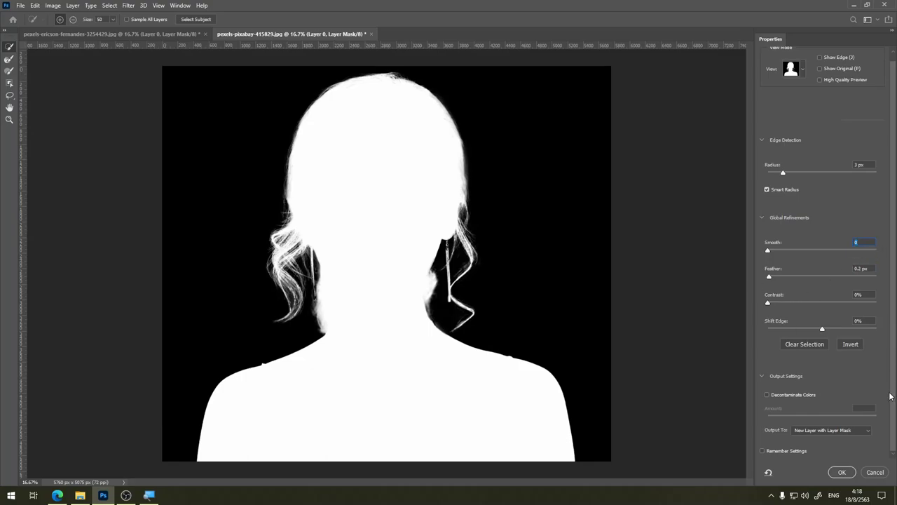
Step: Restore the white-subject mask, output to New Layer with Layer Mask, and preview On Layers
{"action": "left_click", "coordinate": [851, 345]}
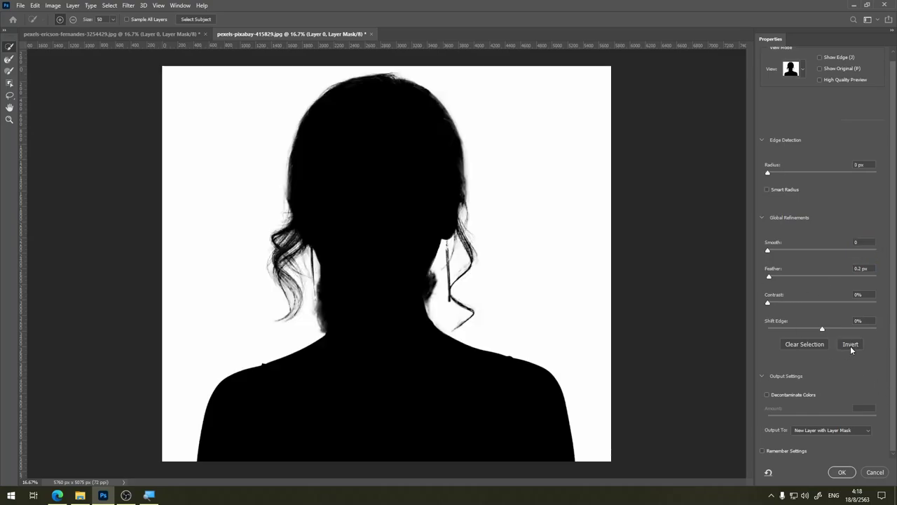
{"action": "left_click", "coordinate": [850, 344]}
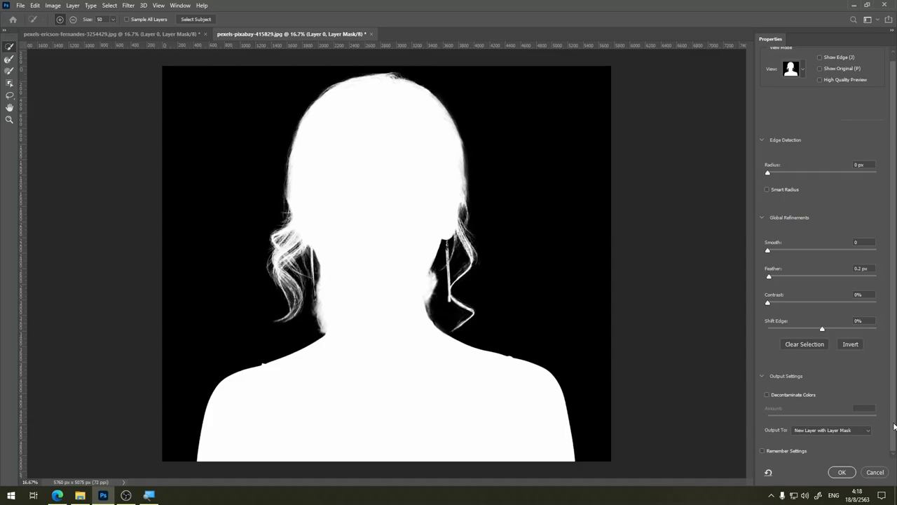
{"action": "left_click", "coordinate": [818, 431]}
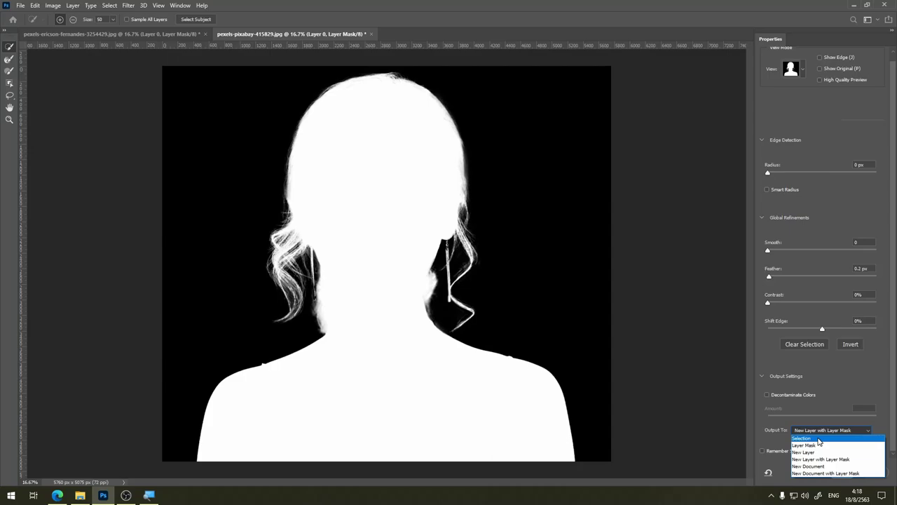
{"action": "left_click", "coordinate": [818, 440]}
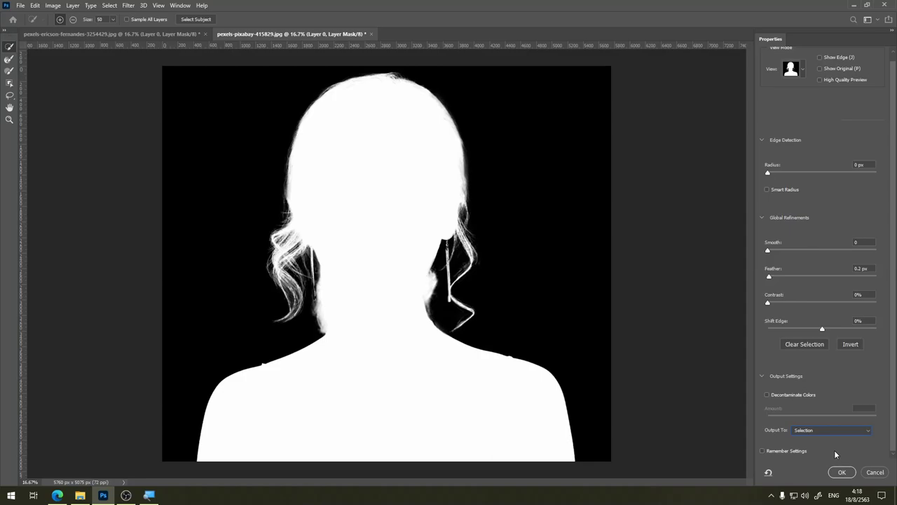
{"action": "left_click", "coordinate": [816, 431]}
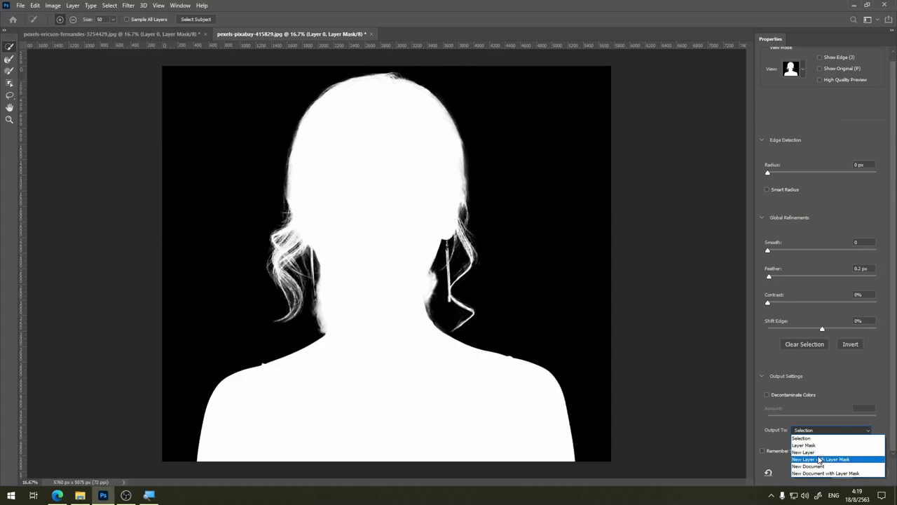
{"action": "key", "text": "Up"}
{"action": "left_click", "coordinate": [829, 460]}
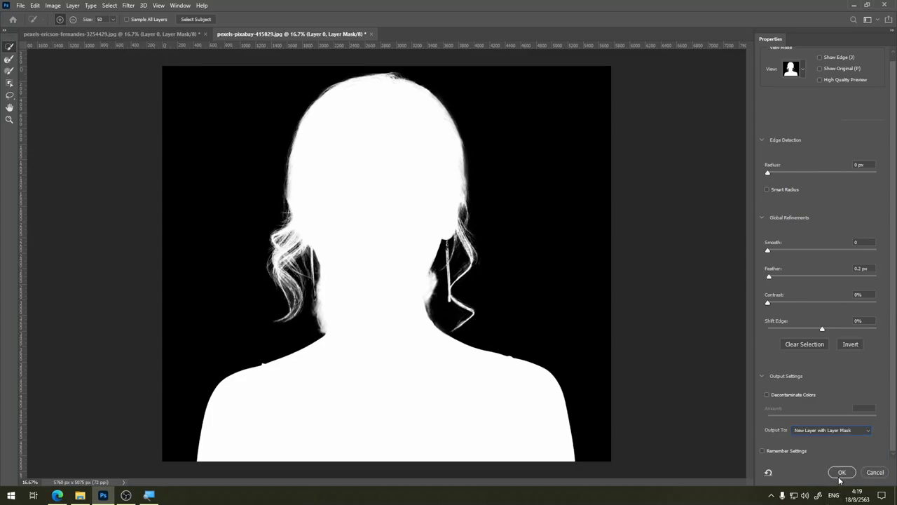
{"action": "left_click", "coordinate": [797, 68]}
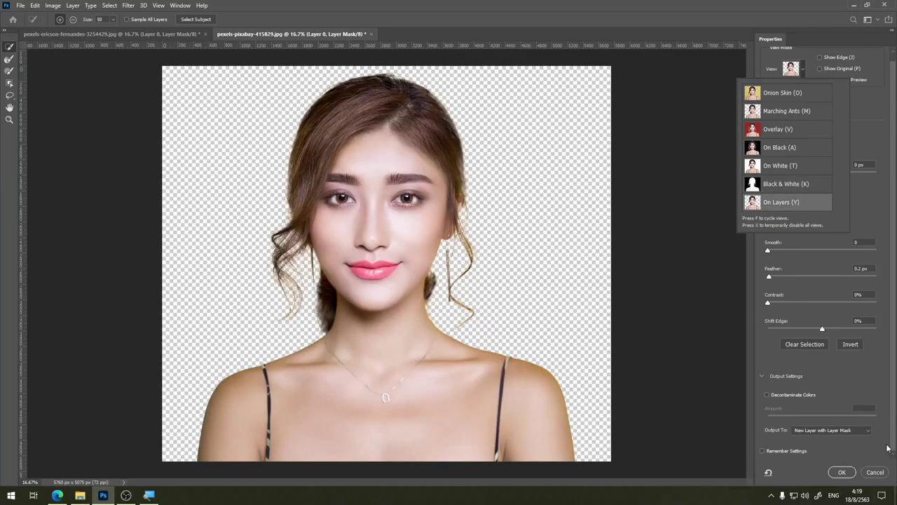
Step: Apply the masked Layer 0 copy over a new orange-filled Layer 1 and zoom in
{"action": "left_click", "coordinate": [841, 474]}
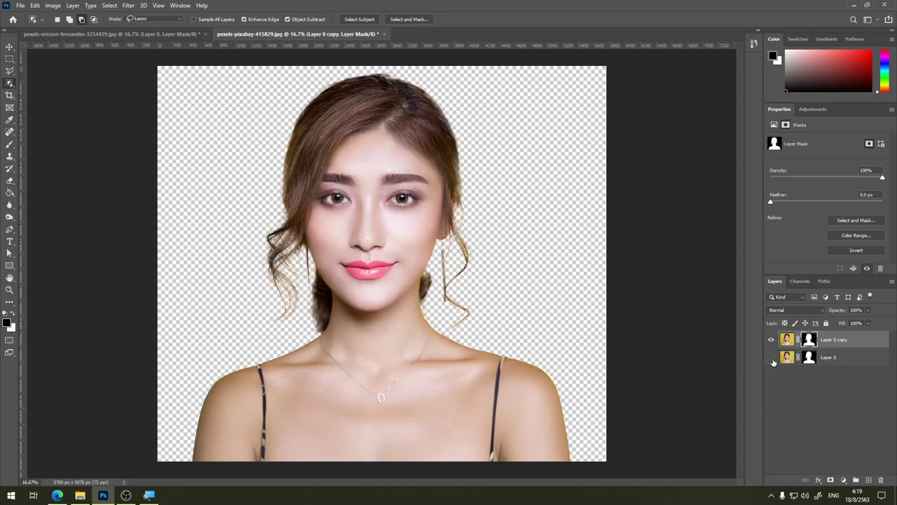
{"action": "left_click", "coordinate": [869, 480]}
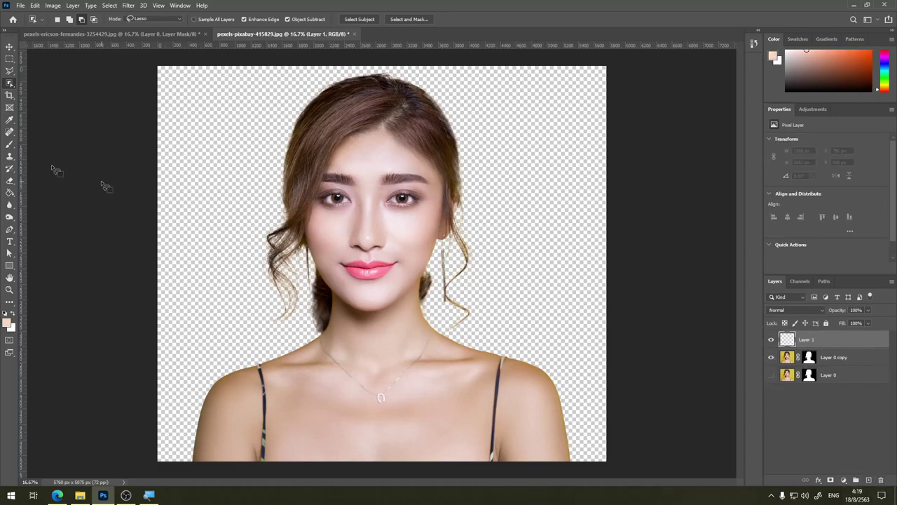
{"action": "left_click", "coordinate": [11, 196]}
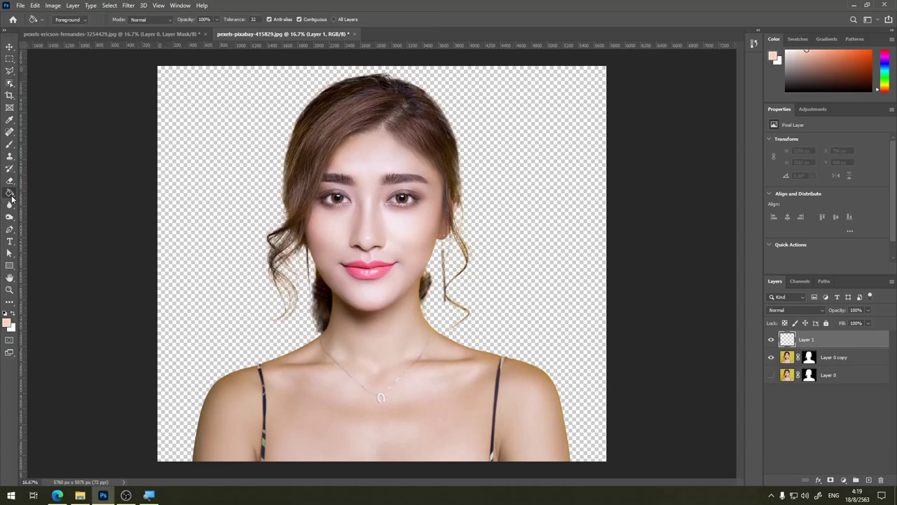
{"action": "left_click", "coordinate": [534, 127]}
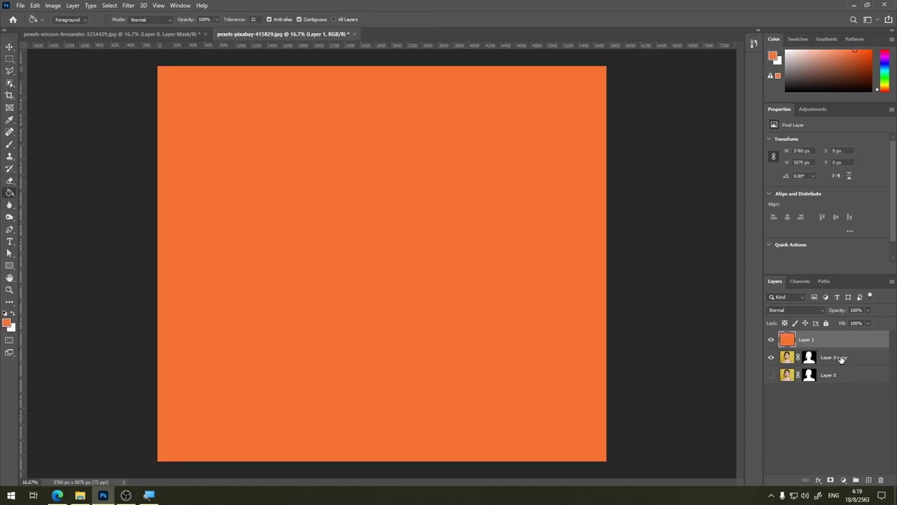
{"action": "left_click_drag", "start_coordinate": [842, 358], "coordinate": [835, 338]}
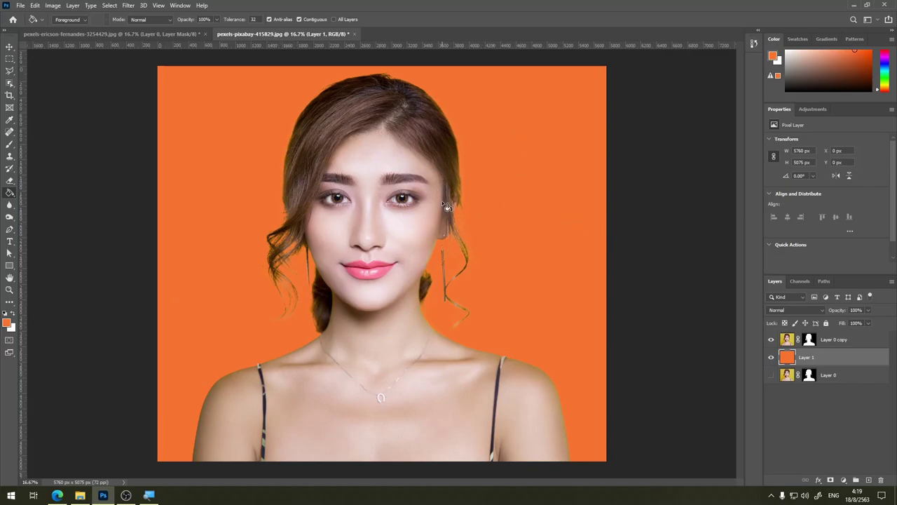
{"action": "key", "text": "ctrl+plus"}
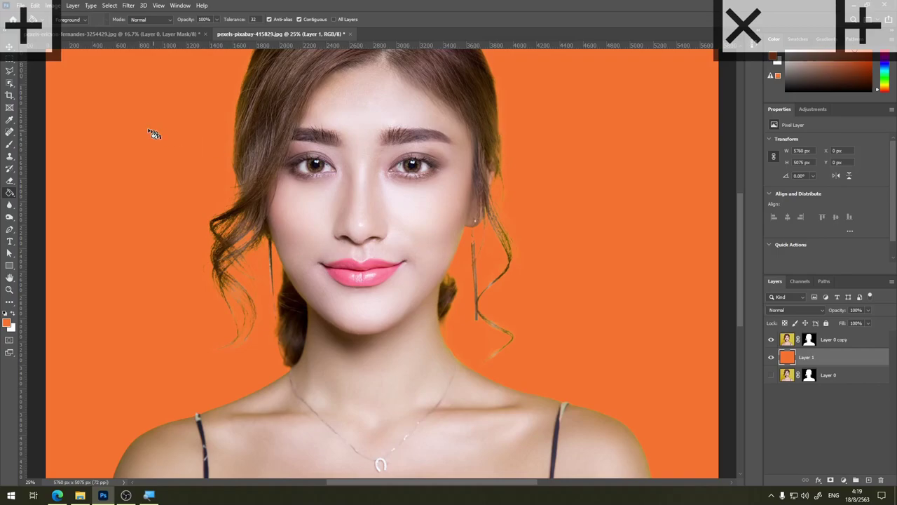
Step: Sample the dark brown hair colour and paint strands into the left curl on Layer 0 copy at 29% flow
{"action": "left_click", "coordinate": [10, 145]}
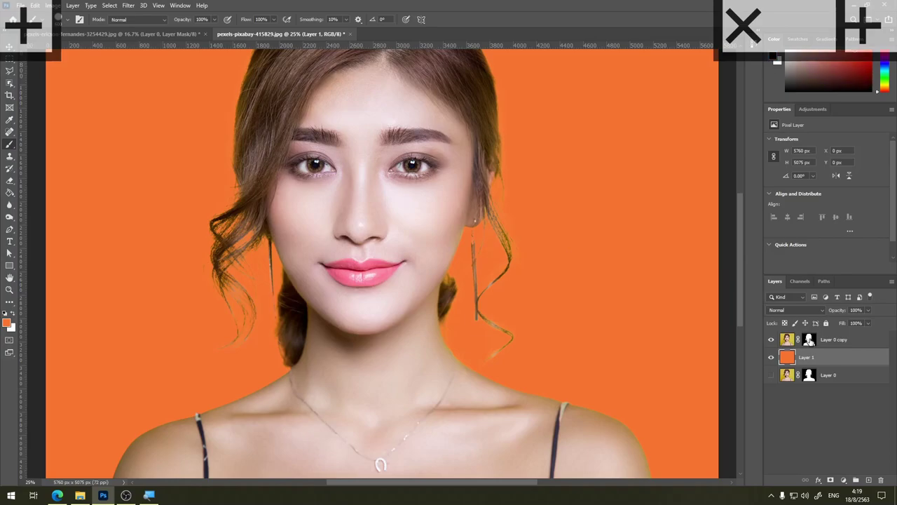
{"action": "left_click", "coordinate": [810, 340]}
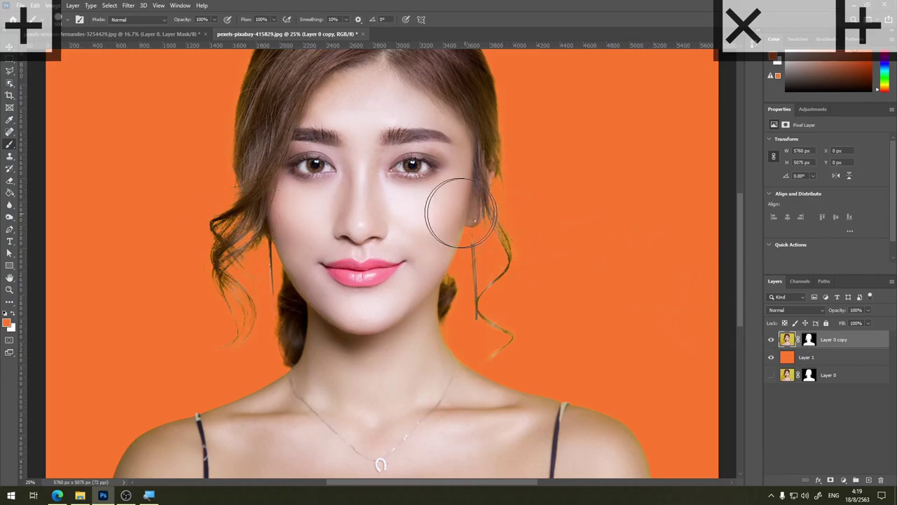
{"action": "left_click", "coordinate": [226, 243], "text": "alt"}
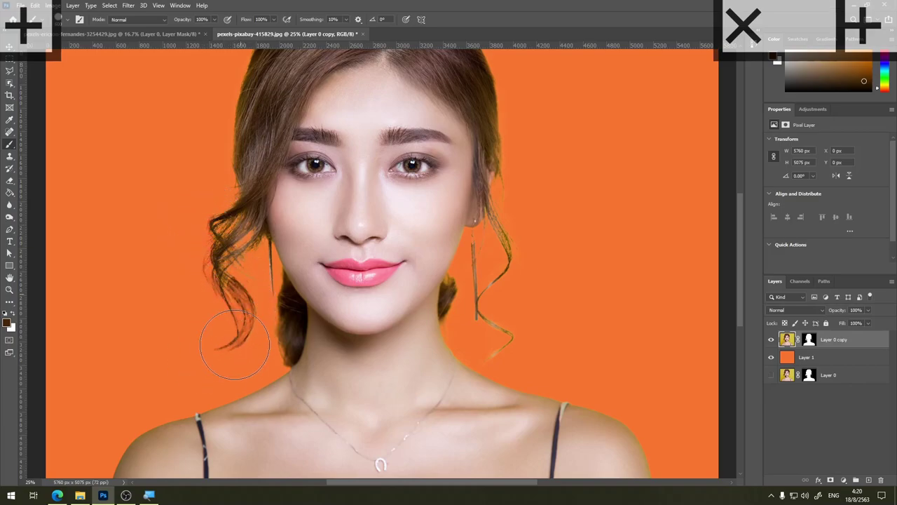
{"action": "mouse_move", "coordinate": [242, 329]}
{"action": "left_mouse_down"}
{"action": "mouse_move", "coordinate": [223, 281]}
{"action": "mouse_move", "coordinate": [245, 270]}
{"action": "left_mouse_up"}
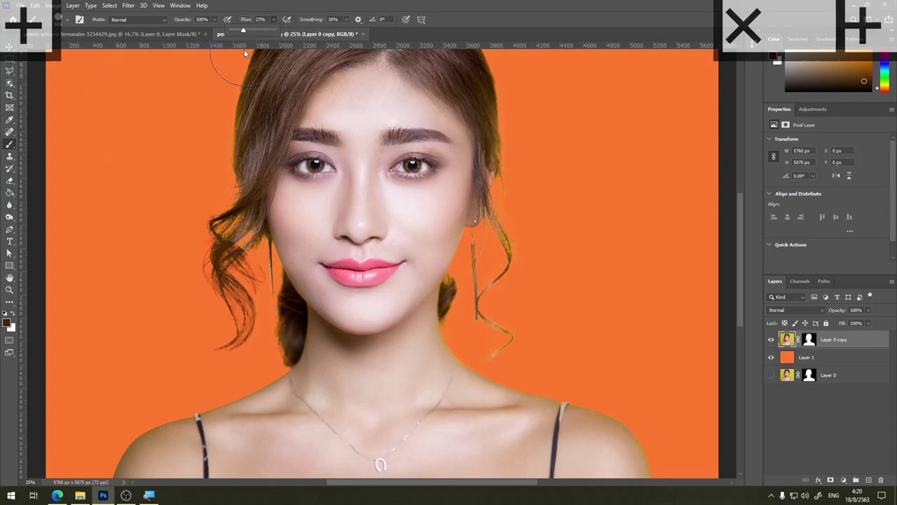
{"action": "left_click", "coordinate": [227, 245]}
{"action": "left_click_drag", "start_coordinate": [228, 245], "coordinate": [210, 210]}
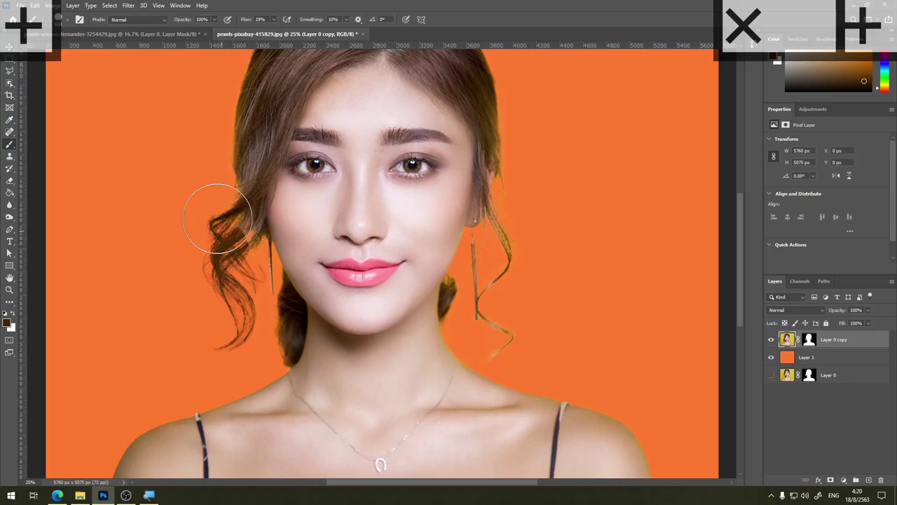
Step: Switch to a soft round brush and darken the left and lower-left hair curls
{"action": "left_click", "coordinate": [67, 23]}
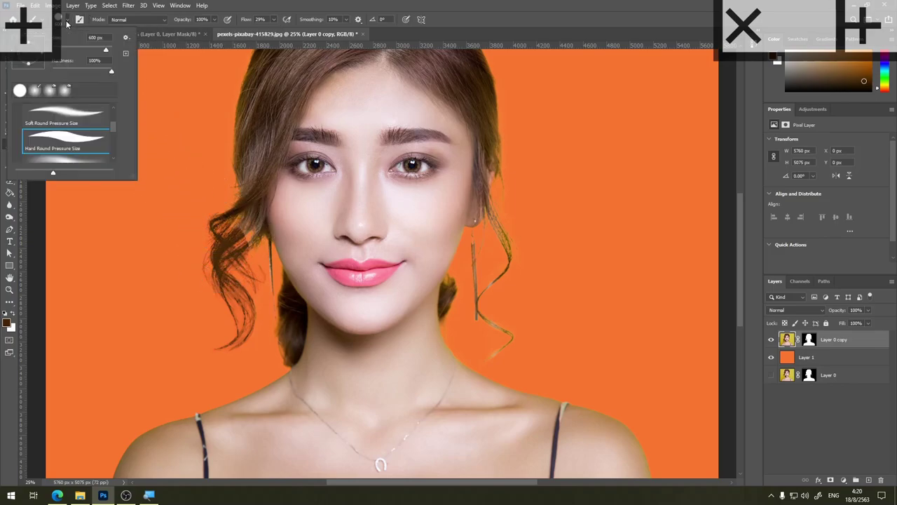
{"action": "left_click", "coordinate": [104, 123]}
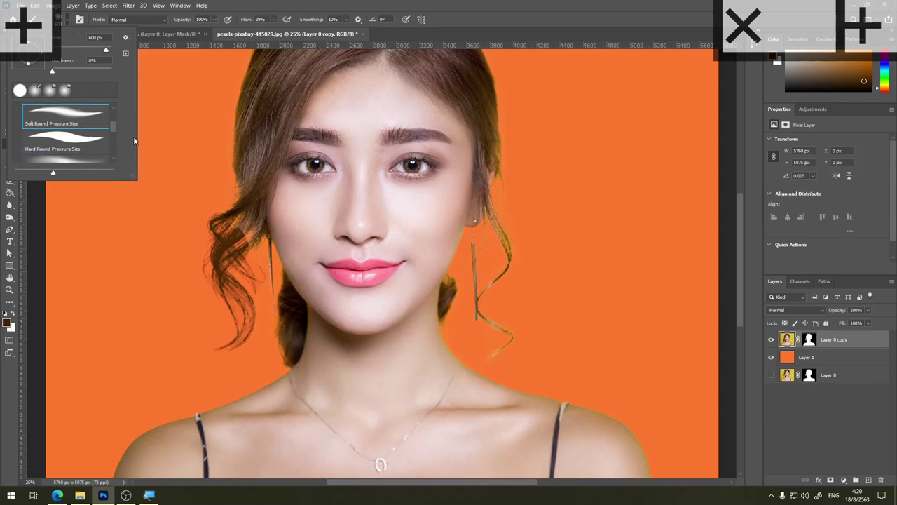
{"action": "left_click", "coordinate": [233, 260]}
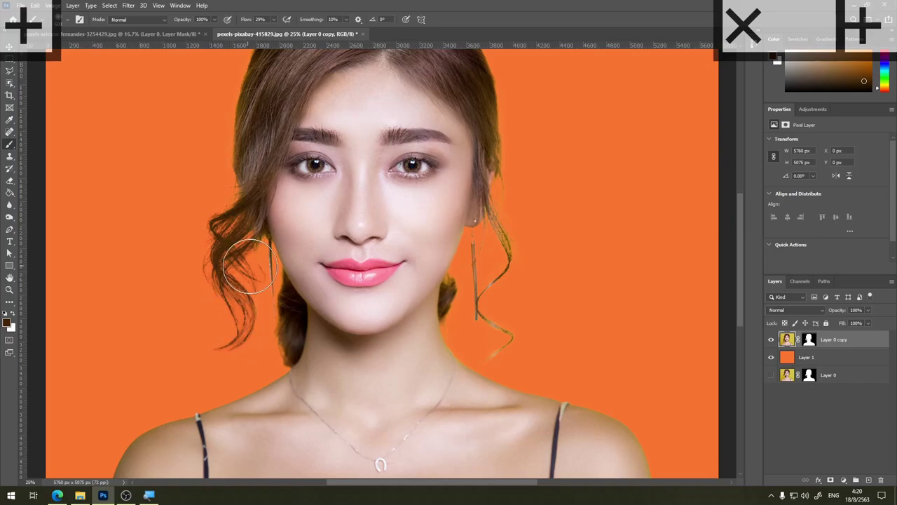
{"action": "left_click_drag", "start_coordinate": [240, 255], "coordinate": [273, 308]}
{"action": "left_click_drag", "start_coordinate": [490, 347], "coordinate": [491, 224]}
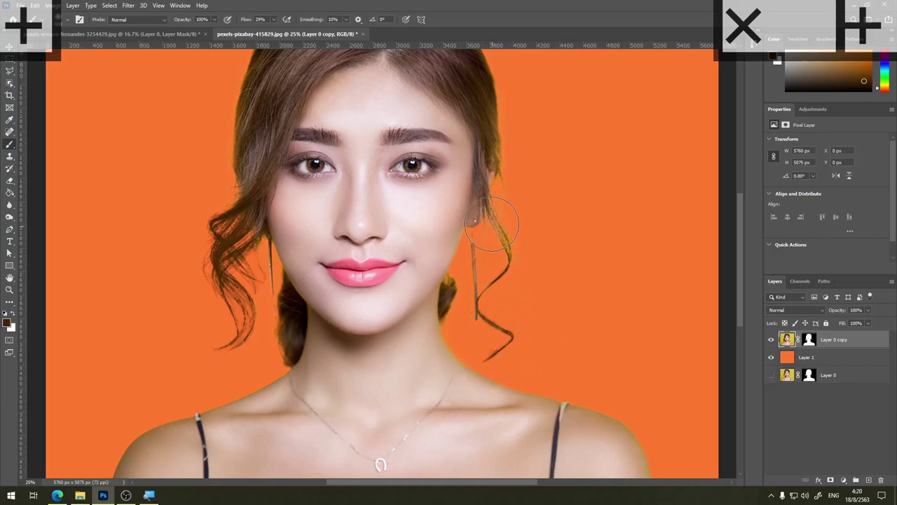
Step: Sample hair colour near the ear and paint the strand beside and above the ear
{"action": "left_click", "coordinate": [479, 70], "text": "alt"}
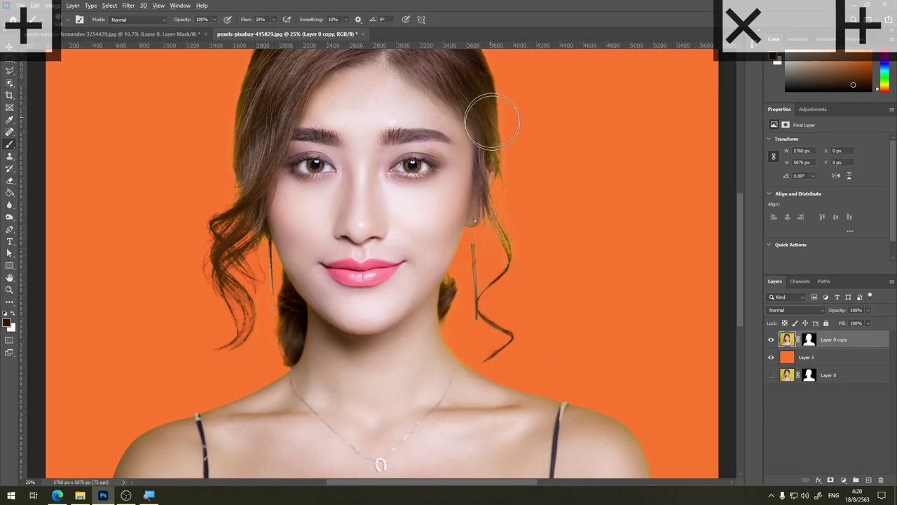
{"action": "left_click", "coordinate": [477, 71], "text": "alt"}
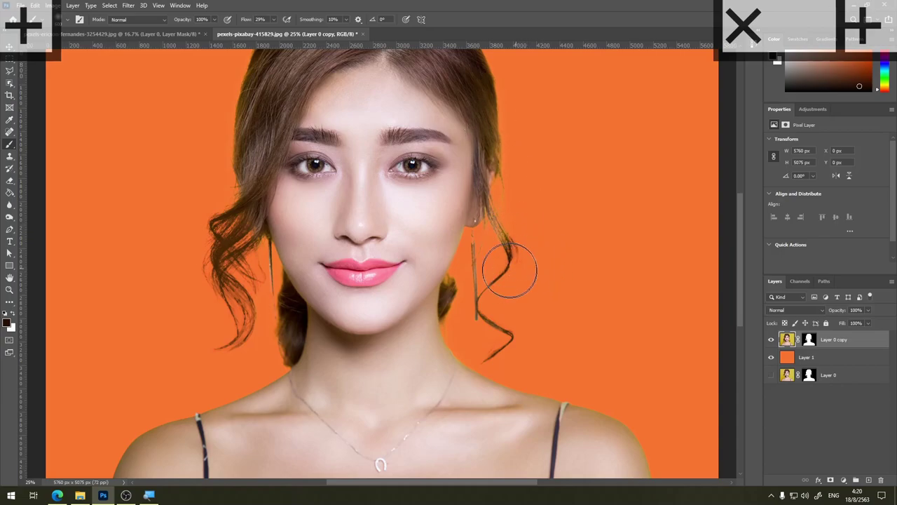
{"action": "left_click_drag", "start_coordinate": [511, 266], "coordinate": [508, 179]}
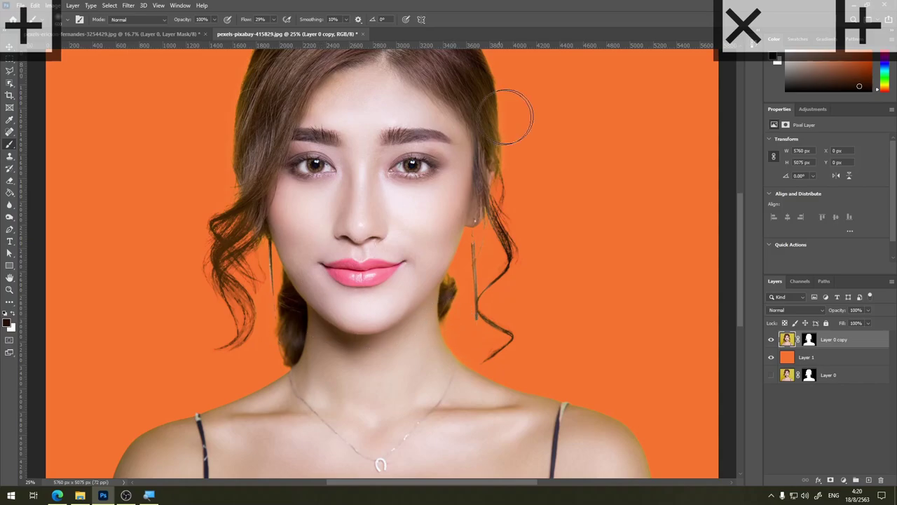
{"action": "left_click_drag", "start_coordinate": [484, 128], "coordinate": [487, 94]}
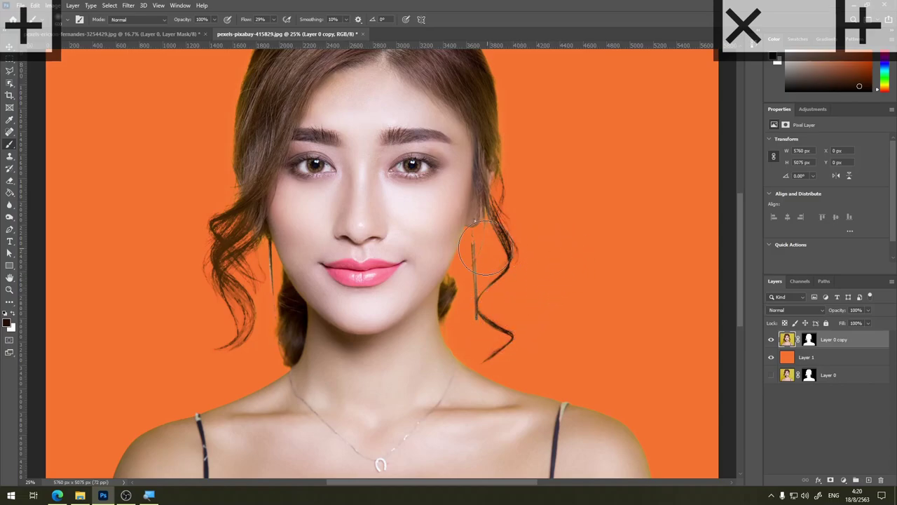
{"action": "left_click_drag", "start_coordinate": [540, 144], "coordinate": [580, 229]}
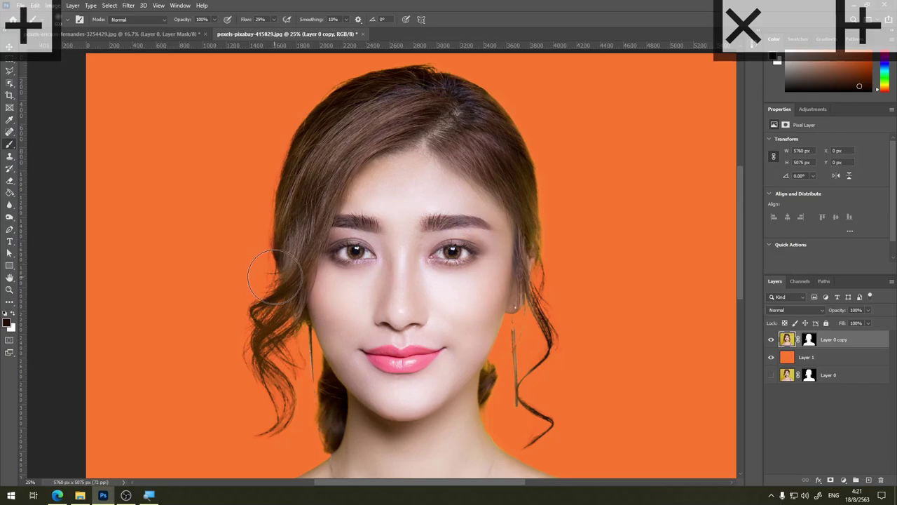
Step: Restore the left and top-left hair edges faintly with brush opacity at 8%
{"action": "left_click_drag", "start_coordinate": [278, 315], "coordinate": [285, 271]}
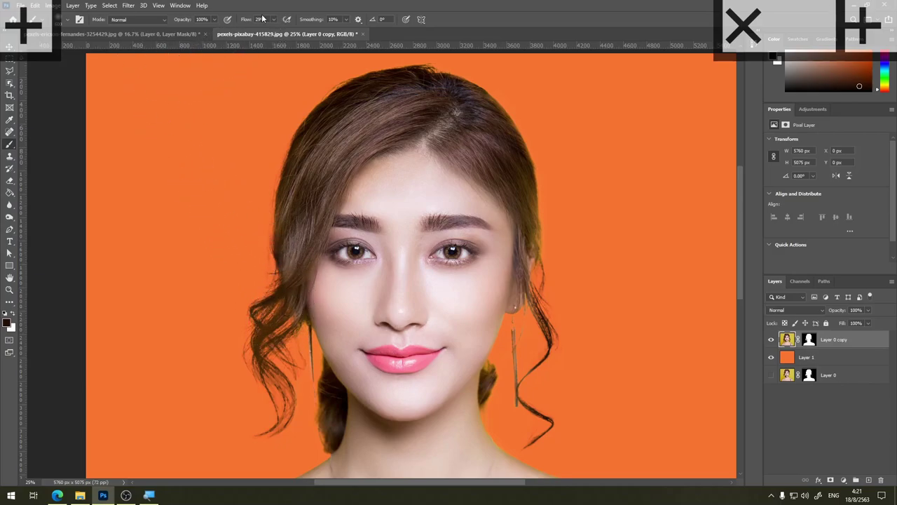
{"action": "left_click", "coordinate": [215, 21]}
{"action": "left_click", "coordinate": [287, 294]}
{"action": "left_click_drag", "start_coordinate": [285, 290], "coordinate": [283, 248]}
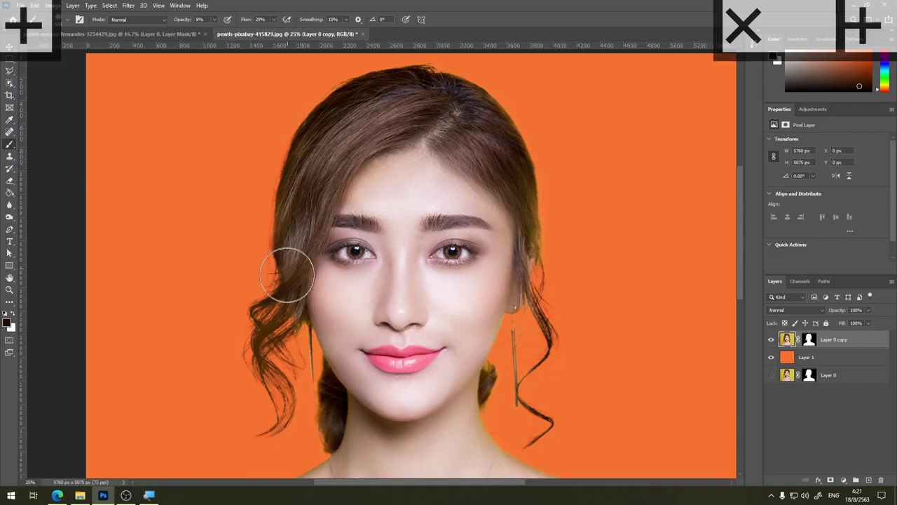
{"action": "left_click_drag", "start_coordinate": [274, 212], "coordinate": [273, 249]}
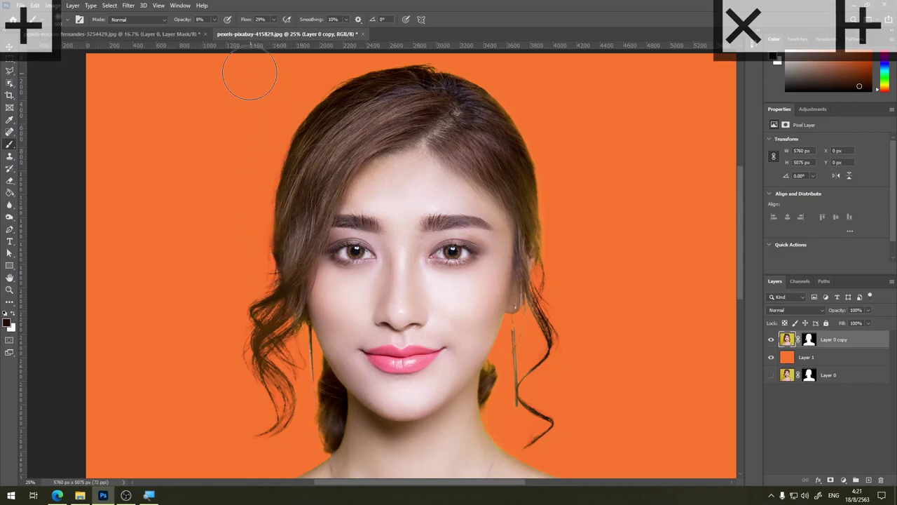
{"action": "left_click_drag", "start_coordinate": [304, 114], "coordinate": [293, 123]}
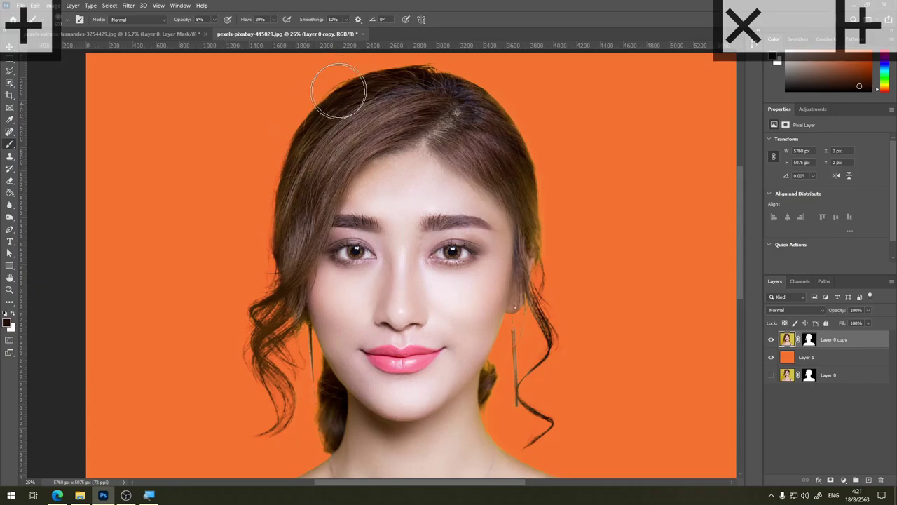
Step: Raise brush opacity to 65% and review the neck and shoulders, closing the overlay
{"action": "left_click", "coordinate": [215, 19]}
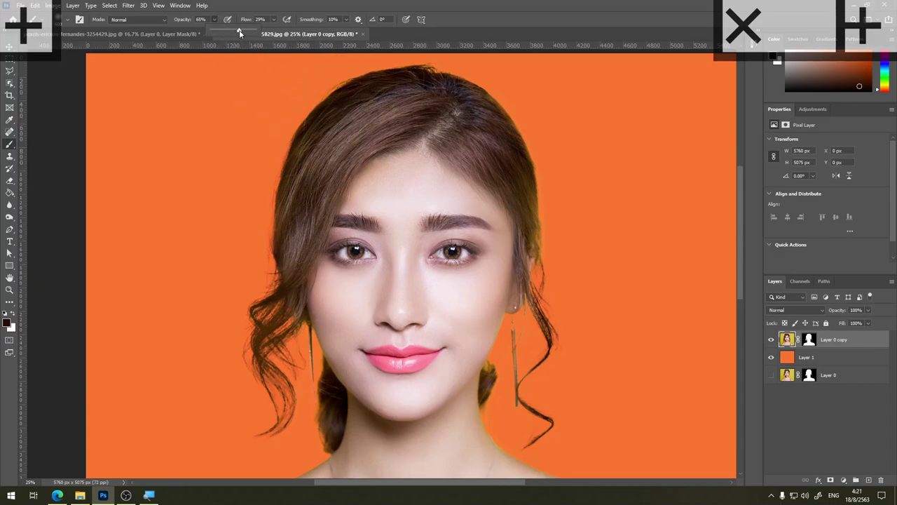
{"action": "left_click", "coordinate": [313, 121]}
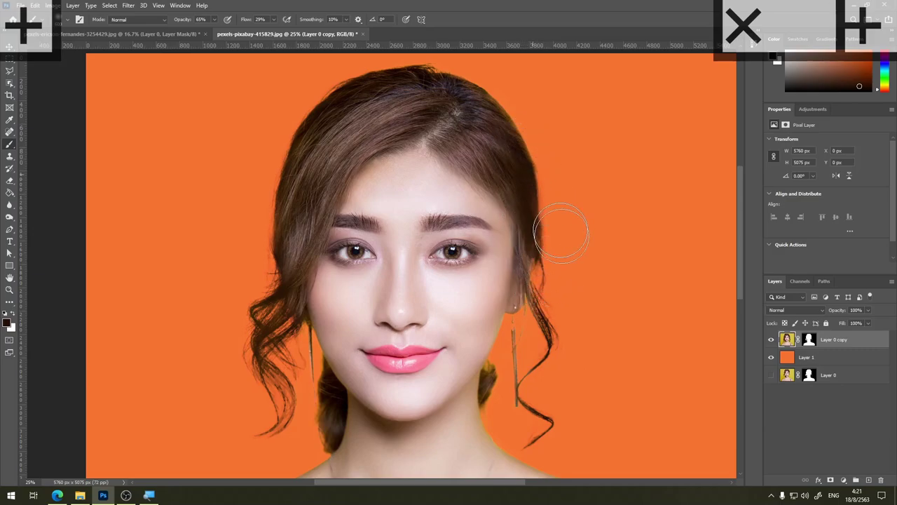
{"action": "left_click_drag", "start_coordinate": [547, 128], "coordinate": [547, 185]}
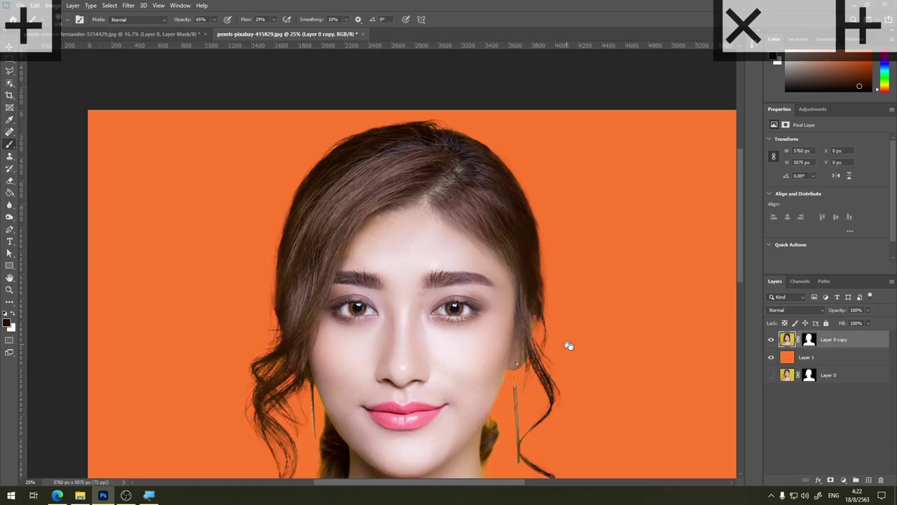
{"action": "left_click_drag", "start_coordinate": [591, 364], "coordinate": [609, 221]}
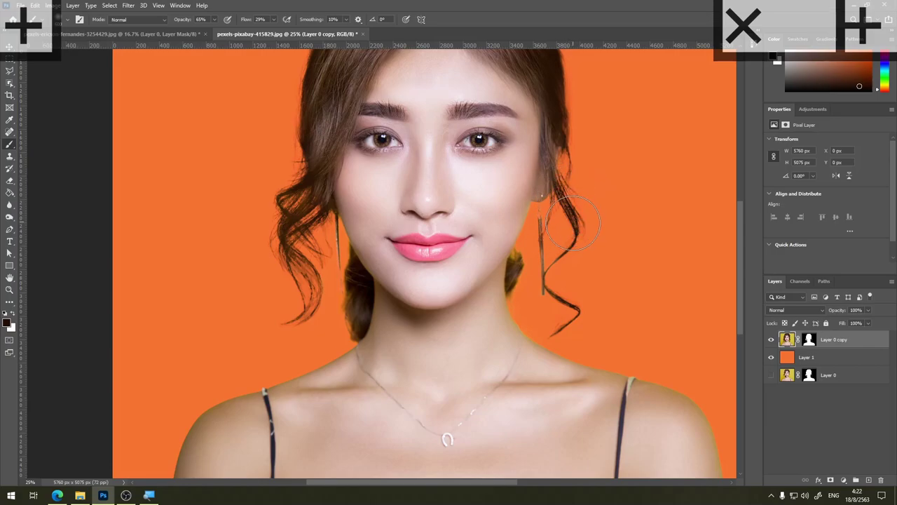
{"action": "key", "text": "alt+z"}
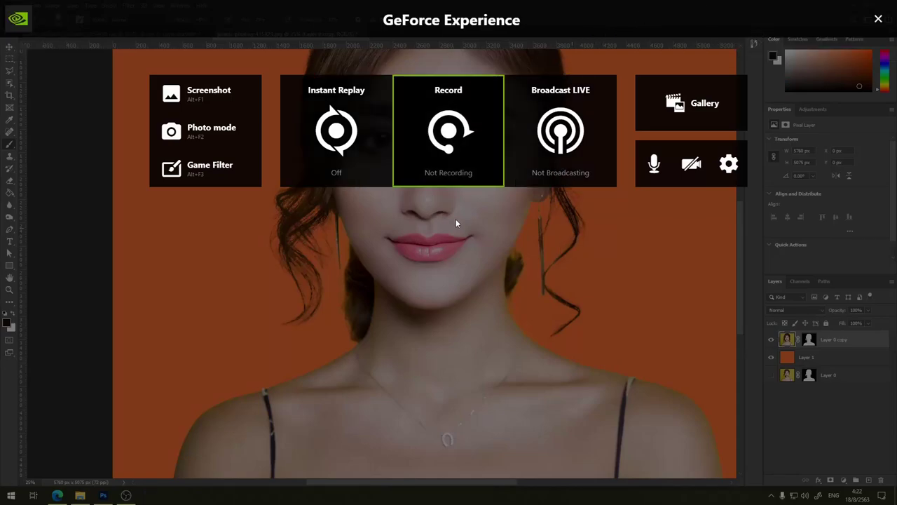
{"action": "left_click", "coordinate": [878, 19]}
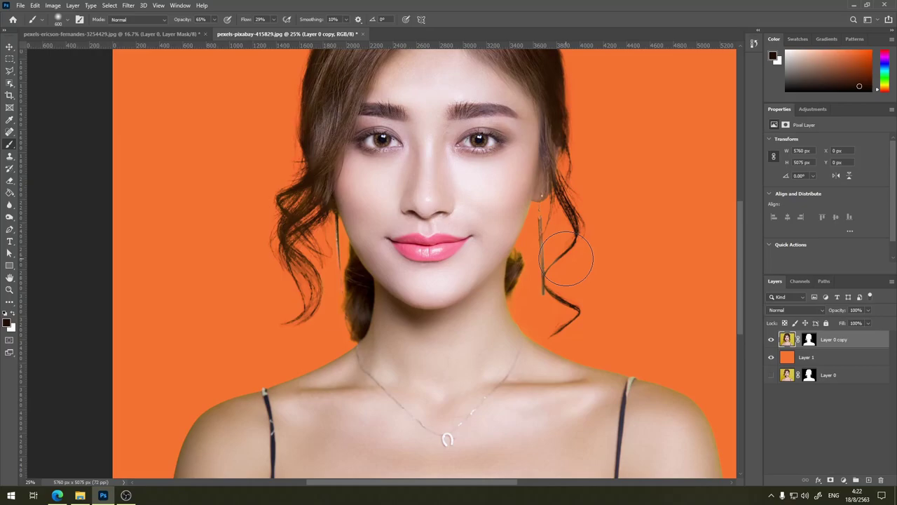
Step: Zoom in and restore the hair strands beside the jaw with a 250-pixel brush
{"action": "scroll", "coordinate": [569, 264], "scroll_direction": "up", "scroll_amount": 1}
{"action": "scroll", "coordinate": [565, 260], "scroll_direction": "up", "scroll_amount": 2}
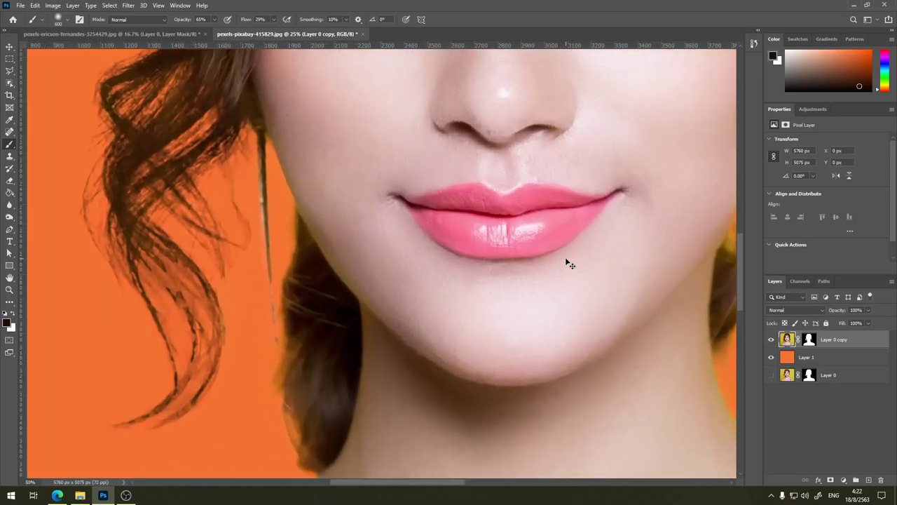
{"action": "left_click_drag", "start_coordinate": [313, 327], "coordinate": [330, 246]}
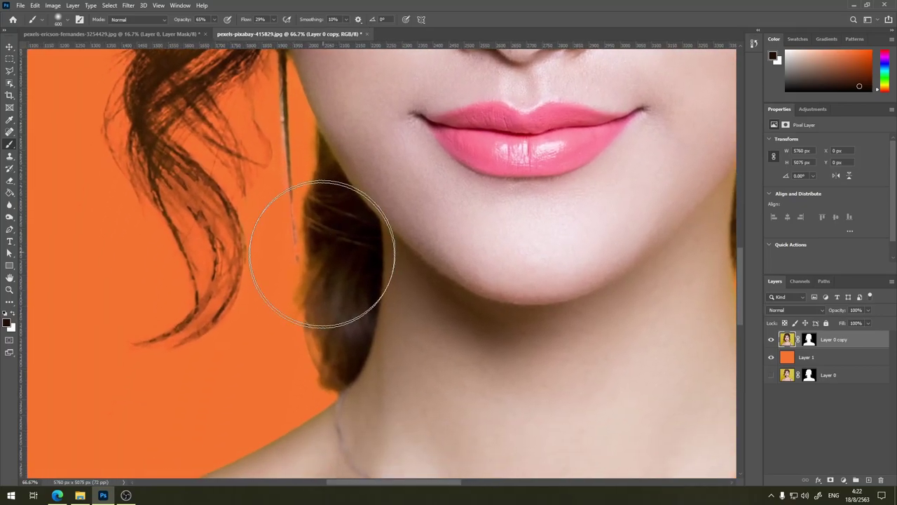
{"action": "key", "text": "bracketleft"}
{"action": "key", "text": "bracketleft"}
{"action": "key", "text": "bracketleft"}
{"action": "key", "text": "bracketleft"}
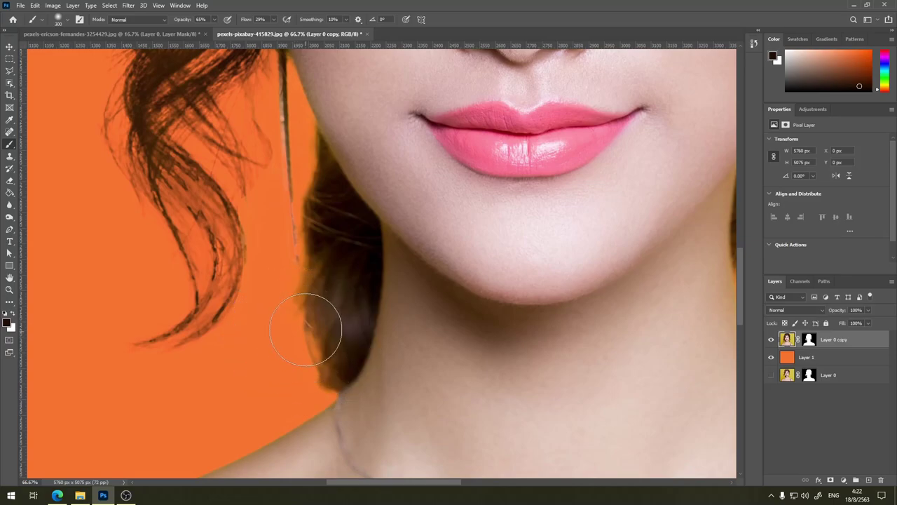
{"action": "mouse_move", "coordinate": [309, 321]}
{"action": "left_mouse_down"}
{"action": "mouse_move", "coordinate": [331, 359]}
{"action": "mouse_move", "coordinate": [296, 403]}
{"action": "mouse_move", "coordinate": [320, 281]}
{"action": "mouse_move", "coordinate": [298, 354]}
{"action": "left_mouse_up"}
{"action": "mouse_move", "coordinate": [314, 266]}
{"action": "left_mouse_down"}
{"action": "mouse_move", "coordinate": [321, 245]}
{"action": "mouse_move", "coordinate": [320, 311]}
{"action": "mouse_move", "coordinate": [321, 257]}
{"action": "mouse_move", "coordinate": [296, 314]}
{"action": "mouse_move", "coordinate": [273, 203]}
{"action": "mouse_move", "coordinate": [323, 183]}
{"action": "mouse_move", "coordinate": [305, 156]}
{"action": "mouse_move", "coordinate": [324, 188]}
{"action": "mouse_move", "coordinate": [321, 181]}
{"action": "left_mouse_up"}
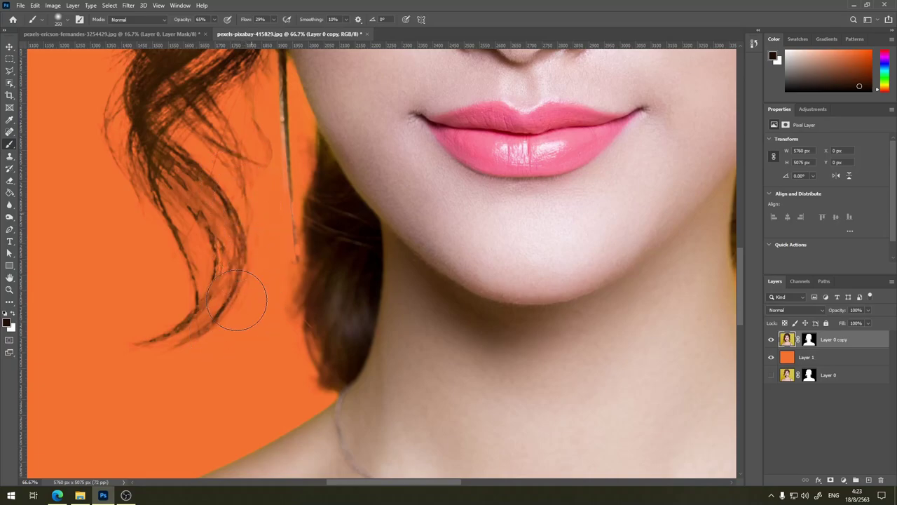
{"action": "mouse_move", "coordinate": [259, 221]}
{"action": "left_mouse_down"}
{"action": "mouse_move", "coordinate": [252, 168]}
{"action": "mouse_move", "coordinate": [244, 183]}
{"action": "left_mouse_up"}
Step: Fill in the hair strand right of the neck, then zoom out to the whole image
{"action": "key", "text": "ctrl+minus"}
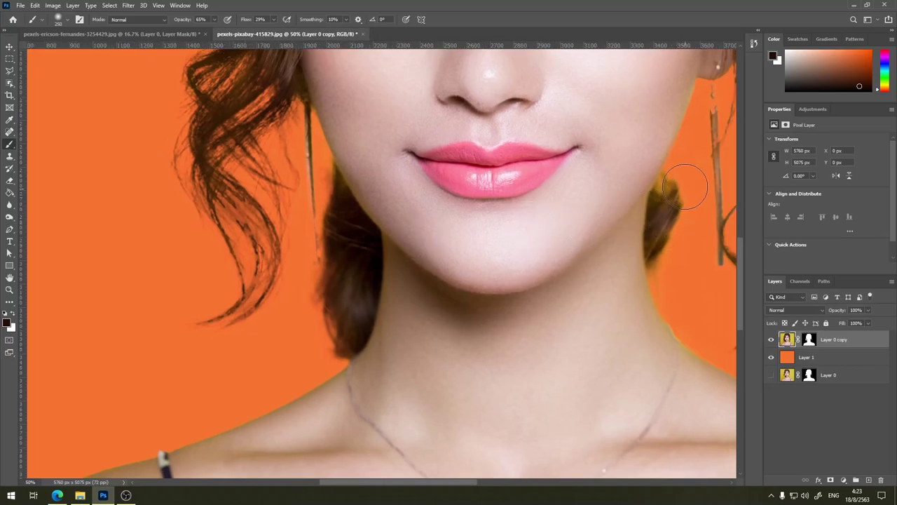
{"action": "mouse_move", "coordinate": [670, 200]}
{"action": "left_mouse_down"}
{"action": "mouse_move", "coordinate": [674, 186]}
{"action": "mouse_move", "coordinate": [666, 235]}
{"action": "left_mouse_up"}
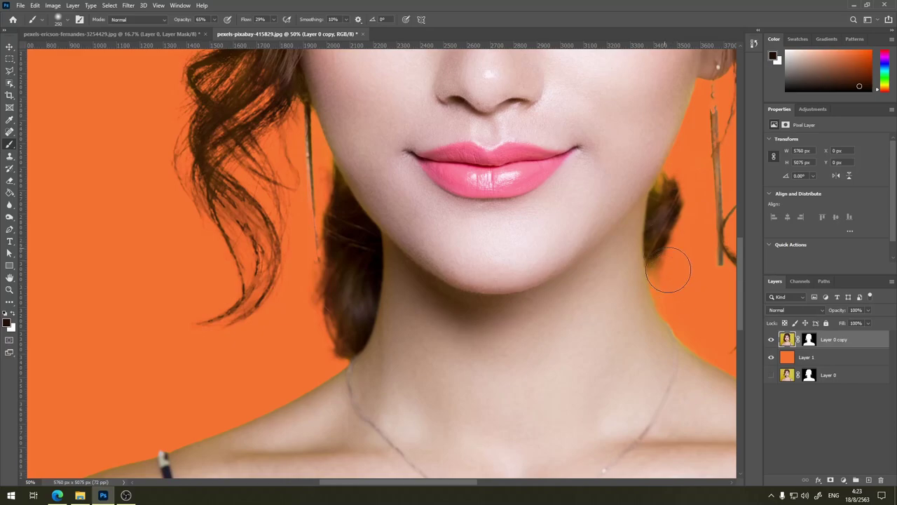
{"action": "mouse_move", "coordinate": [685, 172]}
{"action": "left_mouse_down"}
{"action": "mouse_move", "coordinate": [669, 239]}
{"action": "mouse_move", "coordinate": [671, 280]}
{"action": "left_mouse_up"}
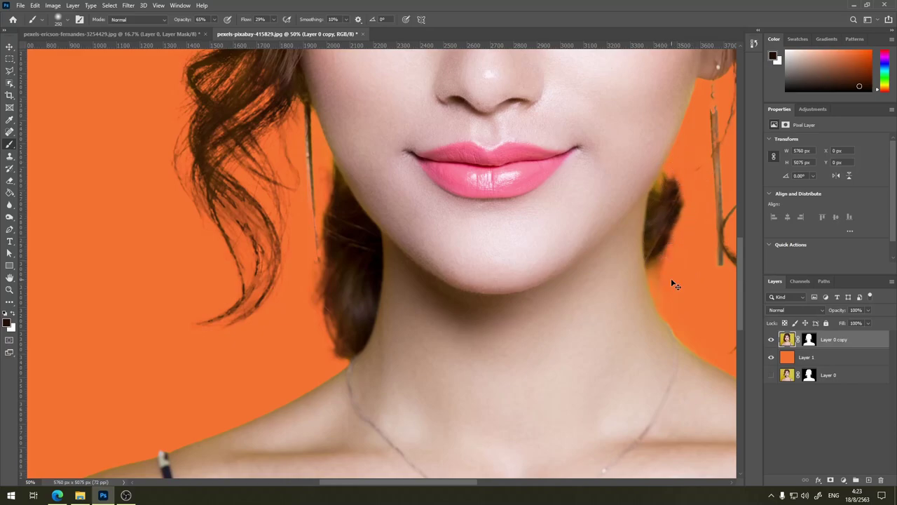
{"action": "key", "text": "ctrl+minus"}
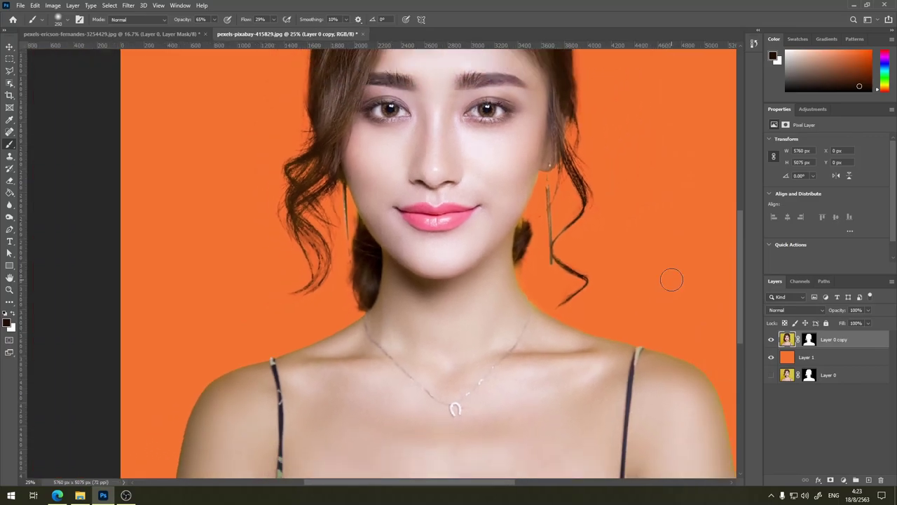
{"action": "key", "text": "ctrl+minus"}
{"action": "key", "text": "ctrl+minus"}
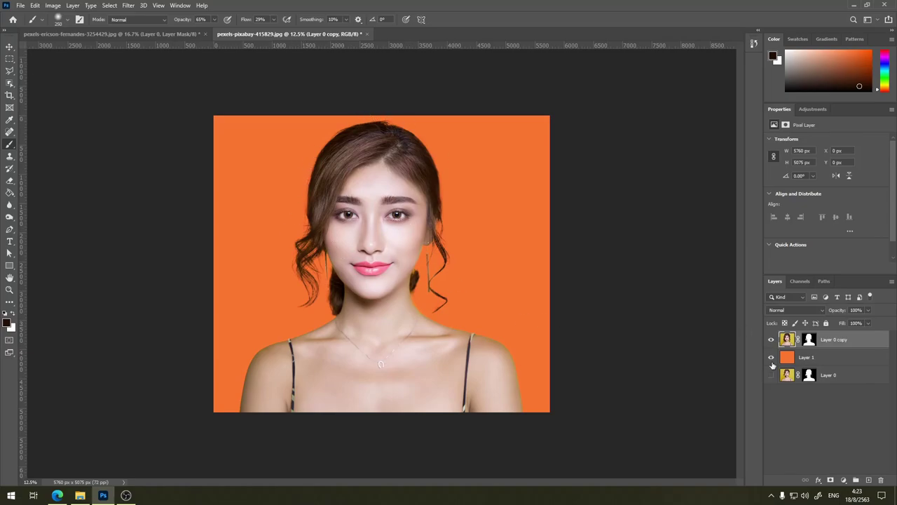
Step: Toggle Layer 1's orange background off and on to check transparency, then open the photo folder
{"action": "left_click", "coordinate": [772, 357]}
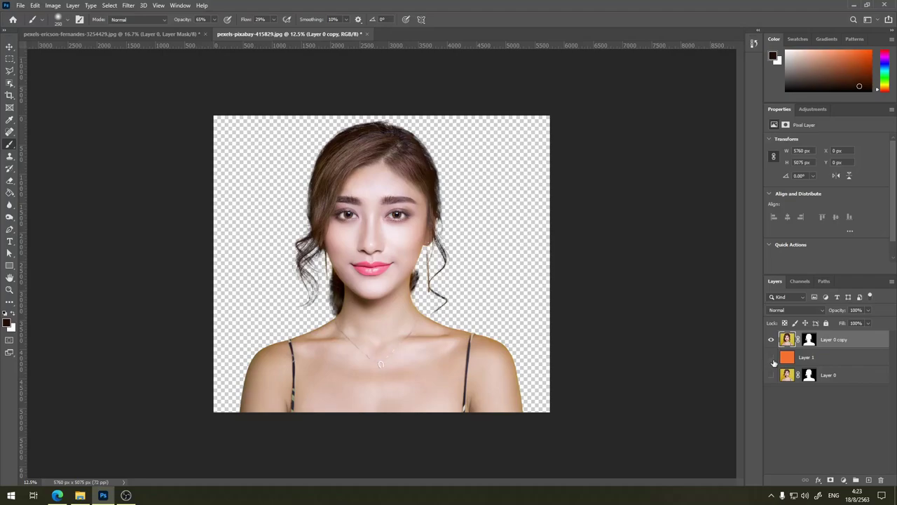
{"action": "left_click", "coordinate": [772, 358]}
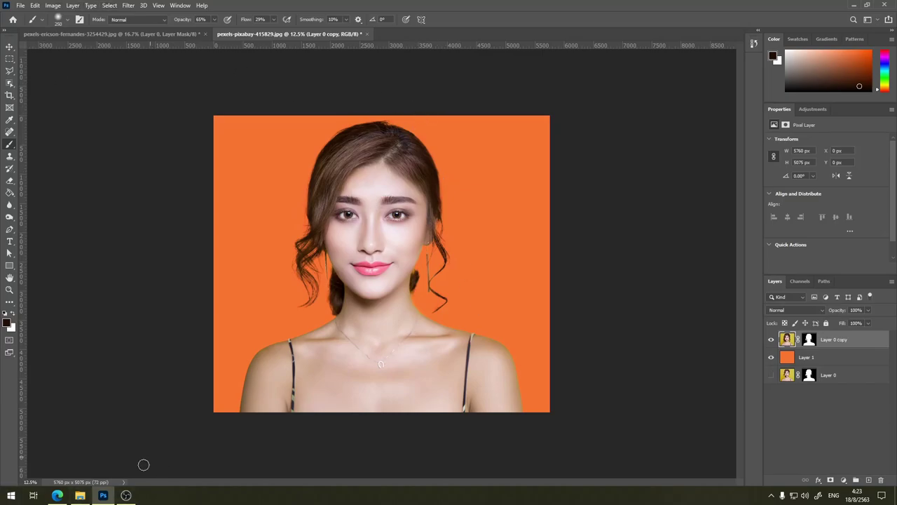
{"action": "left_click", "coordinate": [80, 495]}
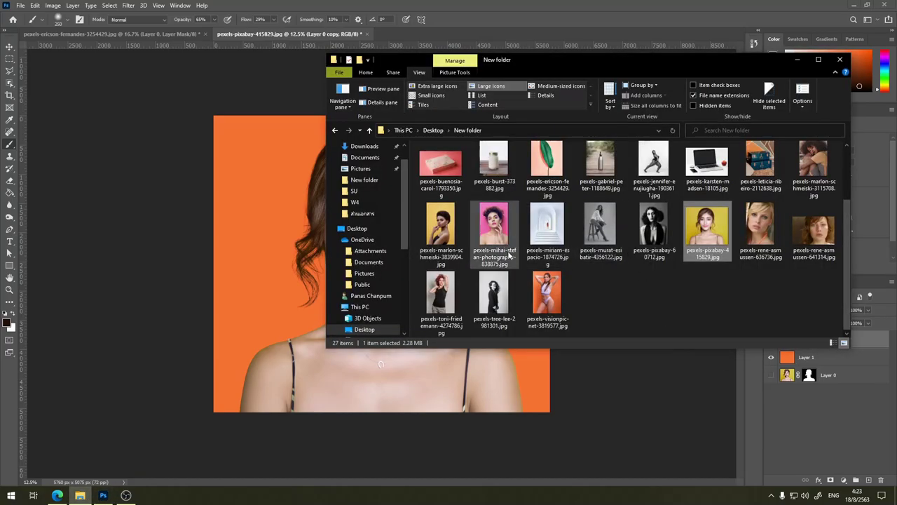
{"action": "mouse_move", "coordinate": [494, 223]}
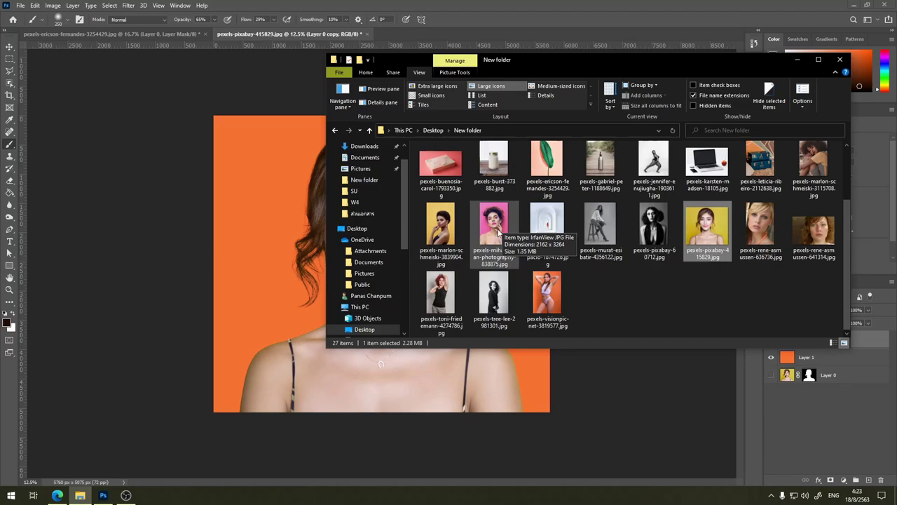
Step: Open pexels-mihai-stefan-photography-838875.jpg and pexels-marlon-schmeiski-3839904.jpg in Photoshop from Explorer
{"action": "left_click", "coordinate": [499, 233]}
{"action": "left_click_drag", "start_coordinate": [809, 408], "coordinate": [581, 362]}
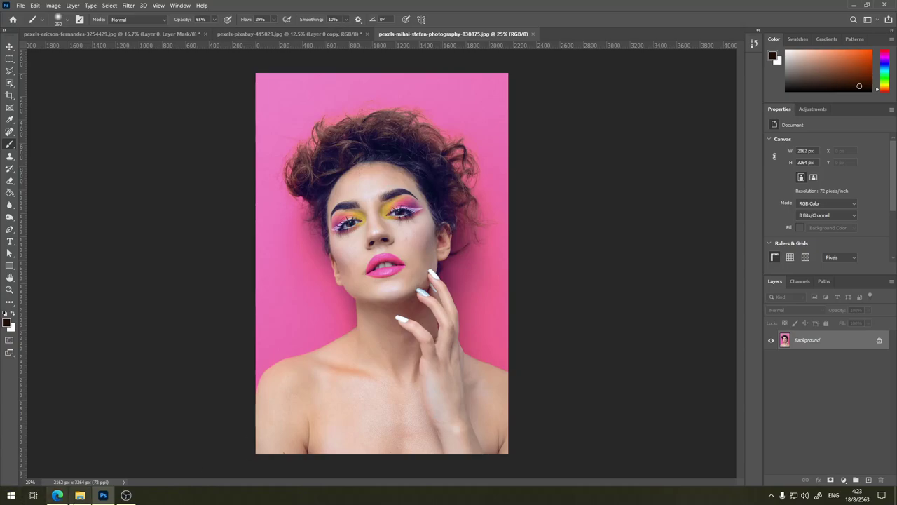
{"action": "left_click", "coordinate": [81, 499]}
{"action": "key", "text": "Left"}
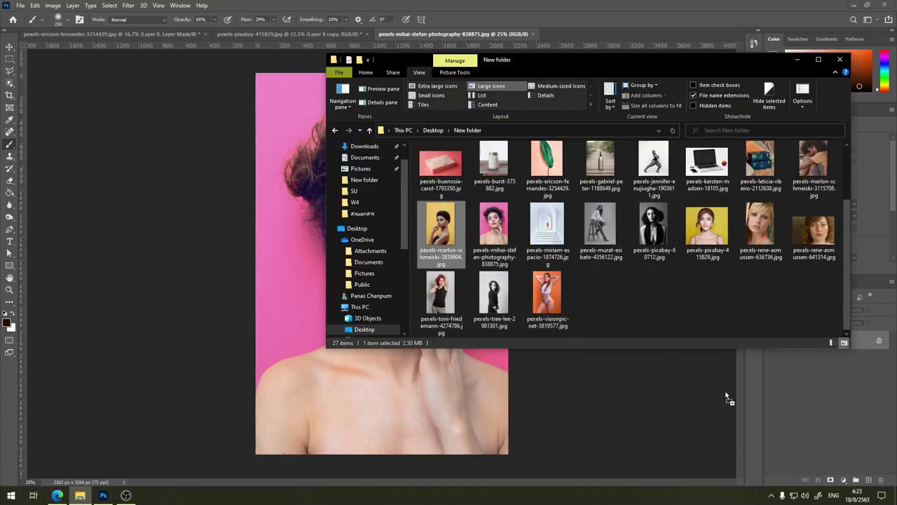
{"action": "left_click_drag", "start_coordinate": [807, 416], "coordinate": [701, 393]}
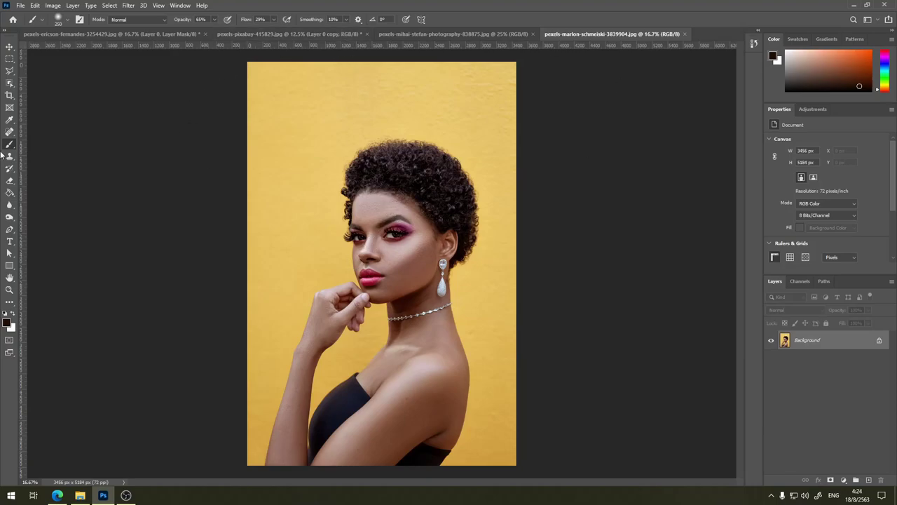
{"action": "left_click", "coordinate": [11, 83]}
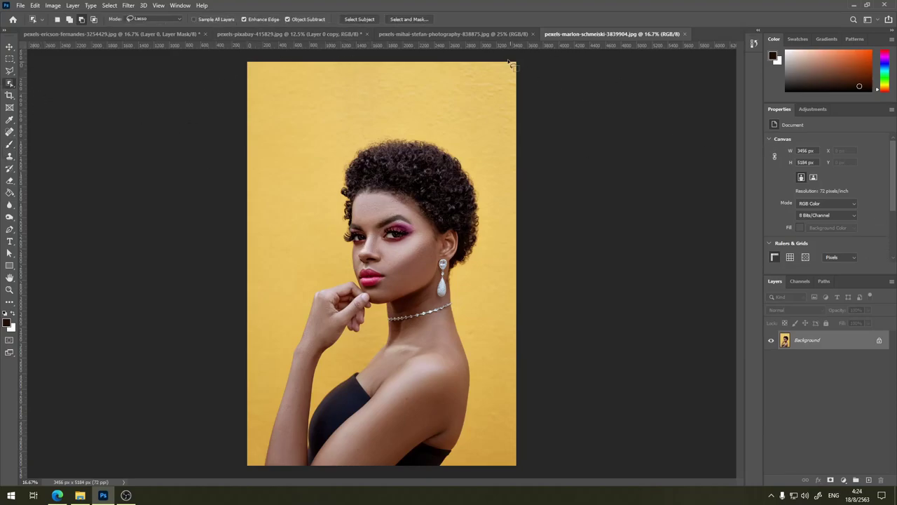
Step: Select the subject, enter Select and Mask, and refine the eyelash and forehead hair edges
{"action": "left_click", "coordinate": [359, 20]}
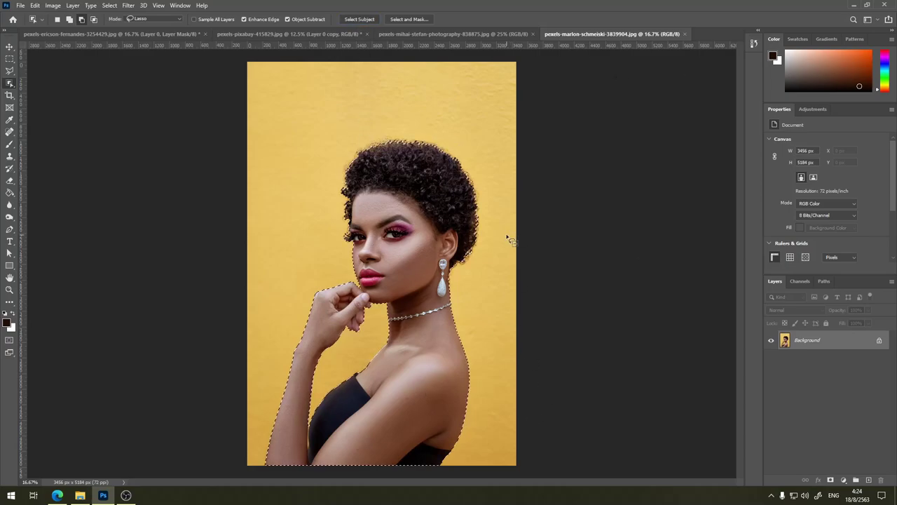
{"action": "left_click", "coordinate": [411, 19]}
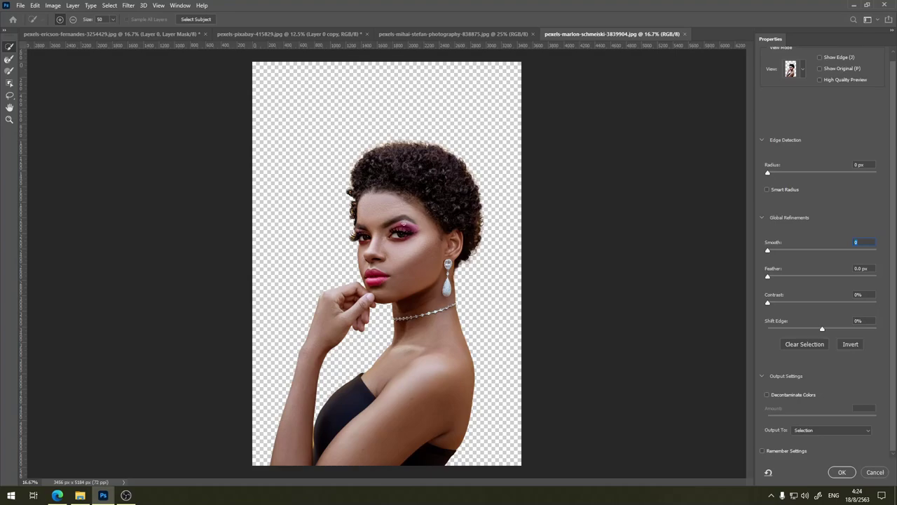
{"action": "key", "text": "ctrl+plus"}
{"action": "key", "text": "ctrl+plus"}
{"action": "key", "text": "ctrl+plus"}
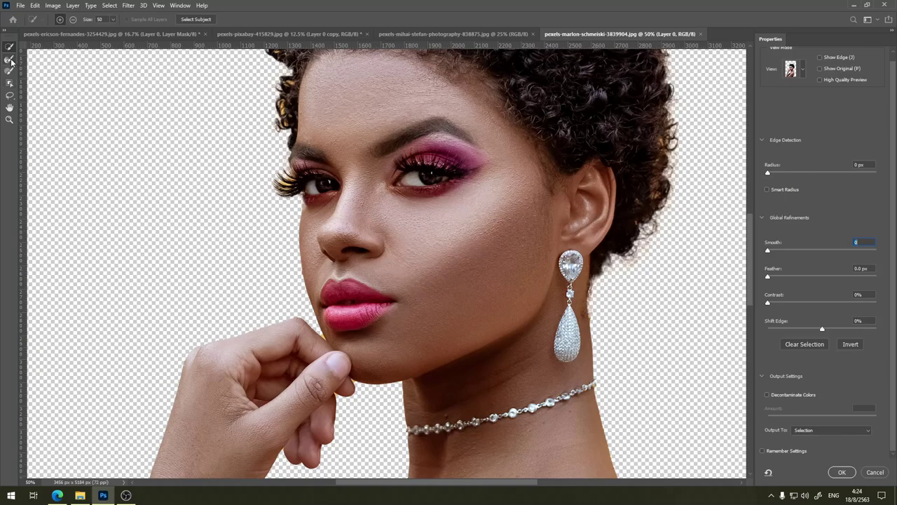
{"action": "left_click", "coordinate": [10, 61]}
{"action": "left_click_drag", "start_coordinate": [267, 183], "coordinate": [282, 188]}
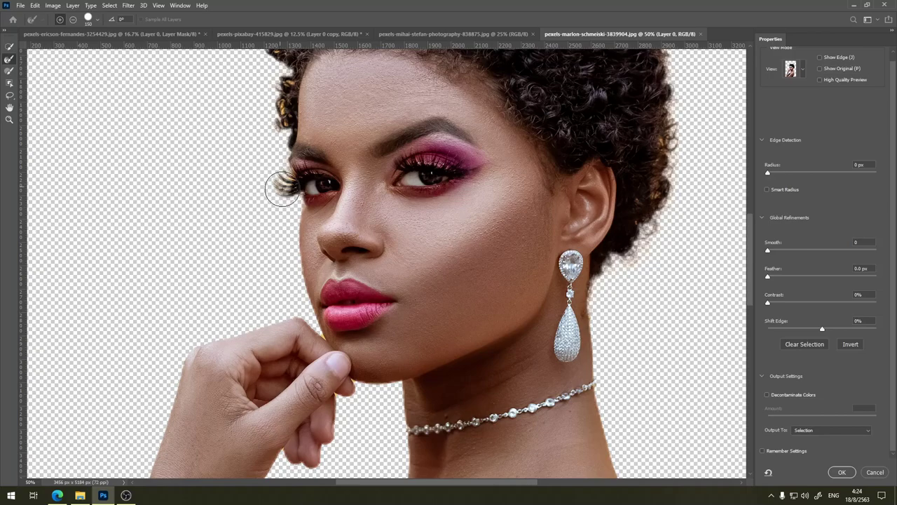
{"action": "mouse_move", "coordinate": [259, 130]}
{"action": "left_mouse_down"}
{"action": "mouse_move", "coordinate": [274, 121]}
{"action": "mouse_move", "coordinate": [285, 81]}
{"action": "left_mouse_up"}
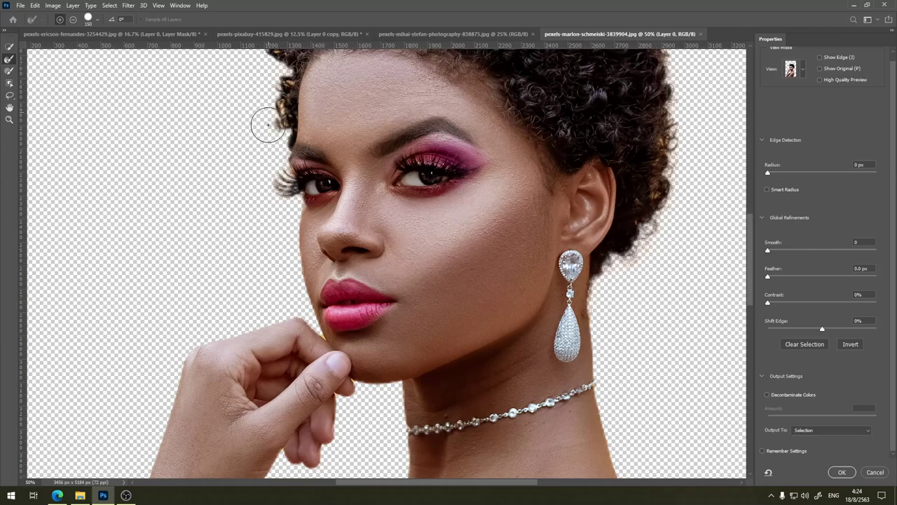
{"action": "left_click_drag", "start_coordinate": [270, 125], "coordinate": [282, 77]}
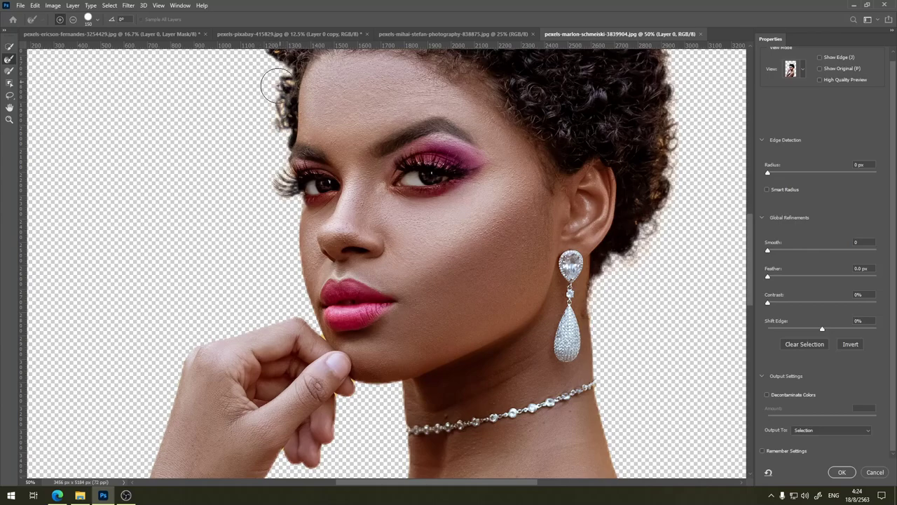
Step: Refine the top of the curly hair and the right hair edge down to the ear
{"action": "left_click_drag", "start_coordinate": [154, 82], "coordinate": [153, 175]}
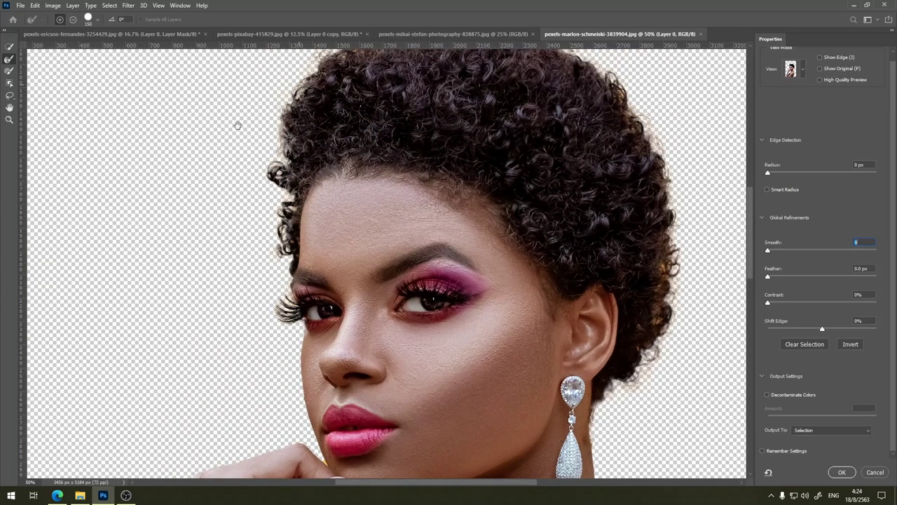
{"action": "left_click_drag", "start_coordinate": [238, 125], "coordinate": [48, 268]}
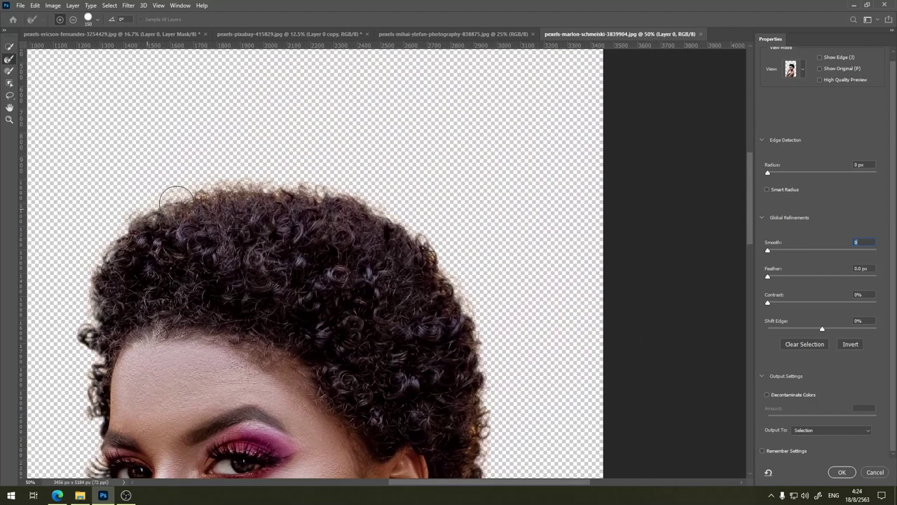
{"action": "left_click_drag", "start_coordinate": [176, 200], "coordinate": [452, 230]}
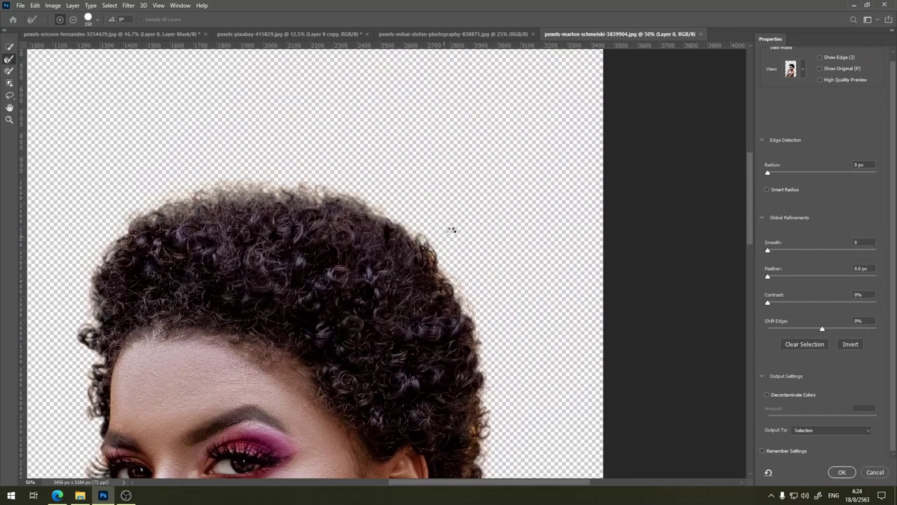
{"action": "mouse_move", "coordinate": [498, 250]}
{"action": "left_mouse_down"}
{"action": "mouse_move", "coordinate": [403, 136]}
{"action": "mouse_move", "coordinate": [428, 296]}
{"action": "left_mouse_up"}
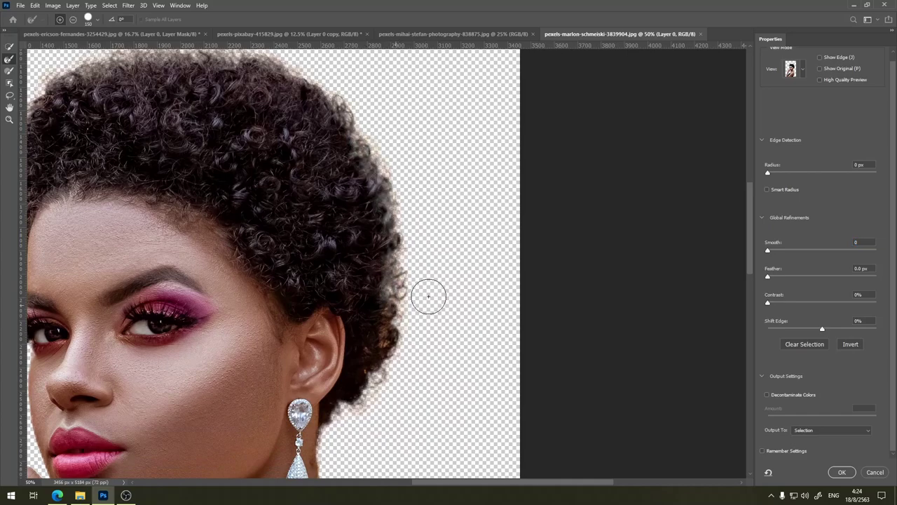
{"action": "mouse_move", "coordinate": [417, 364]}
{"action": "left_mouse_down"}
{"action": "mouse_move", "coordinate": [502, 180]}
{"action": "mouse_move", "coordinate": [502, 193]}
{"action": "left_mouse_up"}
{"action": "mouse_move", "coordinate": [501, 116]}
{"action": "left_mouse_down"}
{"action": "mouse_move", "coordinate": [461, 230]}
{"action": "mouse_move", "coordinate": [430, 242]}
{"action": "left_mouse_up"}
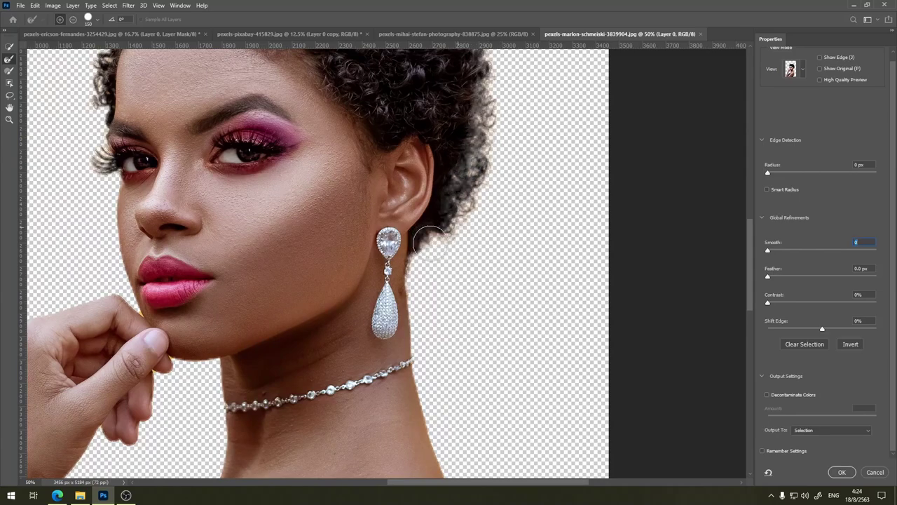
{"action": "mouse_move", "coordinate": [497, 327]}
{"action": "left_mouse_down"}
{"action": "mouse_move", "coordinate": [611, 210]}
{"action": "mouse_move", "coordinate": [655, 260]}
{"action": "mouse_move", "coordinate": [651, 341]}
{"action": "left_mouse_up"}
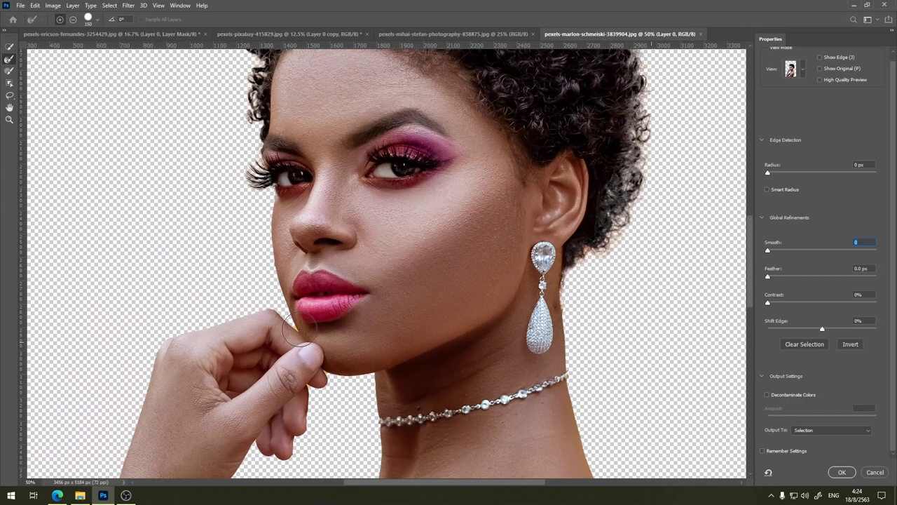
Step: Zoom in to 300% and pan the close-up view to the curls at the temple
{"action": "scroll", "coordinate": [298, 330], "scroll_direction": "up", "scroll_amount": 1}
{"action": "scroll", "coordinate": [301, 331], "scroll_direction": "up", "scroll_amount": 3}
{"action": "scroll", "coordinate": [300, 330], "scroll_direction": "up", "scroll_amount": 1}
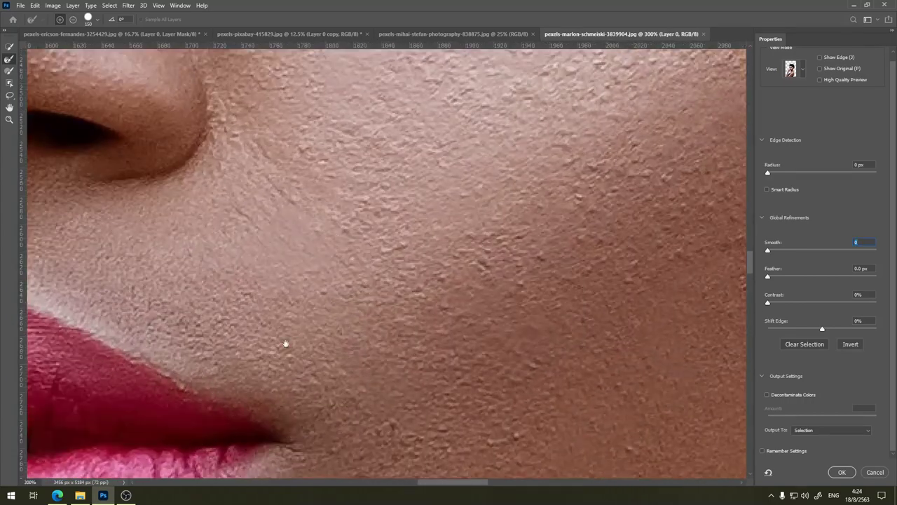
{"action": "left_click_drag", "start_coordinate": [287, 345], "coordinate": [689, 129]}
{"action": "scroll", "coordinate": [659, 154], "scroll_direction": "down", "scroll_amount": 3}
{"action": "scroll", "coordinate": [659, 154], "scroll_direction": "left", "scroll_amount": 3}
{"action": "scroll", "coordinate": [420, 232], "scroll_direction": "down", "scroll_amount": 1}
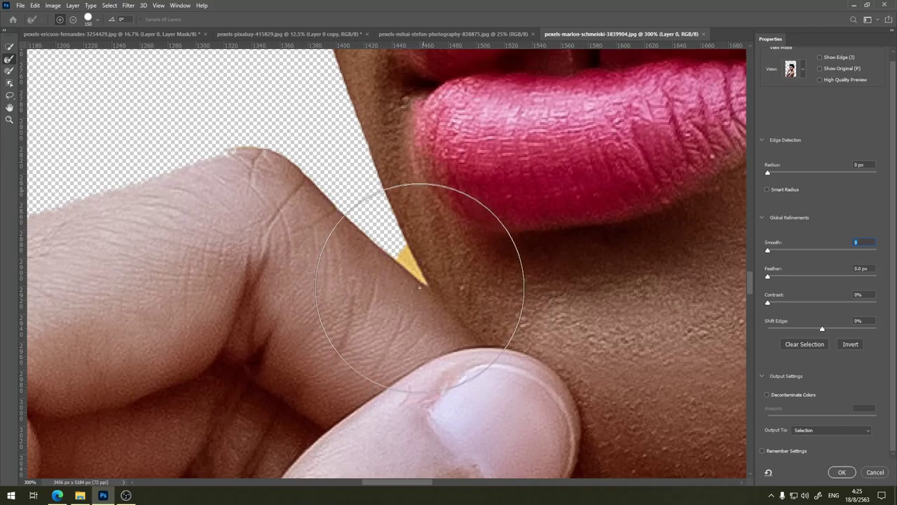
{"action": "left_click_drag", "start_coordinate": [486, 150], "coordinate": [505, 353]}
{"action": "left_click_drag", "start_coordinate": [491, 168], "coordinate": [491, 349]}
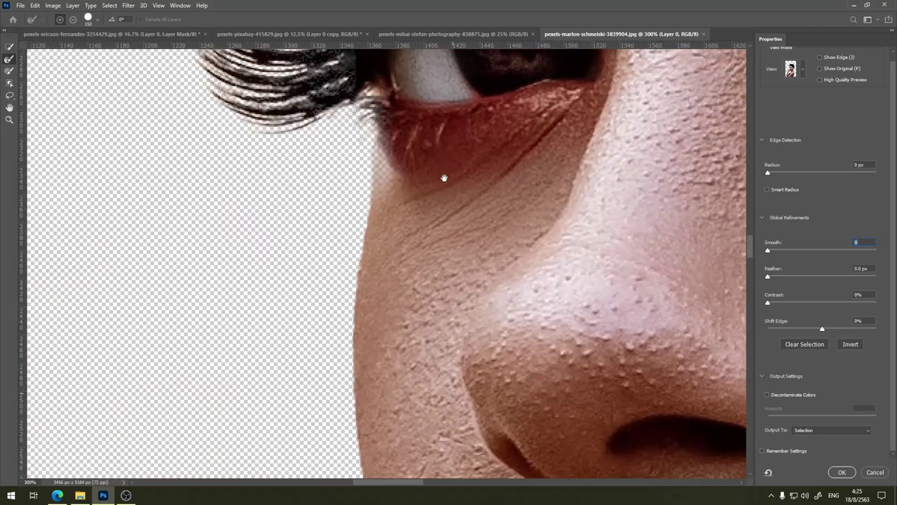
{"action": "left_click_drag", "start_coordinate": [442, 176], "coordinate": [450, 406]}
{"action": "mouse_move", "coordinate": [403, 78]}
{"action": "left_mouse_down"}
{"action": "mouse_move", "coordinate": [409, 151]}
{"action": "mouse_move", "coordinate": [393, 194]}
{"action": "left_mouse_up"}
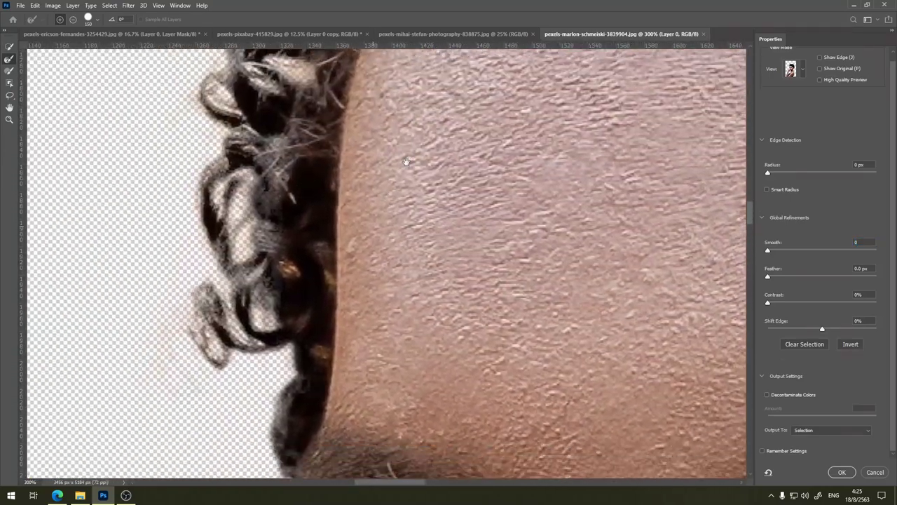
{"action": "left_click_drag", "start_coordinate": [178, 140], "coordinate": [178, 285]}
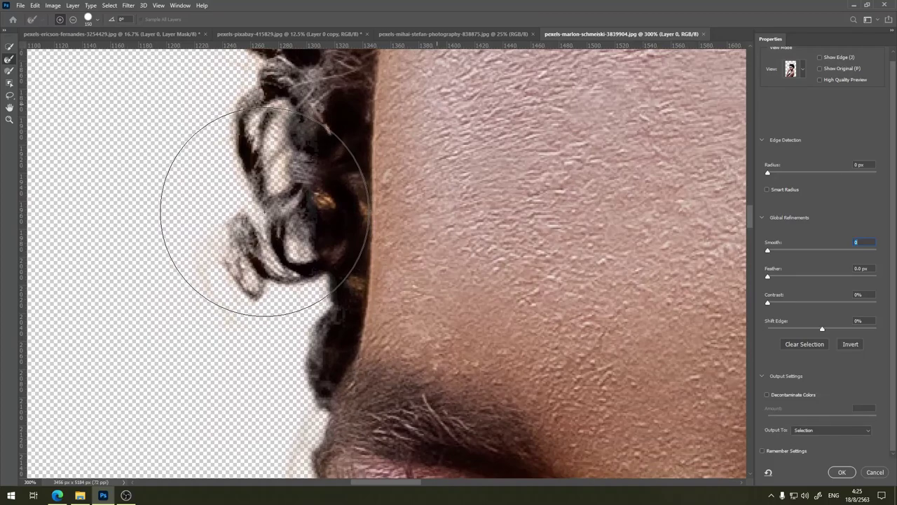
Step: Refine the curls beside the forehead and temple with an 80-pixel Refine Edge Brush
{"action": "key", "text": "bracketleft"}
{"action": "key", "text": "bracketleft"}
{"action": "left_click_drag", "start_coordinate": [312, 201], "coordinate": [324, 228]}
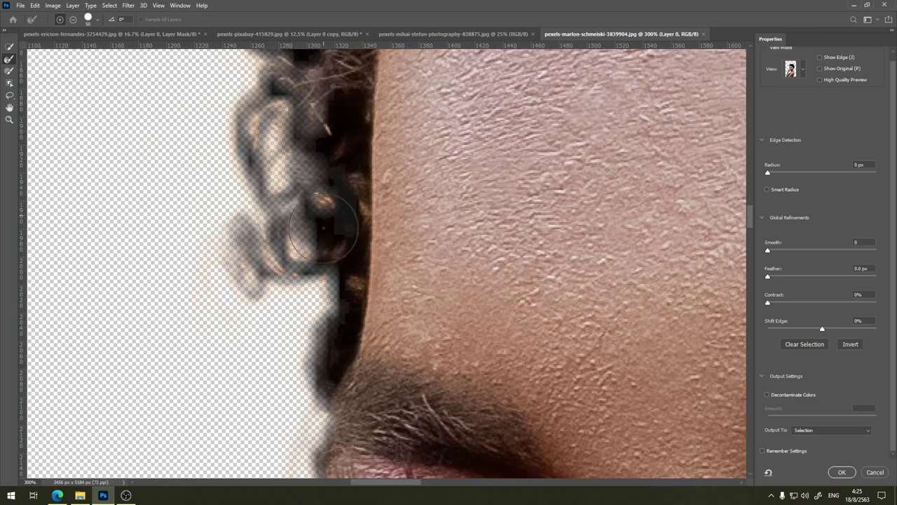
{"action": "mouse_move", "coordinate": [323, 266]}
{"action": "left_mouse_down"}
{"action": "mouse_move", "coordinate": [306, 226]}
{"action": "mouse_move", "coordinate": [327, 205]}
{"action": "left_mouse_up"}
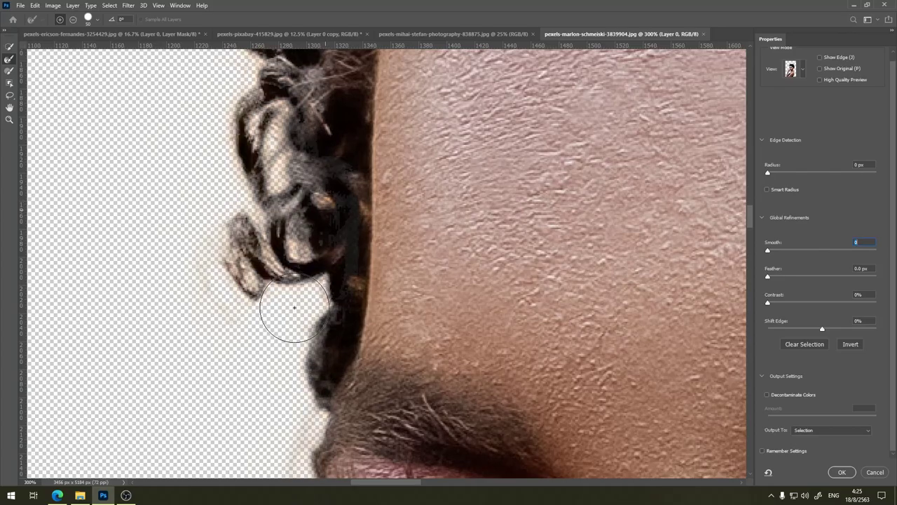
{"action": "left_click_drag", "start_coordinate": [420, 320], "coordinate": [3, 131]}
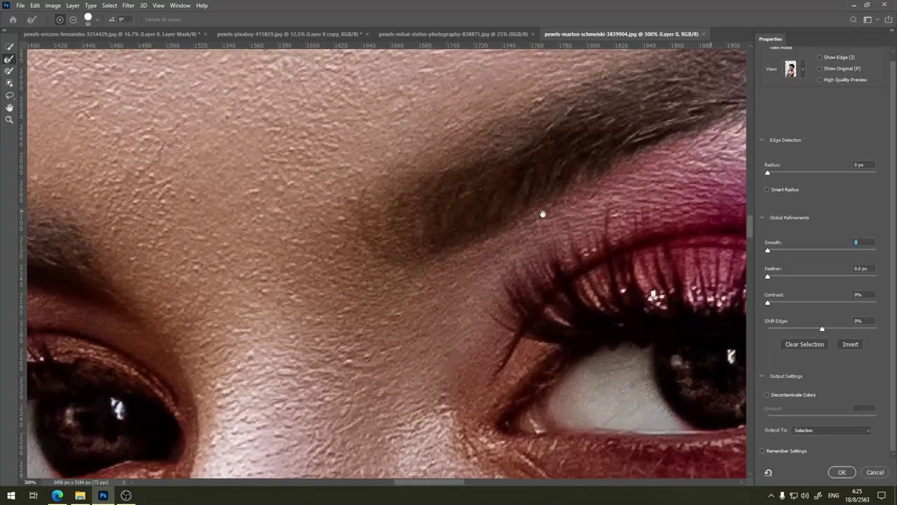
Step: Zoom out to 33.3% and pan to the shoulder and lower body
{"action": "left_click_drag", "start_coordinate": [540, 210], "coordinate": [119, 260]}
{"action": "mouse_move", "coordinate": [491, 267]}
{"action": "left_mouse_down"}
{"action": "mouse_move", "coordinate": [234, 274]}
{"action": "mouse_move", "coordinate": [432, 70]}
{"action": "left_mouse_up"}
{"action": "scroll", "coordinate": [433, 94], "scroll_direction": "down", "scroll_amount": 5}
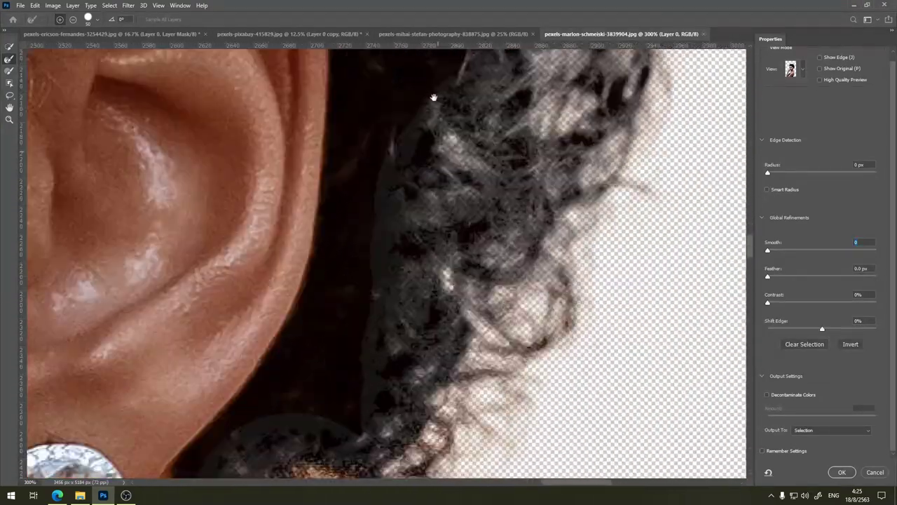
{"action": "scroll", "coordinate": [432, 94], "scroll_direction": "down", "scroll_amount": 3}
{"action": "scroll", "coordinate": [414, 162], "scroll_direction": "down", "scroll_amount": 2}
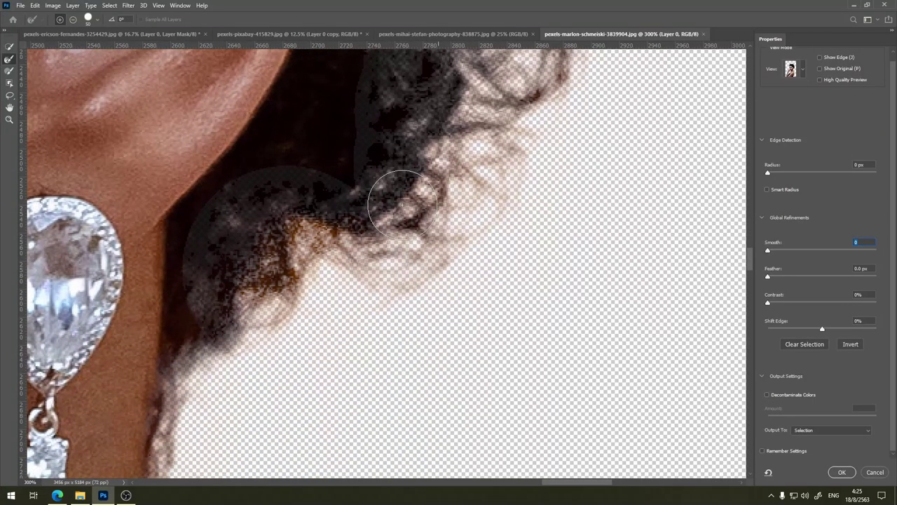
{"action": "scroll", "coordinate": [403, 204], "scroll_direction": "down", "scroll_amount": 4}
{"action": "scroll", "coordinate": [402, 204], "scroll_direction": "down", "scroll_amount": 1}
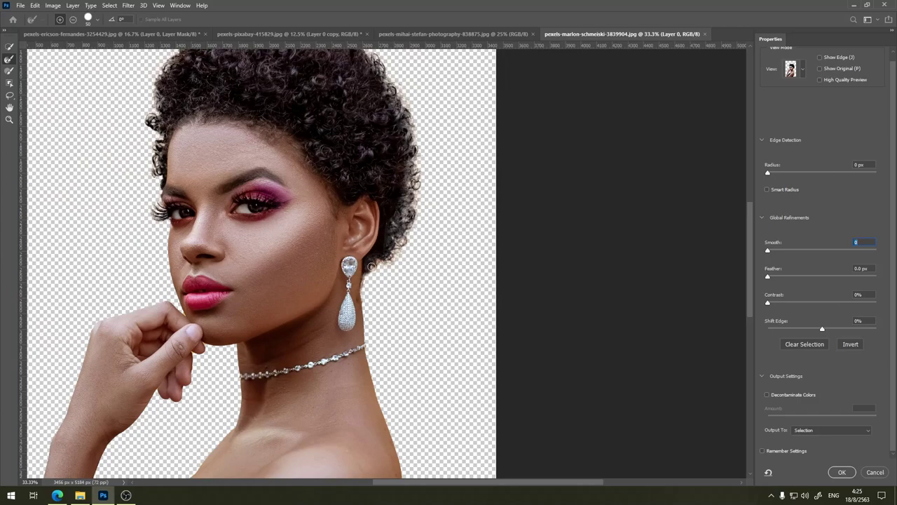
{"action": "mouse_move", "coordinate": [422, 357]}
{"action": "left_mouse_down"}
{"action": "mouse_move", "coordinate": [467, 290]}
{"action": "mouse_move", "coordinate": [555, 240]}
{"action": "mouse_move", "coordinate": [624, 145]}
{"action": "mouse_move", "coordinate": [632, 110]}
{"action": "left_mouse_up"}
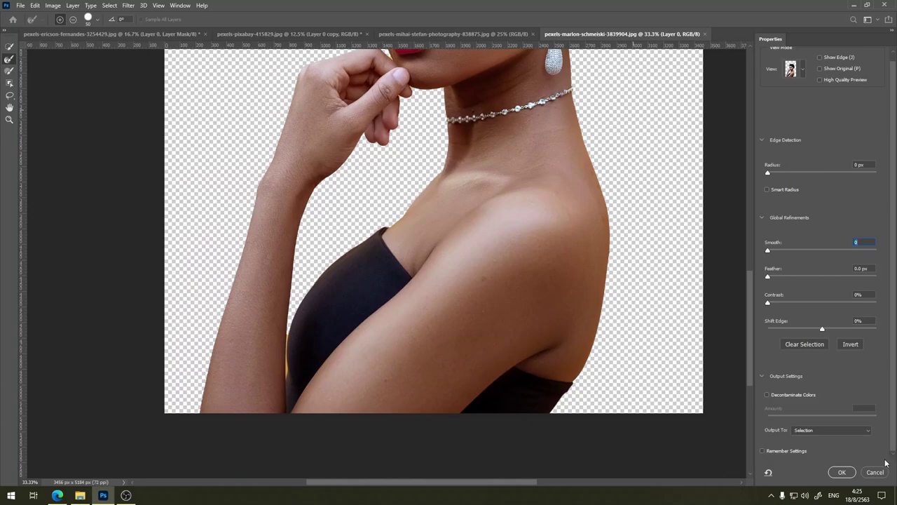
Step: Output the refined selection as a New Layer with Layer Mask
{"action": "left_click", "coordinate": [861, 431]}
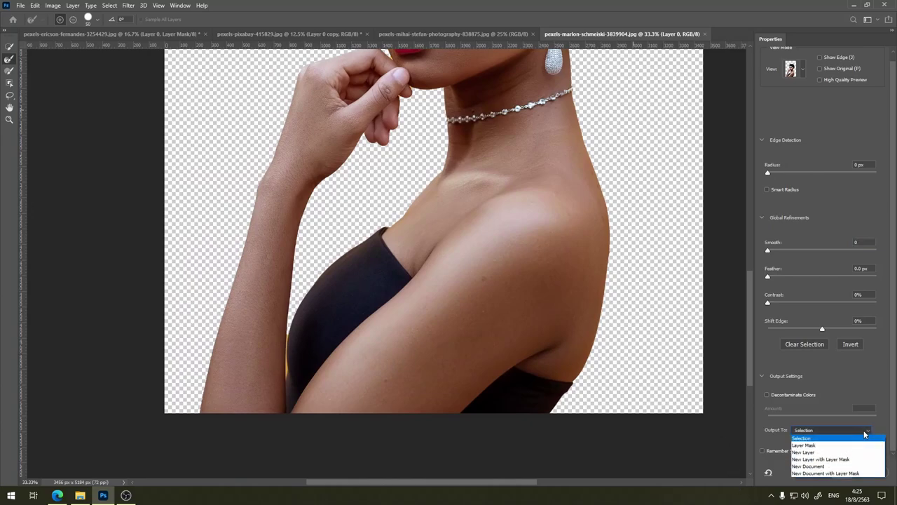
{"action": "left_click", "coordinate": [856, 464]}
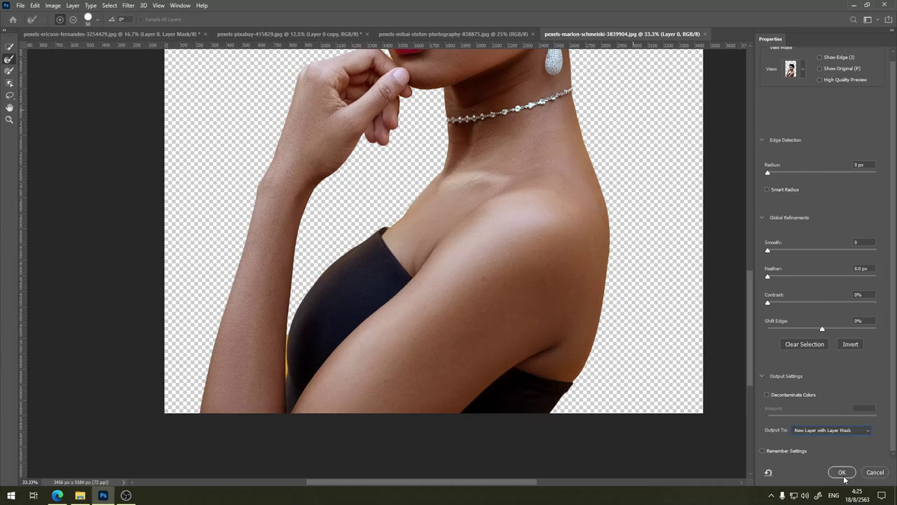
{"action": "left_click", "coordinate": [842, 471]}
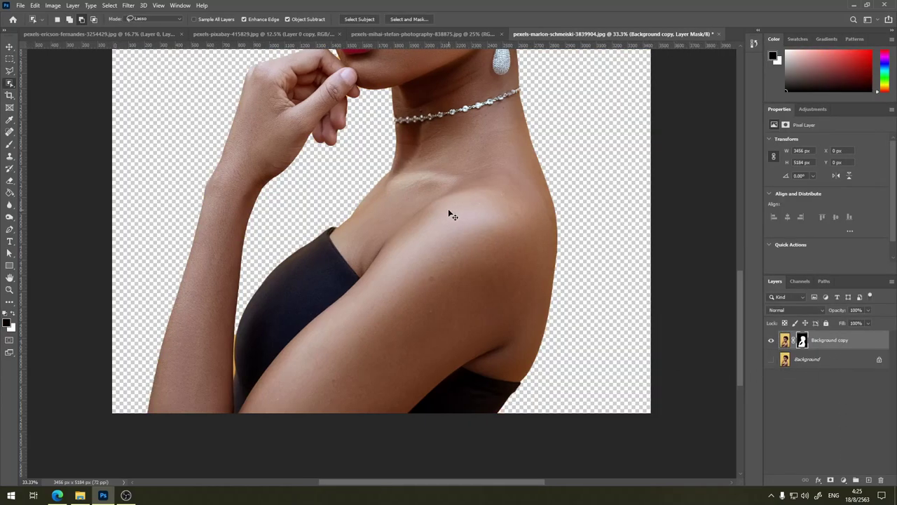
Step: Zoom in on the face and ear and target the Background copy layer's pixels
{"action": "scroll", "coordinate": [448, 209], "scroll_direction": "up", "scroll_amount": 1}
{"action": "scroll", "coordinate": [448, 209], "scroll_direction": "up", "scroll_amount": 1}
{"action": "left_click_drag", "start_coordinate": [418, 115], "coordinate": [233, 316]}
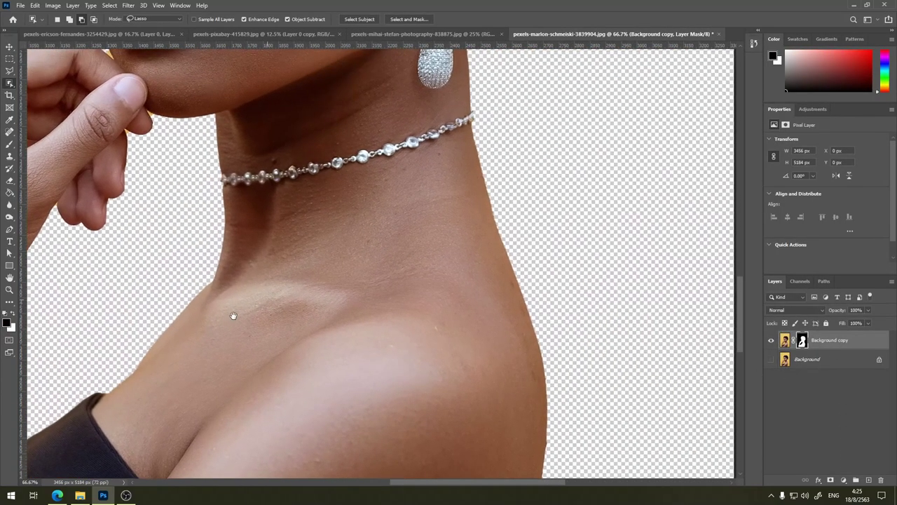
{"action": "left_click_drag", "start_coordinate": [427, 190], "coordinate": [457, 357]}
{"action": "left_click_drag", "start_coordinate": [490, 56], "coordinate": [468, 182]}
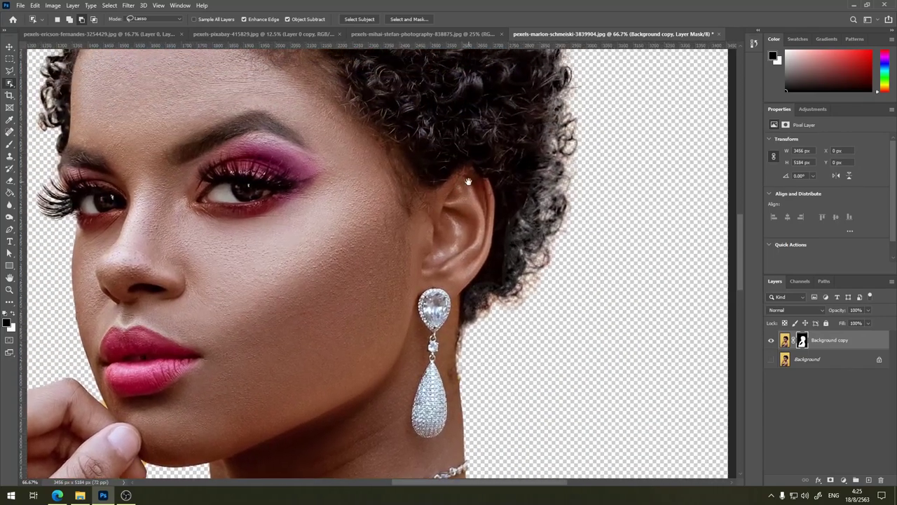
{"action": "left_click", "coordinate": [785, 344]}
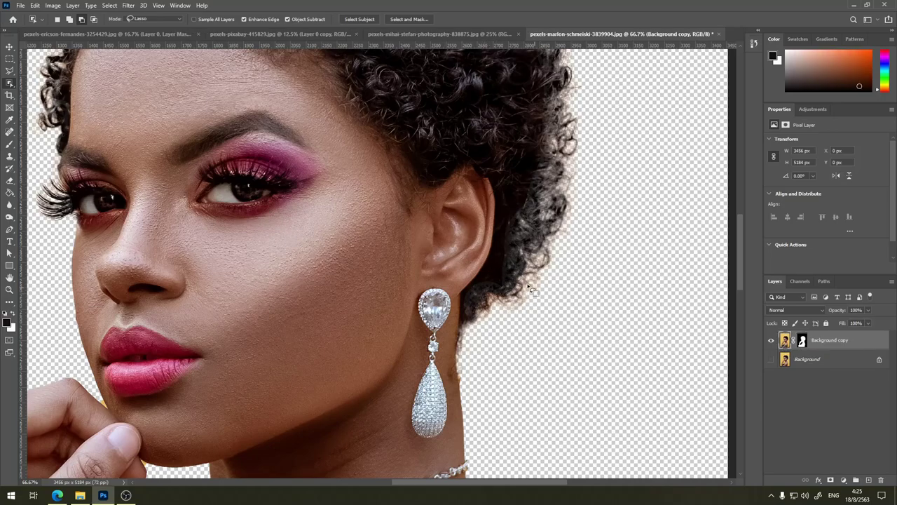
Step: Sample hair colour near the ear and paint over the light fringe behind it, adjusting opacity
{"action": "left_click", "coordinate": [10, 145]}
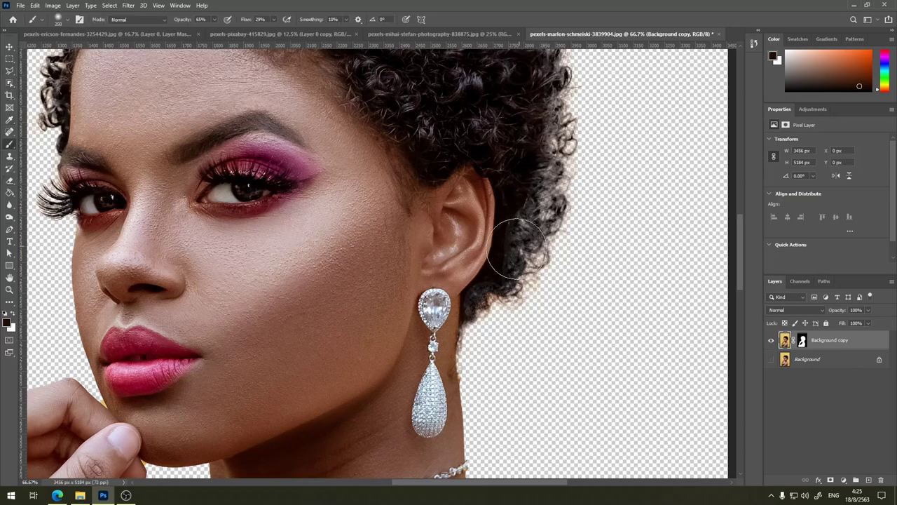
{"action": "left_click", "coordinate": [496, 268], "text": "alt"}
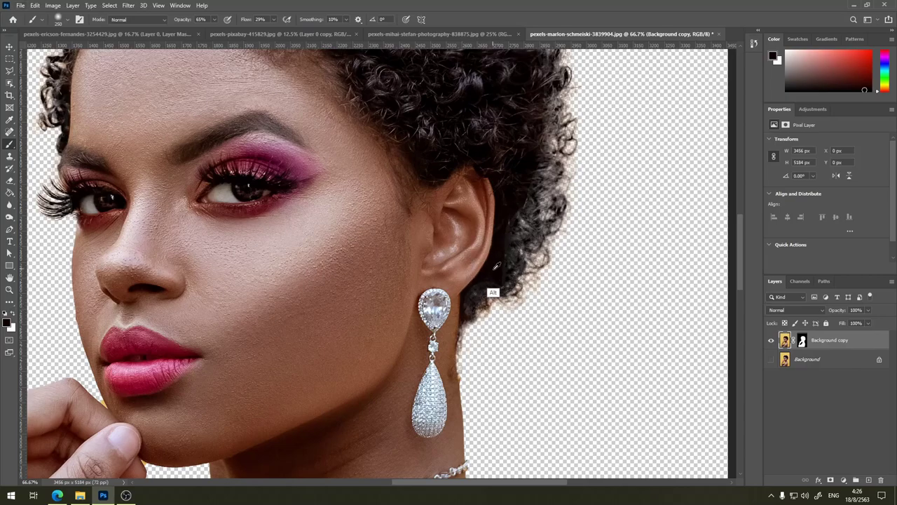
{"action": "left_click", "coordinate": [490, 273], "text": "alt"}
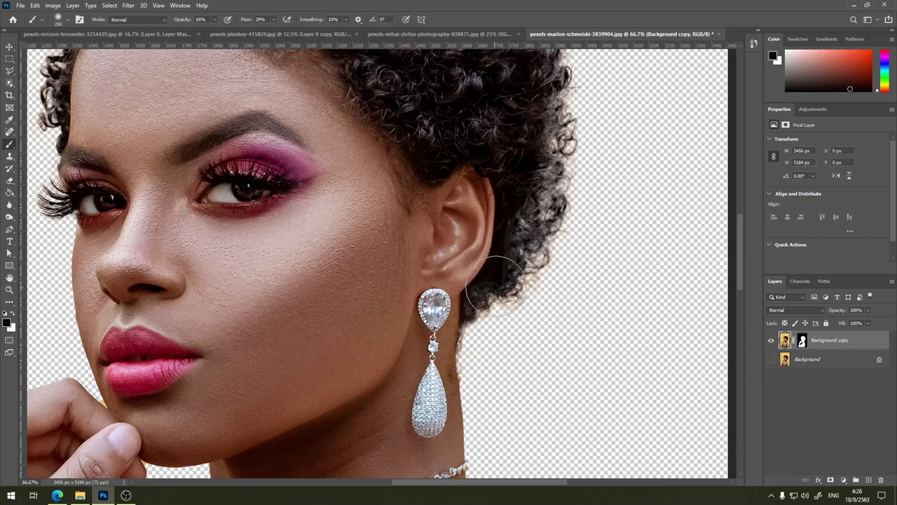
{"action": "left_click_drag", "start_coordinate": [487, 300], "coordinate": [529, 270]}
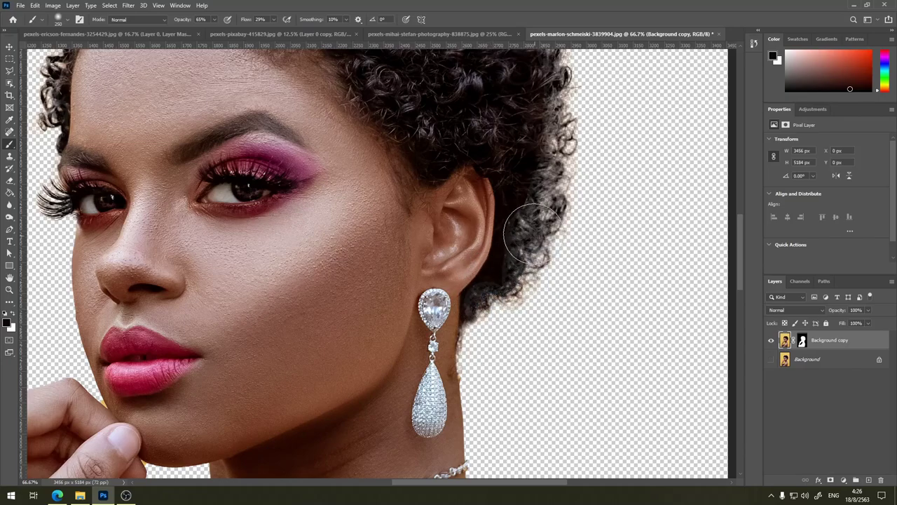
{"action": "left_click", "coordinate": [214, 20]}
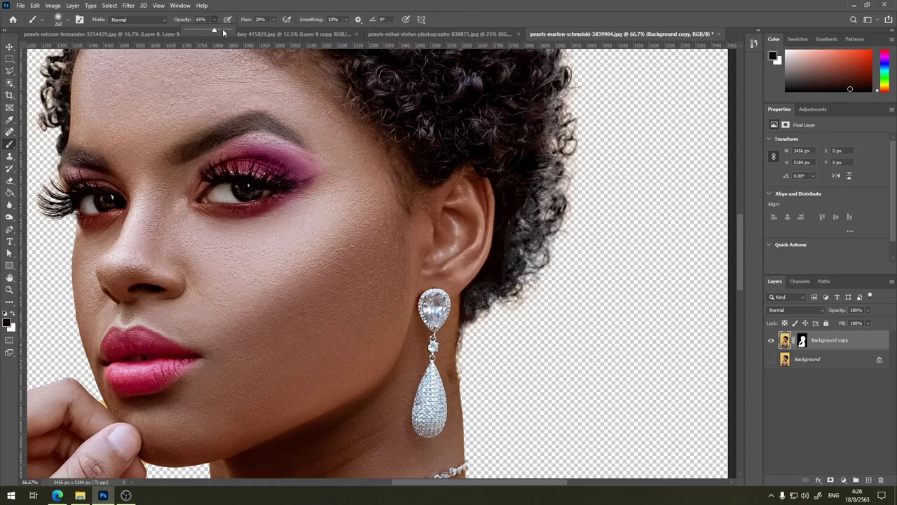
{"action": "left_click", "coordinate": [544, 227]}
{"action": "left_click_drag", "start_coordinate": [544, 208], "coordinate": [534, 199]}
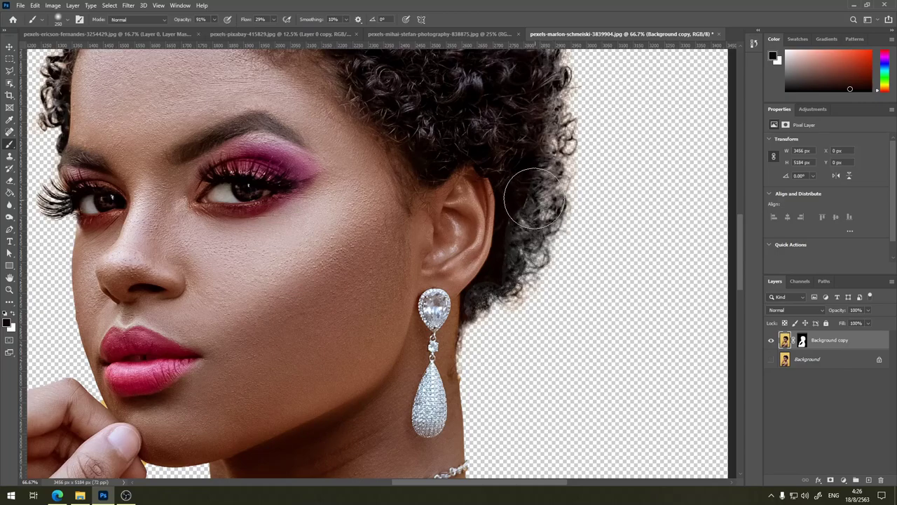
Step: Paint dark hair along the edge behind the ear and right curls, then view the mask alone
{"action": "left_click", "coordinate": [515, 206], "text": "alt"}
{"action": "mouse_move", "coordinate": [520, 261]}
{"action": "left_mouse_down"}
{"action": "mouse_move", "coordinate": [542, 124]}
{"action": "mouse_move", "coordinate": [551, 147]}
{"action": "mouse_move", "coordinate": [531, 202]}
{"action": "left_mouse_up"}
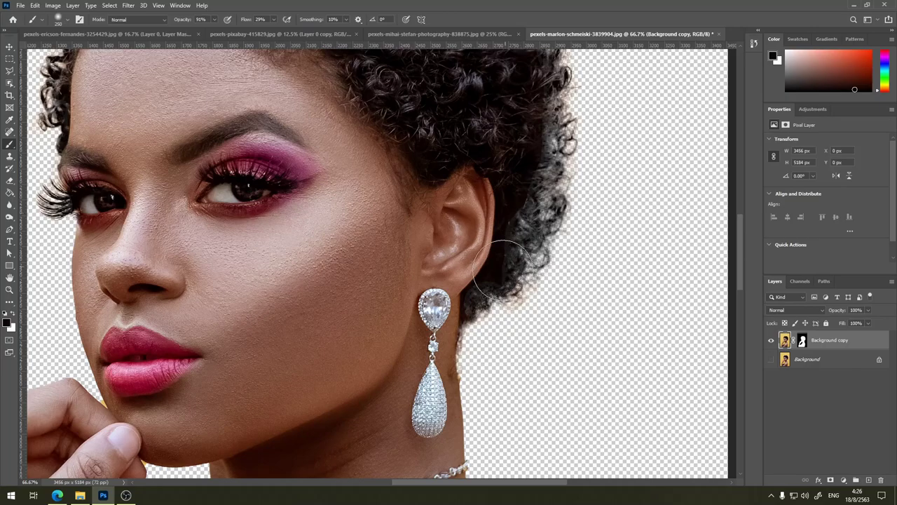
{"action": "mouse_move", "coordinate": [503, 267]}
{"action": "left_mouse_down"}
{"action": "mouse_move", "coordinate": [498, 308]}
{"action": "mouse_move", "coordinate": [546, 262]}
{"action": "mouse_move", "coordinate": [563, 209]}
{"action": "left_mouse_up"}
{"action": "left_click_drag", "start_coordinate": [545, 153], "coordinate": [545, 240]}
{"action": "mouse_move", "coordinate": [544, 180]}
{"action": "left_mouse_down"}
{"action": "mouse_move", "coordinate": [539, 140]}
{"action": "mouse_move", "coordinate": [547, 213]}
{"action": "left_mouse_up"}
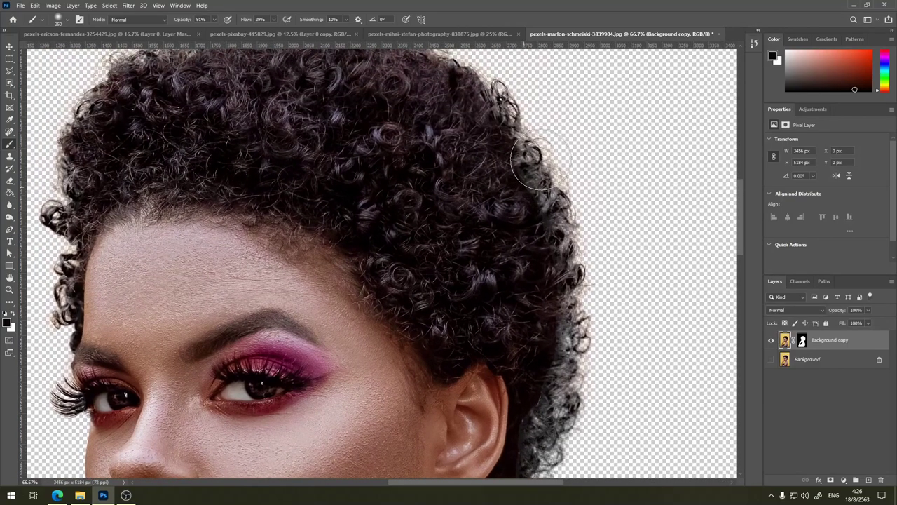
{"action": "left_click_drag", "start_coordinate": [541, 161], "coordinate": [565, 207]}
{"action": "left_click", "coordinate": [802, 342]}
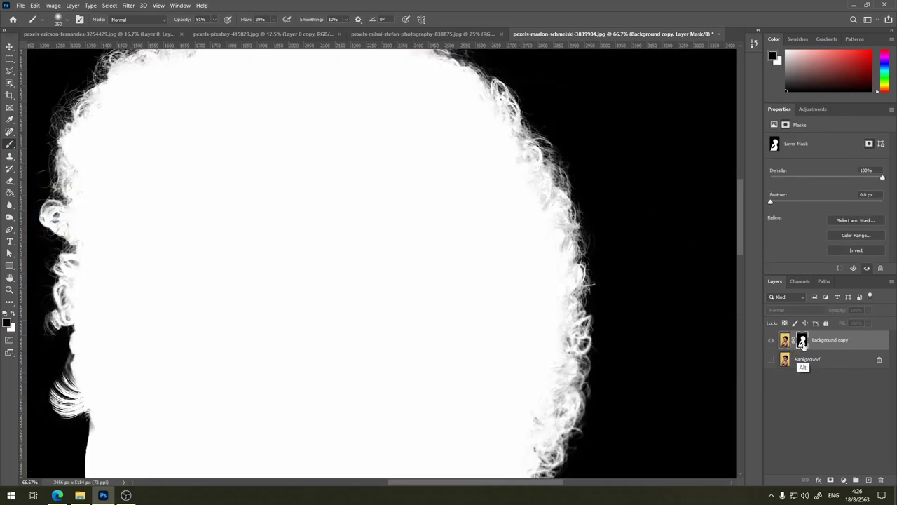
Step: Return to the normal cutout view and zoom in past 66.7%, centred on the left eyelashes
{"action": "left_click", "coordinate": [803, 342], "text": "alt"}
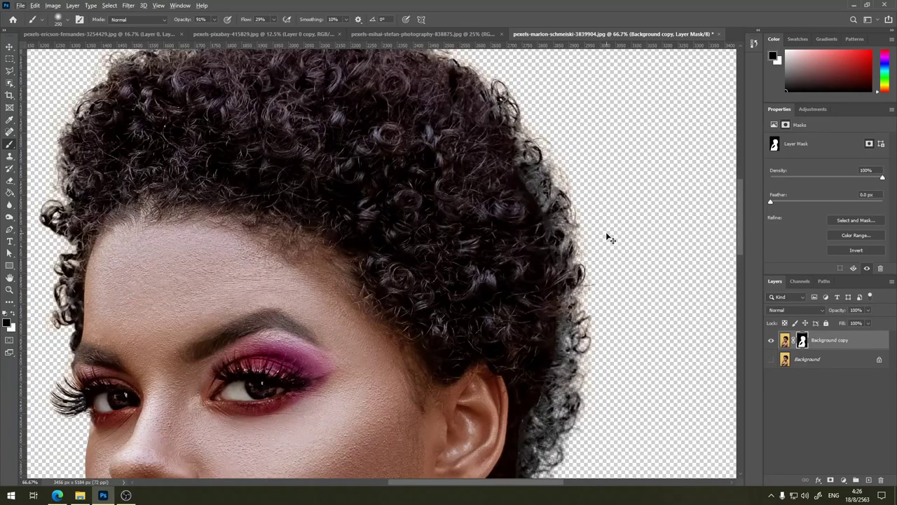
{"action": "key", "text": "ctrl+minus"}
{"action": "key", "text": "ctrl+minus"}
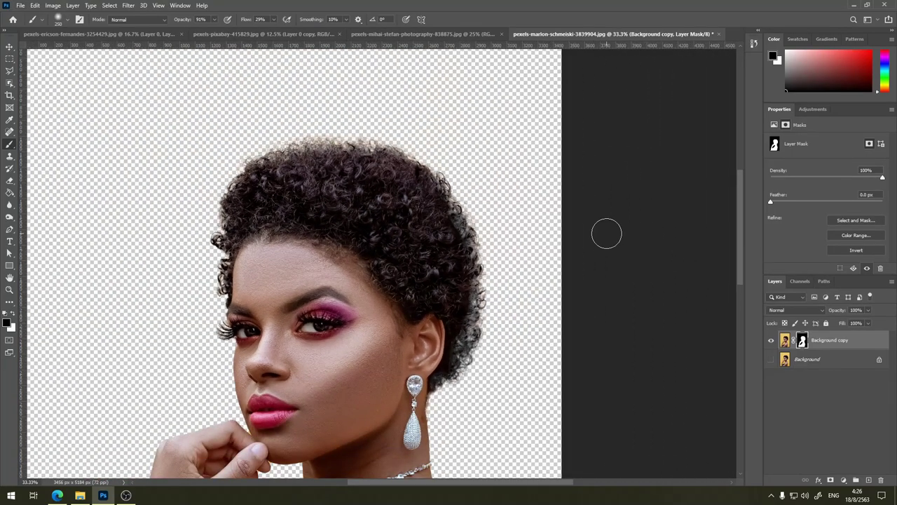
{"action": "key", "text": "ctrl+plus"}
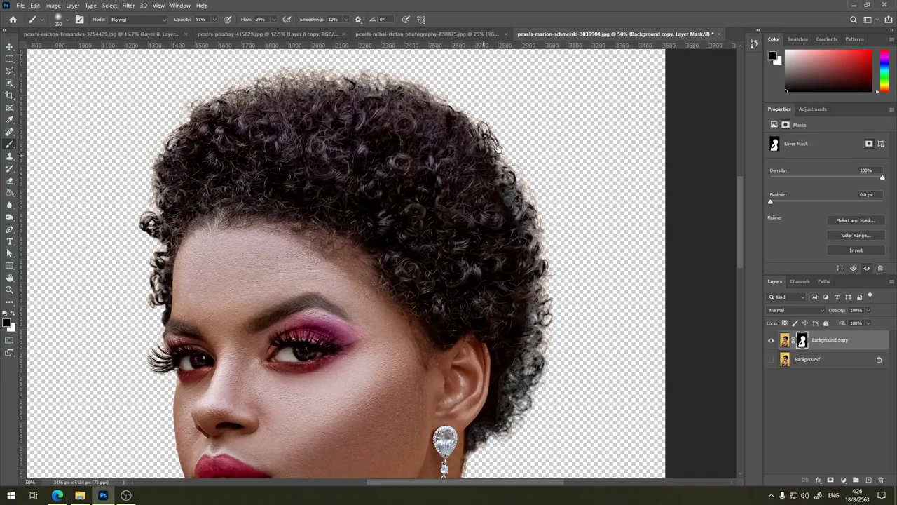
{"action": "left_click_drag", "start_coordinate": [446, 134], "coordinate": [541, 121]}
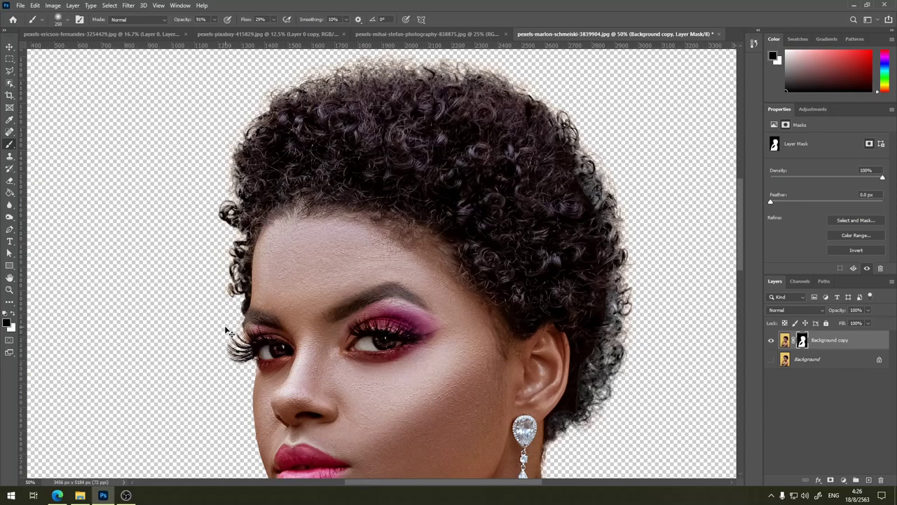
{"action": "key", "text": "ctrl+plus"}
{"action": "left_click_drag", "start_coordinate": [345, 253], "coordinate": [450, 96]}
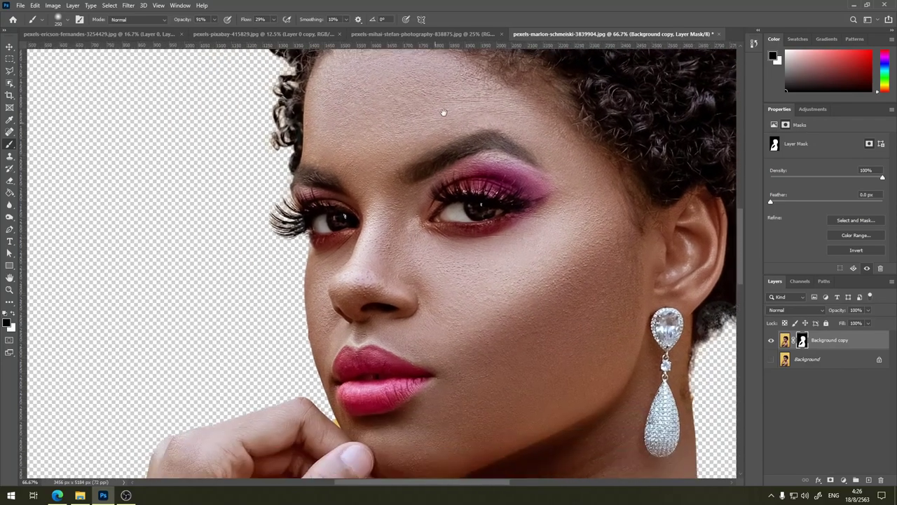
{"action": "key", "text": "ctrl+plus"}
{"action": "key", "text": "ctrl+plus"}
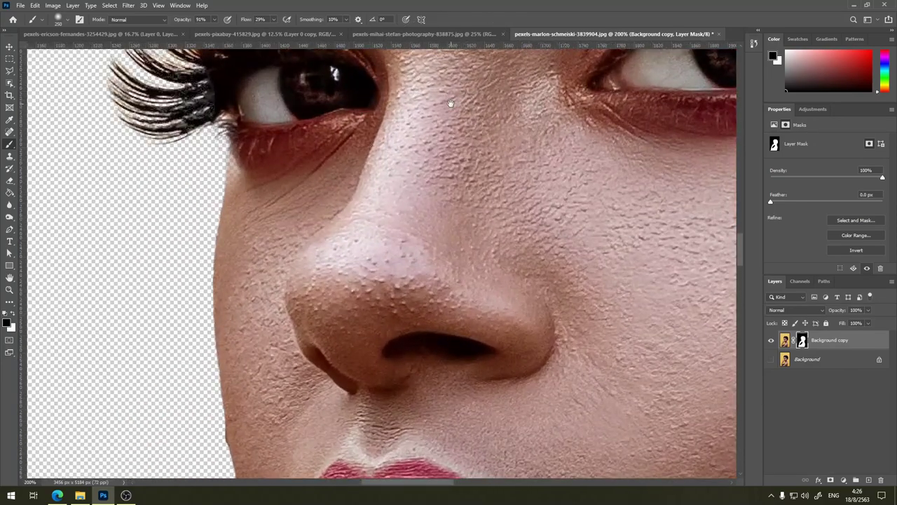
{"action": "left_click_drag", "start_coordinate": [330, 208], "coordinate": [413, 274]}
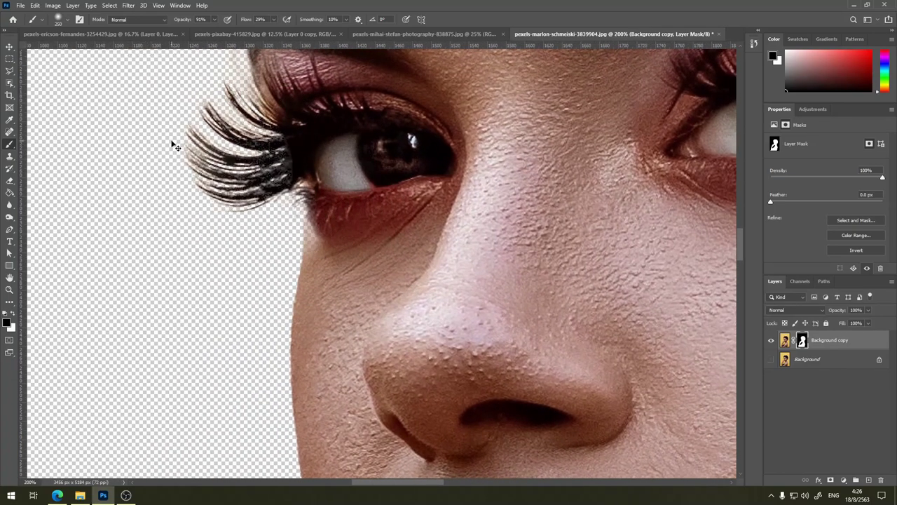
Step: Target the photo instead of the mask, set brush opacity to 91%, and sample the dark hair colour
{"action": "left_click", "coordinate": [786, 340]}
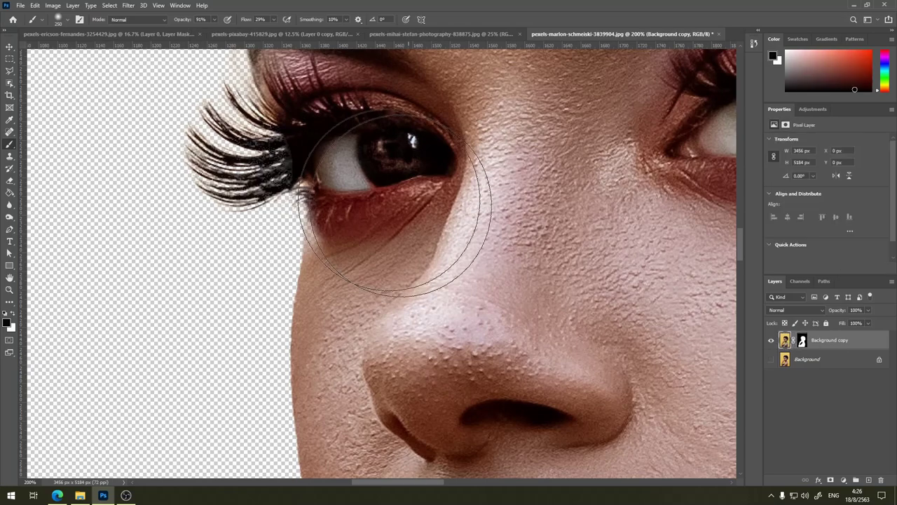
{"action": "key", "text": "9"}
{"action": "key", "text": "1"}
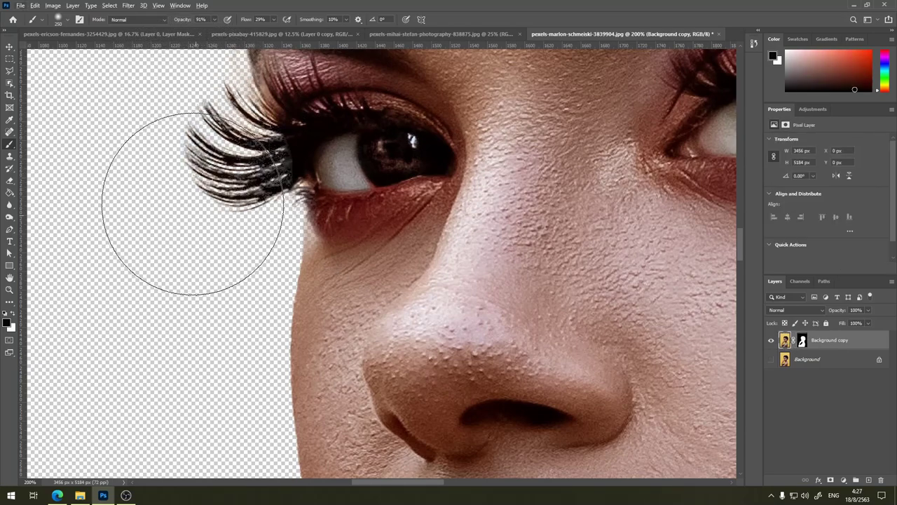
{"action": "left_click_drag", "start_coordinate": [180, 141], "coordinate": [202, 201]}
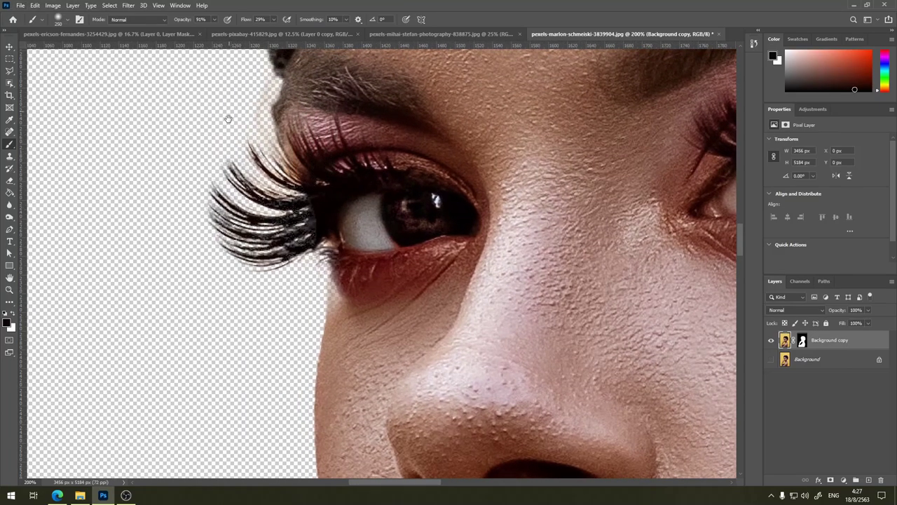
{"action": "left_click_drag", "start_coordinate": [226, 117], "coordinate": [220, 220]}
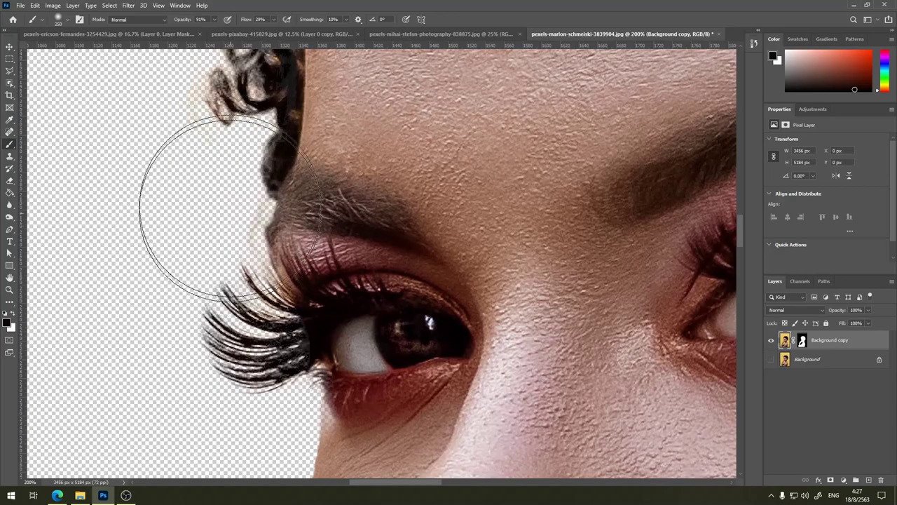
{"action": "left_click_drag", "start_coordinate": [204, 109], "coordinate": [242, 229]}
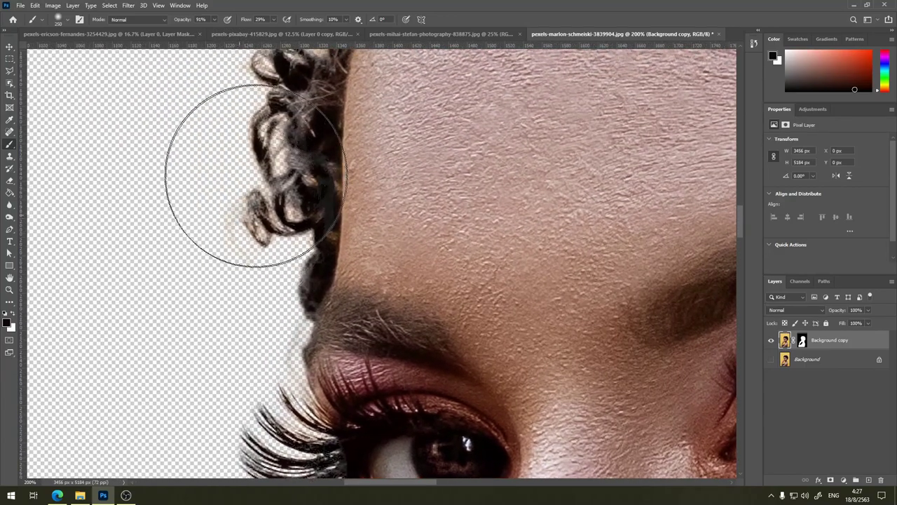
{"action": "key", "text": "alt"}
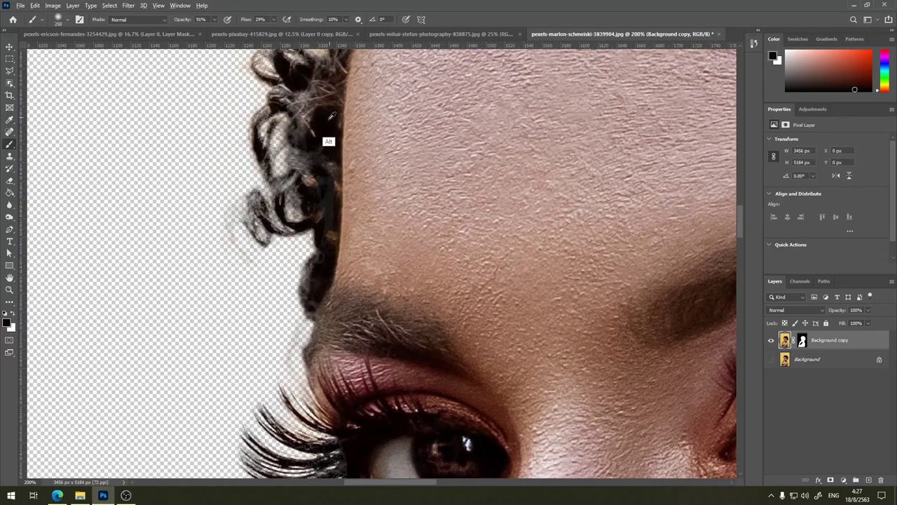
{"action": "left_click", "coordinate": [326, 140], "text": "alt"}
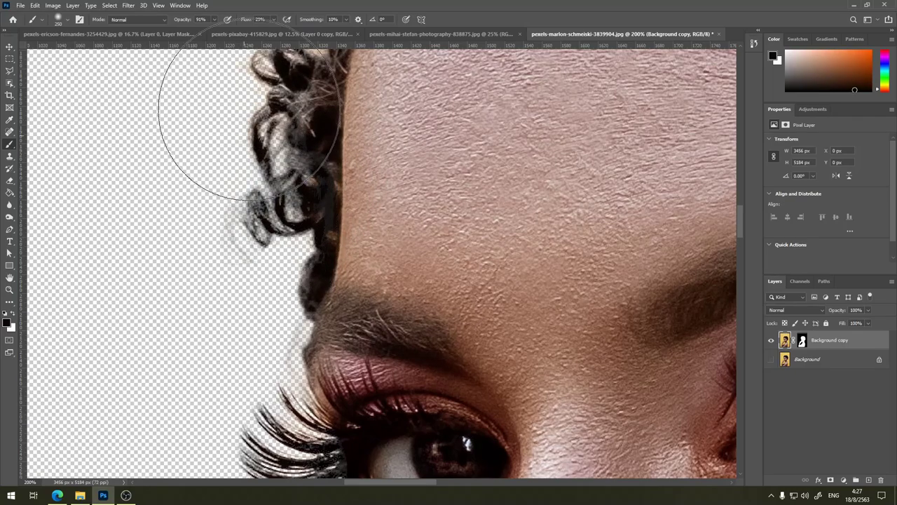
Step: Paint dark hair colour over the pale fringe along the left hair edge
{"action": "left_click_drag", "start_coordinate": [208, 124], "coordinate": [215, 220]}
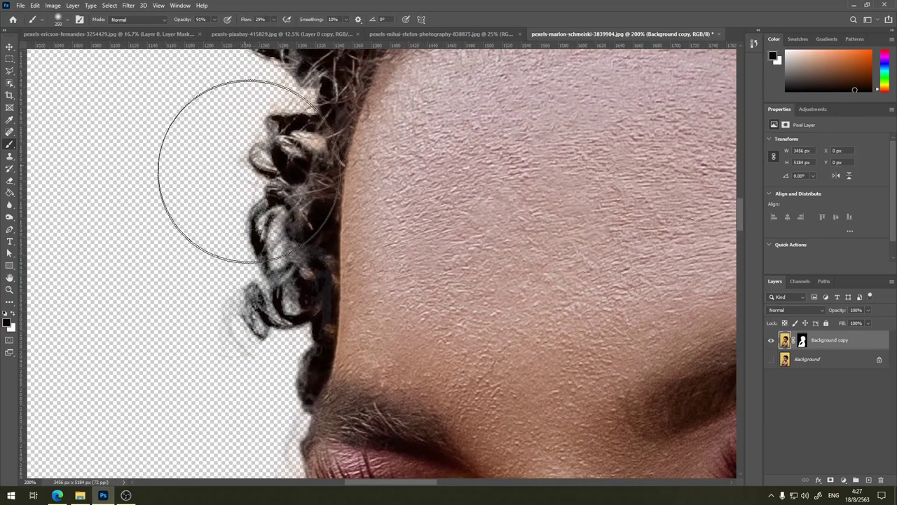
{"action": "left_click_drag", "start_coordinate": [279, 144], "coordinate": [250, 260]}
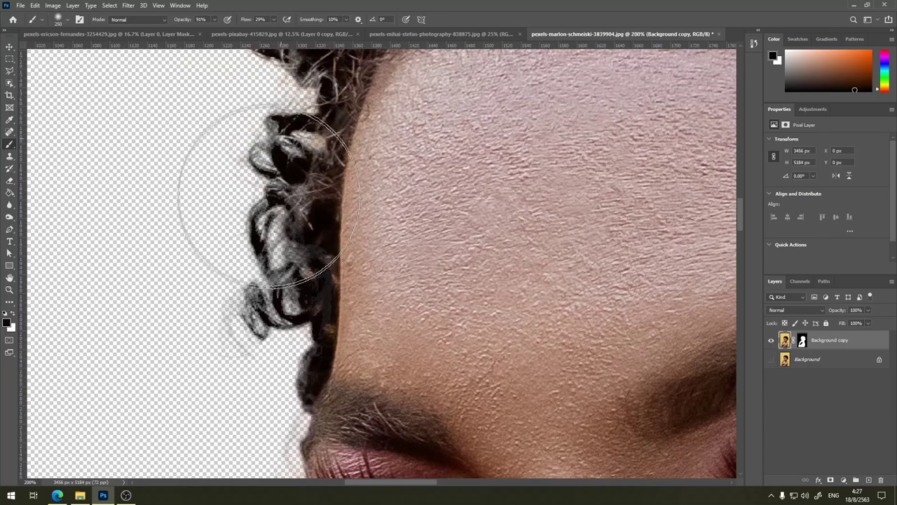
{"action": "left_click_drag", "start_coordinate": [272, 85], "coordinate": [295, 276]}
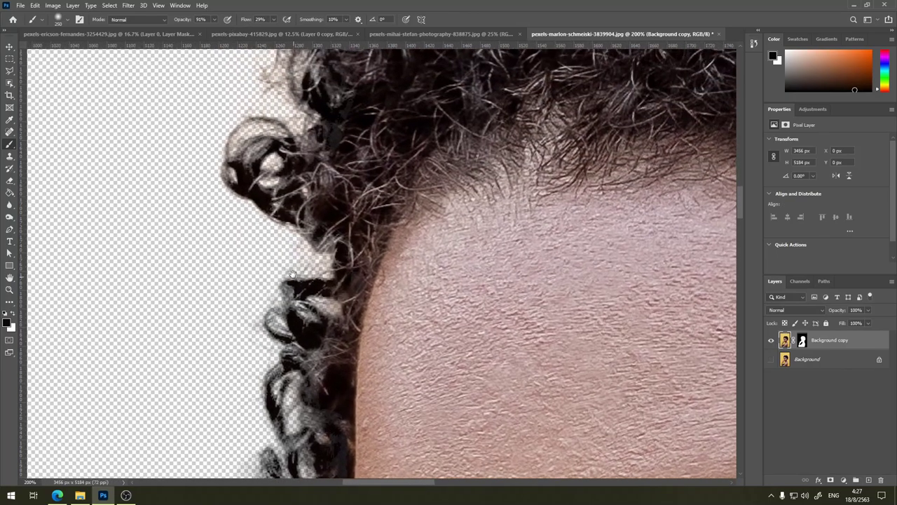
{"action": "key", "text": "ctrl+minus"}
{"action": "key", "text": "ctrl+minus"}
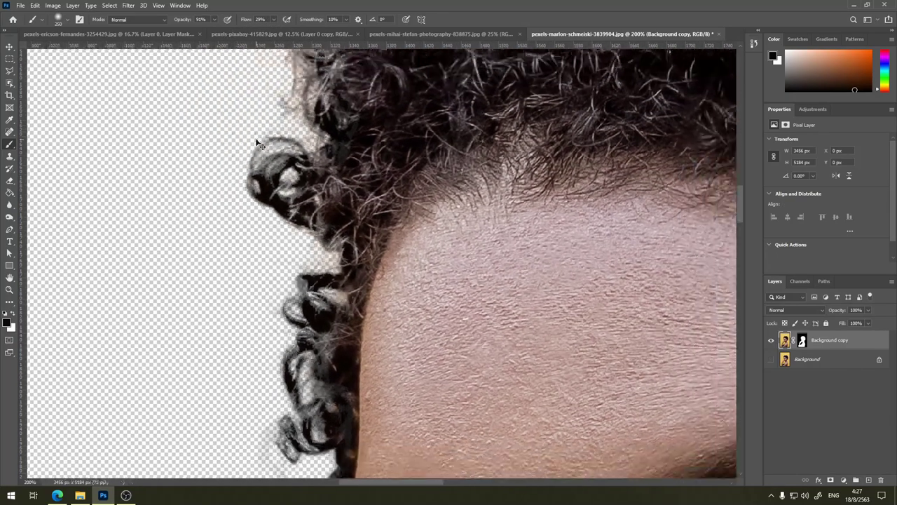
{"action": "key", "text": "ctrl+minus"}
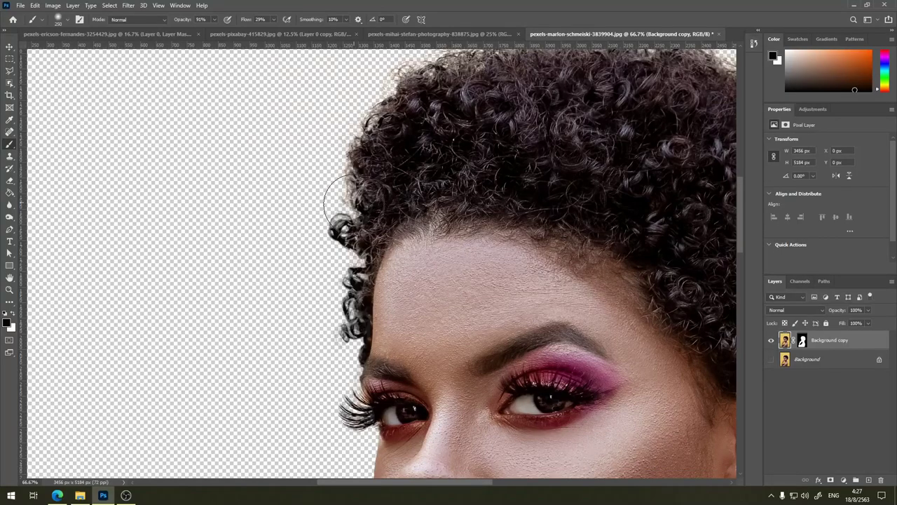
{"action": "mouse_move", "coordinate": [353, 149]}
{"action": "left_mouse_down"}
{"action": "mouse_move", "coordinate": [413, 90]}
{"action": "mouse_move", "coordinate": [337, 161]}
{"action": "left_mouse_up"}
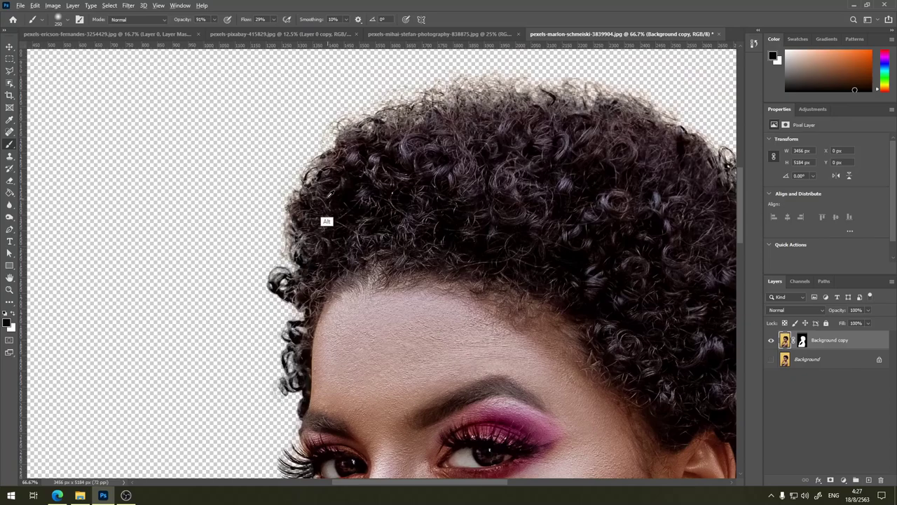
Step: Resample darker brown hair shades and paint over the fringe along the top of the hair
{"action": "left_click", "coordinate": [306, 203], "text": "alt"}
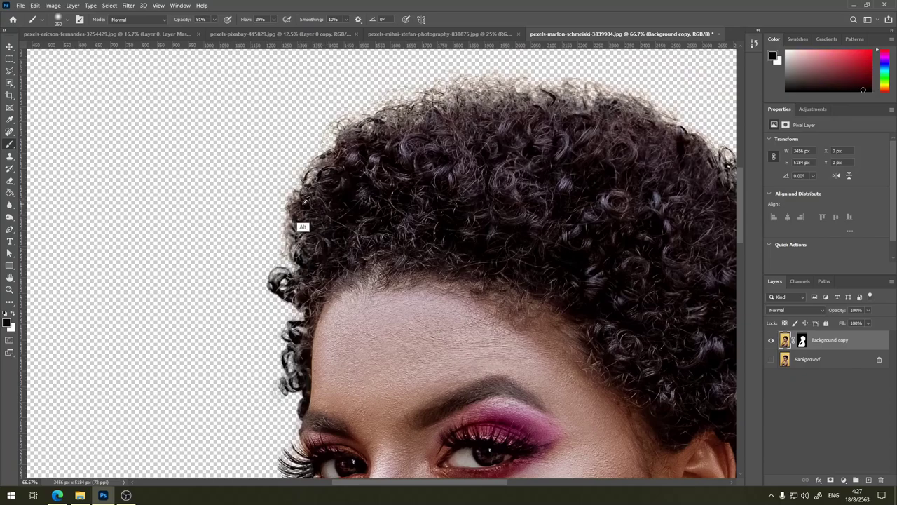
{"action": "left_click", "coordinate": [303, 227], "text": "alt"}
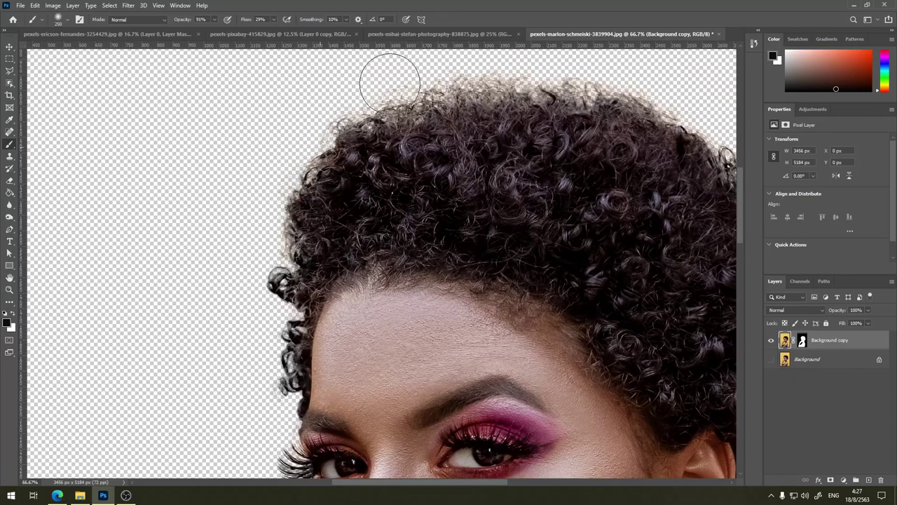
{"action": "left_click_drag", "start_coordinate": [387, 101], "coordinate": [386, 128]}
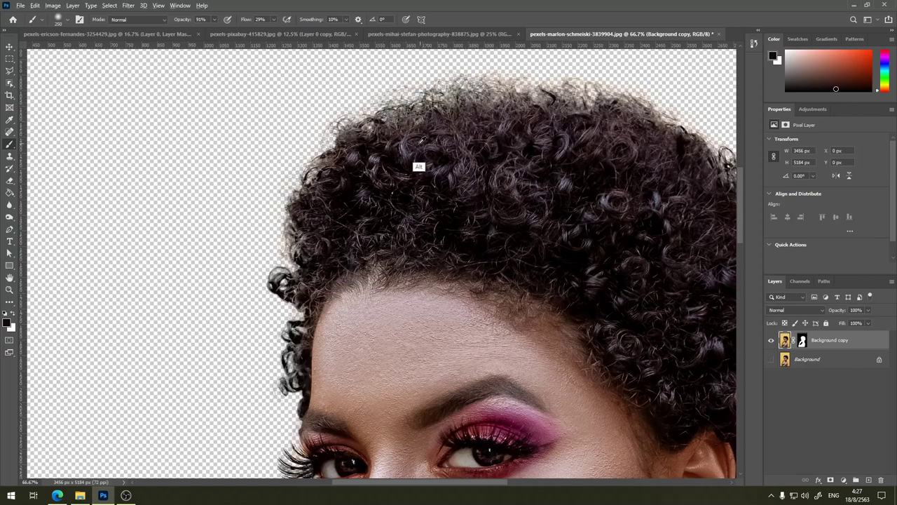
{"action": "left_click", "coordinate": [387, 181], "text": "alt"}
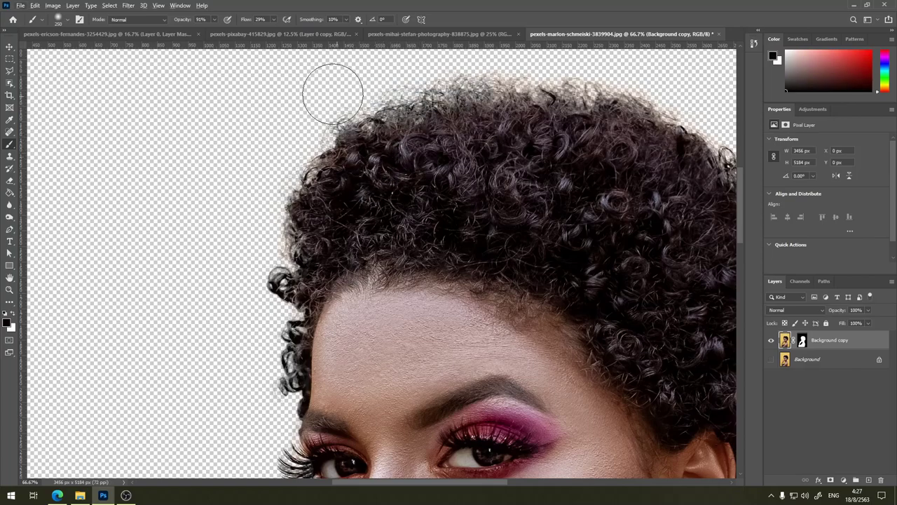
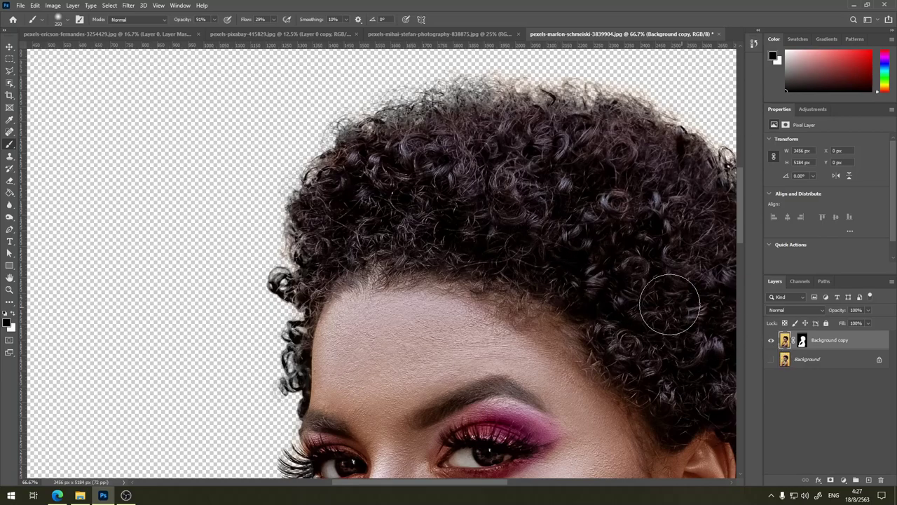
Step: Sample near-black, brown, reddish-brown and lighter tones from the curls as brush colours
{"action": "left_click", "coordinate": [551, 332], "text": "alt"}
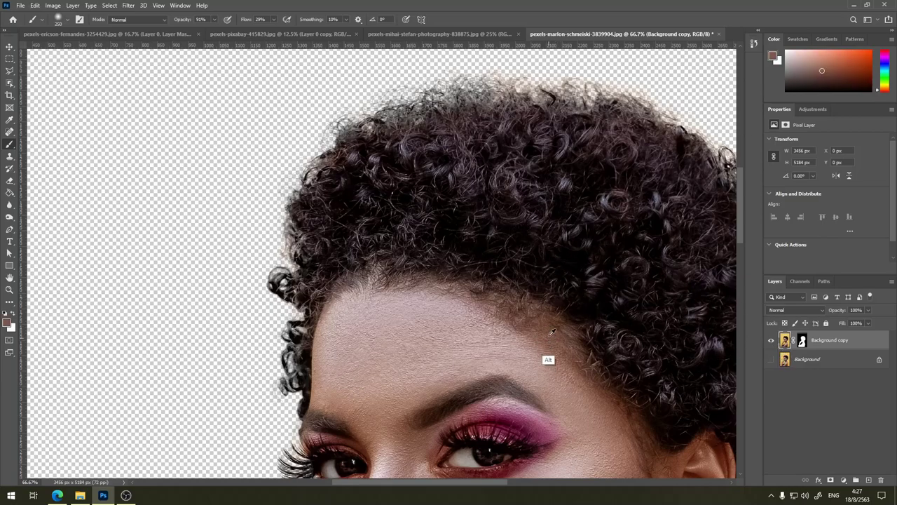
{"action": "left_click", "coordinate": [561, 275], "text": "alt"}
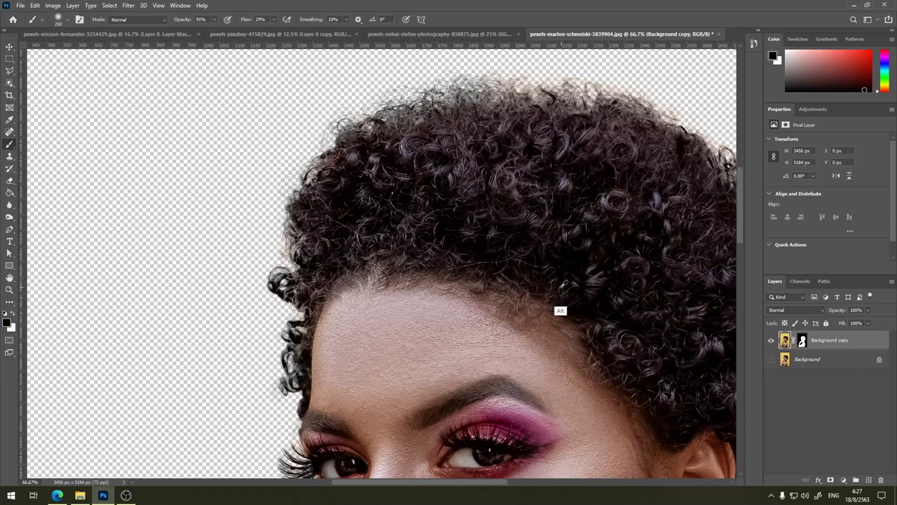
{"action": "left_click", "coordinate": [559, 278], "text": "alt"}
{"action": "left_click", "coordinate": [558, 287], "text": "alt"}
{"action": "left_click", "coordinate": [573, 271], "text": "alt"}
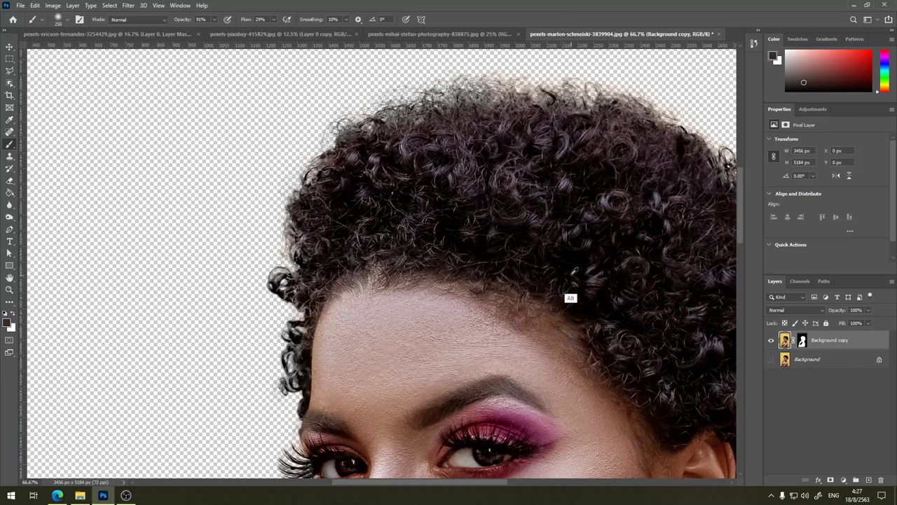
{"action": "left_click", "coordinate": [577, 300], "text": "alt"}
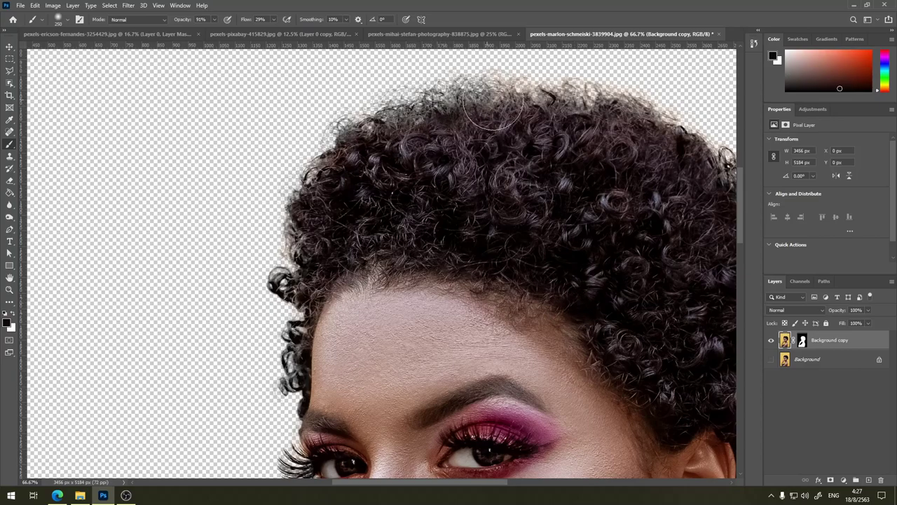
{"action": "left_click", "coordinate": [619, 192], "text": "alt"}
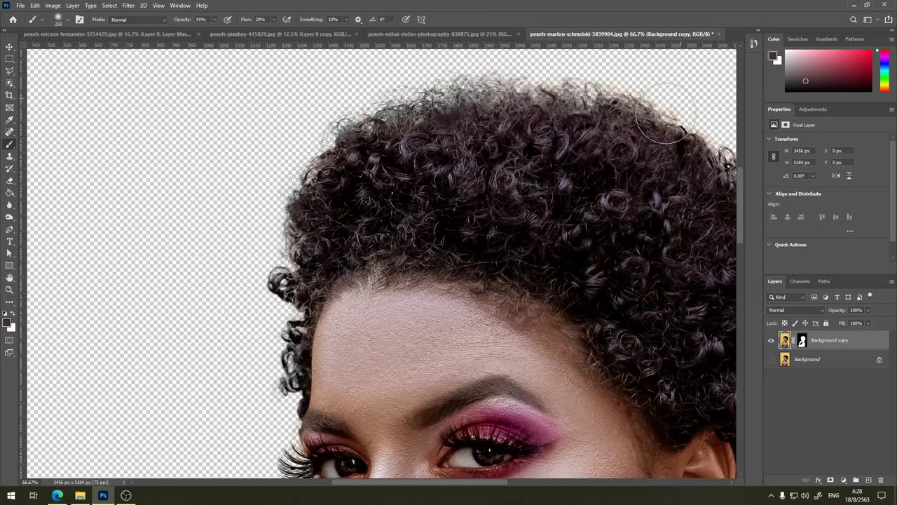
Step: Paint the sampled hair tone along the right hair edge beside the ear
{"action": "left_click_drag", "start_coordinate": [624, 147], "coordinate": [482, 133]}
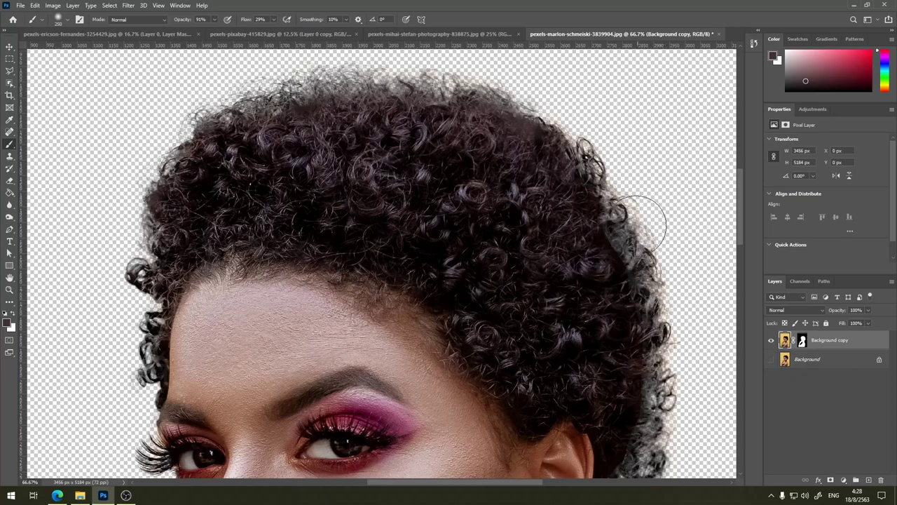
{"action": "left_click_drag", "start_coordinate": [685, 301], "coordinate": [585, 220]}
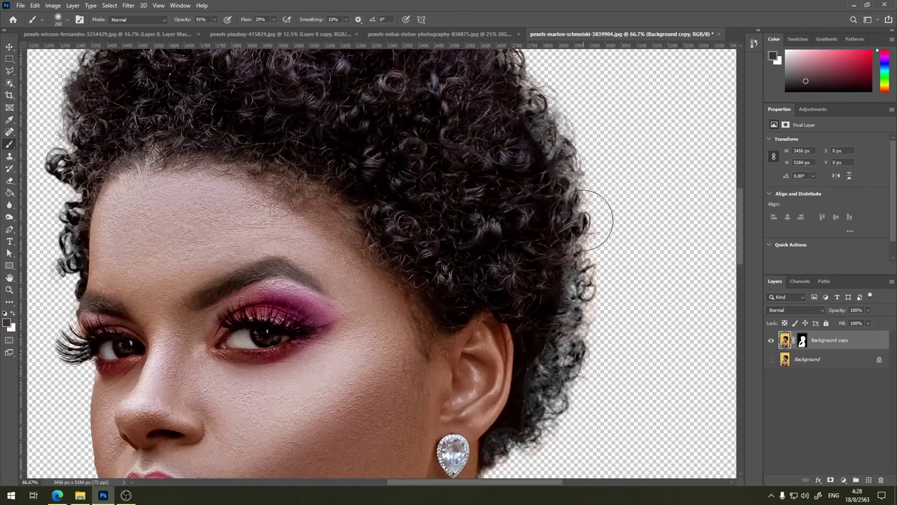
{"action": "mouse_move", "coordinate": [582, 340]}
{"action": "left_mouse_down"}
{"action": "mouse_move", "coordinate": [573, 344]}
{"action": "mouse_move", "coordinate": [574, 396]}
{"action": "left_mouse_up"}
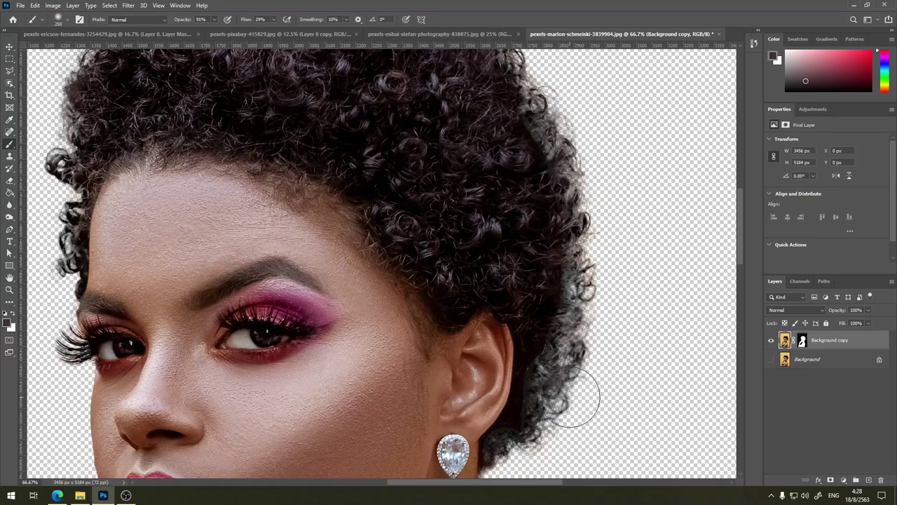
Step: Paint white on the Background copy mask to restore curls along the right edge and behind the ear
{"action": "left_click", "coordinate": [803, 342]}
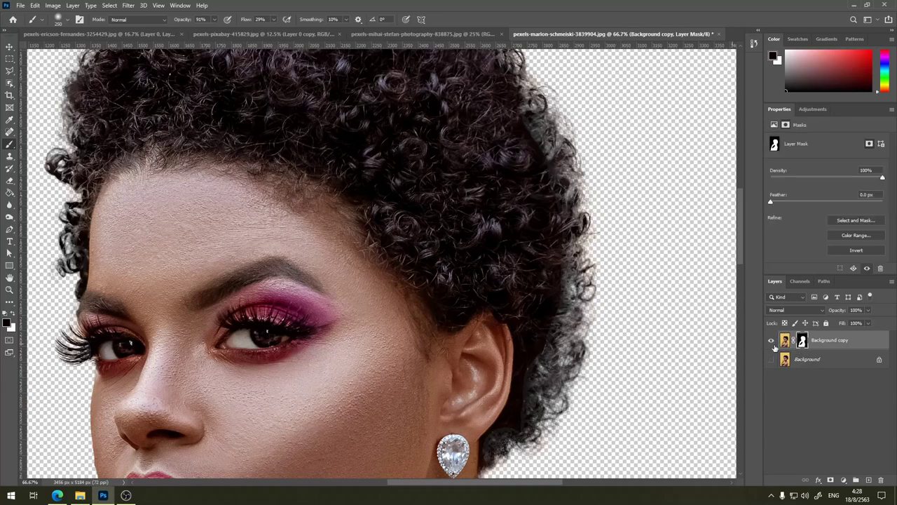
{"action": "key", "text": "x"}
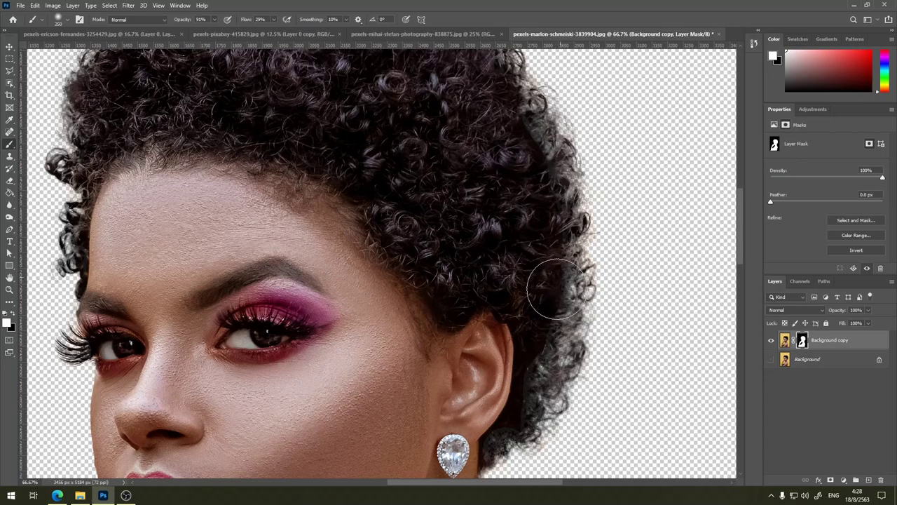
{"action": "left_click_drag", "start_coordinate": [557, 289], "coordinate": [518, 403]}
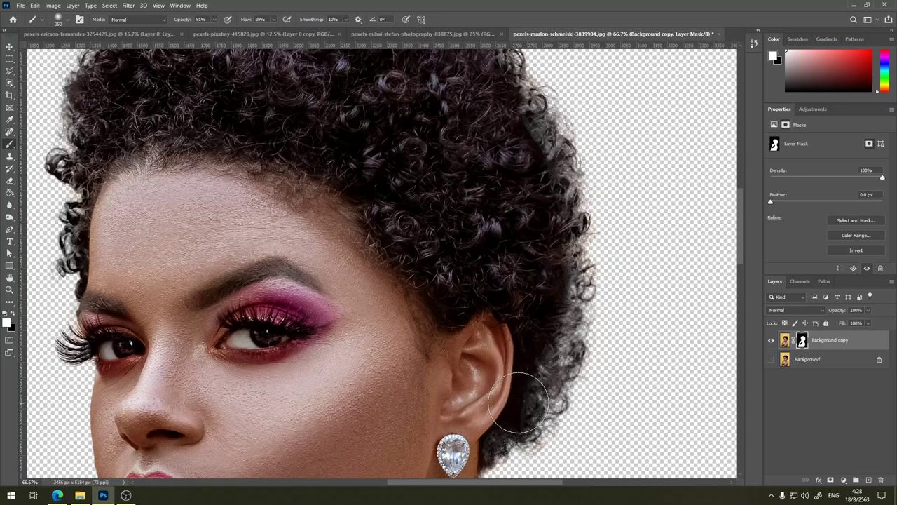
{"action": "mouse_move", "coordinate": [517, 417]}
{"action": "left_mouse_down"}
{"action": "mouse_move", "coordinate": [537, 321]}
{"action": "mouse_move", "coordinate": [541, 357]}
{"action": "mouse_move", "coordinate": [540, 341]}
{"action": "mouse_move", "coordinate": [522, 410]}
{"action": "mouse_move", "coordinate": [551, 317]}
{"action": "mouse_move", "coordinate": [535, 337]}
{"action": "left_mouse_up"}
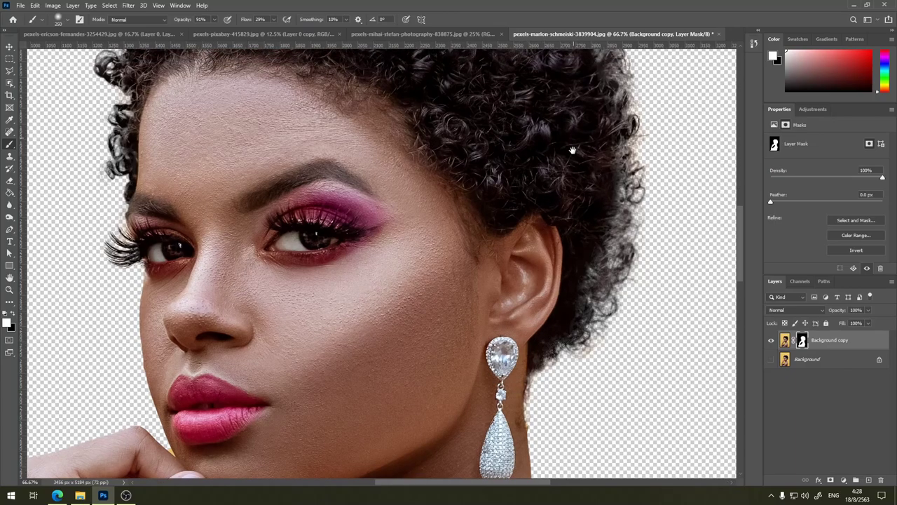
Step: Restore curls down the upper-right edge and across the top of the hair
{"action": "left_click_drag", "start_coordinate": [565, 115], "coordinate": [569, 218]}
{"action": "mouse_move", "coordinate": [596, 286]}
{"action": "left_mouse_down"}
{"action": "mouse_move", "coordinate": [580, 148]}
{"action": "mouse_move", "coordinate": [566, 157]}
{"action": "mouse_move", "coordinate": [551, 117]}
{"action": "left_mouse_up"}
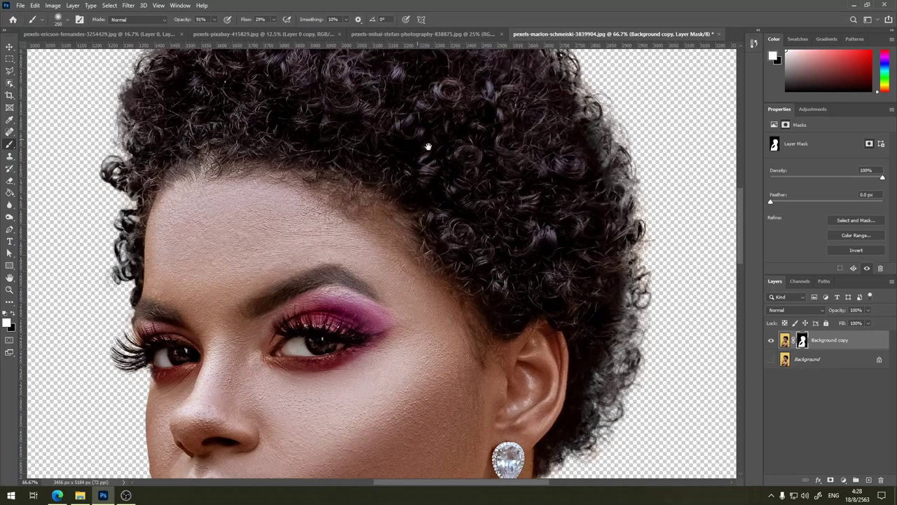
{"action": "left_click_drag", "start_coordinate": [414, 137], "coordinate": [480, 203]}
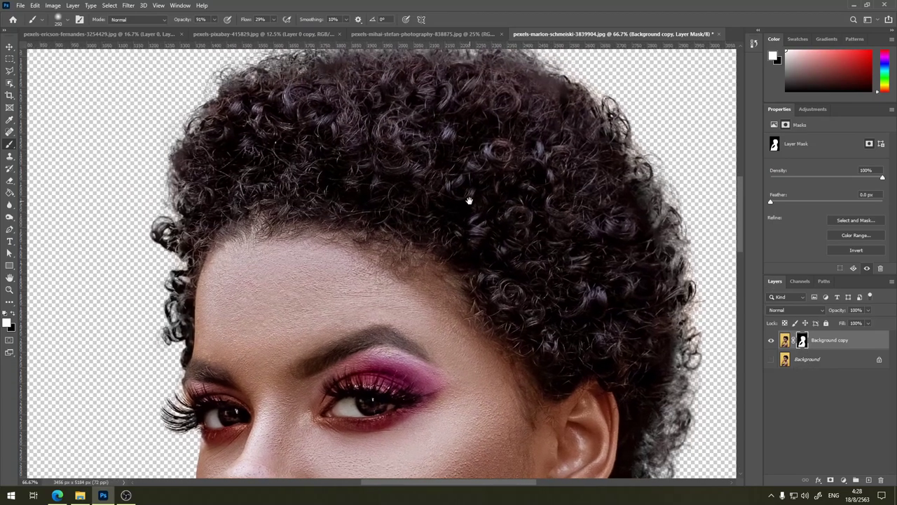
{"action": "left_click_drag", "start_coordinate": [551, 100], "coordinate": [634, 210]}
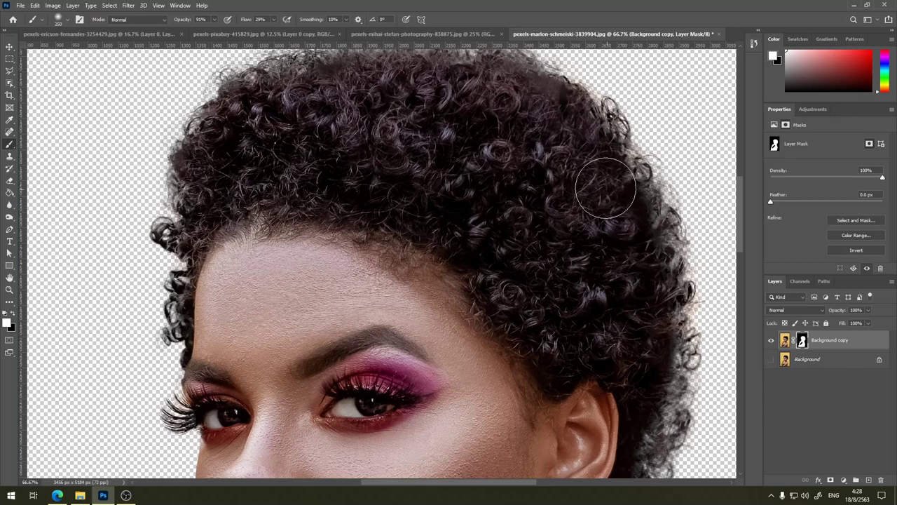
{"action": "left_click_drag", "start_coordinate": [510, 122], "coordinate": [568, 175]}
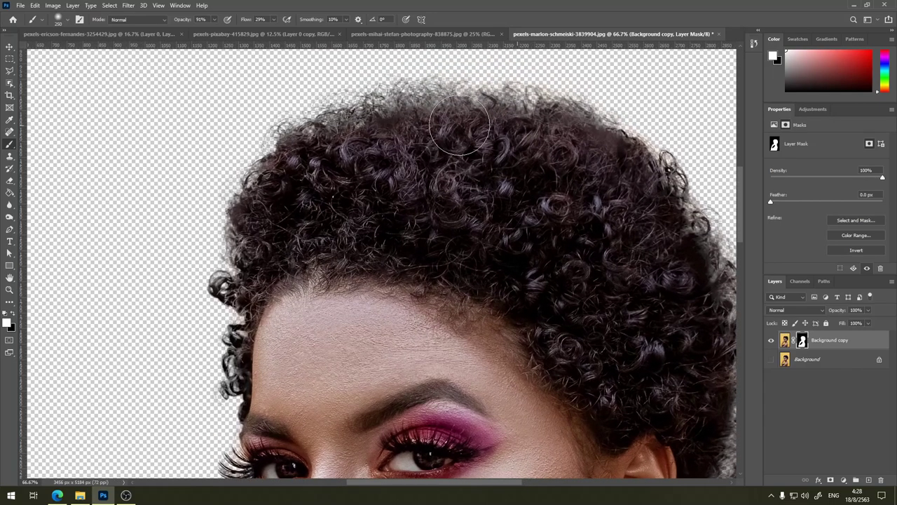
{"action": "mouse_move", "coordinate": [374, 134]}
{"action": "left_mouse_down"}
{"action": "mouse_move", "coordinate": [301, 159]}
{"action": "mouse_move", "coordinate": [368, 134]}
{"action": "mouse_move", "coordinate": [308, 158]}
{"action": "mouse_move", "coordinate": [267, 218]}
{"action": "mouse_move", "coordinate": [265, 268]}
{"action": "left_mouse_up"}
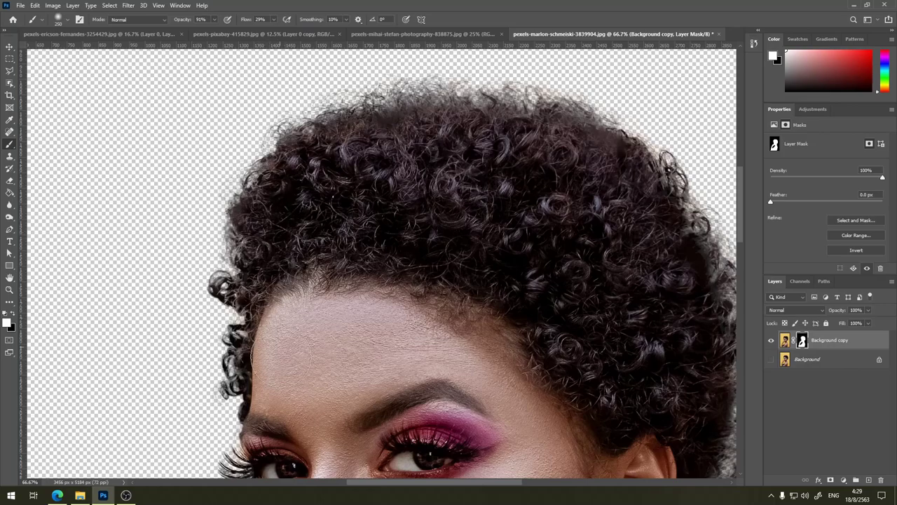
{"action": "scroll", "coordinate": [363, 234], "scroll_direction": "down", "scroll_amount": 2}
{"action": "scroll", "coordinate": [363, 180], "scroll_direction": "down", "scroll_amount": 5}
{"action": "scroll", "coordinate": [373, 235], "scroll_direction": "down", "scroll_amount": 1}
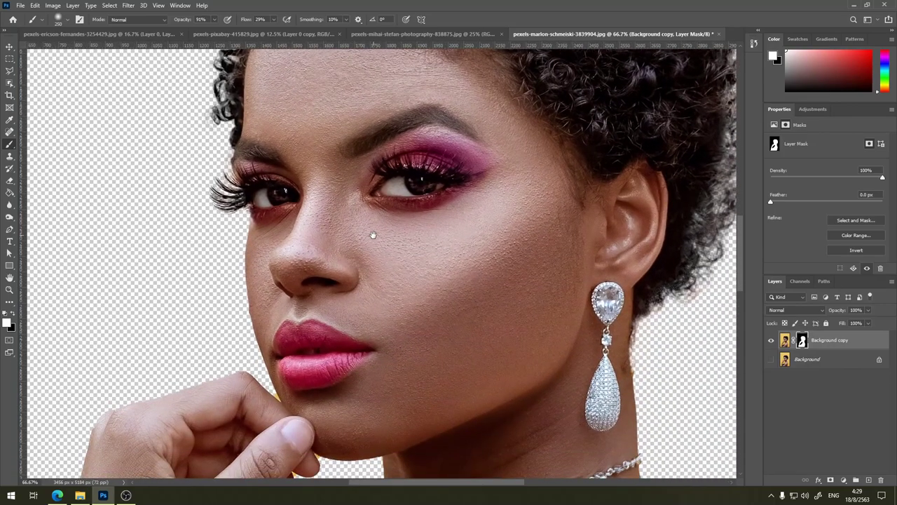
{"action": "scroll", "coordinate": [373, 235], "scroll_direction": "down", "scroll_amount": 3}
{"action": "scroll", "coordinate": [400, 267], "scroll_direction": "left", "scroll_amount": 1}
{"action": "scroll", "coordinate": [396, 200], "scroll_direction": "down", "scroll_amount": 3}
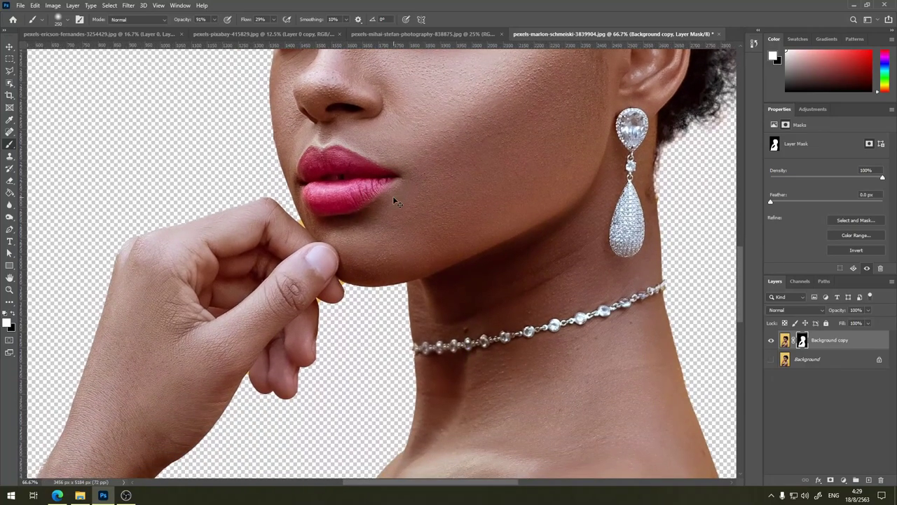
{"action": "scroll", "coordinate": [395, 202], "scroll_direction": "up", "scroll_amount": 2}
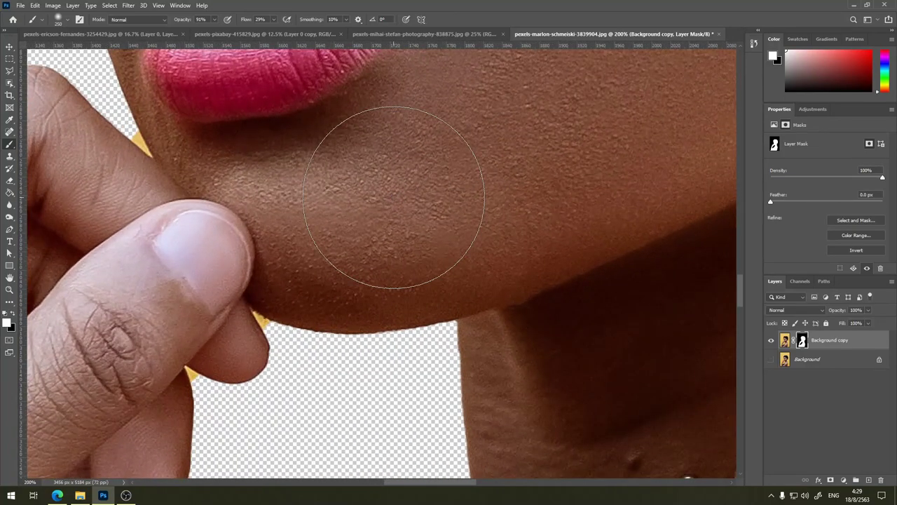
Step: Lasso the yellow sliver of old background between the finger and chin
{"action": "left_click", "coordinate": [9, 73]}
{"action": "left_click_drag", "start_coordinate": [278, 154], "coordinate": [429, 181]}
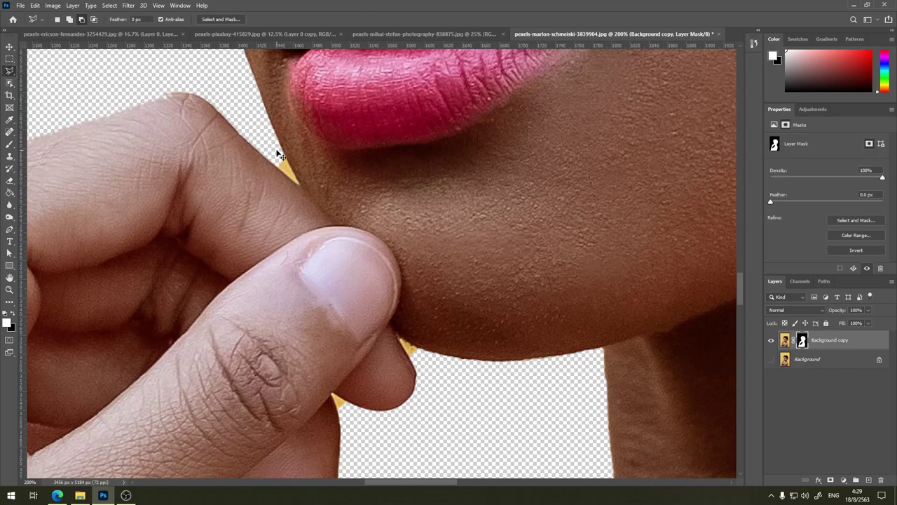
{"action": "scroll", "coordinate": [279, 154], "scroll_direction": "up", "scroll_amount": 1}
{"action": "scroll", "coordinate": [278, 154], "scroll_direction": "up", "scroll_amount": 1}
{"action": "left_click_drag", "start_coordinate": [362, 170], "coordinate": [378, 206]}
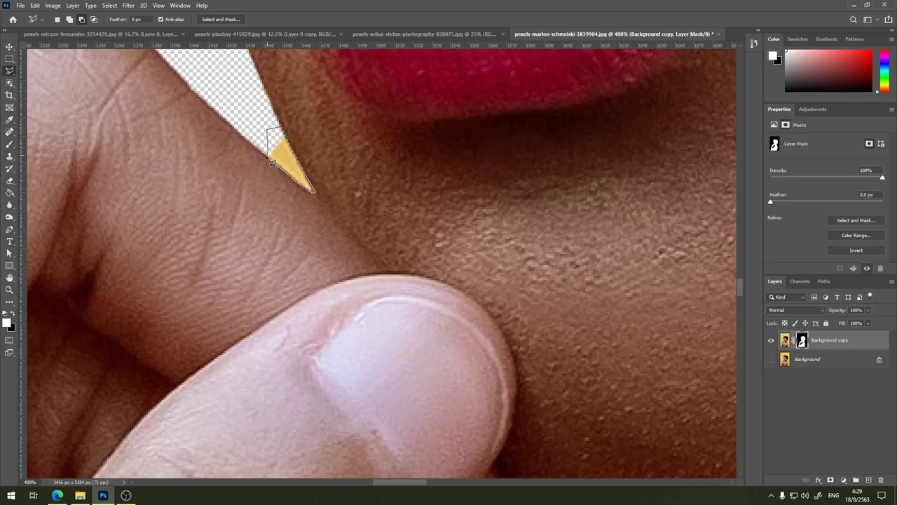
{"action": "left_click", "coordinate": [271, 158]}
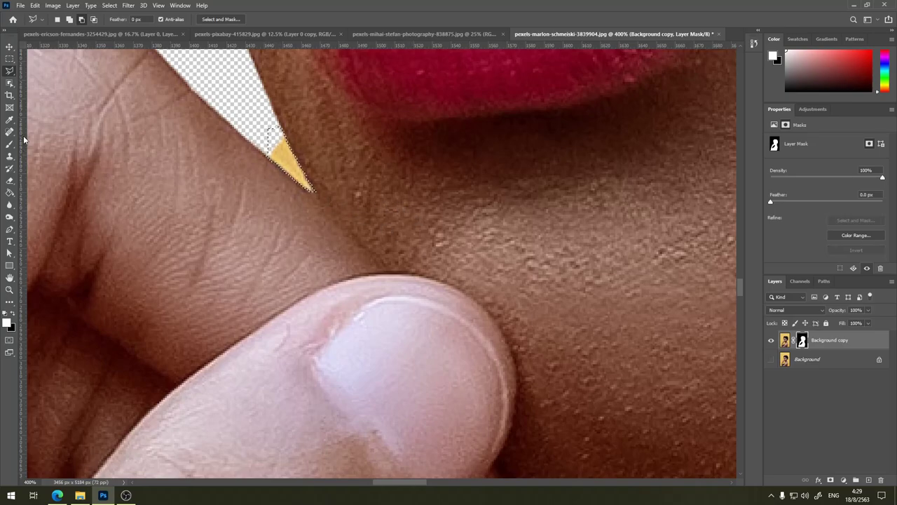
Step: Paint the selected sliver black on the mask, deselect, and ready the Polygonal Lasso
{"action": "key", "text": "x"}
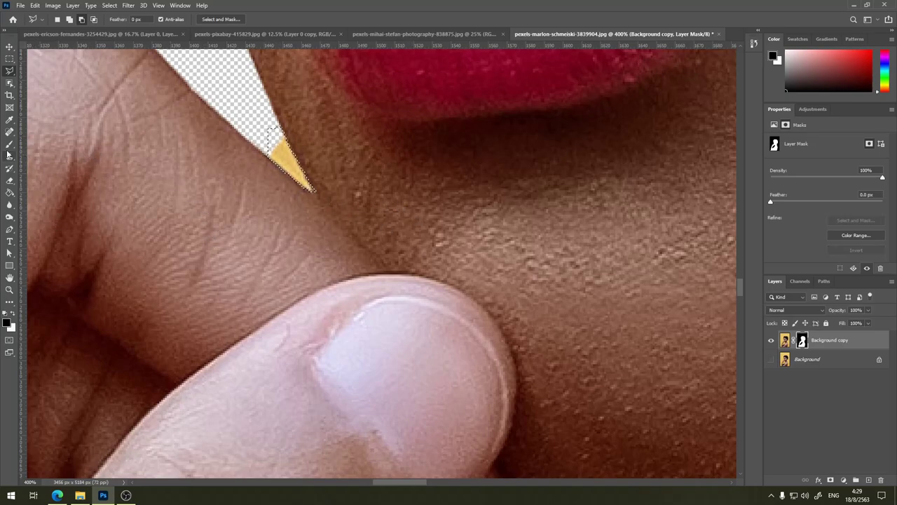
{"action": "left_click", "coordinate": [9, 144]}
{"action": "left_click", "coordinate": [276, 181]}
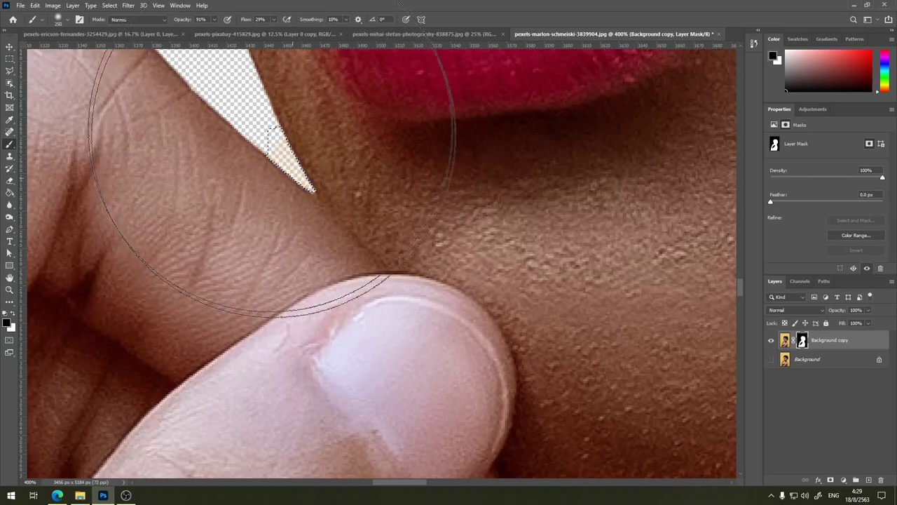
{"action": "key", "text": "ctrl+d"}
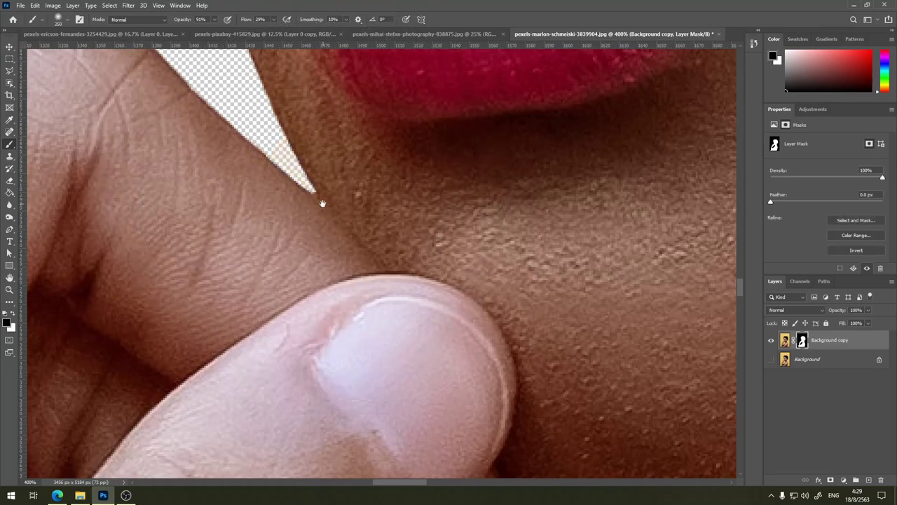
{"action": "left_click_drag", "start_coordinate": [519, 342], "coordinate": [449, 143]}
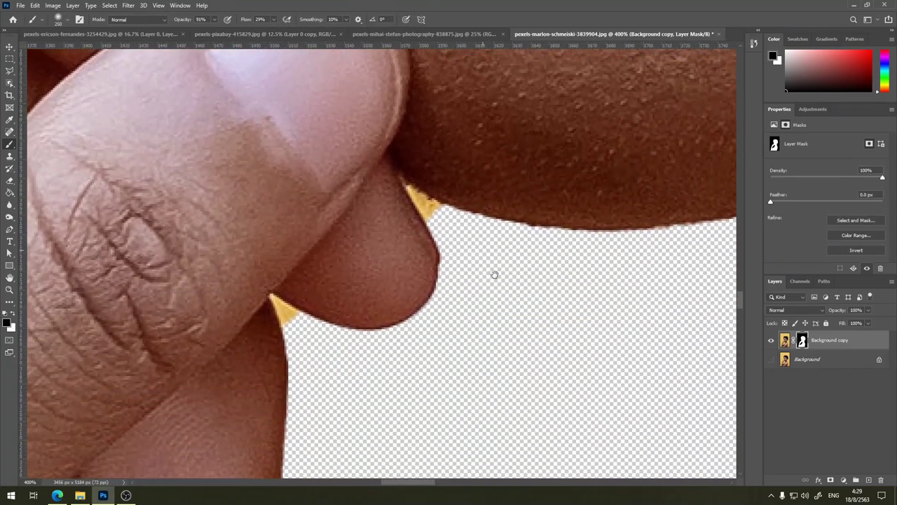
{"action": "left_click", "coordinate": [10, 71]}
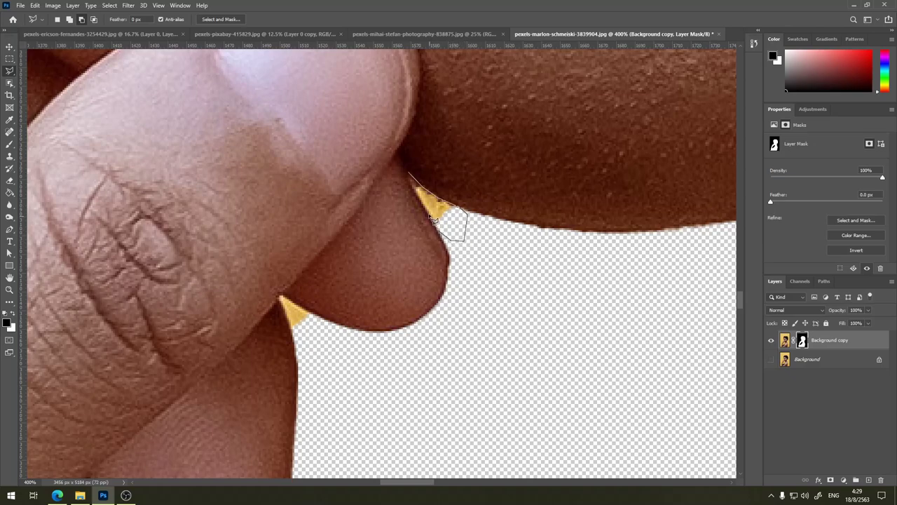
Step: Select the yellow fringe between the fingers and paint it out black on the mask
{"action": "left_click", "coordinate": [410, 175]}
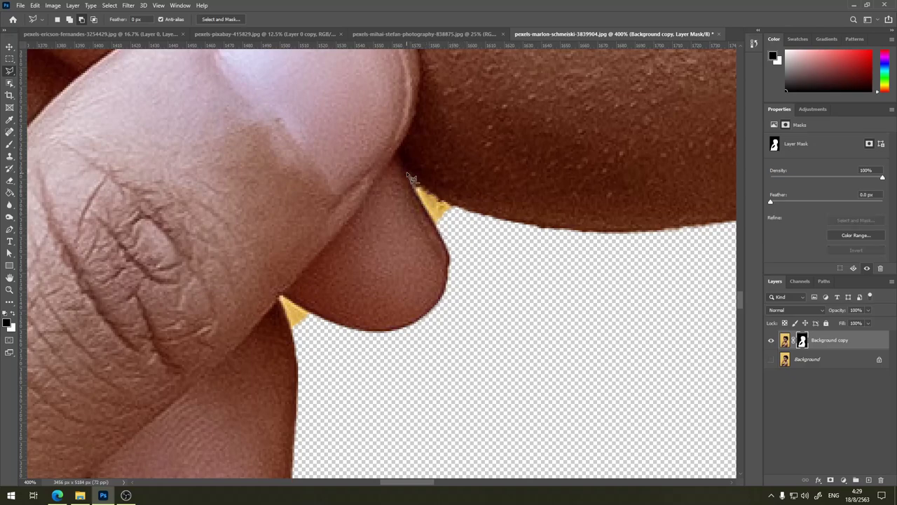
{"action": "left_click", "coordinate": [10, 146]}
{"action": "left_click", "coordinate": [459, 233]}
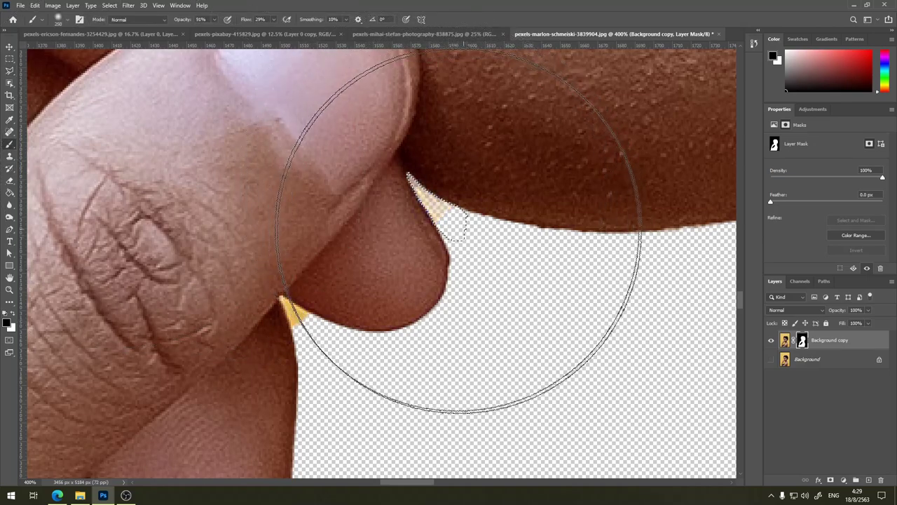
{"action": "left_click_drag", "start_coordinate": [458, 232], "coordinate": [464, 256]}
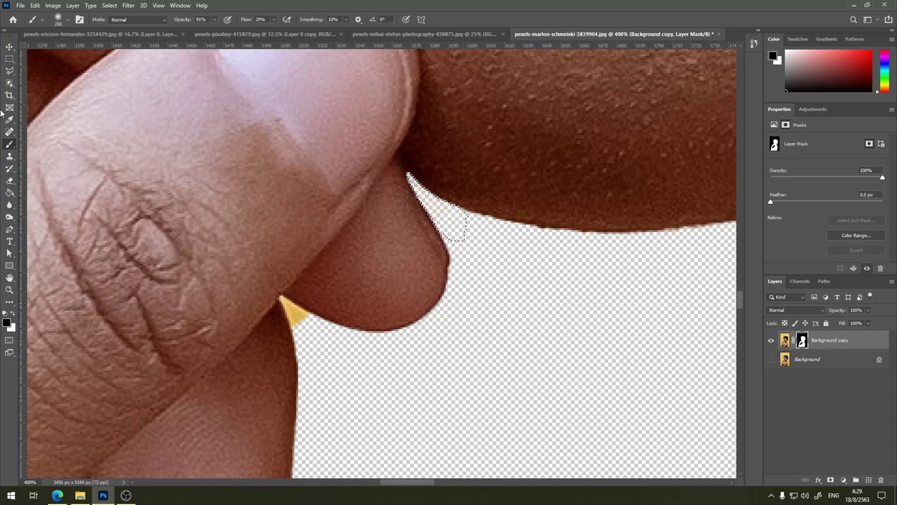
{"action": "left_click", "coordinate": [10, 72]}
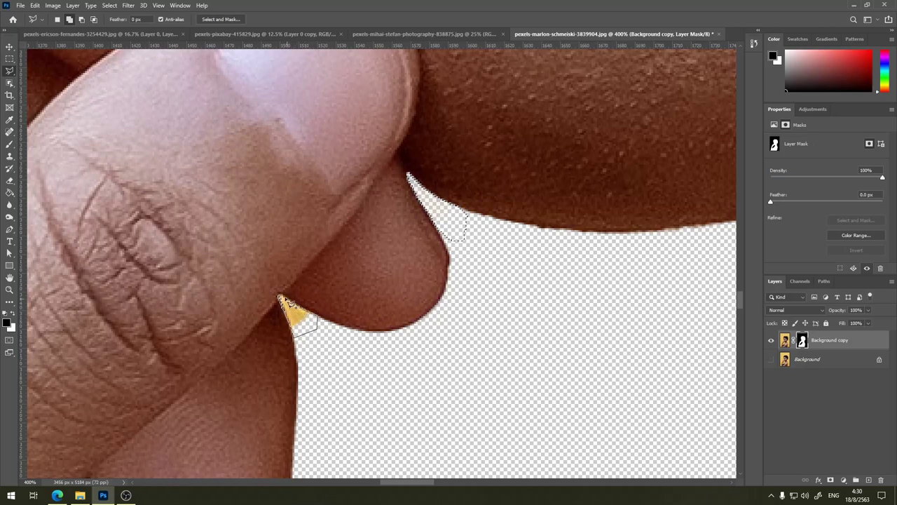
Step: Select the small yellow spot at the skin edge near the lower fingers
{"action": "scroll", "coordinate": [411, 290], "scroll_direction": "down", "scroll_amount": 1}
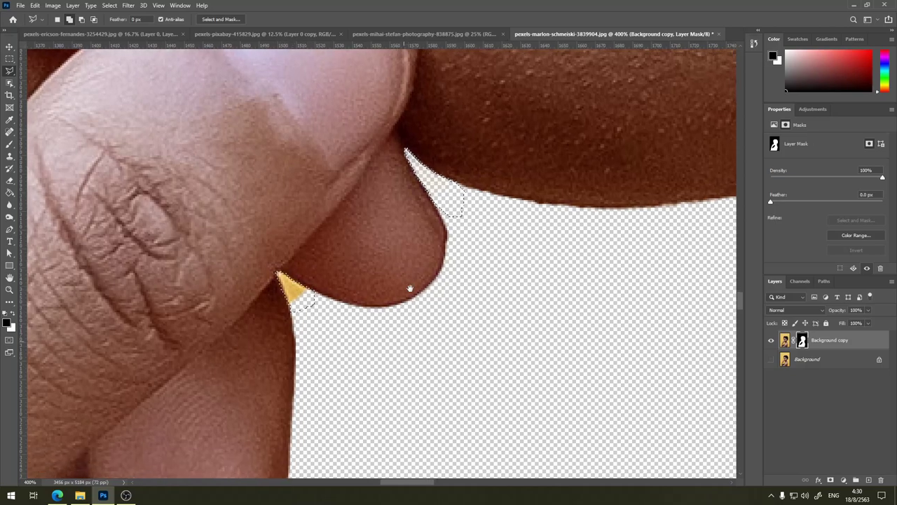
{"action": "scroll", "coordinate": [436, 250], "scroll_direction": "right", "scroll_amount": 5}
{"action": "left_click_drag", "start_coordinate": [436, 250], "coordinate": [514, 175]}
{"action": "scroll", "coordinate": [587, 203], "scroll_direction": "up", "scroll_amount": 5}
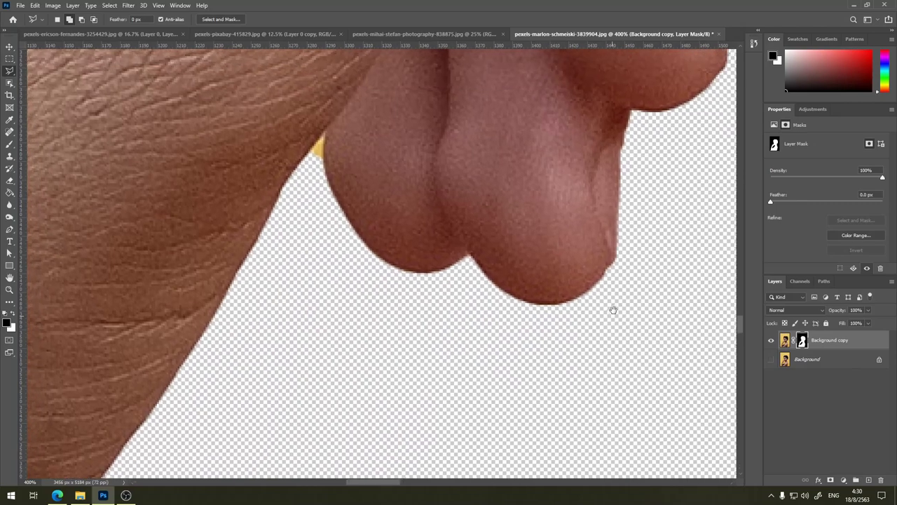
{"action": "scroll", "coordinate": [610, 306], "scroll_direction": "up", "scroll_amount": 3}
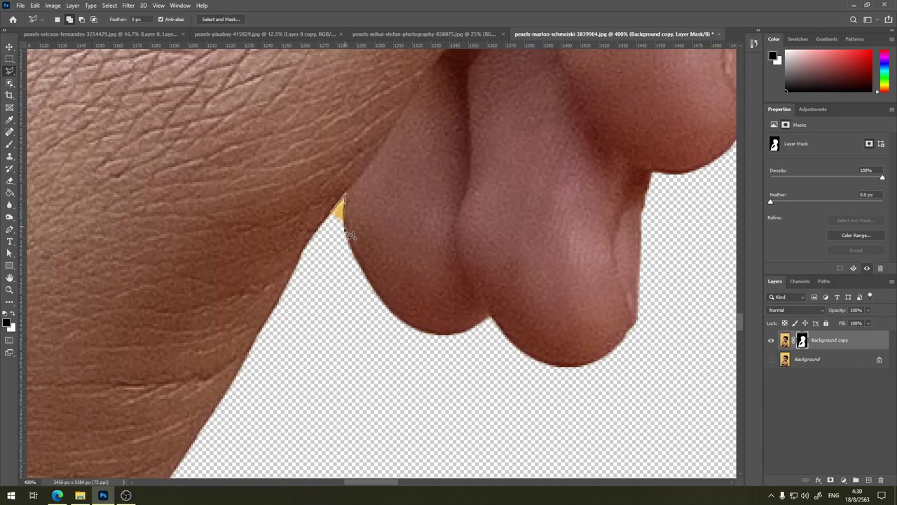
{"action": "left_click_drag", "start_coordinate": [334, 219], "coordinate": [335, 223]}
Step: Zoom to the arm and black top and begin outlining the yellow strip
{"action": "key", "text": "ctrl+minus"}
{"action": "key", "text": "ctrl+minus"}
{"action": "key", "text": "ctrl+minus"}
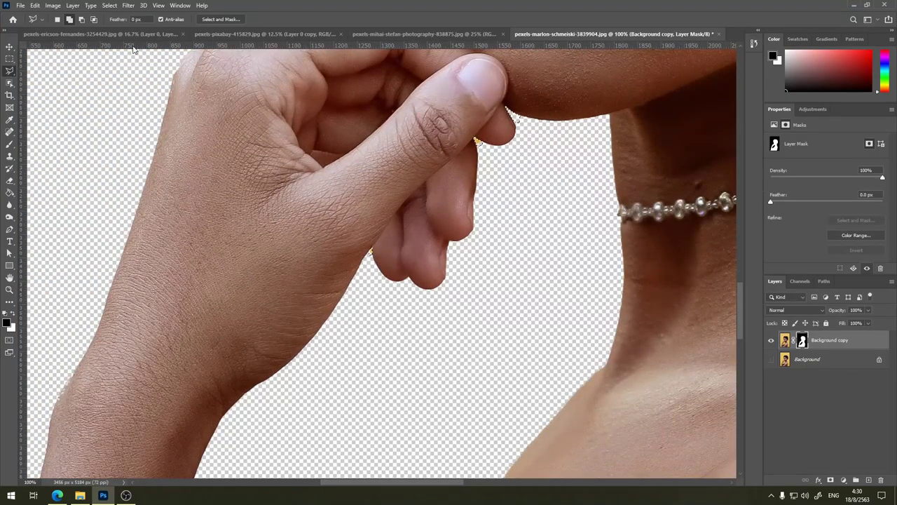
{"action": "key", "text": "ctrl+minus"}
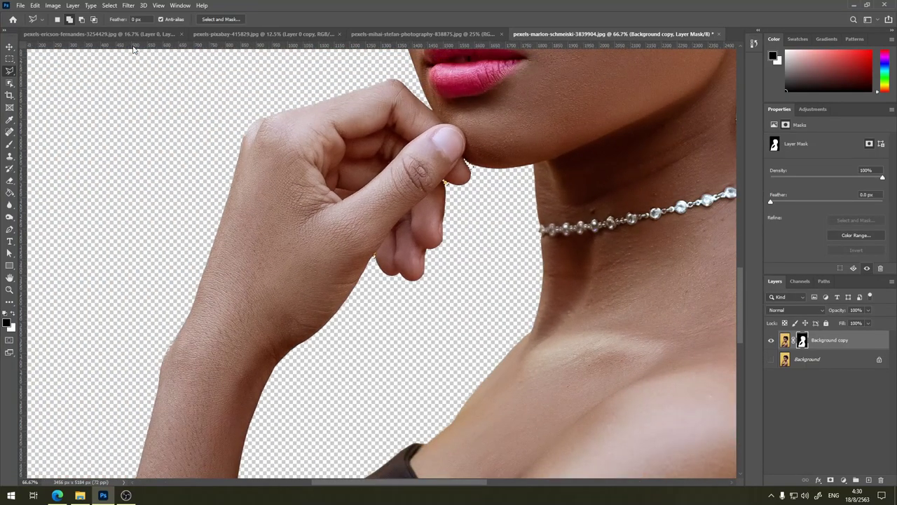
{"action": "mouse_move", "coordinate": [450, 342]}
{"action": "left_mouse_down"}
{"action": "mouse_move", "coordinate": [377, 194]}
{"action": "mouse_move", "coordinate": [535, 186]}
{"action": "mouse_move", "coordinate": [689, 100]}
{"action": "left_mouse_up"}
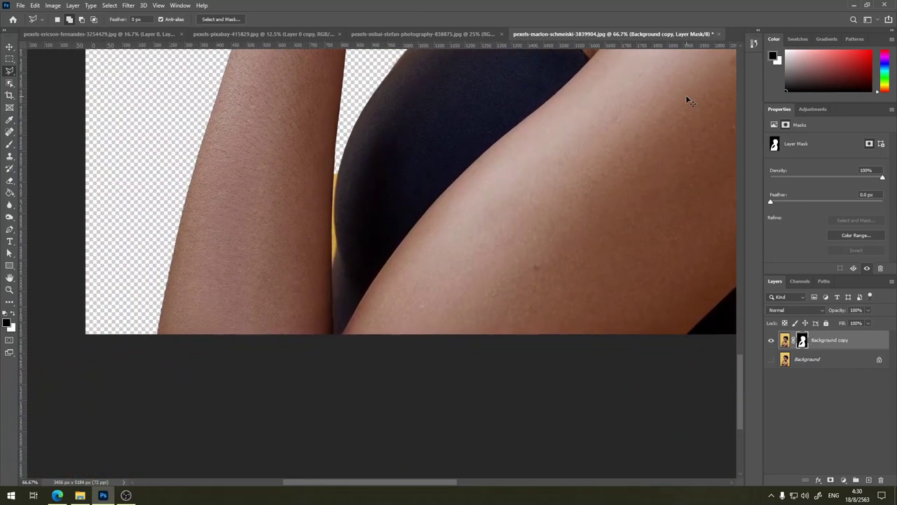
{"action": "key", "text": "ctrl+plus"}
{"action": "key", "text": "ctrl+plus"}
{"action": "key", "text": "ctrl+plus"}
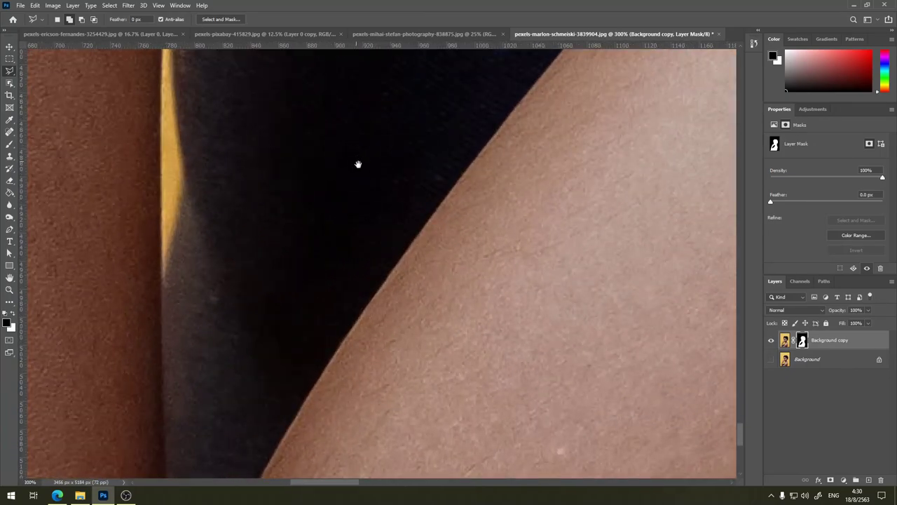
{"action": "left_click_drag", "start_coordinate": [358, 164], "coordinate": [481, 297]}
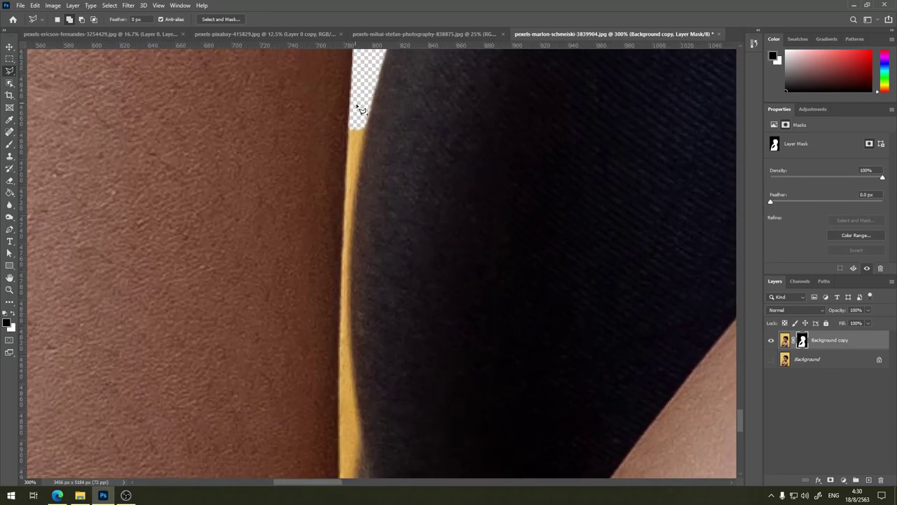
{"action": "left_click", "coordinate": [366, 114]}
{"action": "left_click", "coordinate": [362, 156]}
Step: Continue the outline down the yellow strip to its bottom and close it
{"action": "left_click_drag", "start_coordinate": [406, 317], "coordinate": [422, 246]}
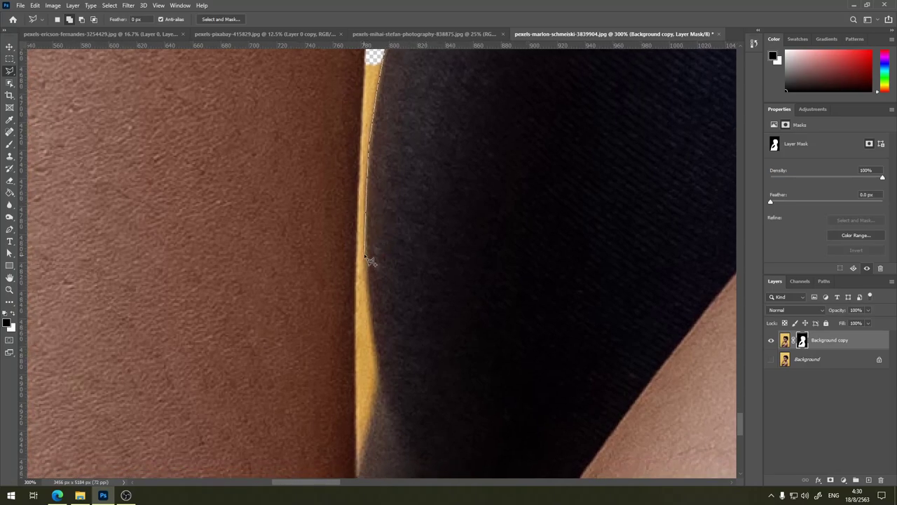
{"action": "left_click", "coordinate": [366, 270]}
{"action": "left_click", "coordinate": [373, 336]}
{"action": "left_click", "coordinate": [379, 387]}
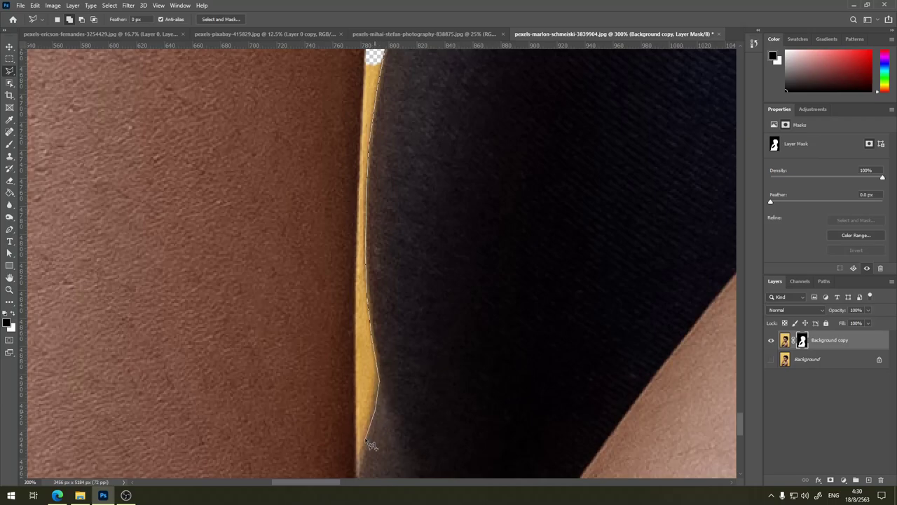
{"action": "left_click", "coordinate": [357, 476]}
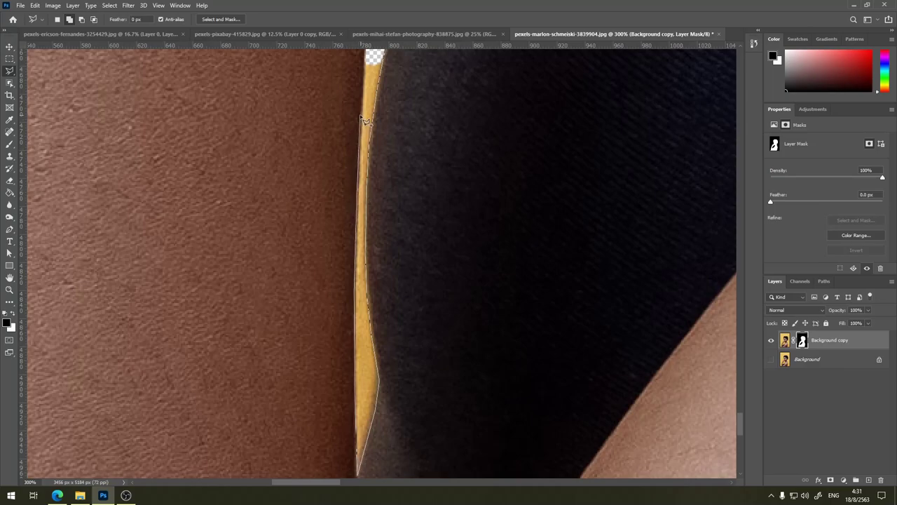
{"action": "scroll", "coordinate": [364, 121], "scroll_direction": "up", "scroll_amount": 3}
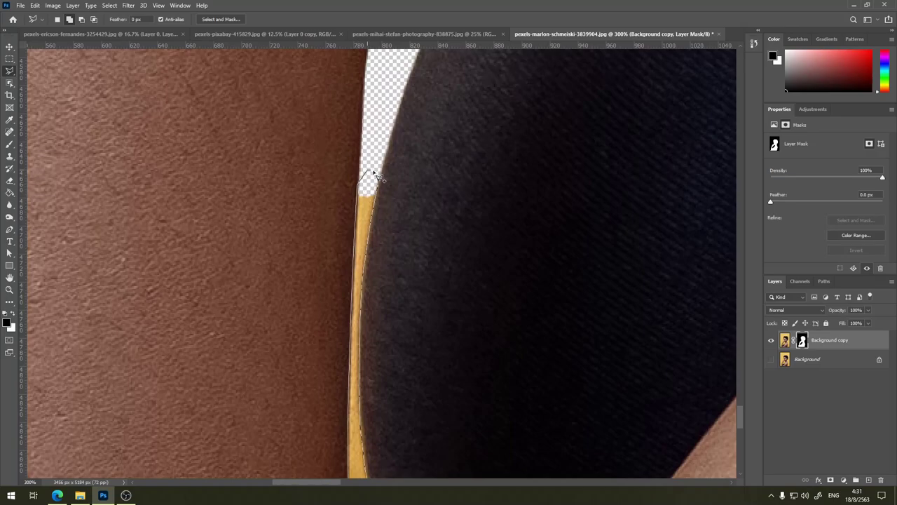
{"action": "key", "text": "Escape"}
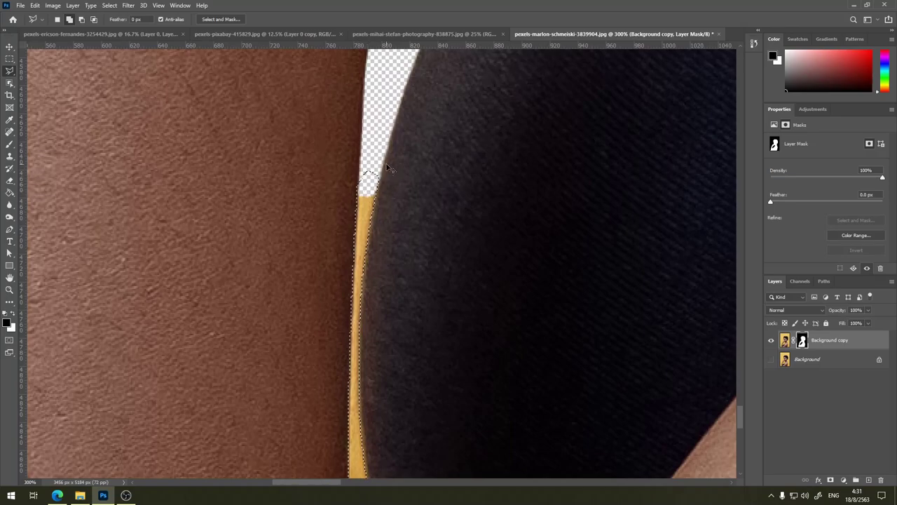
{"action": "scroll", "coordinate": [386, 168], "scroll_direction": "down", "scroll_amount": 1}
{"action": "scroll", "coordinate": [386, 168], "scroll_direction": "down", "scroll_amount": 1}
{"action": "scroll", "coordinate": [386, 168], "scroll_direction": "down", "scroll_amount": 1}
Step: Review the whole cut-out figure, choose the Brush, and zoom out
{"action": "scroll", "coordinate": [386, 168], "scroll_direction": "down", "scroll_amount": 1}
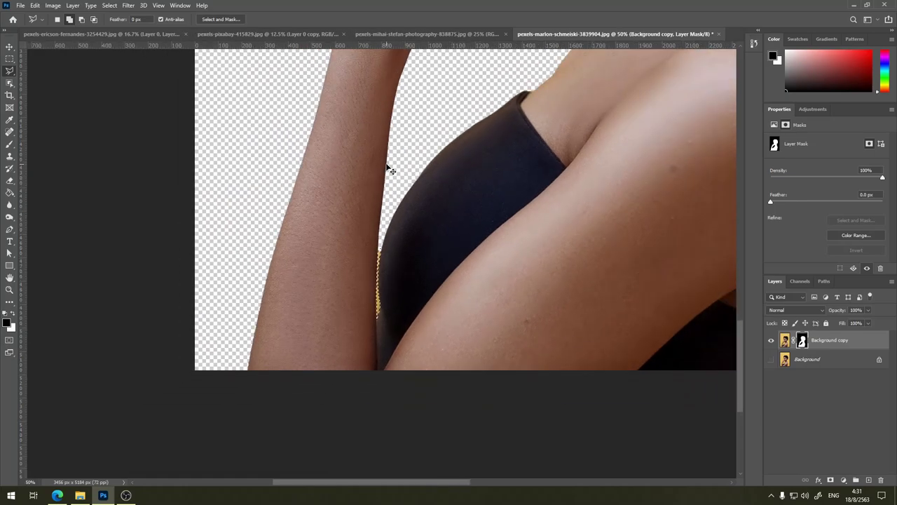
{"action": "scroll", "coordinate": [386, 168], "scroll_direction": "down", "scroll_amount": 1}
{"action": "scroll", "coordinate": [390, 169], "scroll_direction": "down", "scroll_amount": 1}
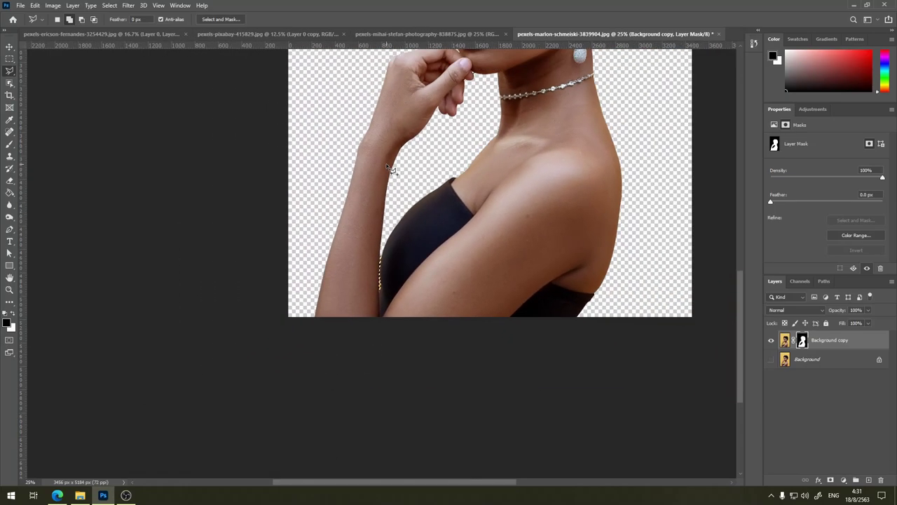
{"action": "mouse_move", "coordinate": [535, 90]}
{"action": "left_mouse_down"}
{"action": "mouse_move", "coordinate": [443, 267]}
{"action": "mouse_move", "coordinate": [531, 169]}
{"action": "left_mouse_up"}
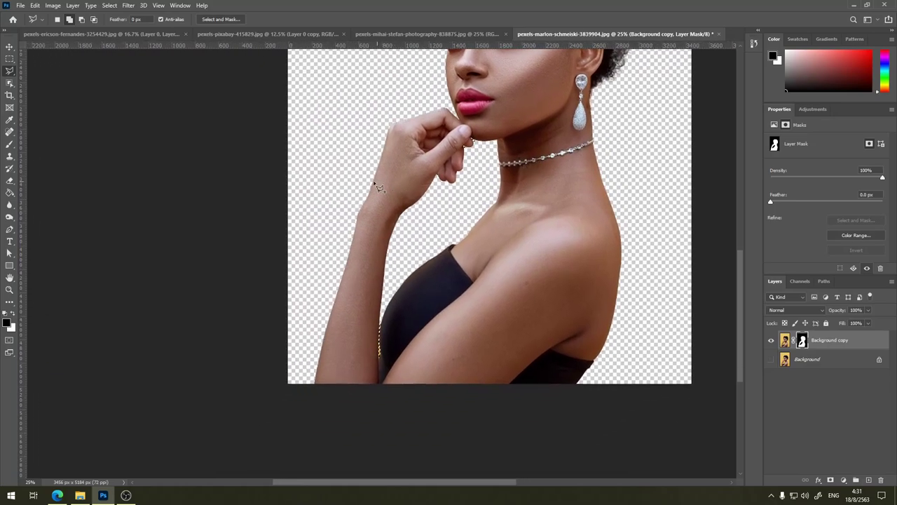
{"action": "left_click", "coordinate": [9, 144]}
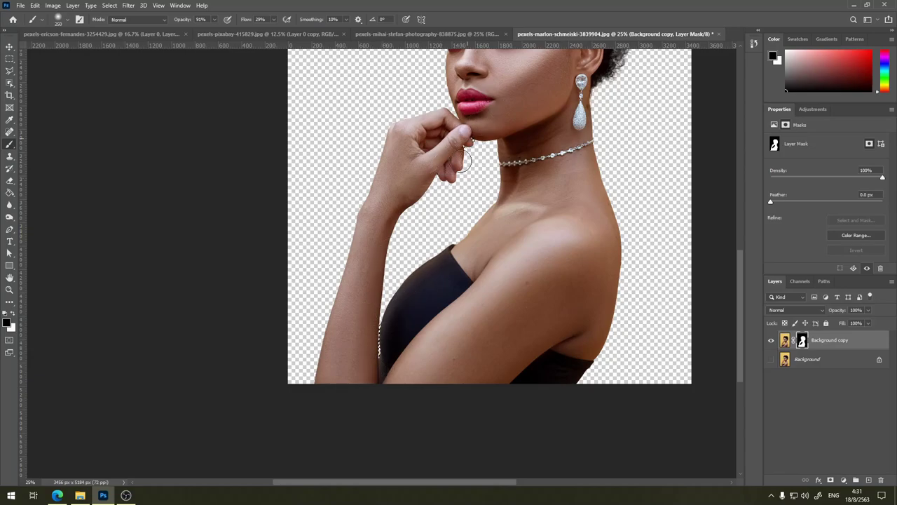
{"action": "key", "text": "ctrl+minus"}
{"action": "key", "text": "ctrl+minus"}
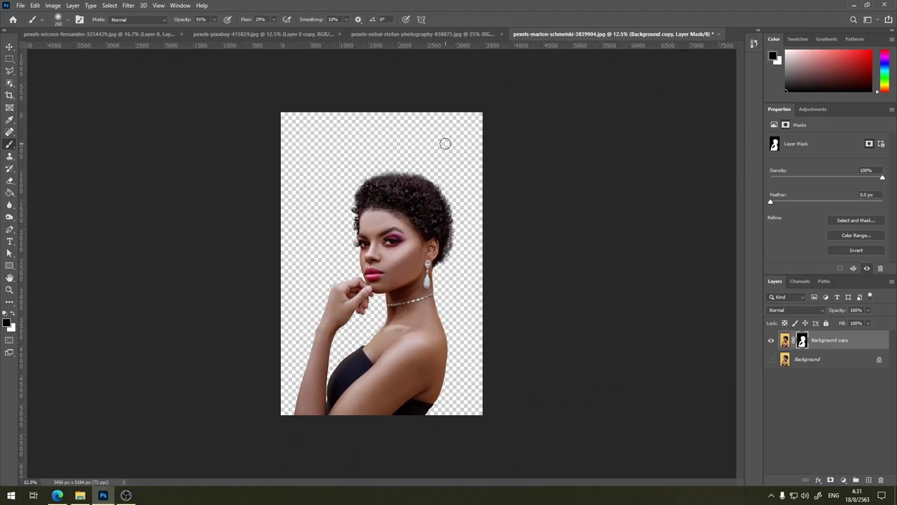
Step: Add a new layer filled with pink and move it below the portrait
{"action": "left_click", "coordinate": [869, 480]}
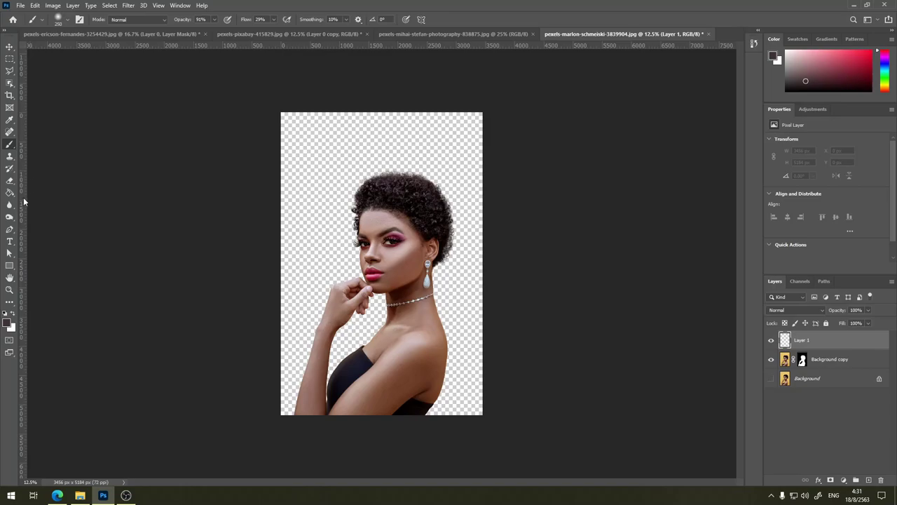
{"action": "left_click", "coordinate": [9, 192]}
{"action": "left_click", "coordinate": [833, 63]}
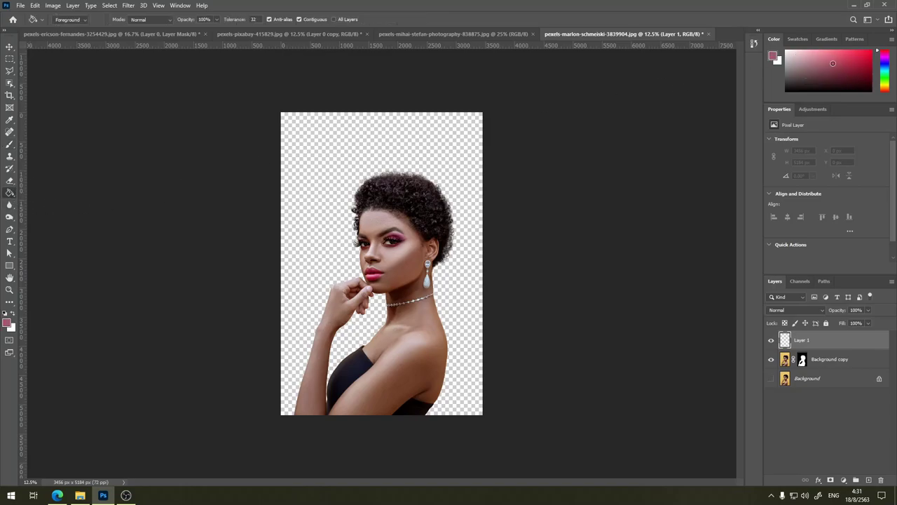
{"action": "left_click", "coordinate": [462, 162]}
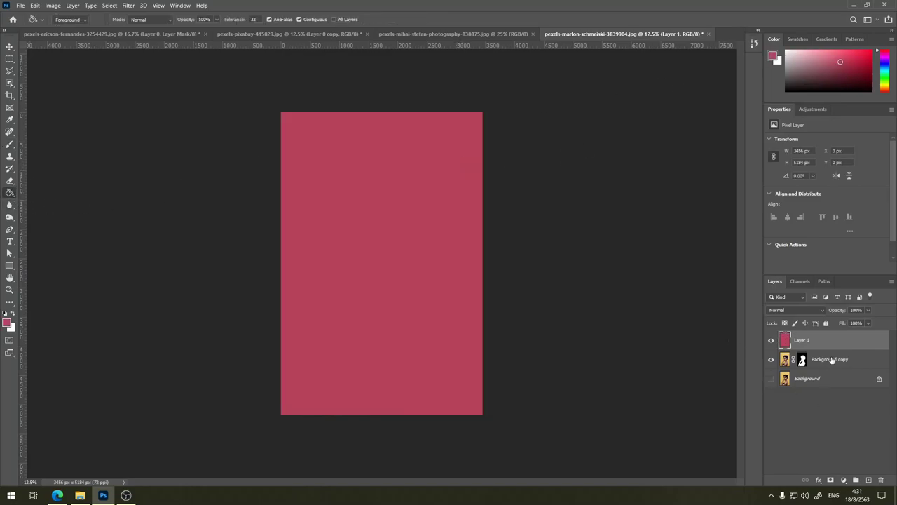
{"action": "left_click_drag", "start_coordinate": [833, 338], "coordinate": [843, 368]}
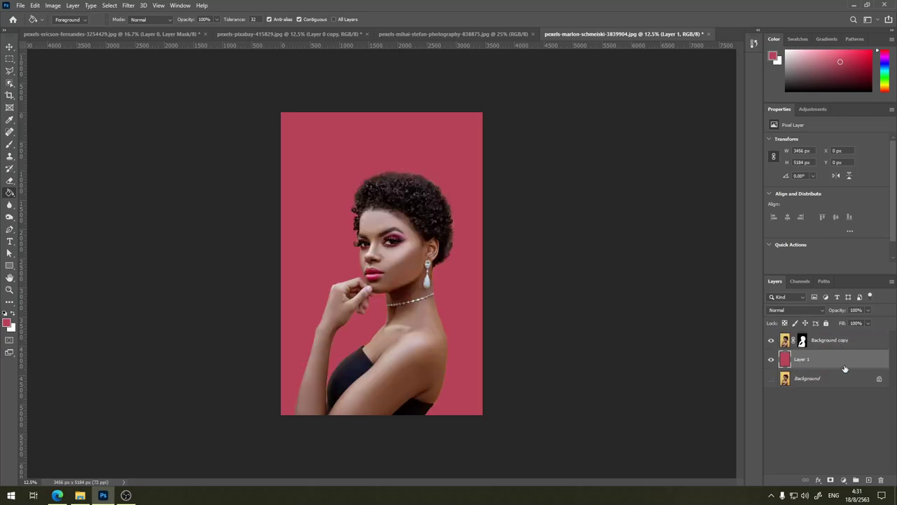
Step: Zoom in on the hair and make Background copy the active layer
{"action": "key", "text": "ctrl+plus"}
{"action": "key", "text": "ctrl+plus"}
{"action": "key", "text": "ctrl+plus"}
{"action": "key", "text": "ctrl+plus"}
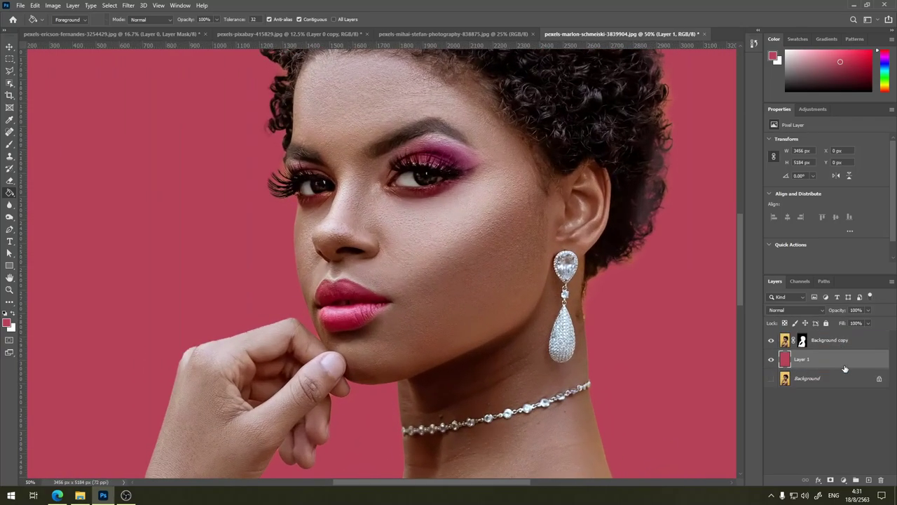
{"action": "mouse_move", "coordinate": [582, 233]}
{"action": "left_mouse_down"}
{"action": "mouse_move", "coordinate": [490, 393]}
{"action": "mouse_move", "coordinate": [488, 373]}
{"action": "left_mouse_up"}
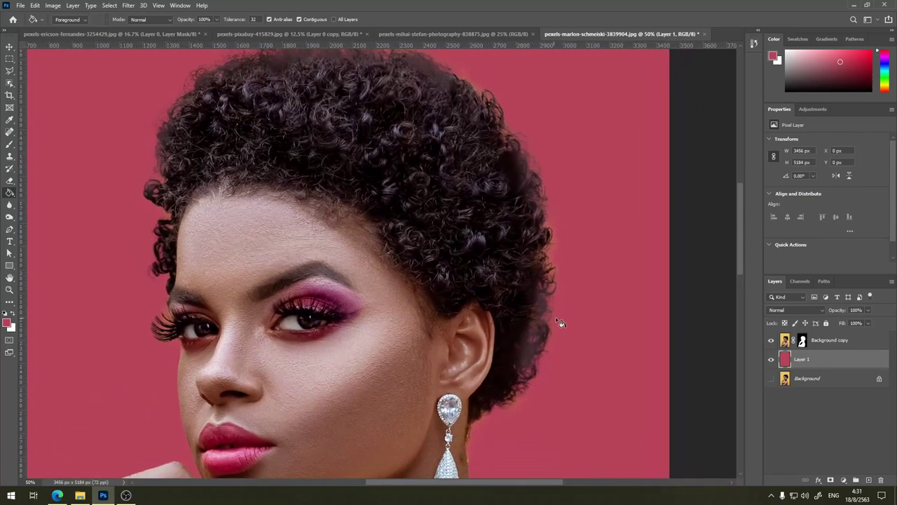
{"action": "left_click", "coordinate": [785, 341]}
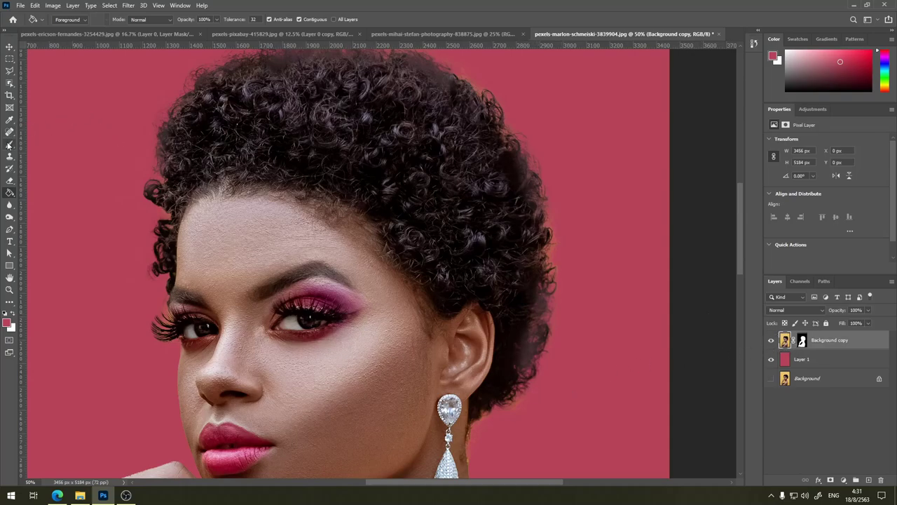
Step: Sample near-black from the hair and paint strands back along the right edge
{"action": "left_click", "coordinate": [10, 143]}
{"action": "left_click", "coordinate": [512, 382], "text": "alt"}
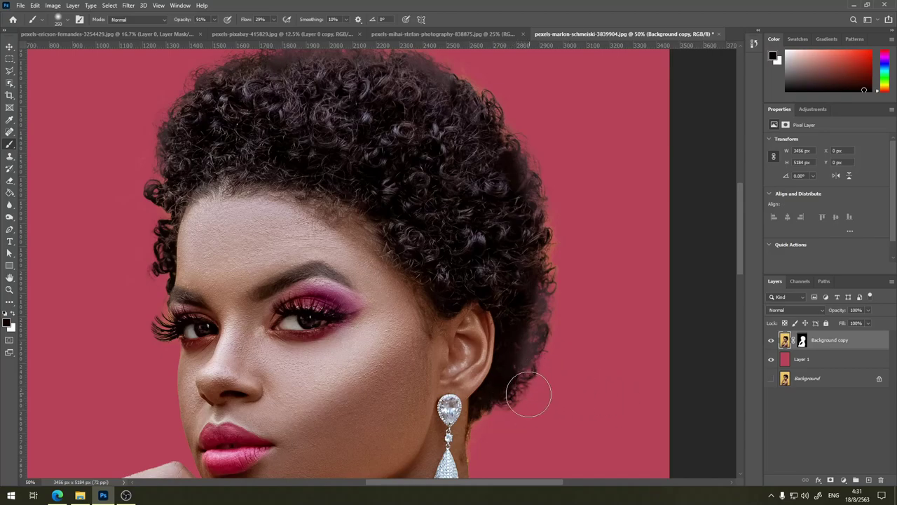
{"action": "left_click_drag", "start_coordinate": [532, 341], "coordinate": [536, 308]}
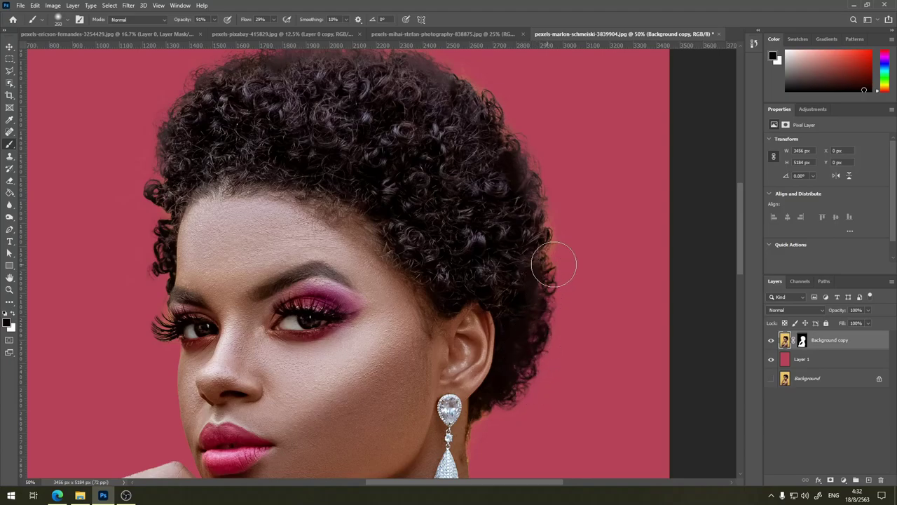
{"action": "left_click_drag", "start_coordinate": [556, 260], "coordinate": [551, 245]}
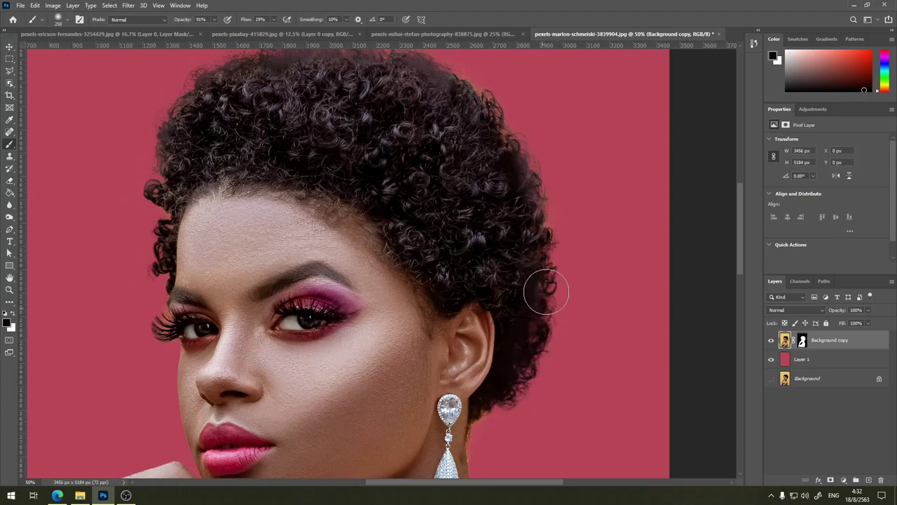
{"action": "left_click_drag", "start_coordinate": [531, 290], "coordinate": [537, 249]}
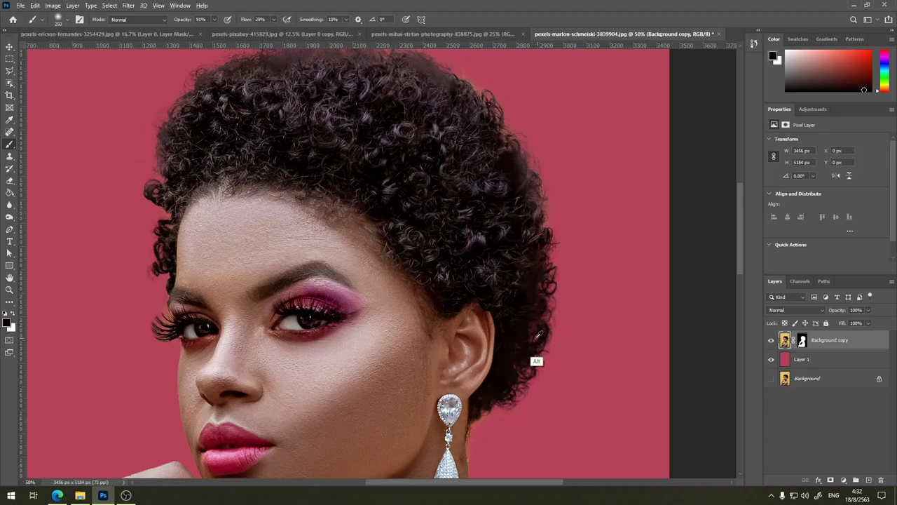
Step: With a sampled dark brown, refine the right, upper, ear and neck hair edges
{"action": "left_click", "coordinate": [519, 308], "text": "alt"}
{"action": "mouse_move", "coordinate": [558, 271]}
{"action": "left_mouse_down"}
{"action": "mouse_move", "coordinate": [537, 144]}
{"action": "mouse_move", "coordinate": [565, 267]}
{"action": "mouse_move", "coordinate": [551, 355]}
{"action": "mouse_move", "coordinate": [527, 371]}
{"action": "mouse_move", "coordinate": [569, 243]}
{"action": "mouse_move", "coordinate": [552, 349]}
{"action": "left_mouse_up"}
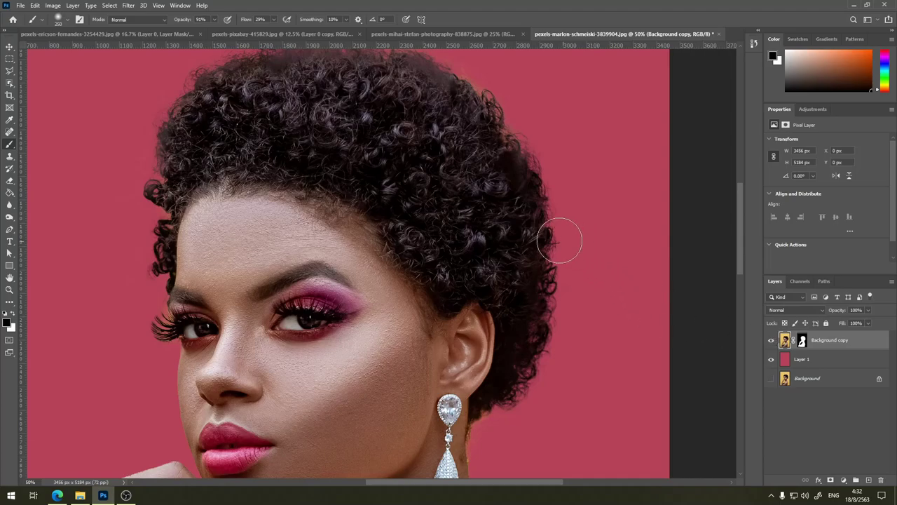
{"action": "left_click_drag", "start_coordinate": [180, 144], "coordinate": [144, 145]}
{"action": "mouse_move", "coordinate": [456, 91]}
{"action": "left_mouse_down"}
{"action": "mouse_move", "coordinate": [540, 150]}
{"action": "mouse_move", "coordinate": [497, 96]}
{"action": "left_mouse_up"}
{"action": "left_click_drag", "start_coordinate": [540, 371], "coordinate": [511, 401]}
{"action": "mouse_move", "coordinate": [487, 433]}
{"action": "left_mouse_down"}
{"action": "mouse_move", "coordinate": [490, 457]}
{"action": "mouse_move", "coordinate": [491, 427]}
{"action": "mouse_move", "coordinate": [545, 324]}
{"action": "mouse_move", "coordinate": [516, 158]}
{"action": "mouse_move", "coordinate": [516, 101]}
{"action": "mouse_move", "coordinate": [615, 154]}
{"action": "left_mouse_up"}
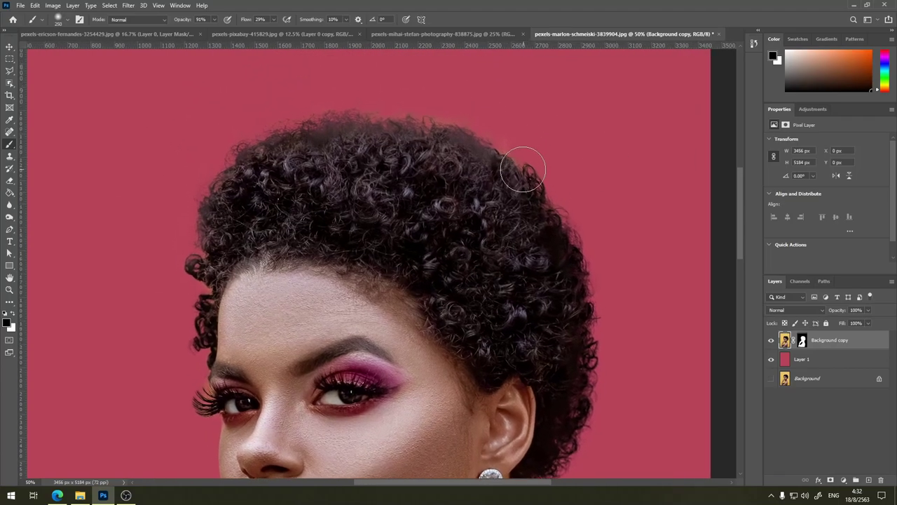
Step: Softly repaint the fringe along the top-right, top and left hairline edges
{"action": "mouse_move", "coordinate": [523, 169]}
{"action": "left_mouse_down"}
{"action": "mouse_move", "coordinate": [473, 136]}
{"action": "mouse_move", "coordinate": [497, 153]}
{"action": "left_mouse_up"}
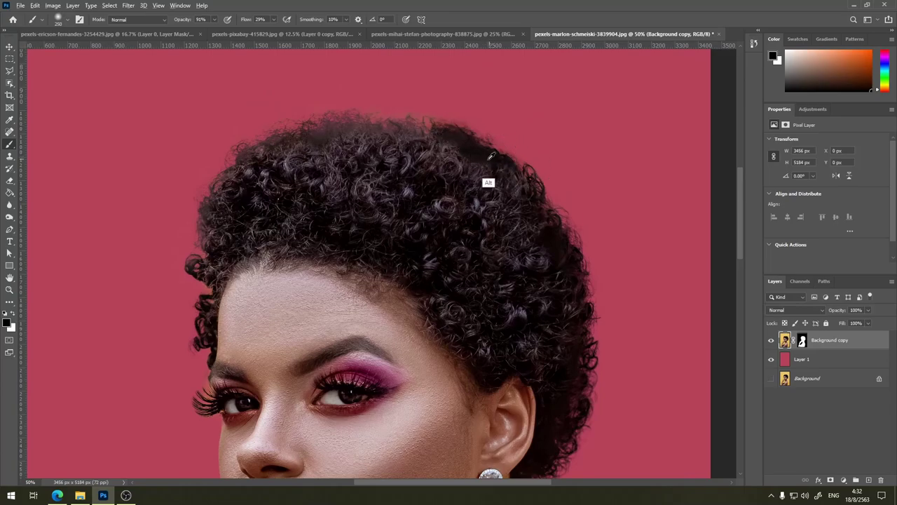
{"action": "mouse_move", "coordinate": [432, 129]}
{"action": "left_mouse_down"}
{"action": "mouse_move", "coordinate": [390, 101]}
{"action": "mouse_move", "coordinate": [421, 114]}
{"action": "mouse_move", "coordinate": [297, 110]}
{"action": "mouse_move", "coordinate": [371, 112]}
{"action": "mouse_move", "coordinate": [311, 124]}
{"action": "mouse_move", "coordinate": [356, 120]}
{"action": "left_mouse_up"}
{"action": "mouse_move", "coordinate": [284, 117]}
{"action": "left_mouse_down"}
{"action": "mouse_move", "coordinate": [237, 140]}
{"action": "mouse_move", "coordinate": [196, 194]}
{"action": "mouse_move", "coordinate": [189, 244]}
{"action": "mouse_move", "coordinate": [190, 213]}
{"action": "mouse_move", "coordinate": [249, 161]}
{"action": "mouse_move", "coordinate": [235, 176]}
{"action": "mouse_move", "coordinate": [224, 173]}
{"action": "left_mouse_up"}
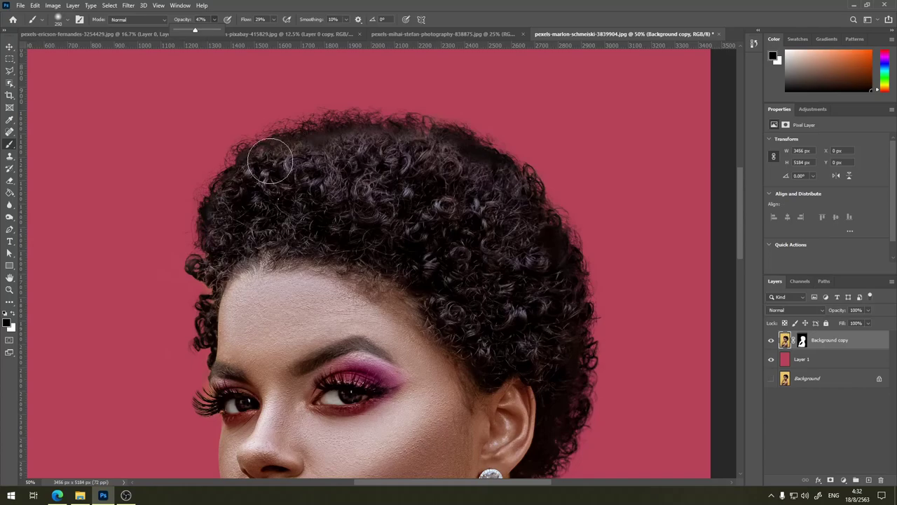
{"action": "mouse_move", "coordinate": [270, 160]}
{"action": "left_mouse_down"}
{"action": "mouse_move", "coordinate": [277, 143]}
{"action": "mouse_move", "coordinate": [389, 126]}
{"action": "mouse_move", "coordinate": [421, 127]}
{"action": "mouse_move", "coordinate": [445, 140]}
{"action": "mouse_move", "coordinate": [329, 131]}
{"action": "mouse_move", "coordinate": [343, 146]}
{"action": "mouse_move", "coordinate": [440, 129]}
{"action": "left_mouse_up"}
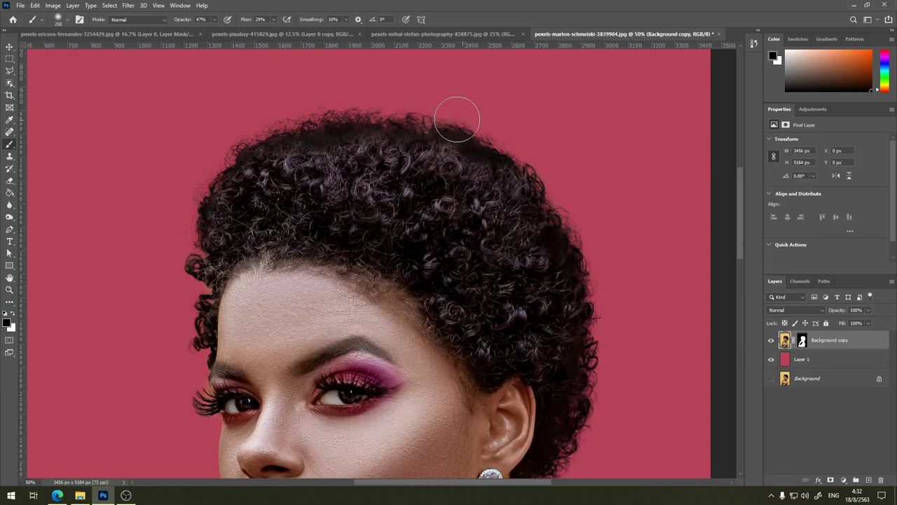
{"action": "mouse_move", "coordinate": [488, 148]}
{"action": "left_mouse_down"}
{"action": "mouse_move", "coordinate": [500, 181]}
{"action": "mouse_move", "coordinate": [445, 140]}
{"action": "mouse_move", "coordinate": [503, 158]}
{"action": "left_mouse_up"}
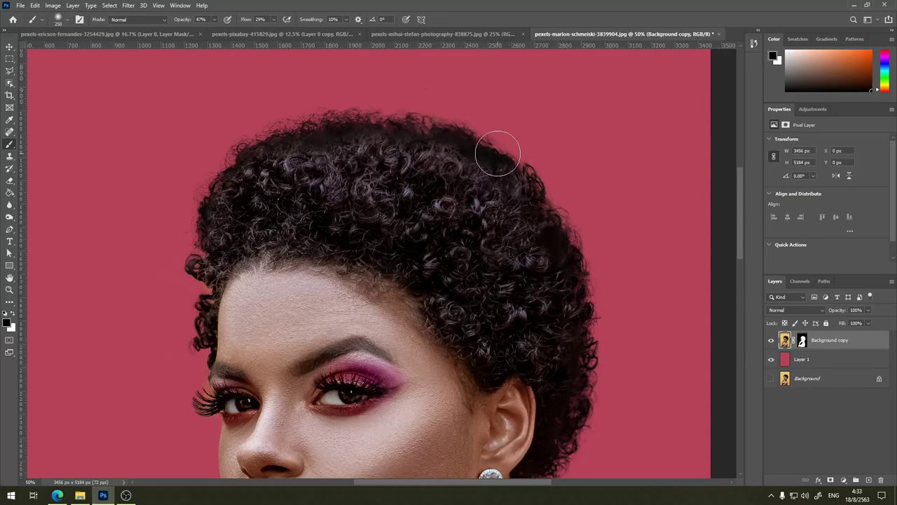
{"action": "mouse_move", "coordinate": [194, 287]}
{"action": "left_mouse_down"}
{"action": "mouse_move", "coordinate": [255, 195]}
{"action": "mouse_move", "coordinate": [313, 164]}
{"action": "left_mouse_up"}
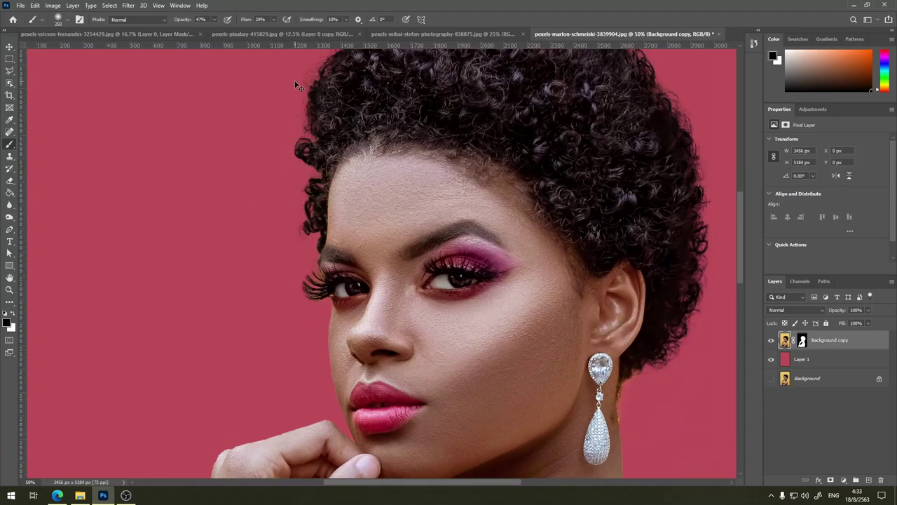
Step: Zoom back in on the face and paint brown strands back beside the ear
{"action": "key", "text": "ctrl+0"}
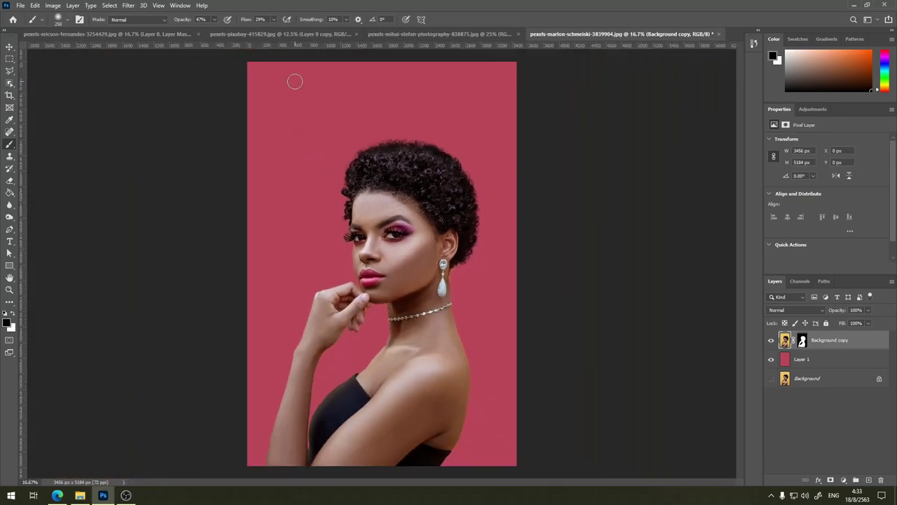
{"action": "key", "text": "ctrl+plus"}
{"action": "key", "text": "ctrl+plus"}
{"action": "key", "text": "ctrl+plus"}
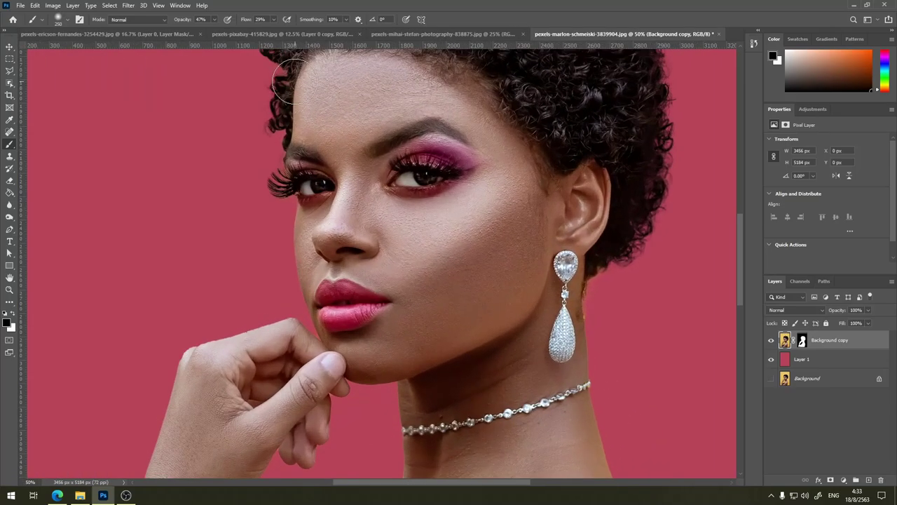
{"action": "scroll", "coordinate": [541, 254], "scroll_direction": "up", "scroll_amount": 2}
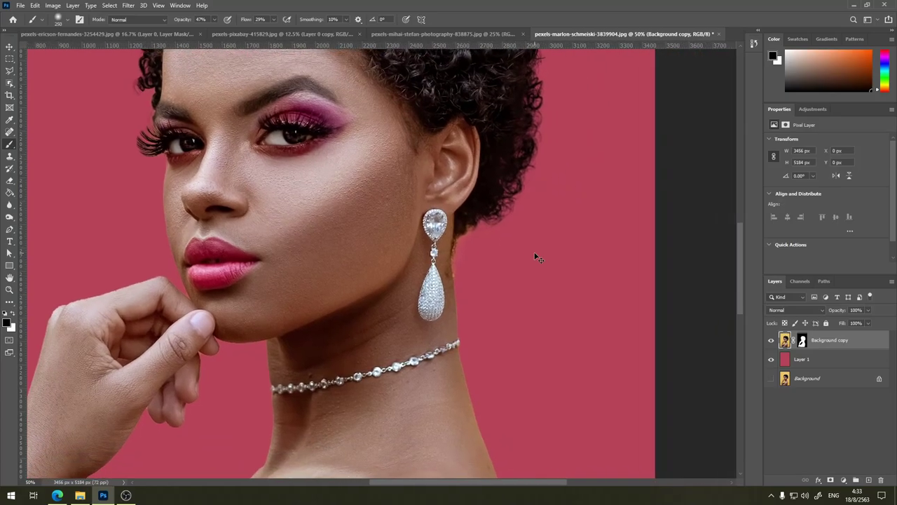
{"action": "scroll", "coordinate": [536, 254], "scroll_direction": "up", "scroll_amount": 2}
{"action": "scroll", "coordinate": [536, 257], "scroll_direction": "up", "scroll_amount": 3}
{"action": "scroll", "coordinate": [536, 254], "scroll_direction": "up", "scroll_amount": 2}
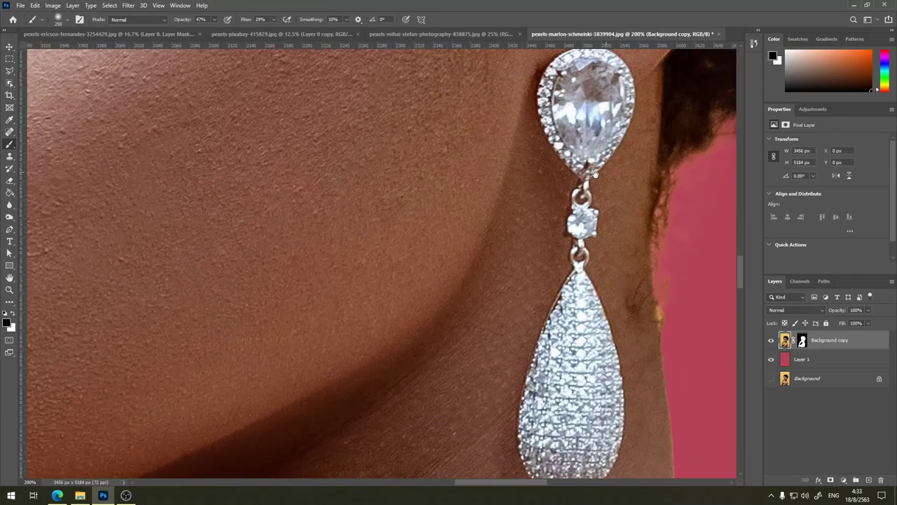
{"action": "scroll", "coordinate": [536, 253], "scroll_direction": "up", "scroll_amount": 2}
{"action": "mouse_move", "coordinate": [583, 183]}
{"action": "left_mouse_down"}
{"action": "mouse_move", "coordinate": [596, 190]}
{"action": "mouse_move", "coordinate": [575, 166]}
{"action": "mouse_move", "coordinate": [561, 210]}
{"action": "mouse_move", "coordinate": [551, 190]}
{"action": "mouse_move", "coordinate": [545, 210]}
{"action": "mouse_move", "coordinate": [547, 315]}
{"action": "mouse_move", "coordinate": [557, 341]}
{"action": "mouse_move", "coordinate": [563, 167]}
{"action": "mouse_move", "coordinate": [617, 123]}
{"action": "mouse_move", "coordinate": [577, 144]}
{"action": "mouse_move", "coordinate": [569, 213]}
{"action": "mouse_move", "coordinate": [579, 216]}
{"action": "mouse_move", "coordinate": [591, 131]}
{"action": "mouse_move", "coordinate": [561, 200]}
{"action": "mouse_move", "coordinate": [556, 281]}
{"action": "left_mouse_up"}
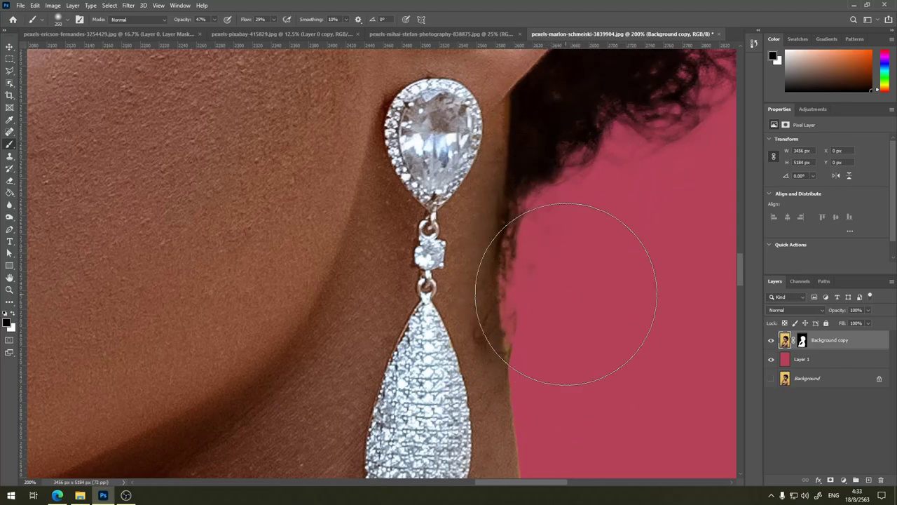
Step: Sample the pink background and cover stray strands above the ear
{"action": "scroll", "coordinate": [565, 292], "scroll_direction": "down", "scroll_amount": 5}
{"action": "scroll", "coordinate": [565, 292], "scroll_direction": "down", "scroll_amount": 2}
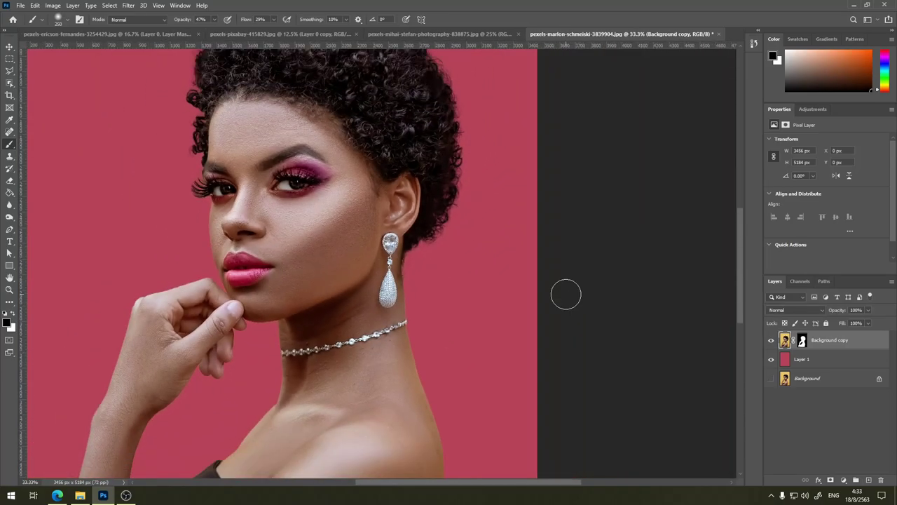
{"action": "scroll", "coordinate": [566, 294], "scroll_direction": "up", "scroll_amount": 1}
{"action": "scroll", "coordinate": [566, 295], "scroll_direction": "up", "scroll_amount": 1}
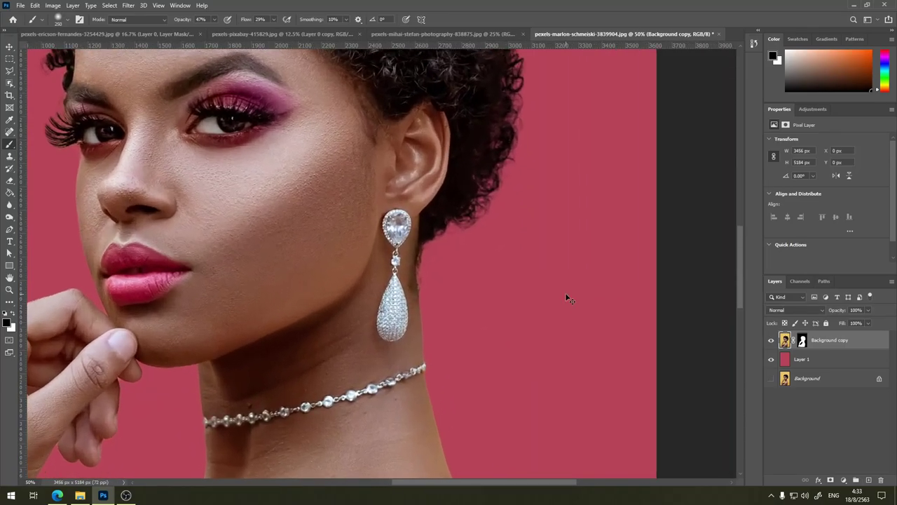
{"action": "scroll", "coordinate": [565, 295], "scroll_direction": "up", "scroll_amount": 1}
{"action": "scroll", "coordinate": [566, 295], "scroll_direction": "down", "scroll_amount": 2}
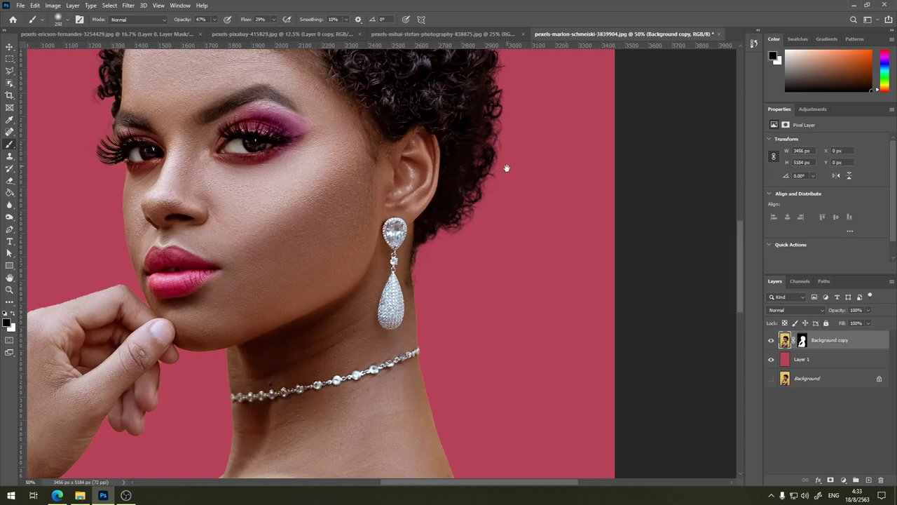
{"action": "left_click_drag", "start_coordinate": [507, 168], "coordinate": [489, 238]}
{"action": "left_click", "coordinate": [448, 185], "text": "alt"}
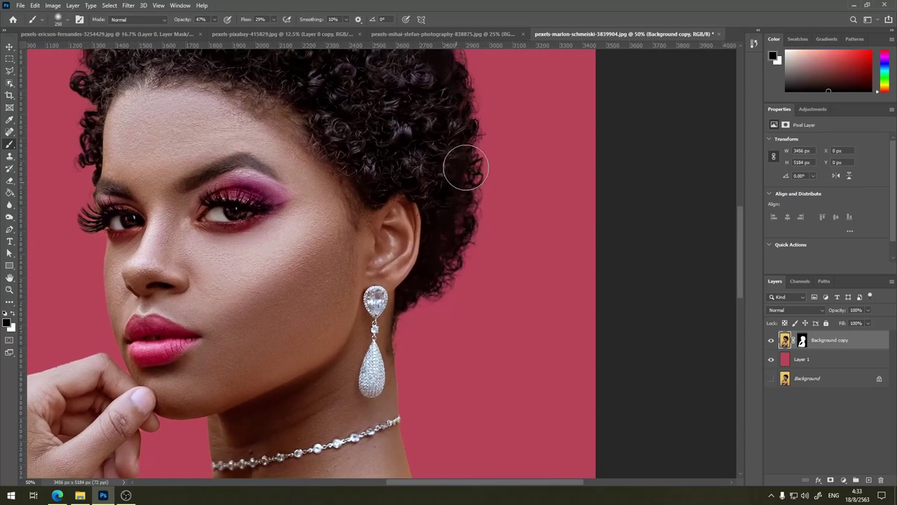
{"action": "mouse_move", "coordinate": [470, 177]}
{"action": "left_mouse_down"}
{"action": "mouse_move", "coordinate": [461, 156]}
{"action": "mouse_move", "coordinate": [475, 138]}
{"action": "left_mouse_up"}
Step: Smooth the top hair edge with a soft pink stroke
{"action": "scroll", "coordinate": [519, 144], "scroll_direction": "up", "scroll_amount": 3}
{"action": "scroll", "coordinate": [518, 143], "scroll_direction": "left", "scroll_amount": 1}
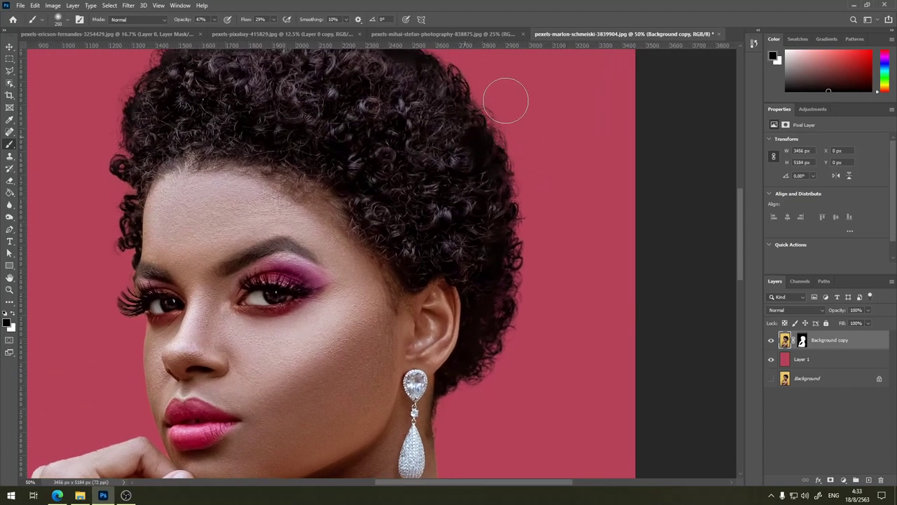
{"action": "scroll", "coordinate": [540, 98], "scroll_direction": "up", "scroll_amount": 2}
{"action": "scroll", "coordinate": [540, 98], "scroll_direction": "left", "scroll_amount": 1}
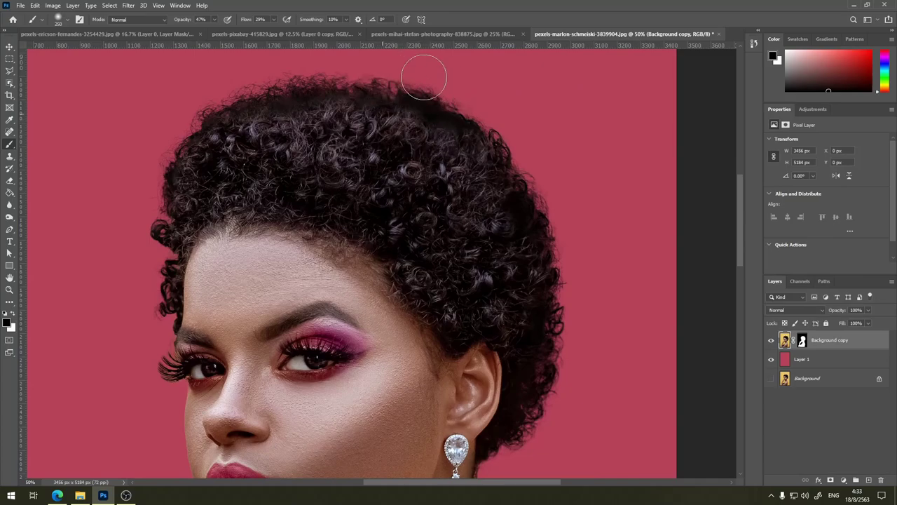
{"action": "left_click_drag", "start_coordinate": [445, 114], "coordinate": [324, 96]}
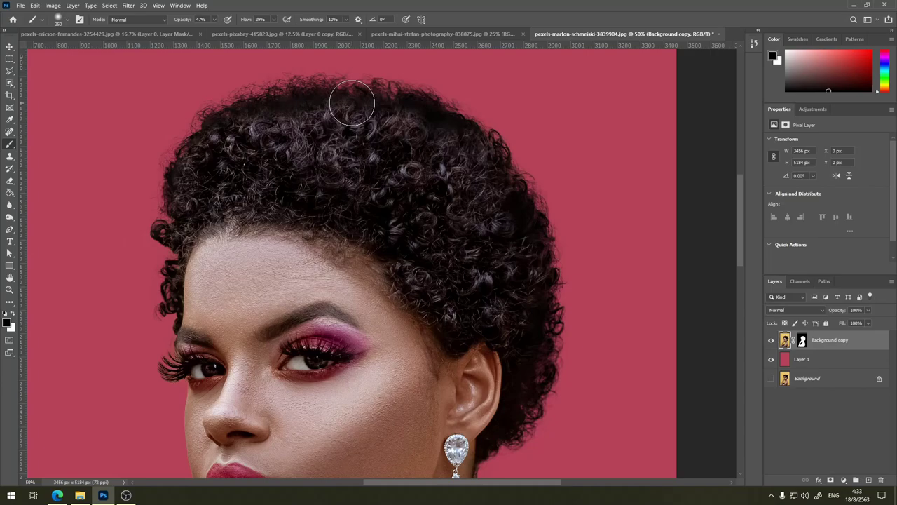
{"action": "key", "text": "ctrl+minus"}
{"action": "key", "text": "ctrl+minus"}
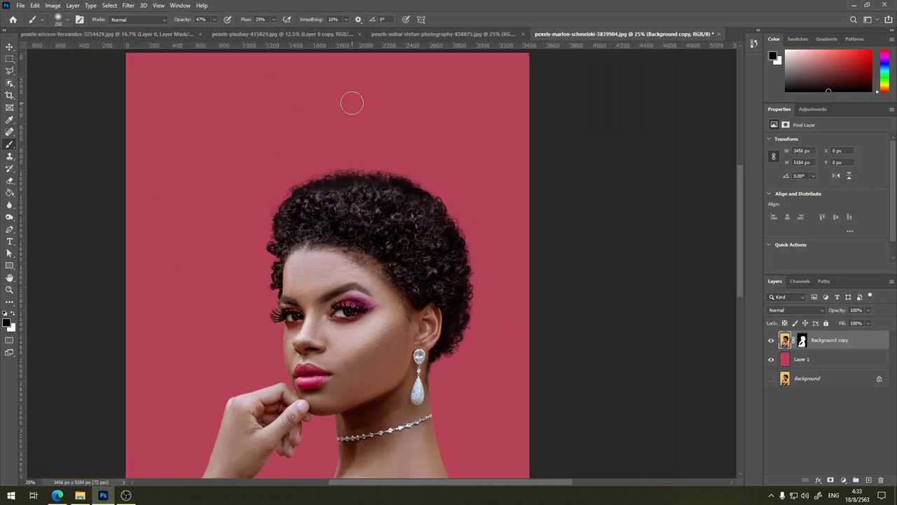
{"action": "key", "text": "ctrl+minus"}
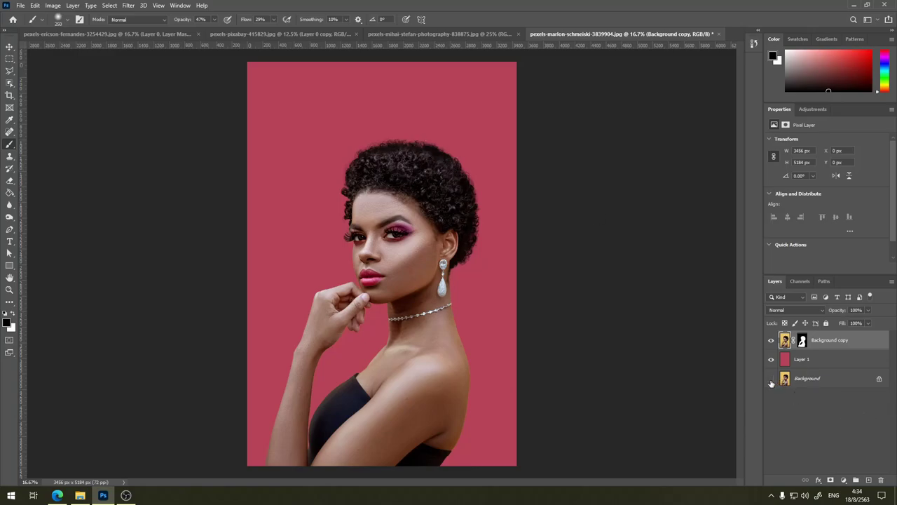
Step: Hide the Background copy and convert the original Background photo into Layer 0
{"action": "left_click", "coordinate": [771, 340]}
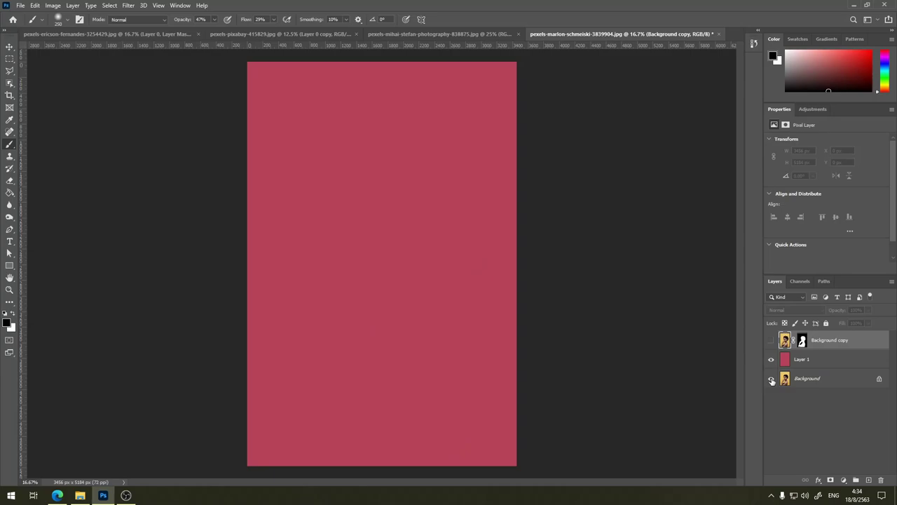
{"action": "left_click", "coordinate": [771, 359]}
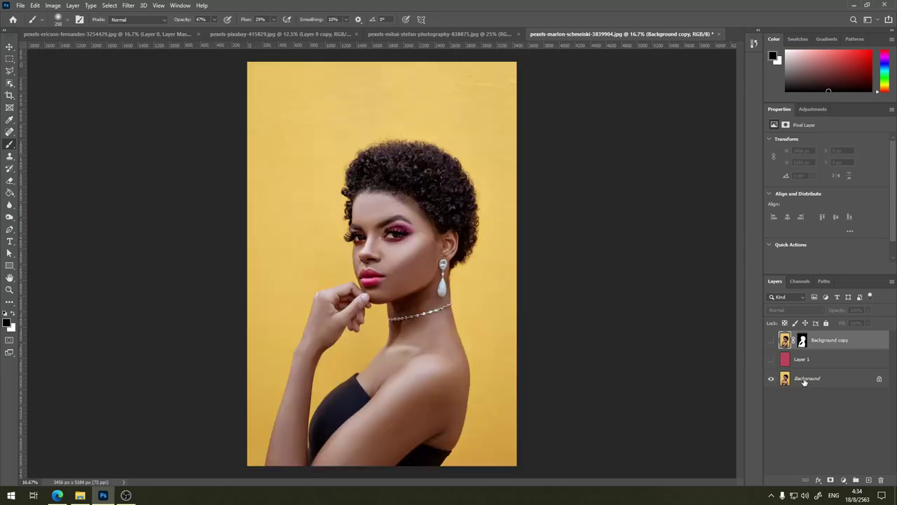
{"action": "mouse_move", "coordinate": [817, 380]}
{"action": "left_mouse_down"}
{"action": "mouse_move", "coordinate": [834, 331]}
{"action": "mouse_move", "coordinate": [833, 340]}
{"action": "left_mouse_up"}
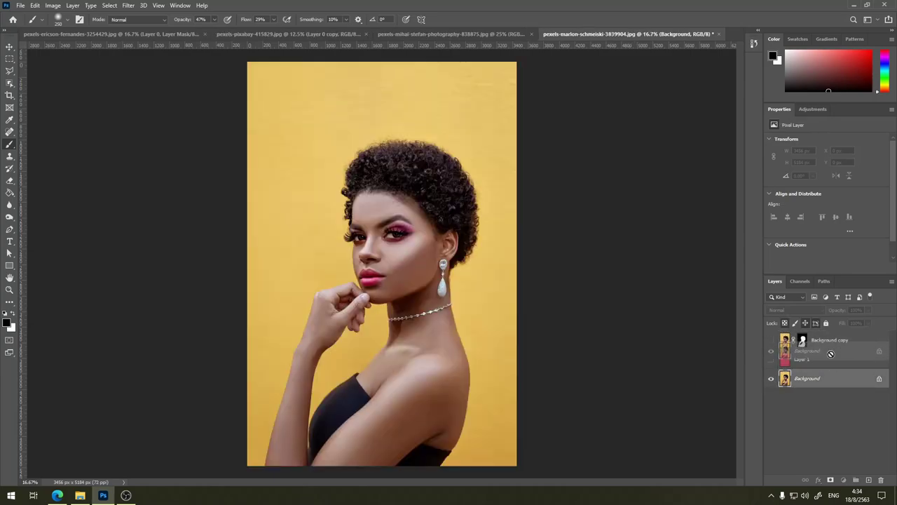
{"action": "double_click", "coordinate": [845, 382]}
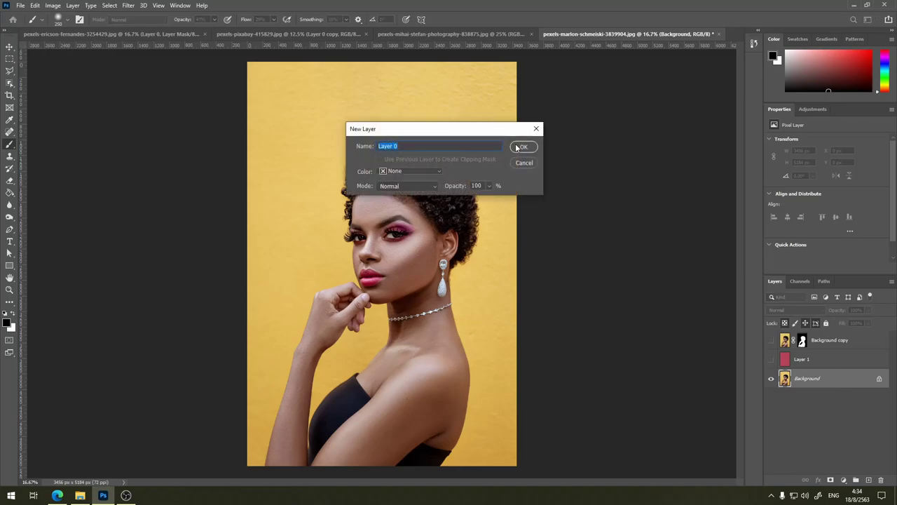
{"action": "left_click", "coordinate": [522, 146]}
Step: Move Layer 0 to the top of the stack and add a white layer mask
{"action": "left_click_drag", "start_coordinate": [830, 337], "coordinate": [829, 339]}
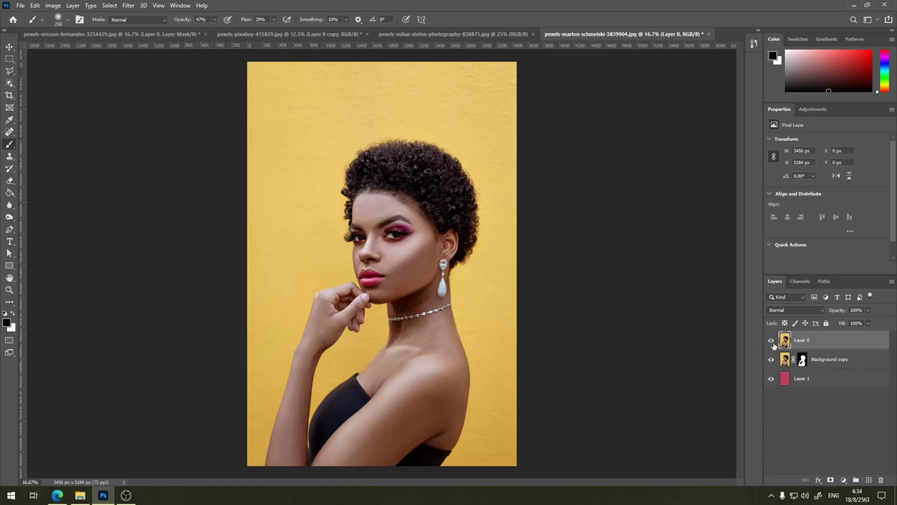
{"action": "left_click", "coordinate": [772, 341]}
{"action": "left_click", "coordinate": [830, 481]}
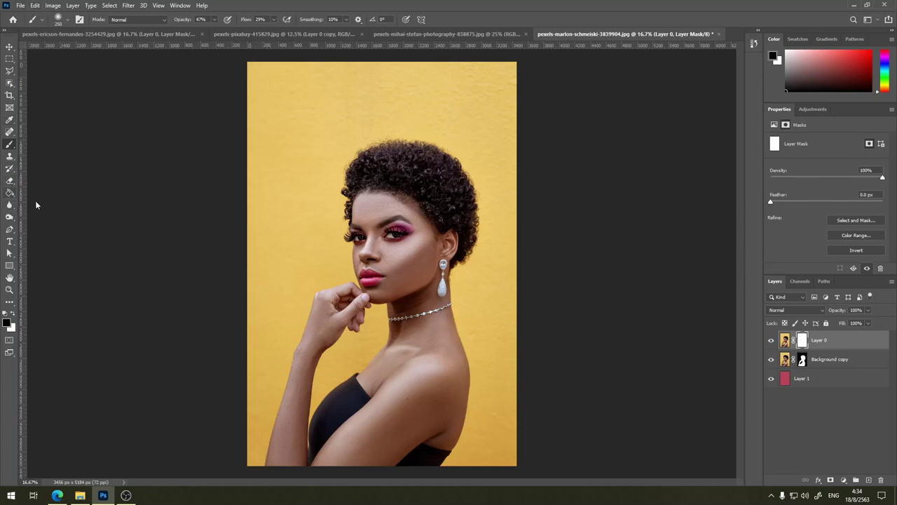
Step: Fill Layer 0's mask with black to hide the original photo
{"action": "left_click", "coordinate": [803, 342], "text": "alt"}
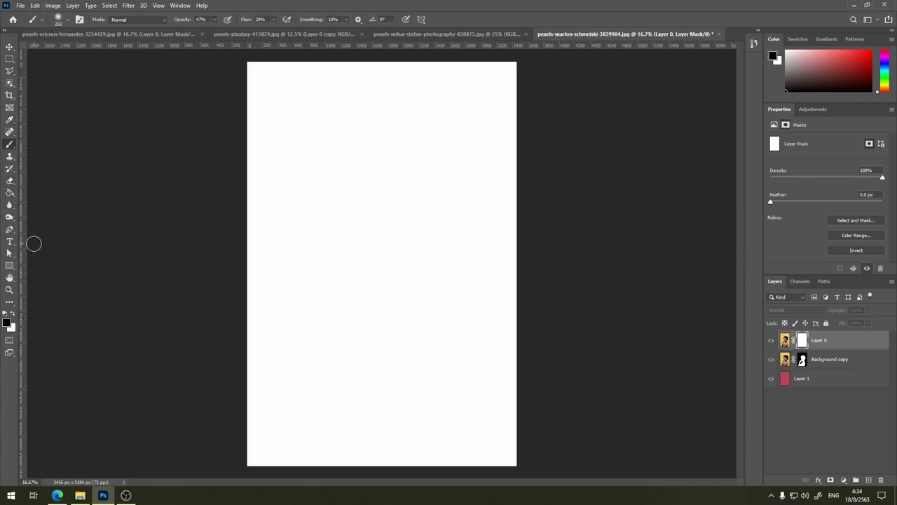
{"action": "left_click", "coordinate": [10, 196]}
{"action": "left_click", "coordinate": [477, 287]}
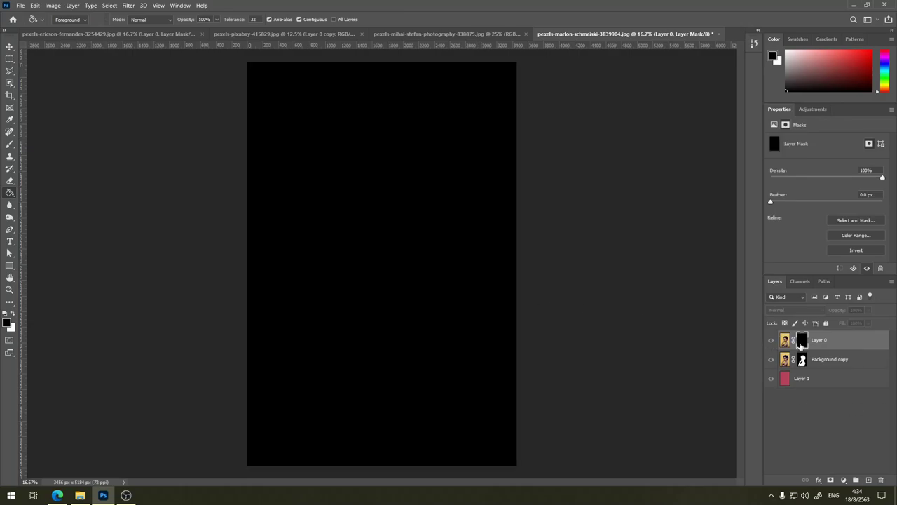
{"action": "left_click", "coordinate": [802, 342], "text": "alt"}
Step: Zoom in and pan to the top of the woman's hair
{"action": "key", "text": "ctrl+plus"}
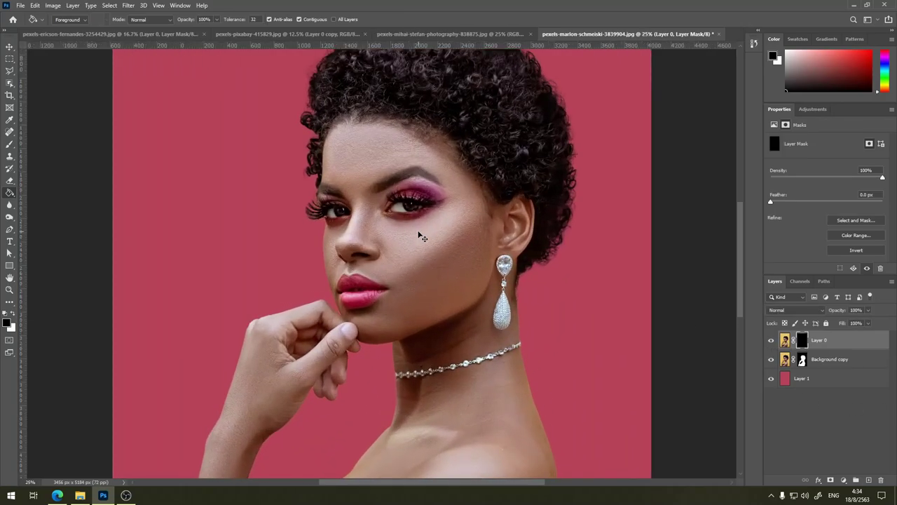
{"action": "key", "text": "ctrl+plus"}
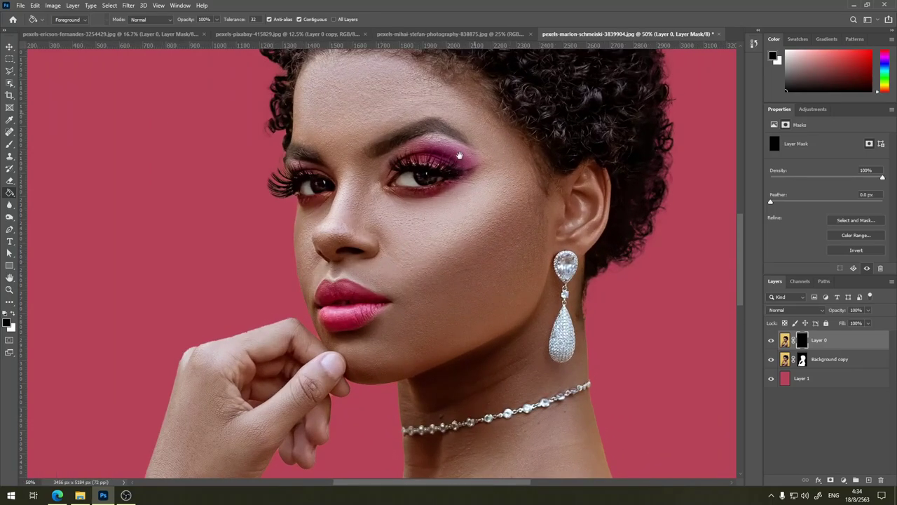
{"action": "left_click_drag", "start_coordinate": [459, 155], "coordinate": [359, 394]}
{"action": "key", "text": "ctrl+plus"}
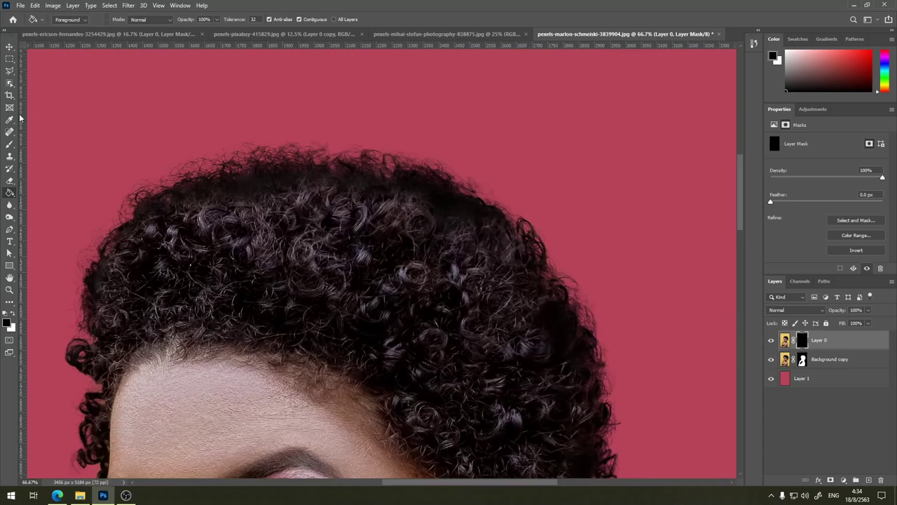
Step: Set up the Brush tool with white foreground at 74% opacity
{"action": "left_click", "coordinate": [9, 146]}
{"action": "key", "text": "x"}
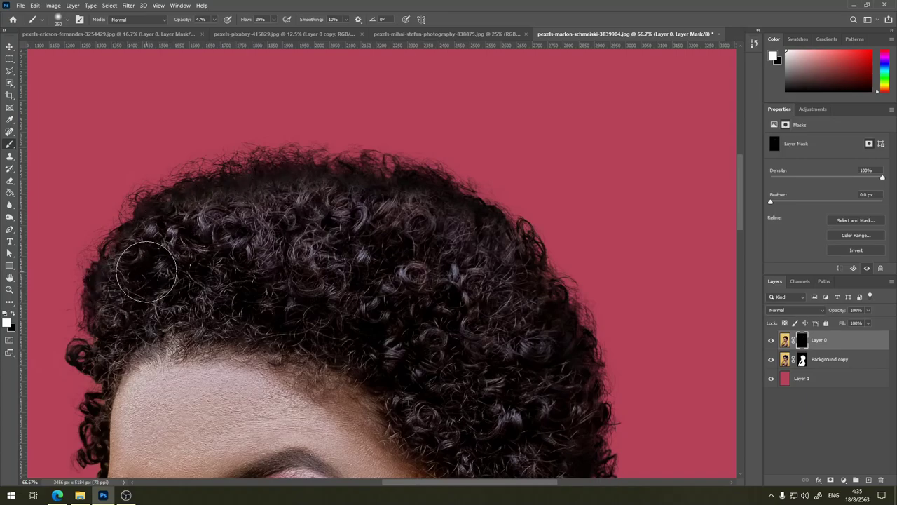
{"action": "left_click_drag", "start_coordinate": [478, 330], "coordinate": [406, 236]}
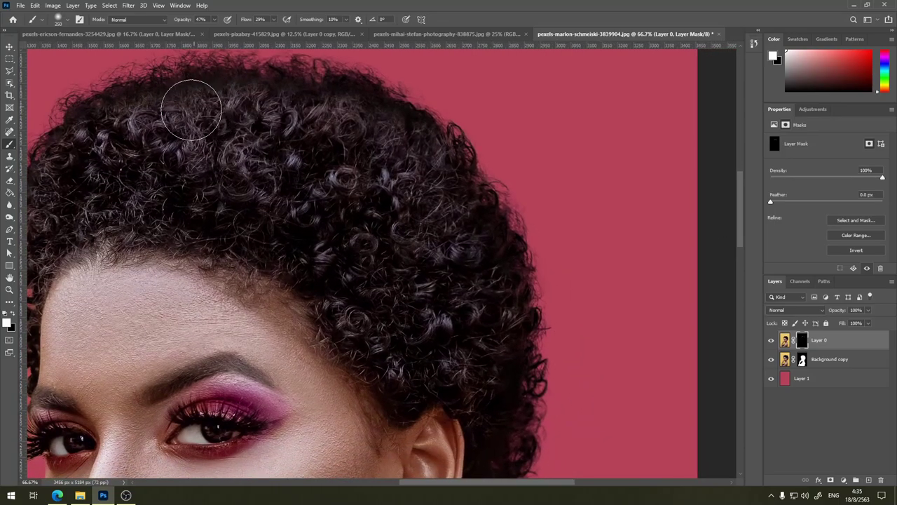
{"action": "left_click", "coordinate": [215, 20]}
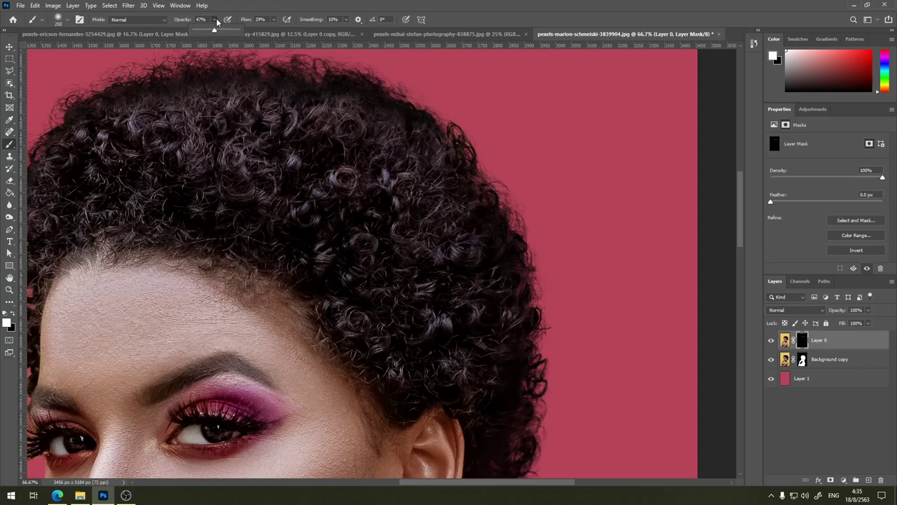
{"action": "left_click", "coordinate": [226, 30]}
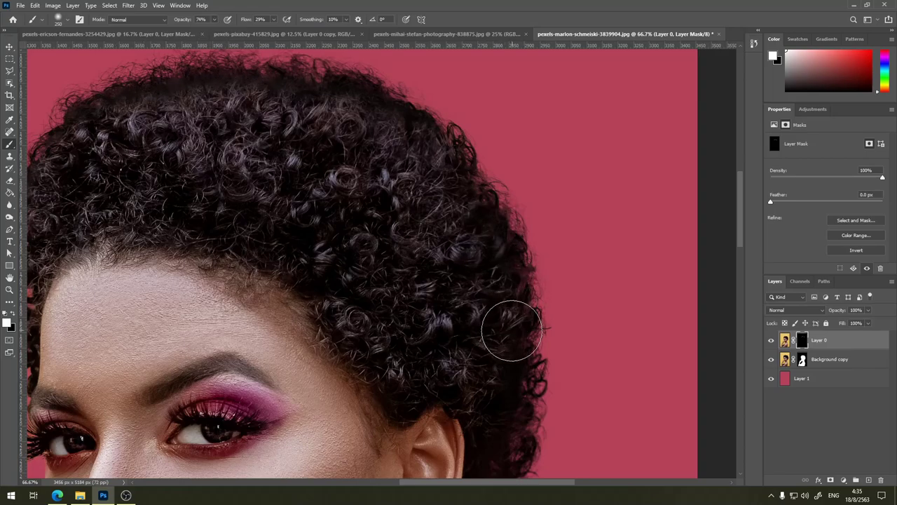
Step: Paint white along the top hair edge on the mask to restore fine curls
{"action": "left_click_drag", "start_coordinate": [487, 367], "coordinate": [493, 291]}
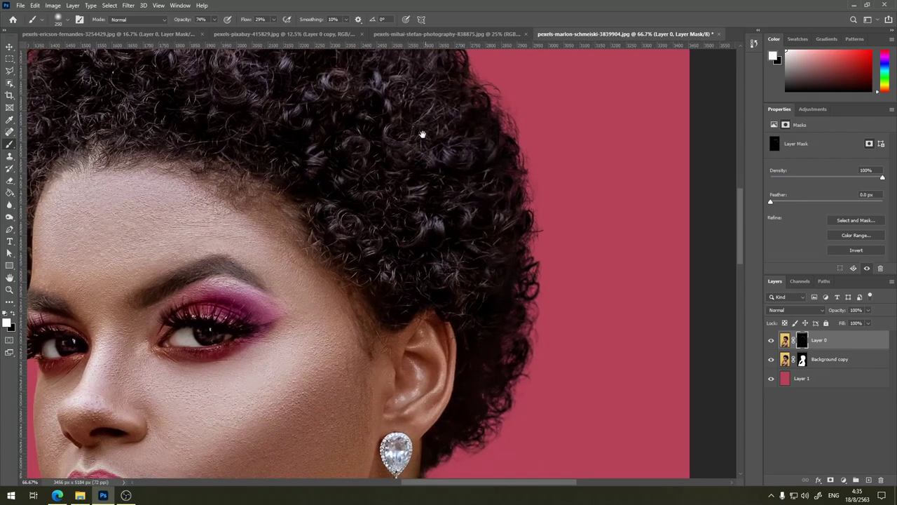
{"action": "left_click_drag", "start_coordinate": [423, 133], "coordinate": [447, 226]}
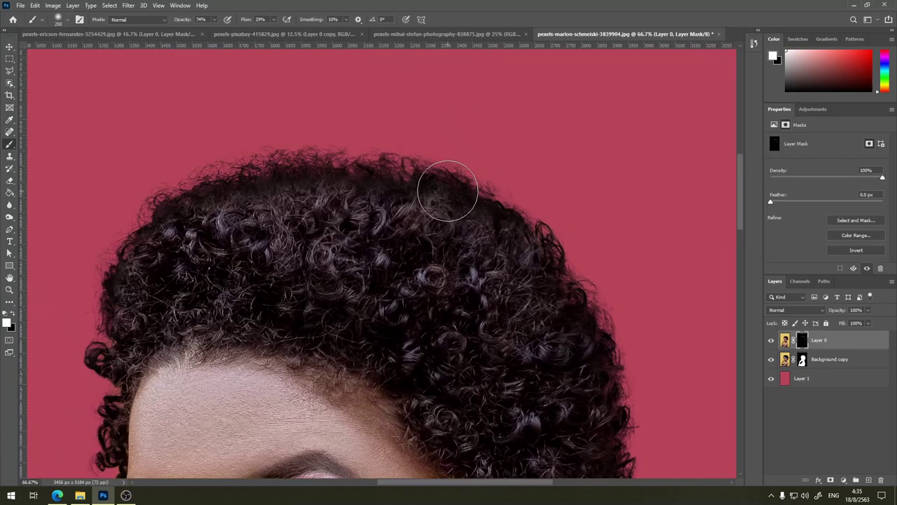
{"action": "mouse_move", "coordinate": [423, 189]}
{"action": "left_mouse_down"}
{"action": "mouse_move", "coordinate": [488, 217]}
{"action": "mouse_move", "coordinate": [368, 186]}
{"action": "mouse_move", "coordinate": [385, 186]}
{"action": "mouse_move", "coordinate": [400, 190]}
{"action": "mouse_move", "coordinate": [320, 186]}
{"action": "mouse_move", "coordinate": [210, 200]}
{"action": "mouse_move", "coordinate": [246, 186]}
{"action": "mouse_move", "coordinate": [209, 194]}
{"action": "mouse_move", "coordinate": [236, 195]}
{"action": "mouse_move", "coordinate": [184, 226]}
{"action": "mouse_move", "coordinate": [305, 241]}
{"action": "mouse_move", "coordinate": [245, 245]}
{"action": "mouse_move", "coordinate": [231, 210]}
{"action": "mouse_move", "coordinate": [169, 219]}
{"action": "mouse_move", "coordinate": [139, 255]}
{"action": "mouse_move", "coordinate": [150, 236]}
{"action": "mouse_move", "coordinate": [129, 300]}
{"action": "left_mouse_up"}
{"action": "key", "text": "ctrl+minus"}
{"action": "key", "text": "ctrl+minus"}
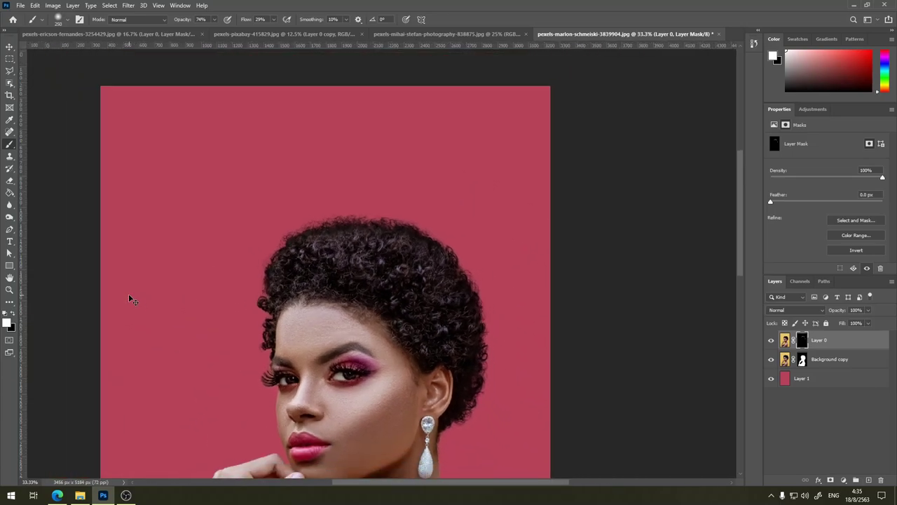
{"action": "key", "text": "ctrl+minus"}
{"action": "key", "text": "ctrl+minus"}
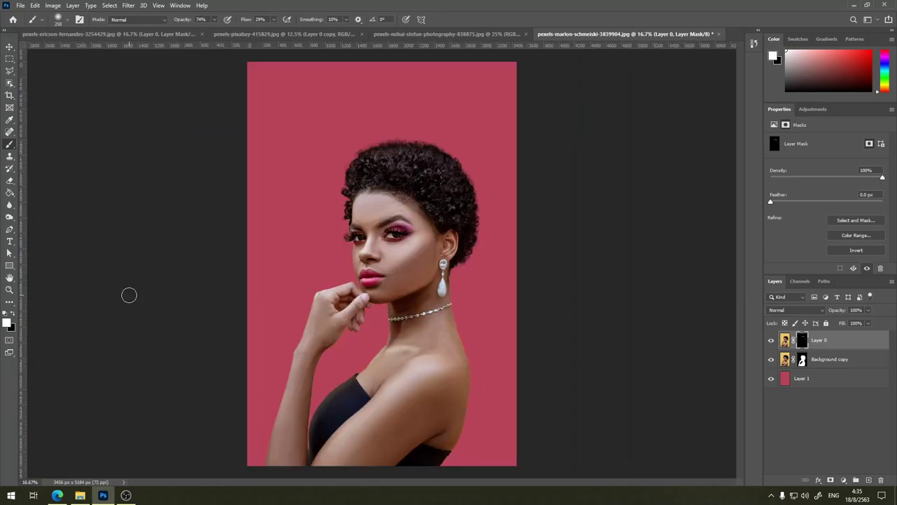
Step: Zoom to the upper-left hairline and switch to black to mask out stray curls
{"action": "key", "text": "ctrl+plus"}
{"action": "key", "text": "ctrl+plus"}
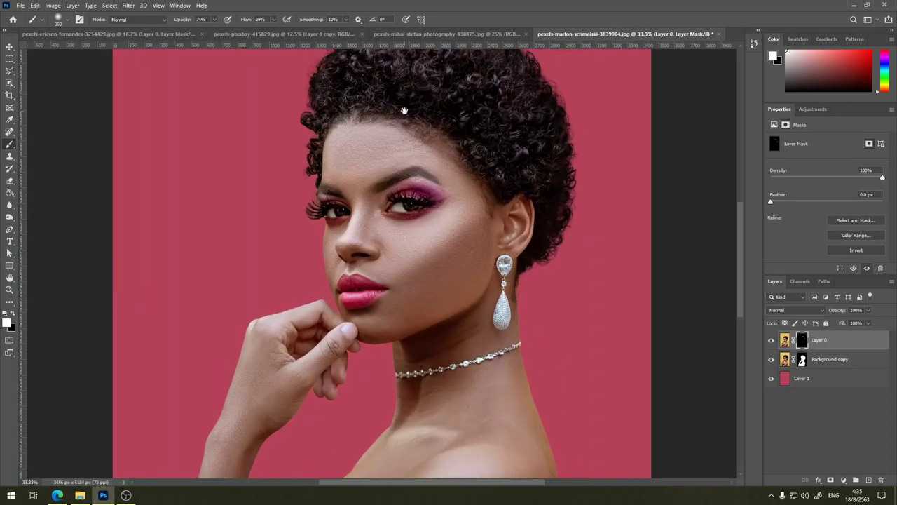
{"action": "left_click_drag", "start_coordinate": [405, 111], "coordinate": [370, 232]}
{"action": "key", "text": "ctrl+plus"}
{"action": "key", "text": "ctrl+plus"}
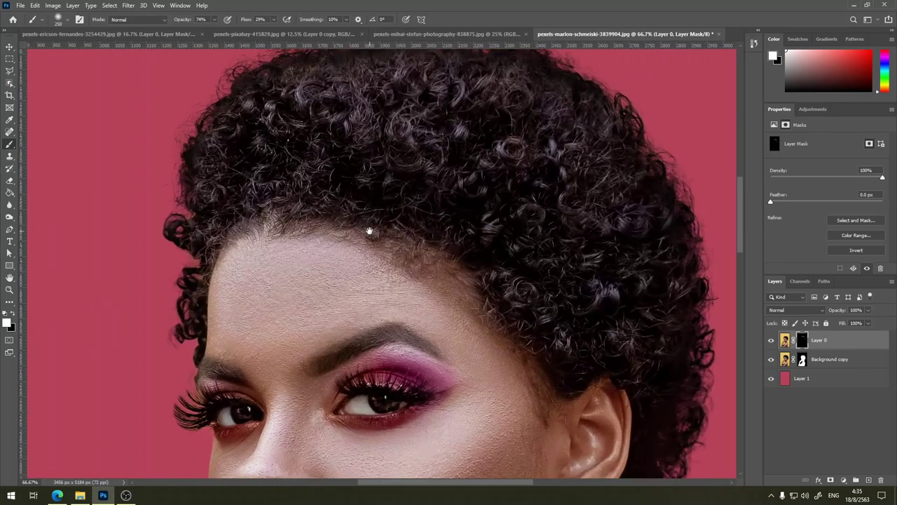
{"action": "left_click_drag", "start_coordinate": [340, 126], "coordinate": [366, 217]}
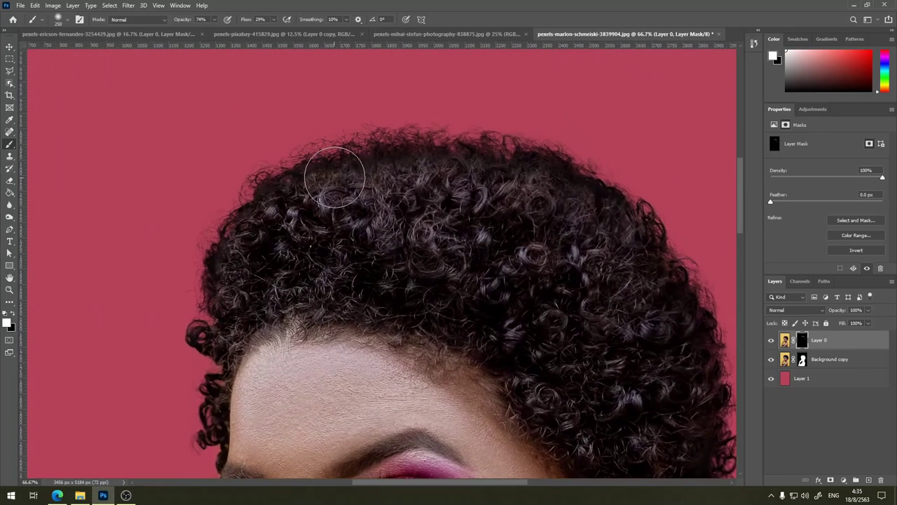
{"action": "key", "text": "x"}
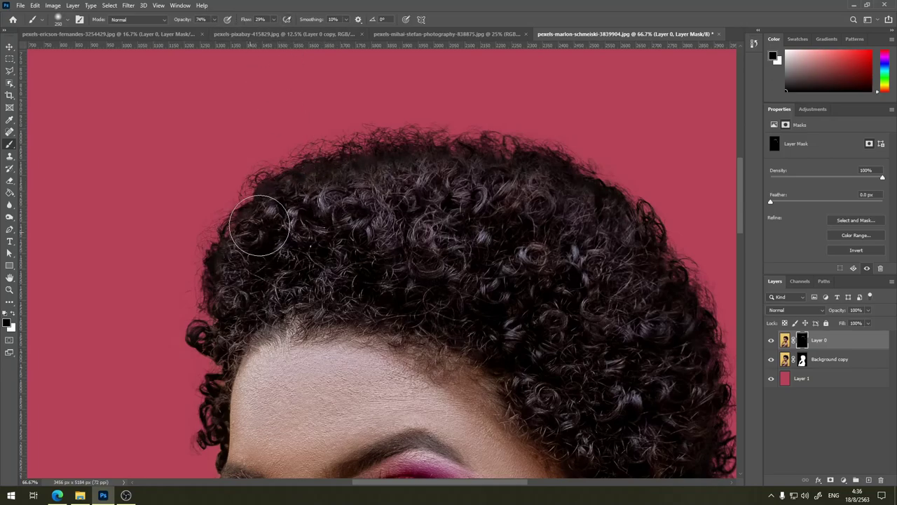
{"action": "key", "text": "ctrl+minus"}
{"action": "key", "text": "ctrl+minus"}
{"action": "key", "text": "ctrl+minus"}
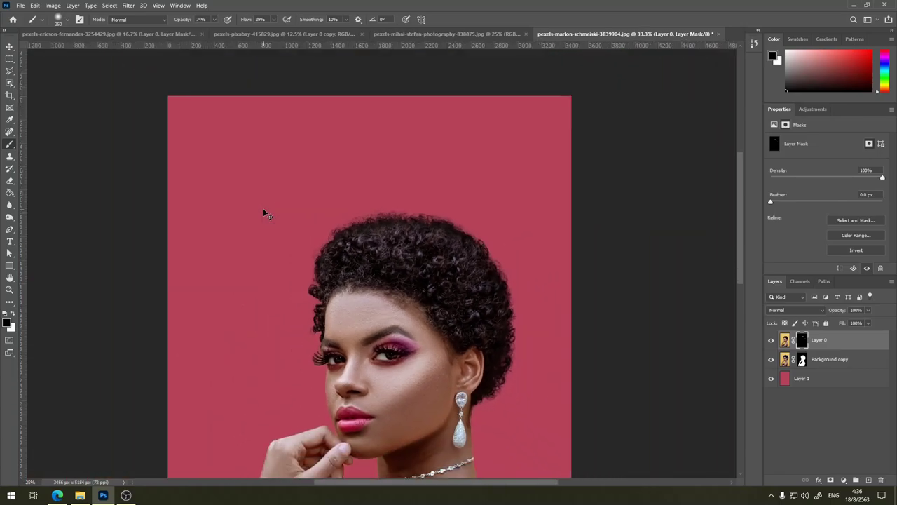
{"action": "key", "text": "ctrl+minus"}
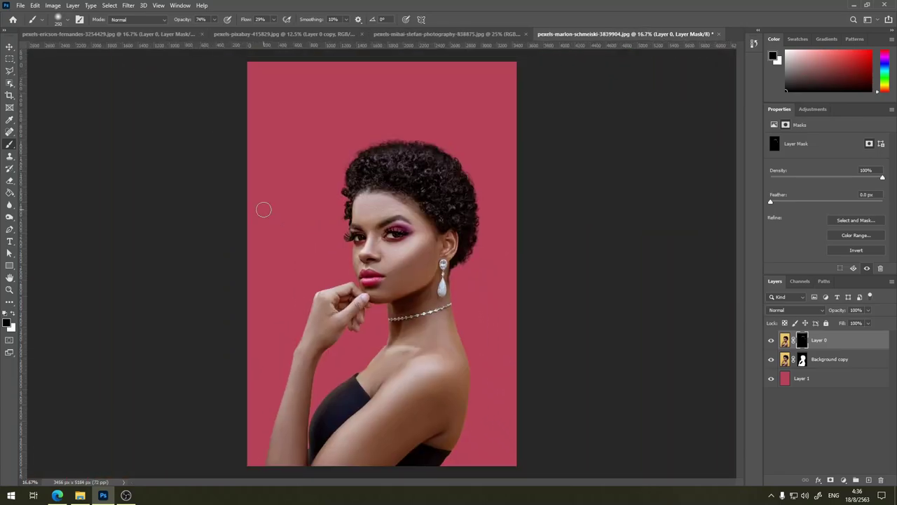
{"action": "left_click", "coordinate": [772, 340]}
{"action": "left_click", "coordinate": [772, 340]}
{"action": "left_click", "coordinate": [772, 340]}
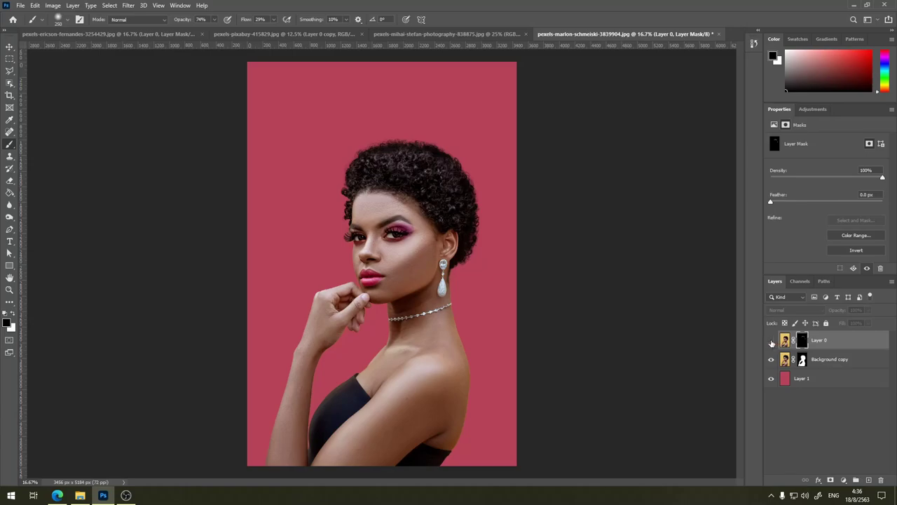
{"action": "left_click", "coordinate": [772, 341]}
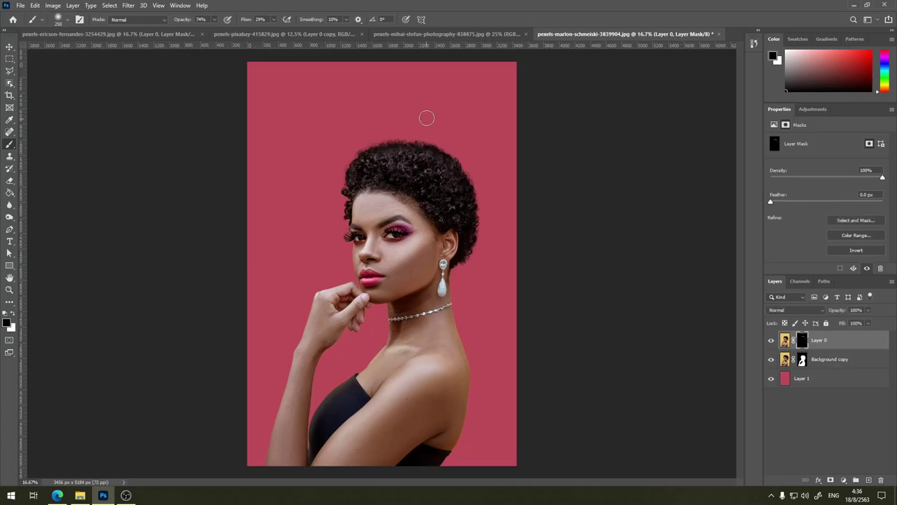
{"action": "key", "text": "ctrl+plus"}
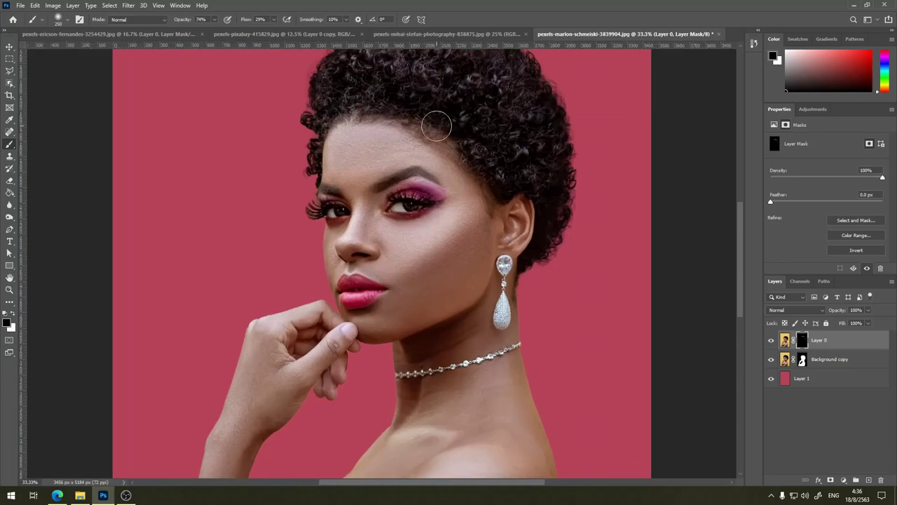
{"action": "left_click_drag", "start_coordinate": [516, 162], "coordinate": [476, 215]}
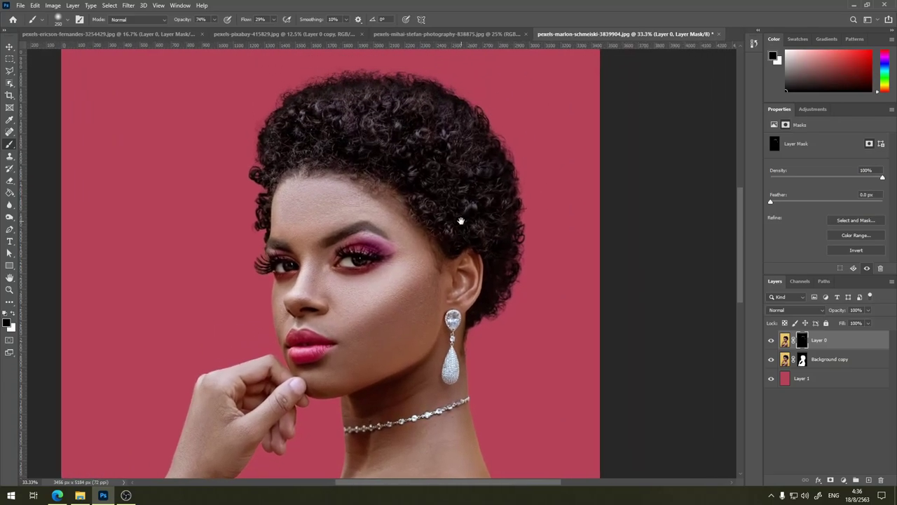
{"action": "key", "text": "ctrl+plus"}
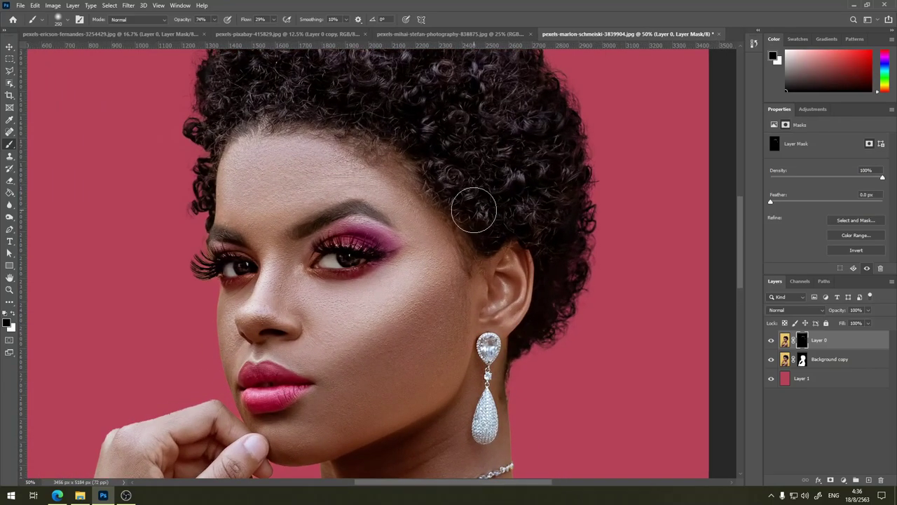
{"action": "key", "text": "ctrl+minus"}
{"action": "key", "text": "ctrl+plus"}
{"action": "key", "text": "ctrl+plus"}
{"action": "key", "text": "ctrl+plus"}
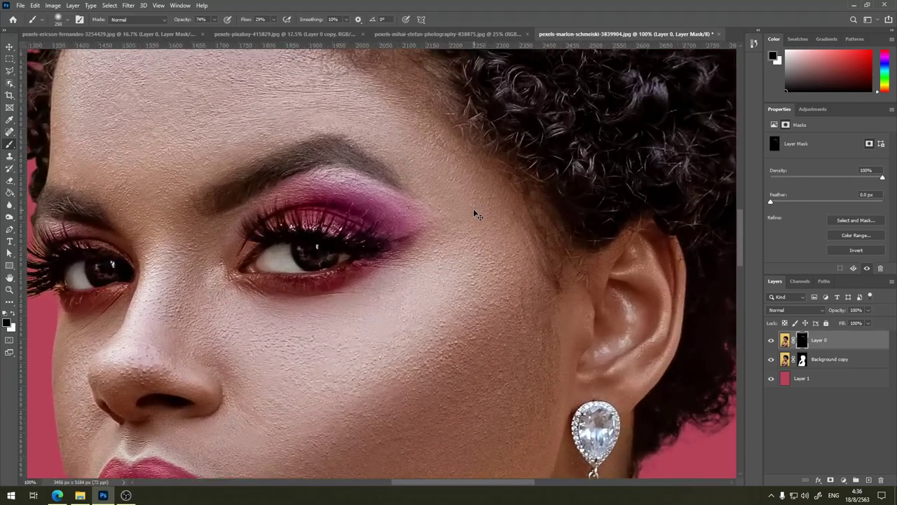
{"action": "key", "text": "ctrl+minus"}
{"action": "key", "text": "ctrl+minus"}
{"action": "key", "text": "ctrl+minus"}
{"action": "key", "text": "ctrl+minus"}
{"action": "key", "text": "ctrl+plus"}
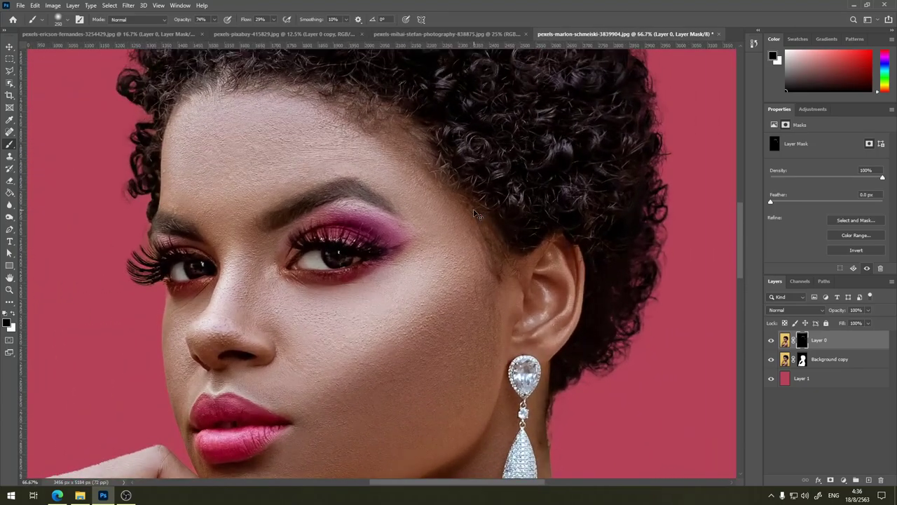
{"action": "key", "text": "ctrl+plus"}
{"action": "key", "text": "ctrl+plus"}
{"action": "key", "text": "ctrl+plus"}
{"action": "left_click_drag", "start_coordinate": [320, 202], "coordinate": [546, 242]}
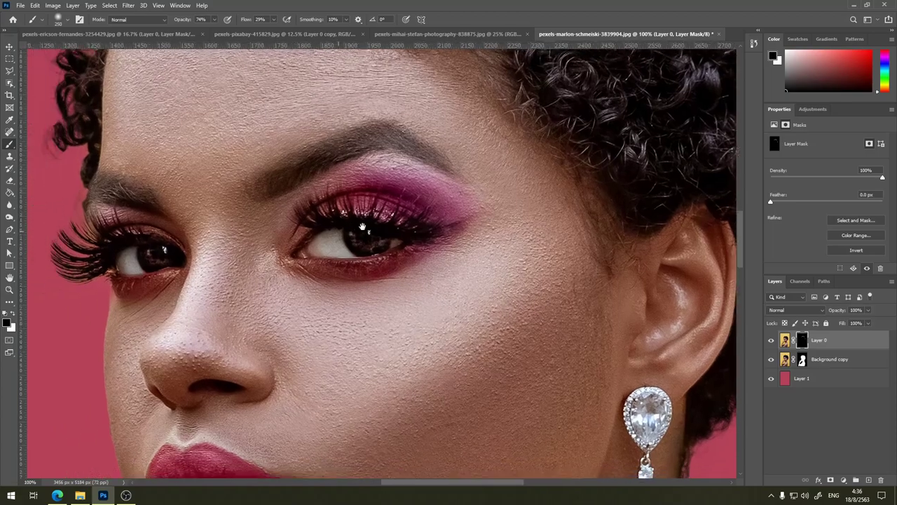
{"action": "key", "text": "ctrl+plus"}
{"action": "key", "text": "ctrl+plus"}
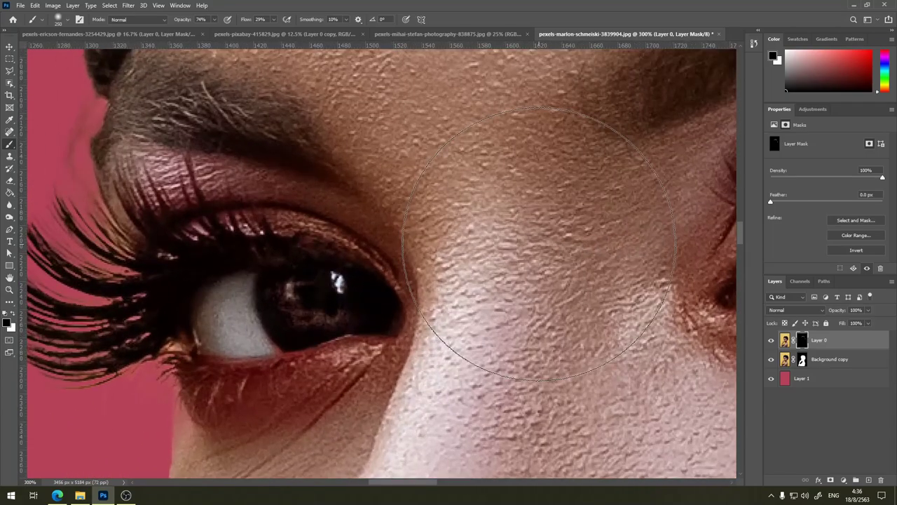
{"action": "left_click_drag", "start_coordinate": [427, 182], "coordinate": [559, 207]}
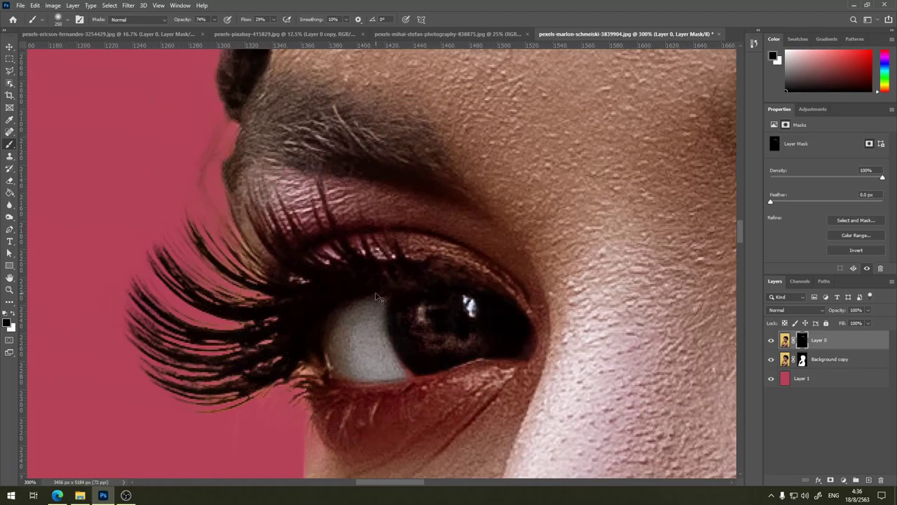
{"action": "key", "text": "ctrl+minus"}
{"action": "key", "text": "ctrl+minus"}
{"action": "key", "text": "ctrl+minus"}
{"action": "key", "text": "ctrl+minus"}
{"action": "key", "text": "ctrl+minus"}
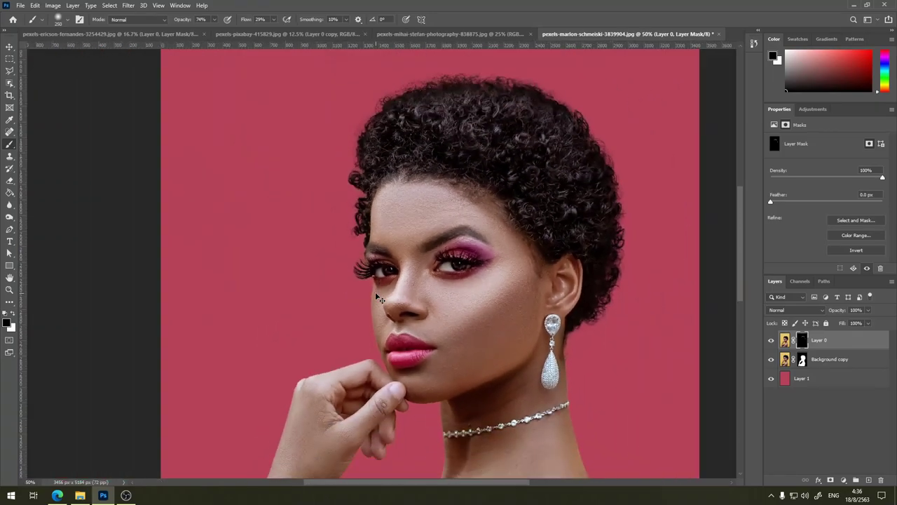
{"action": "key", "text": "ctrl+minus"}
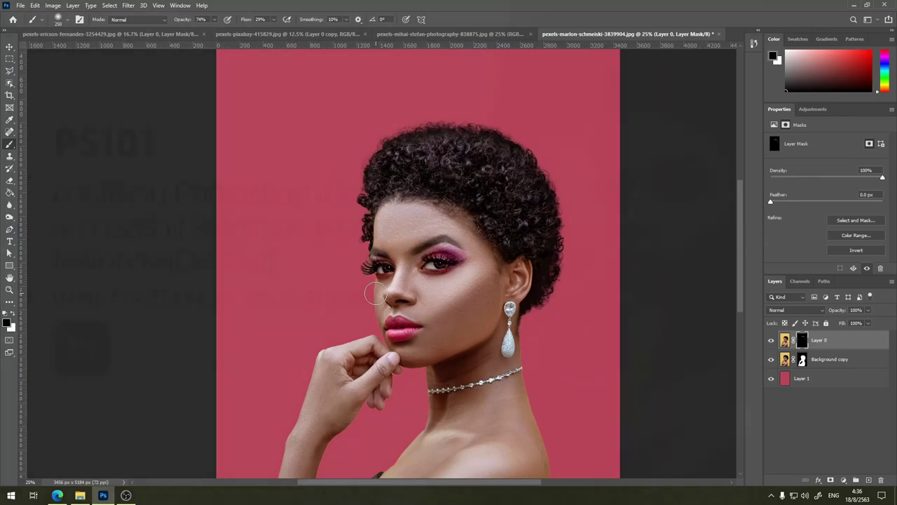